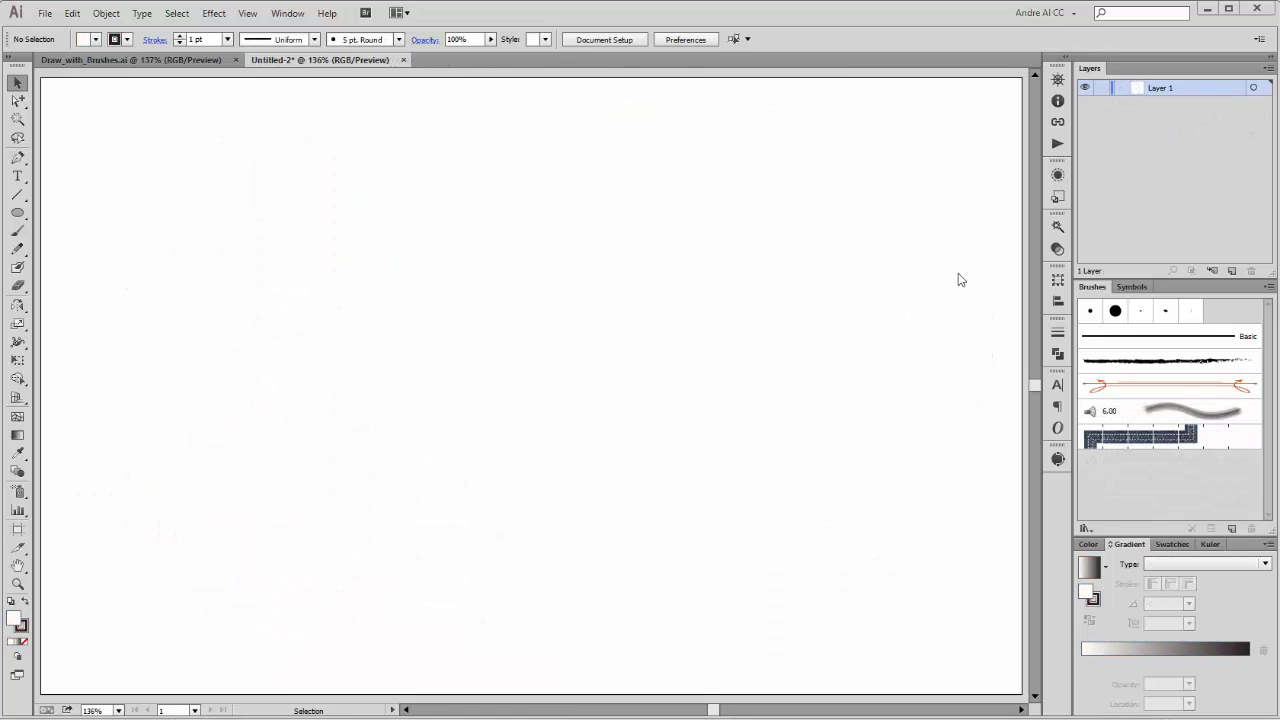
Draw a tall ellipse about 92 by 221 pt near the artboard's center, with a black fill and no stroke.
click(19, 215)
drag(520, 236, 616, 464)
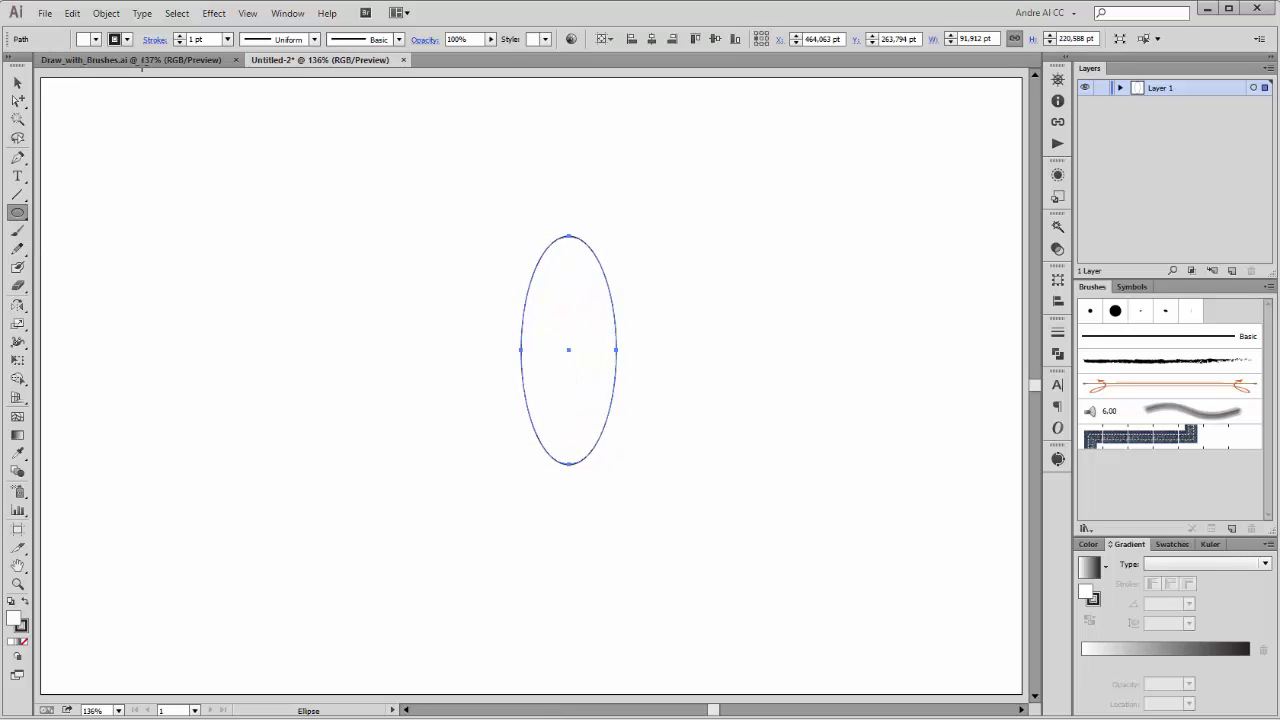
click(96, 40)
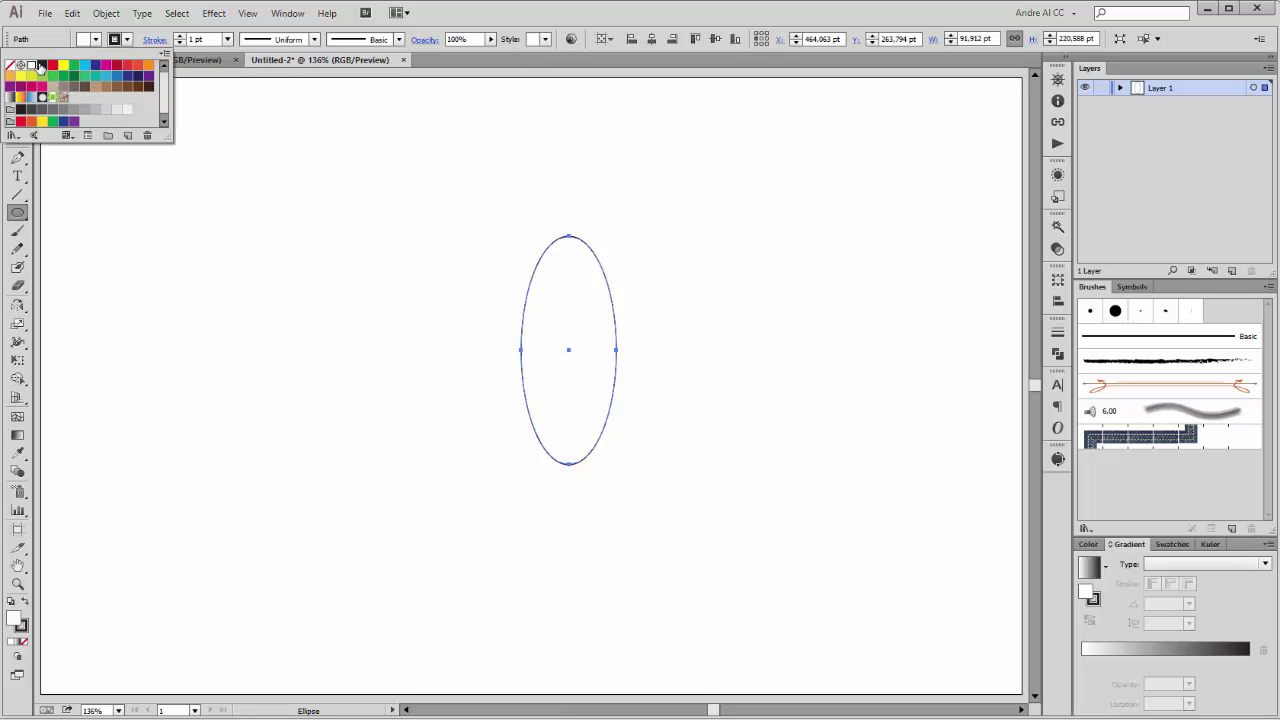
click(41, 65)
click(128, 40)
click(128, 40)
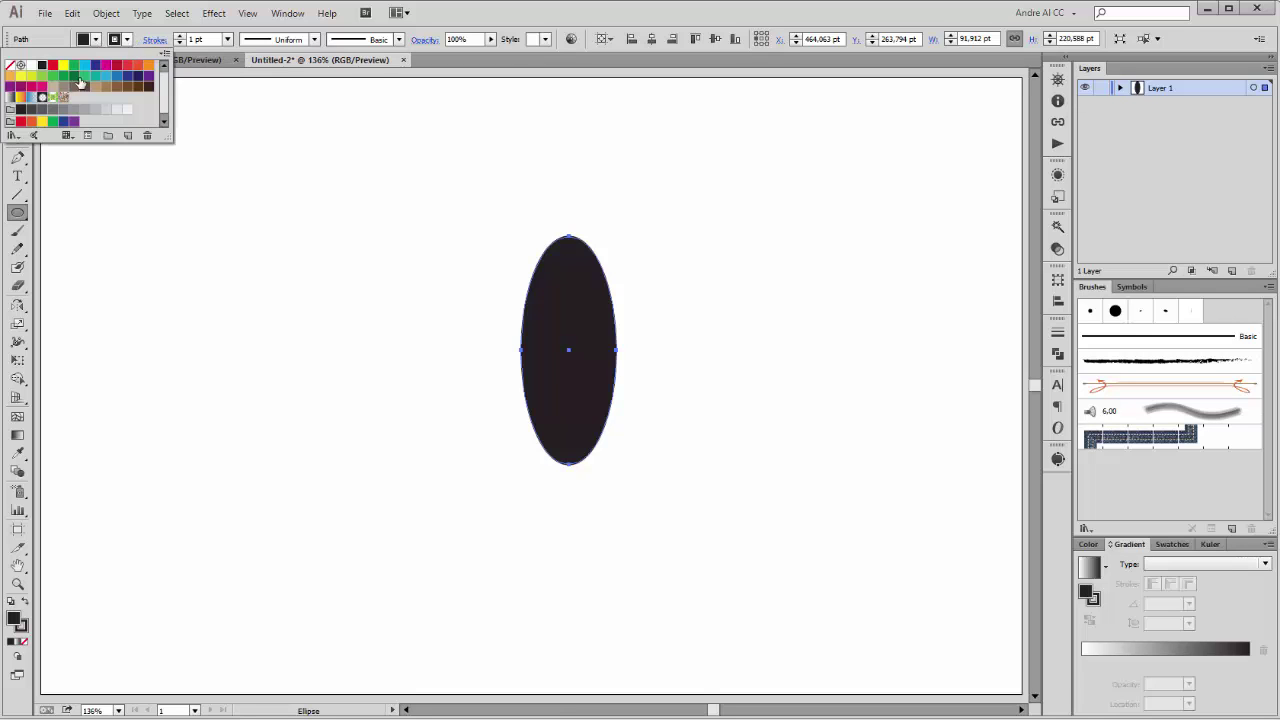
click(10, 65)
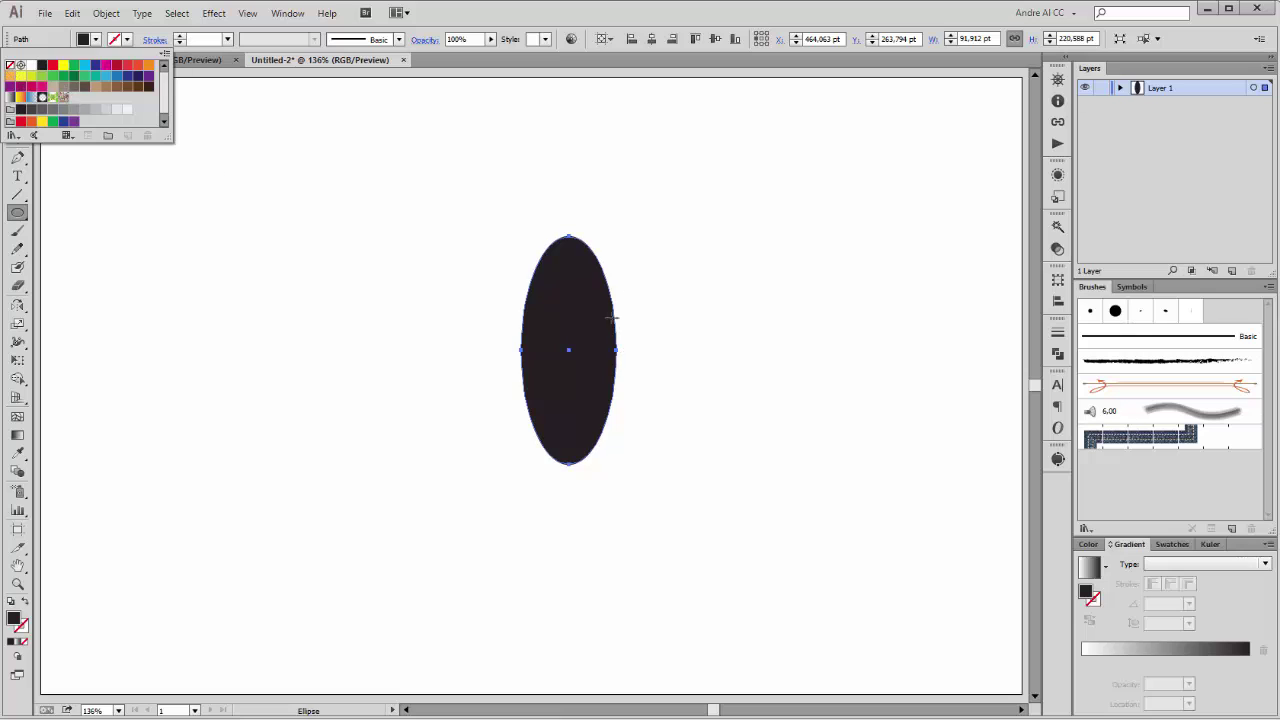
click(616, 19)
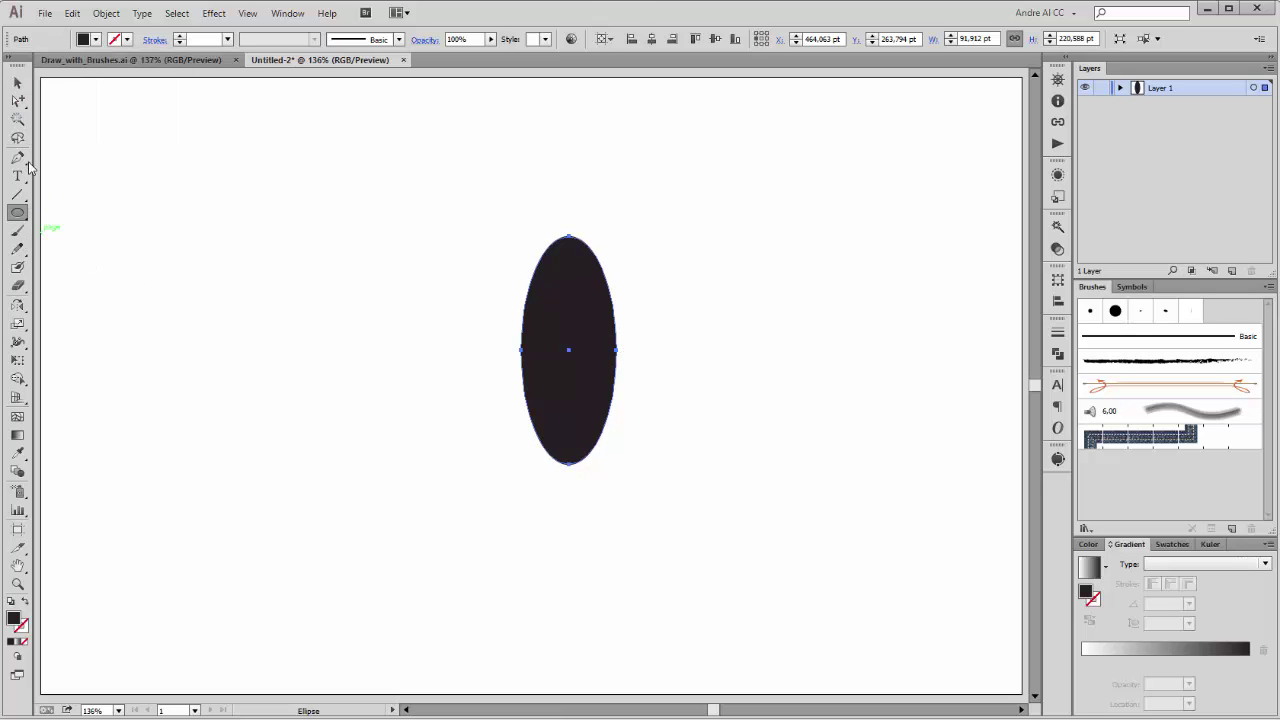
Duplicate the ellipse to its left, tilt the copy counterclockwise, and make it slightly shorter and wider so it overlaps the original as a side petal.
click(17, 82)
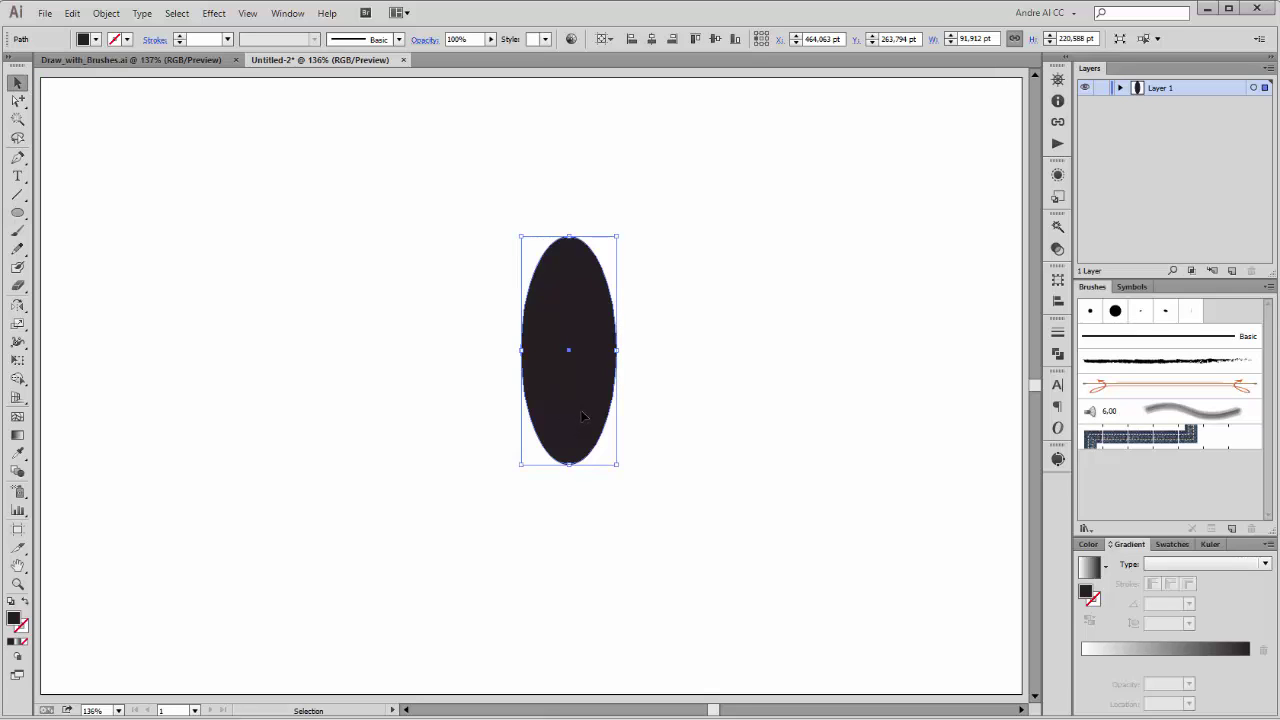
drag(583, 425, 549, 425)
drag(584, 471, 621, 458)
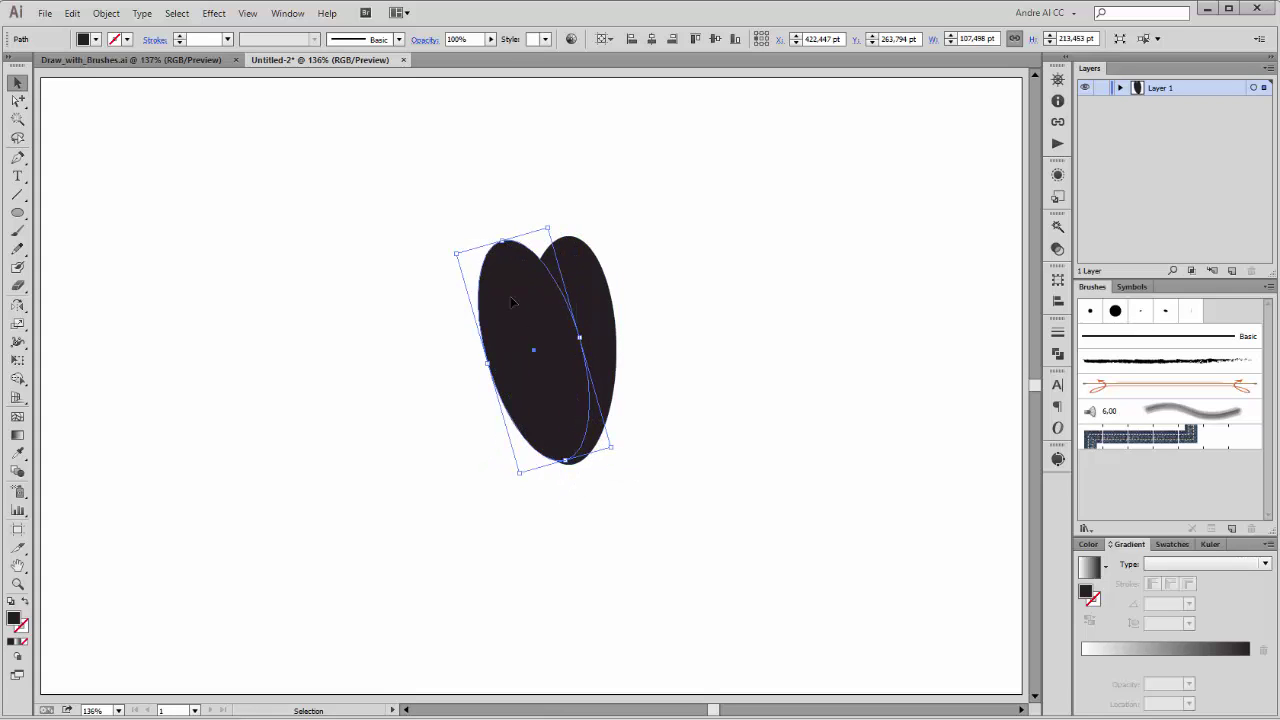
drag(501, 241, 510, 266)
drag(538, 333, 540, 336)
drag(510, 266, 511, 258)
drag(585, 345, 594, 346)
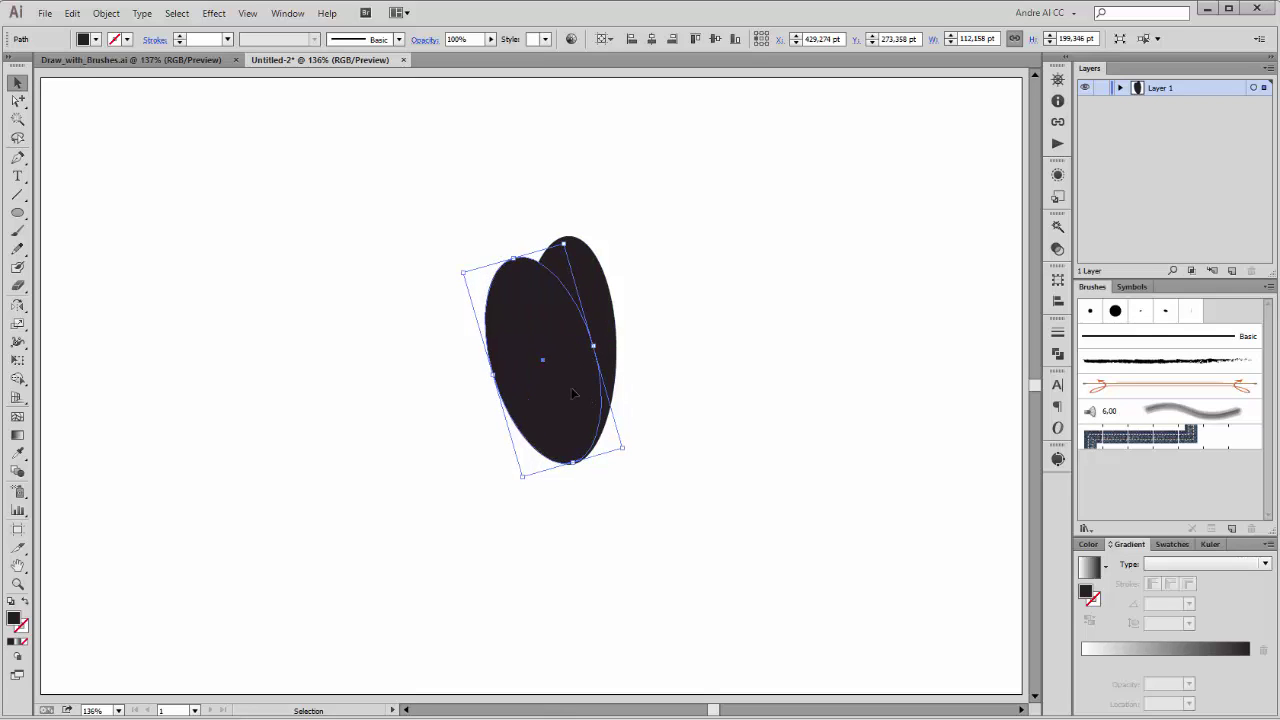
Reflect a copy of the tilted petal across the vertical axis through the central ellipse's top anchor.
click(17, 305)
drag(552, 238, 568, 233)
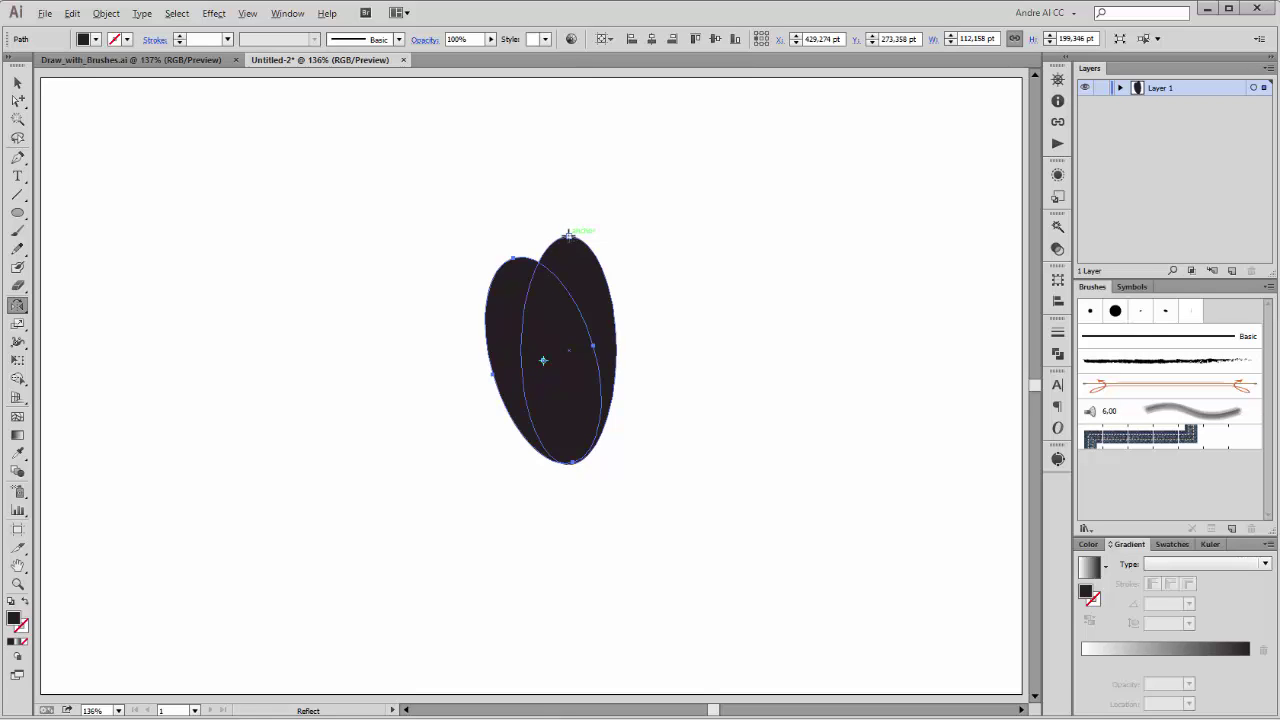
alt+click(569, 234)
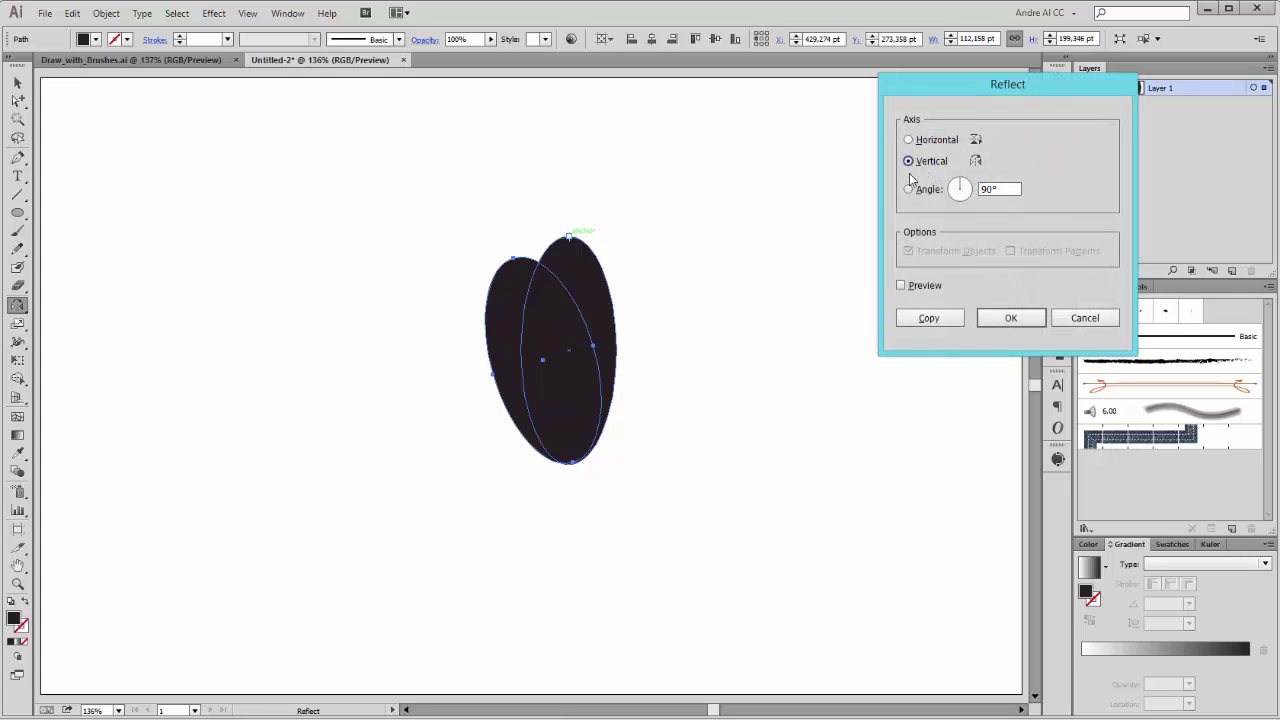
click(926, 320)
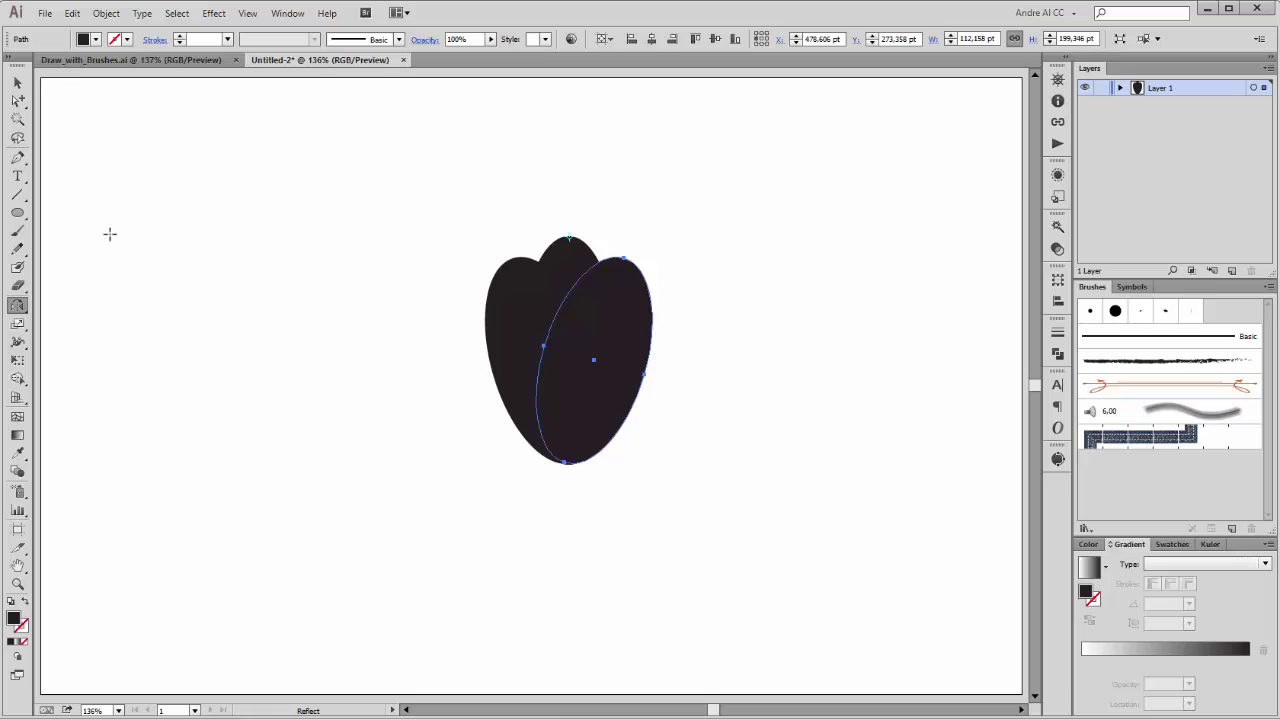
Unite the three overlapping ellipses into one petal shape and move it toward the artboard's upper left.
click(17, 83)
drag(414, 248, 728, 370)
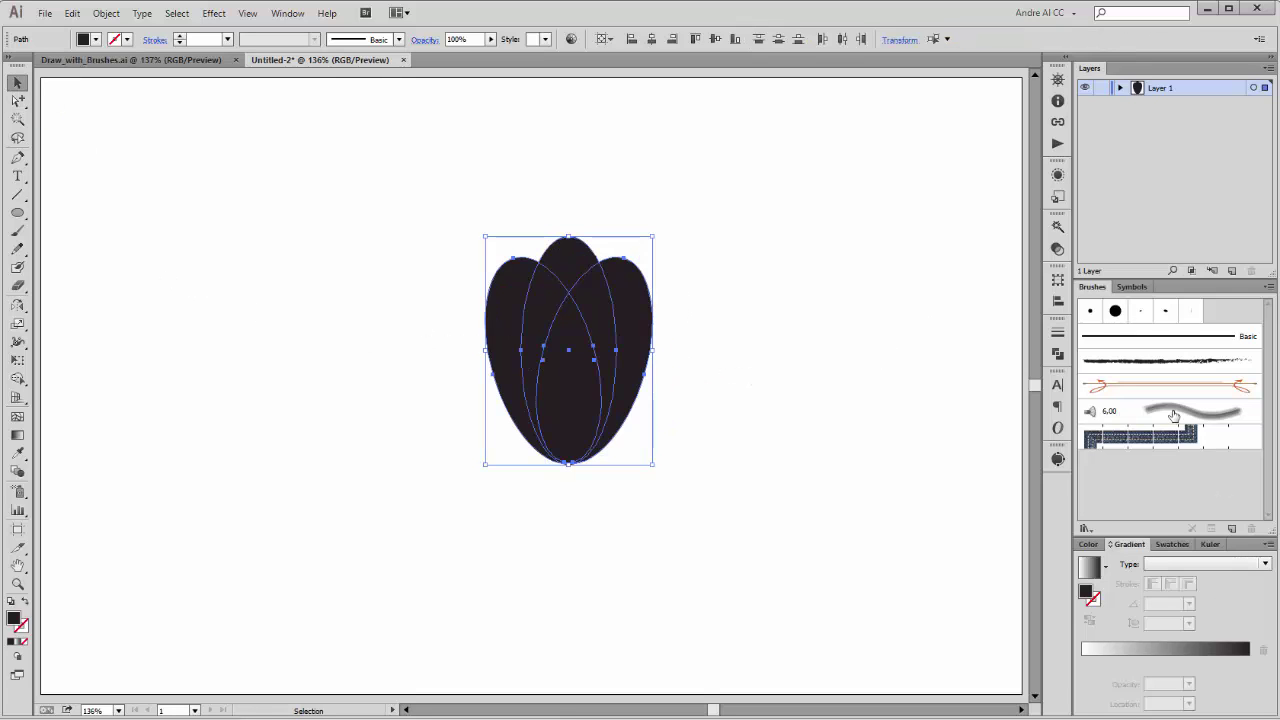
click(1058, 355)
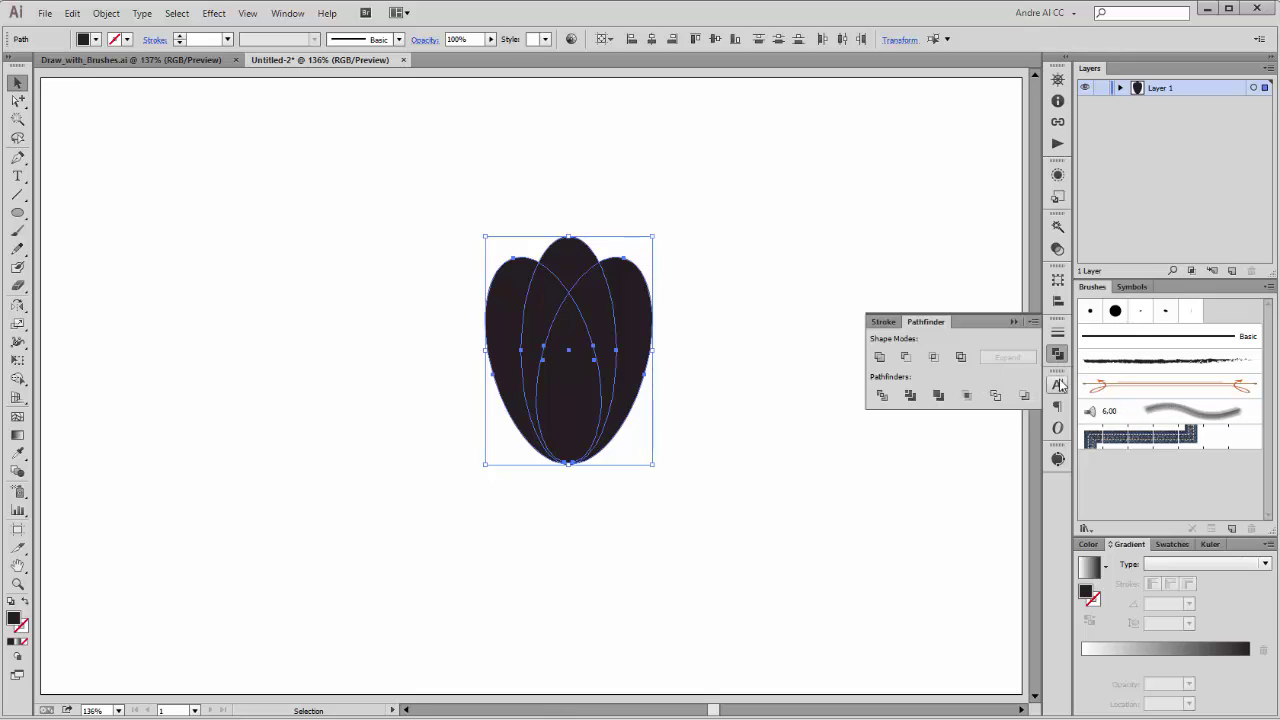
click(879, 357)
drag(583, 340, 393, 265)
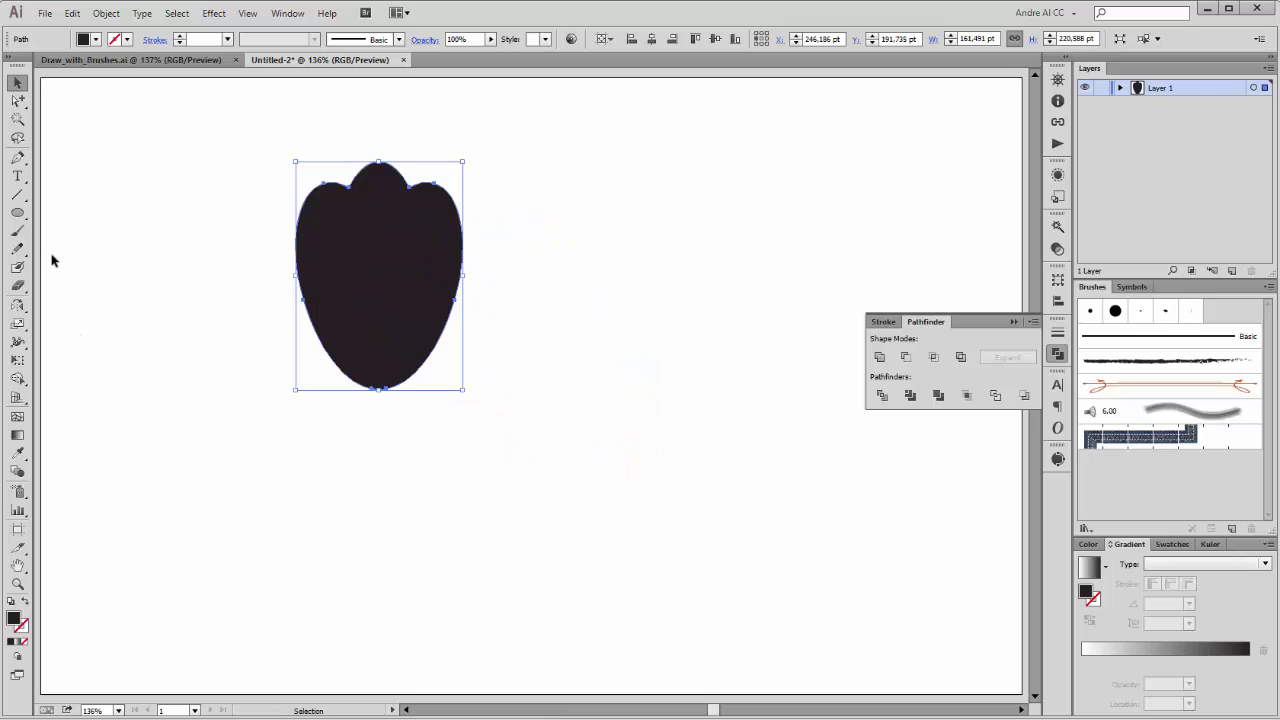
Draw a thin vertical ellipse about 14 by 99 pt right of the petal and add a clockwise-tilted copy on its right side.
click(18, 213)
drag(617, 285, 630, 384)
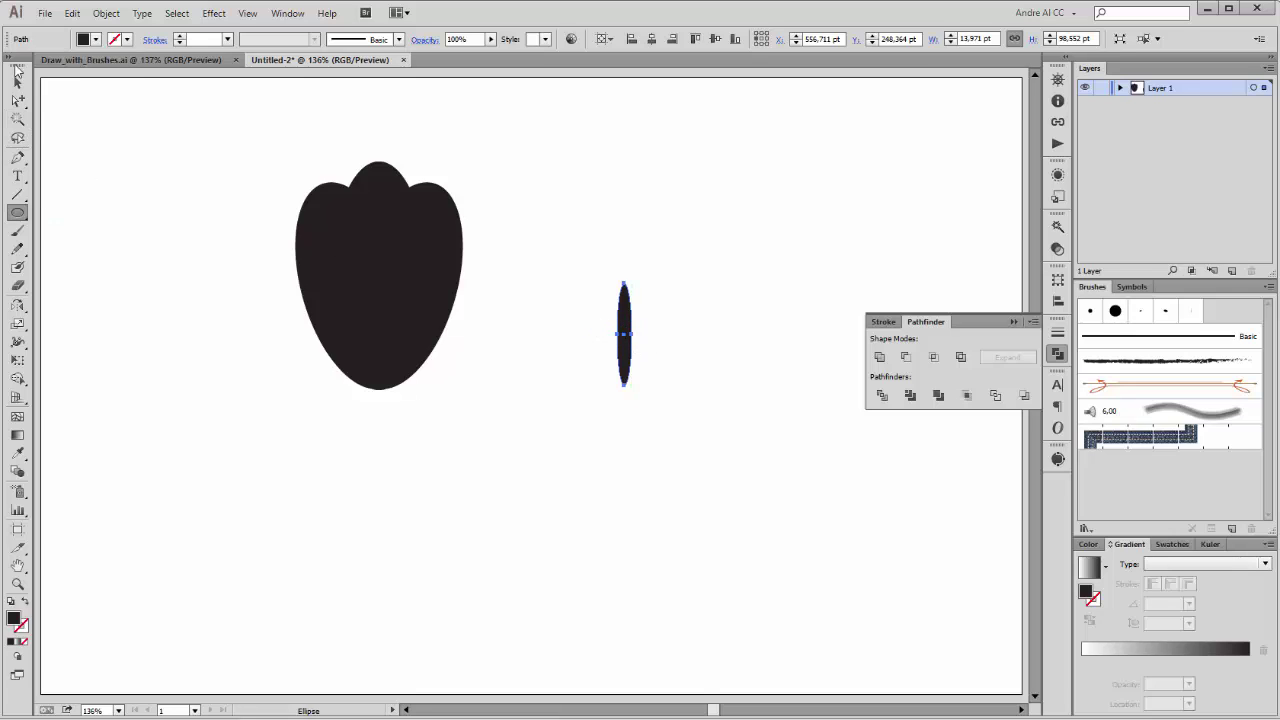
click(18, 82)
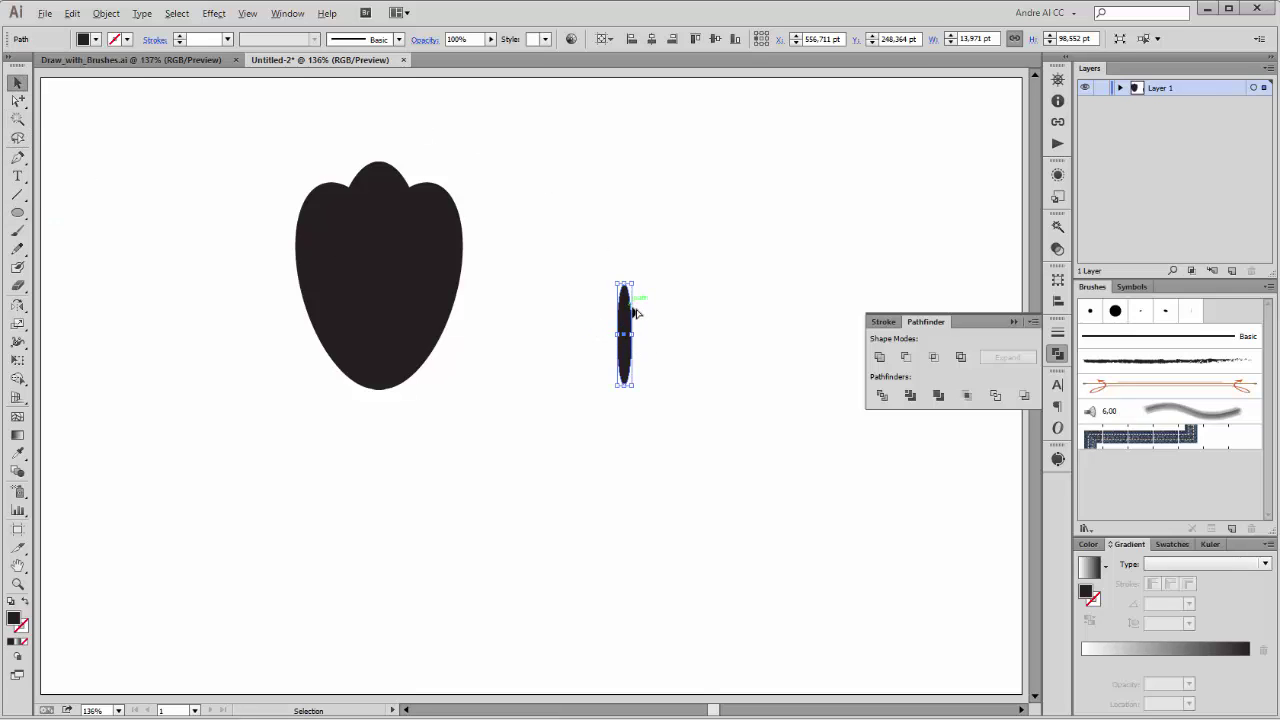
mouse_move(634, 313)
mouse_down()
mouse_move(648, 313)
mouse_move(663, 280)
mouse_move(649, 327)
mouse_up()
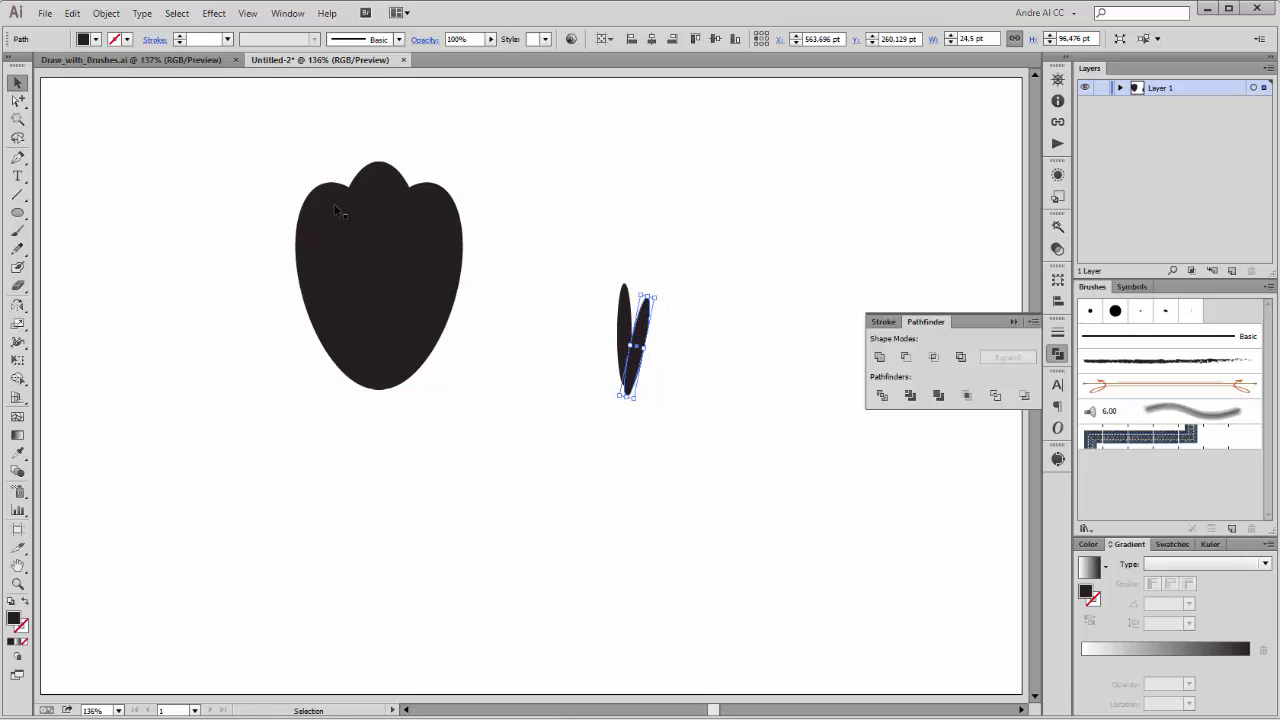
Reflect a copy of the tilted thin ellipse across the vertical axis through the upright one's top anchor.
click(17, 304)
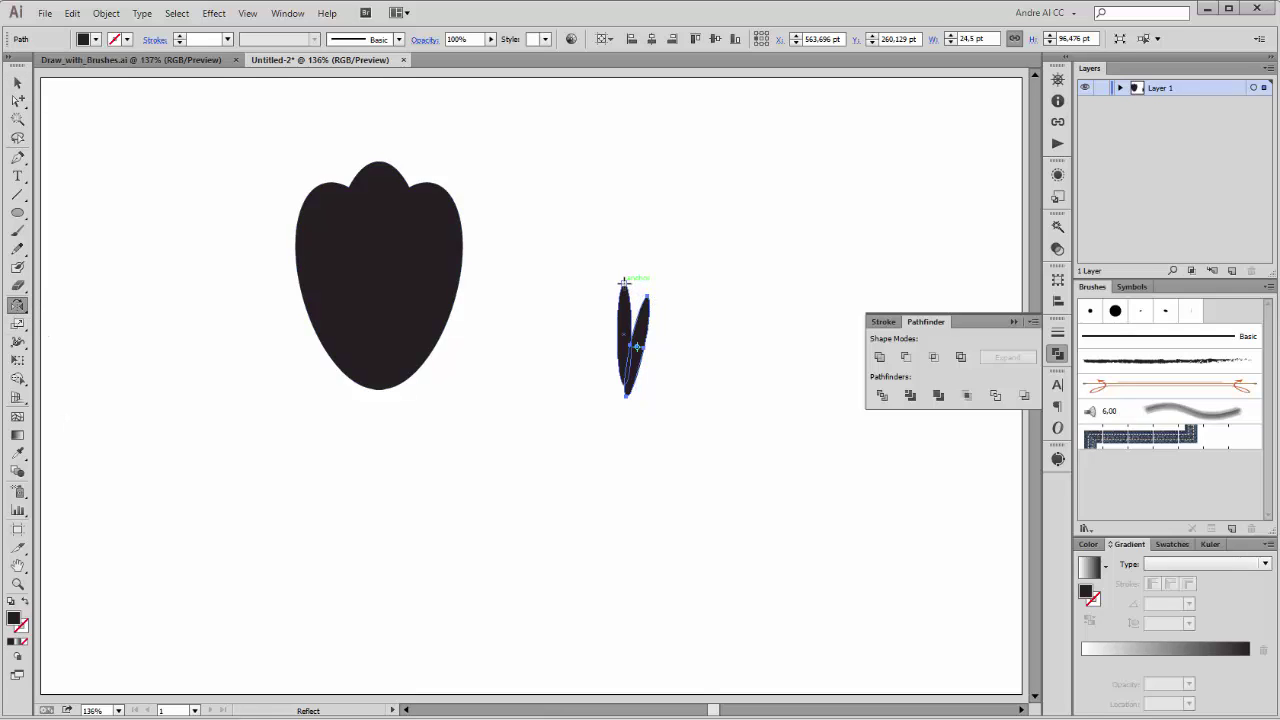
alt+click(624, 283)
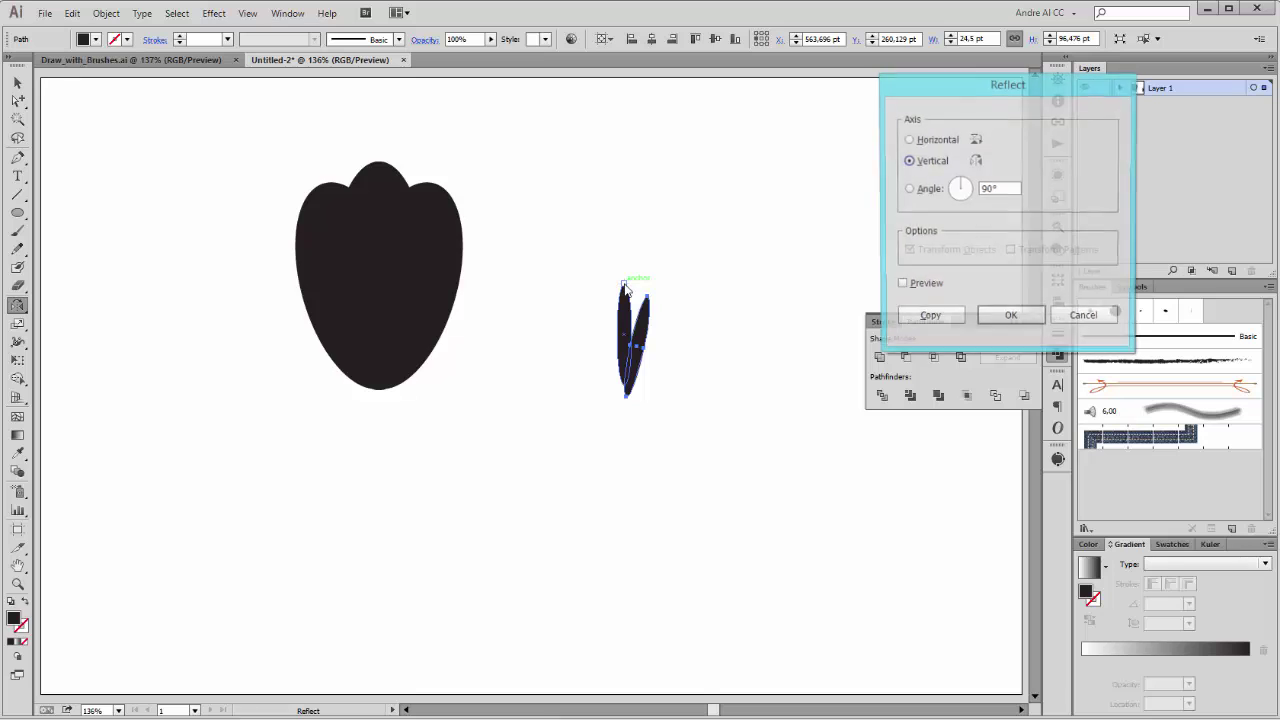
click(928, 320)
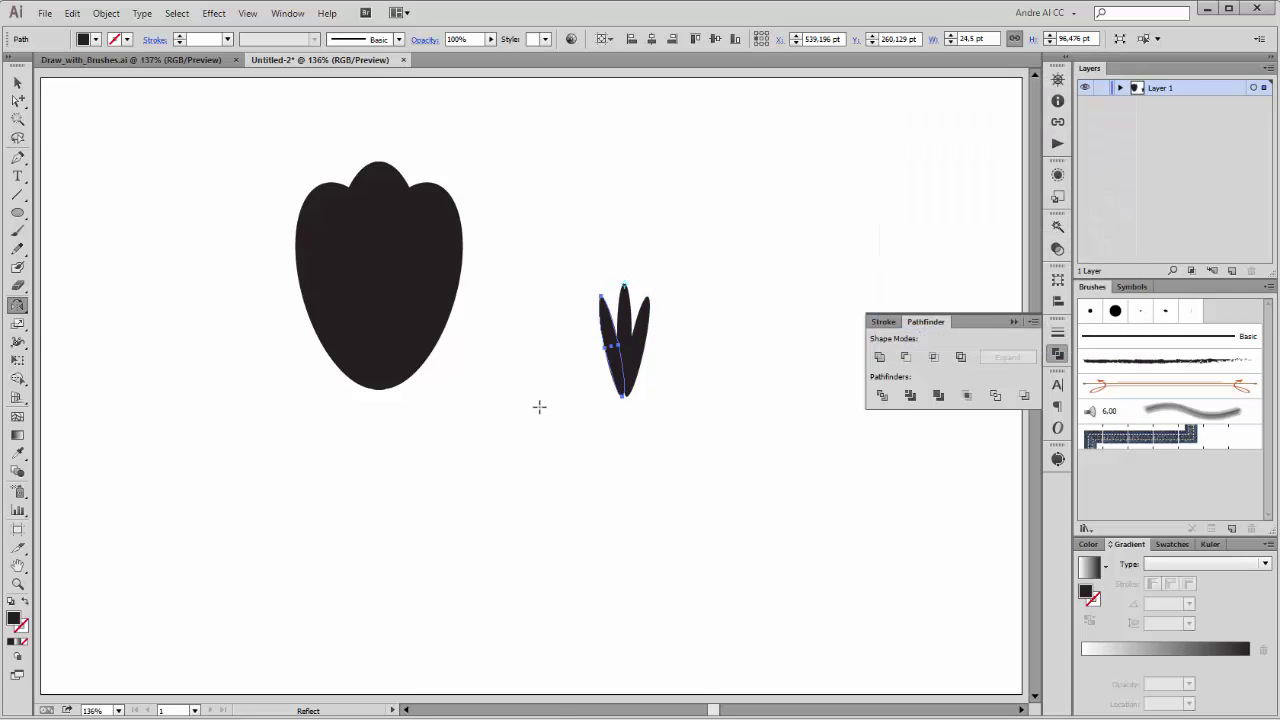
Unite the three thin ellipses into one shape and place it over the petal's lower tip.
click(15, 86)
drag(575, 257, 697, 358)
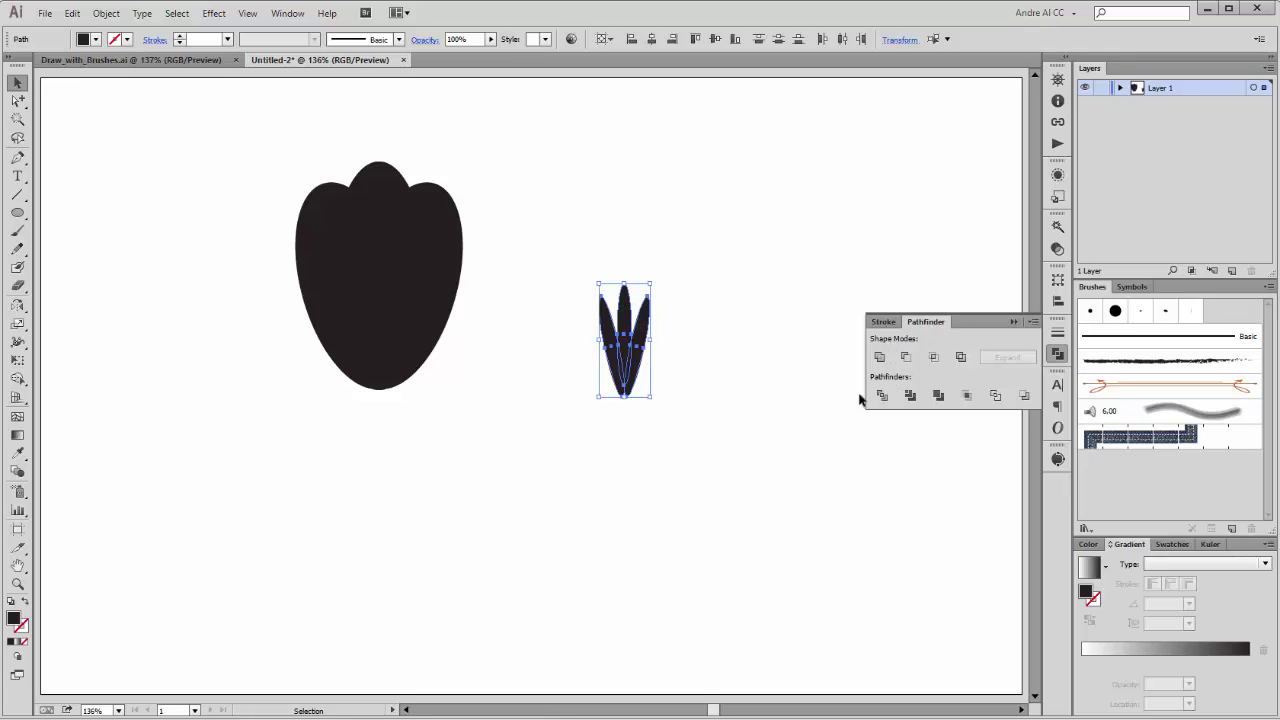
click(880, 357)
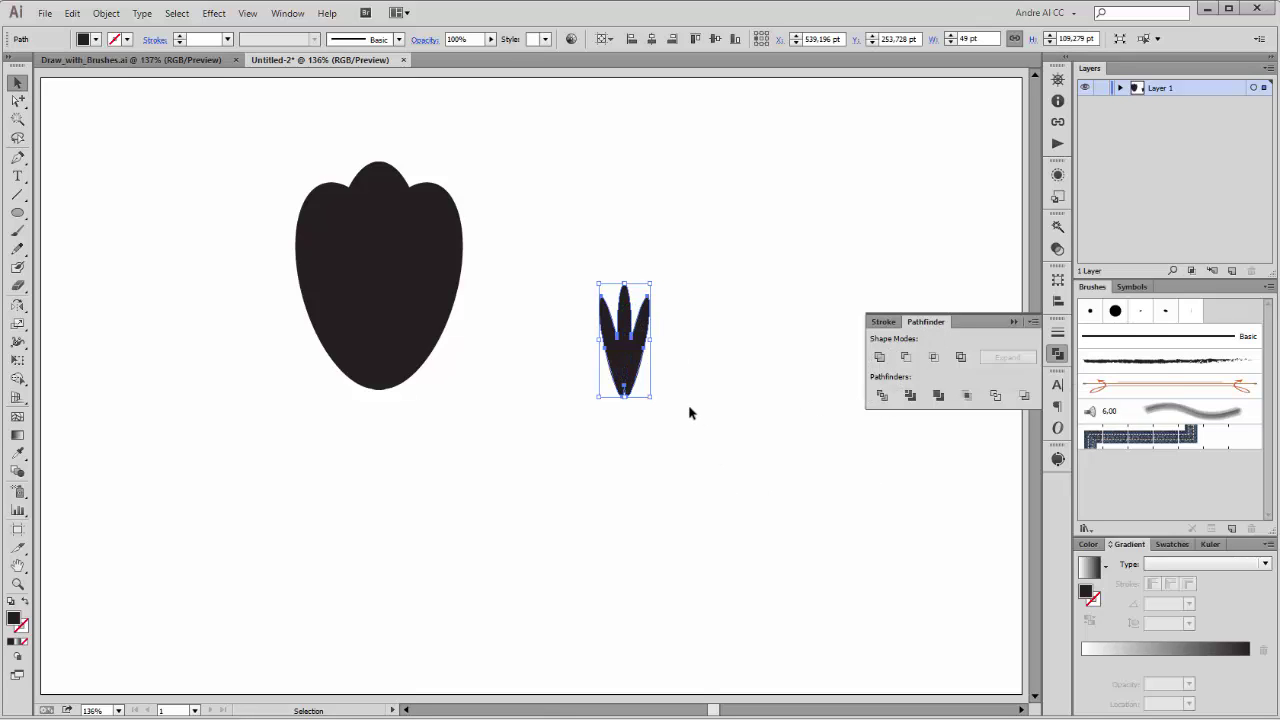
drag(610, 385, 383, 398)
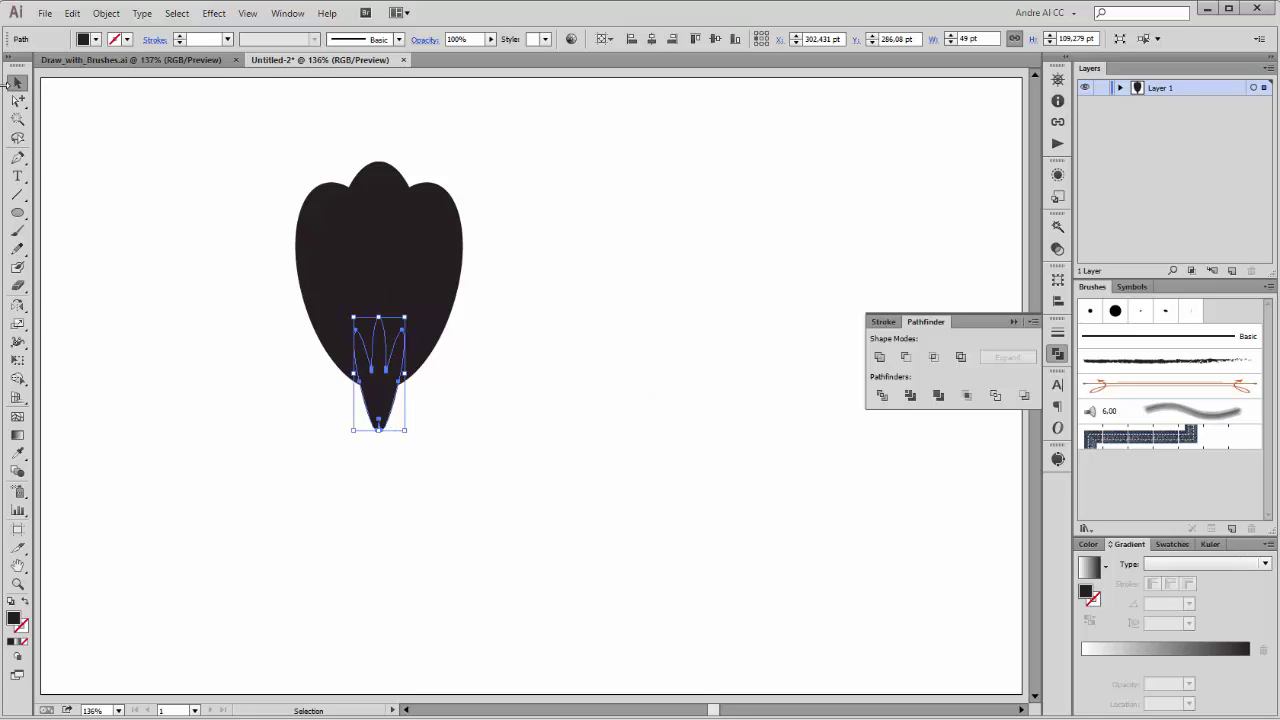
Center the petal and the three-pronged shape horizontally on each other, and subtract the prongs from the petal with Minus Front.
drag(229, 172, 535, 359)
drag(441, 258, 676, 296)
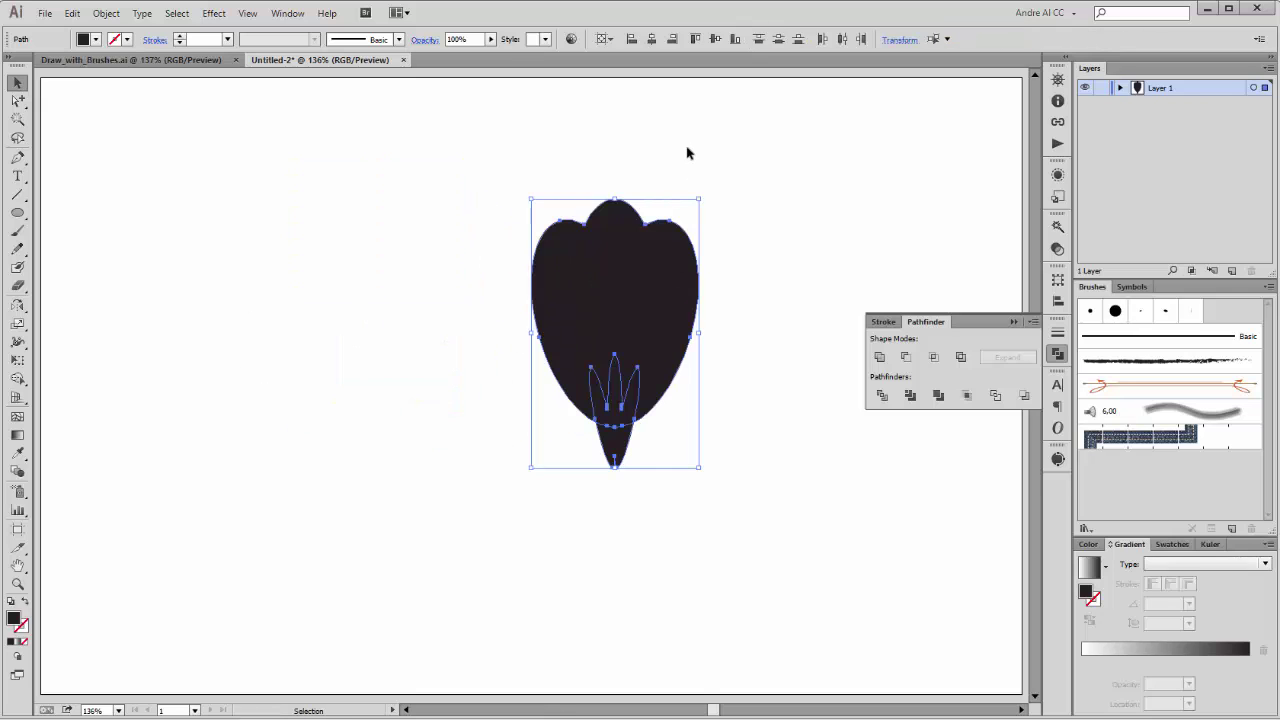
click(652, 40)
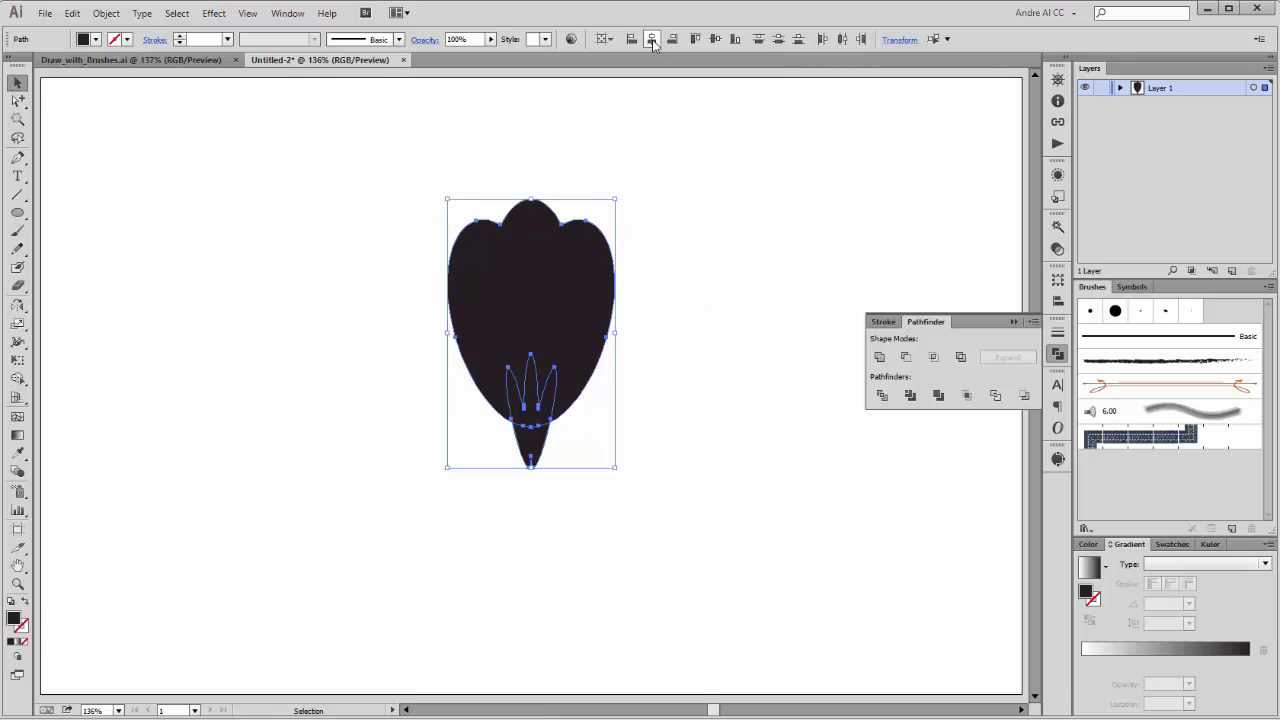
click(906, 357)
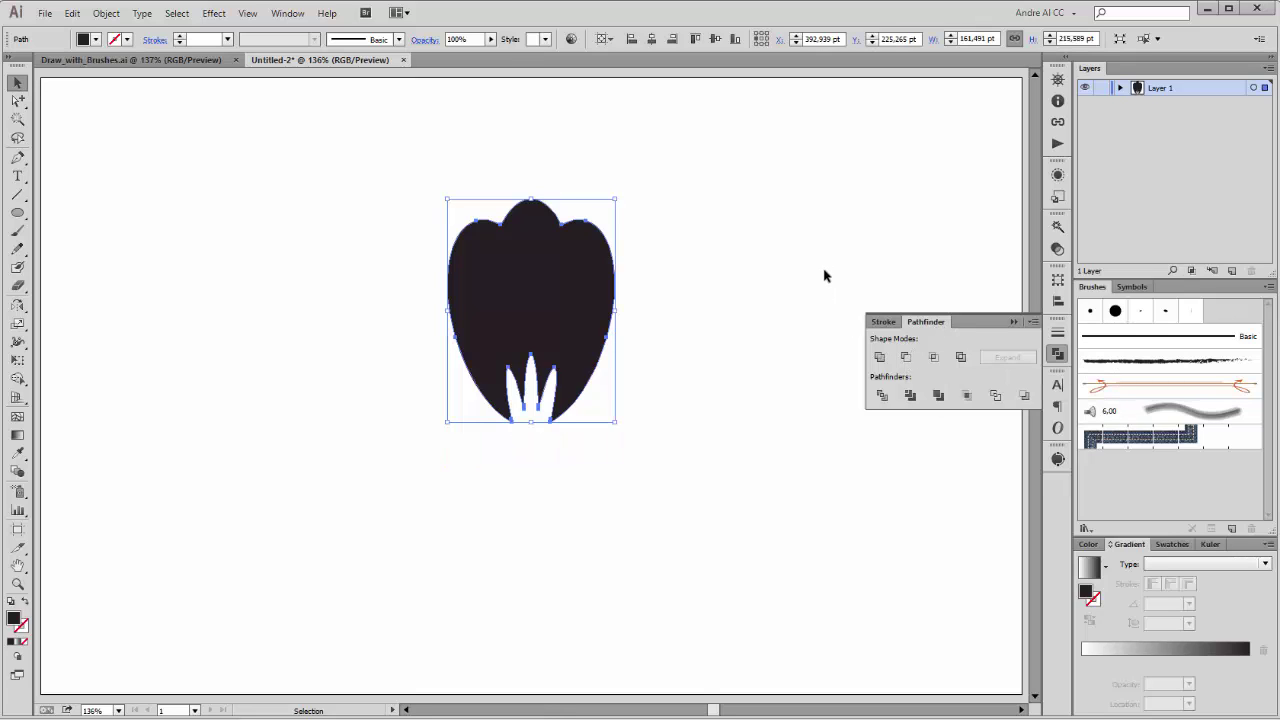
Move the notched petal up and draw a small circle about 20 by 21 pt below its notches.
click(780, 266)
drag(568, 263, 580, 193)
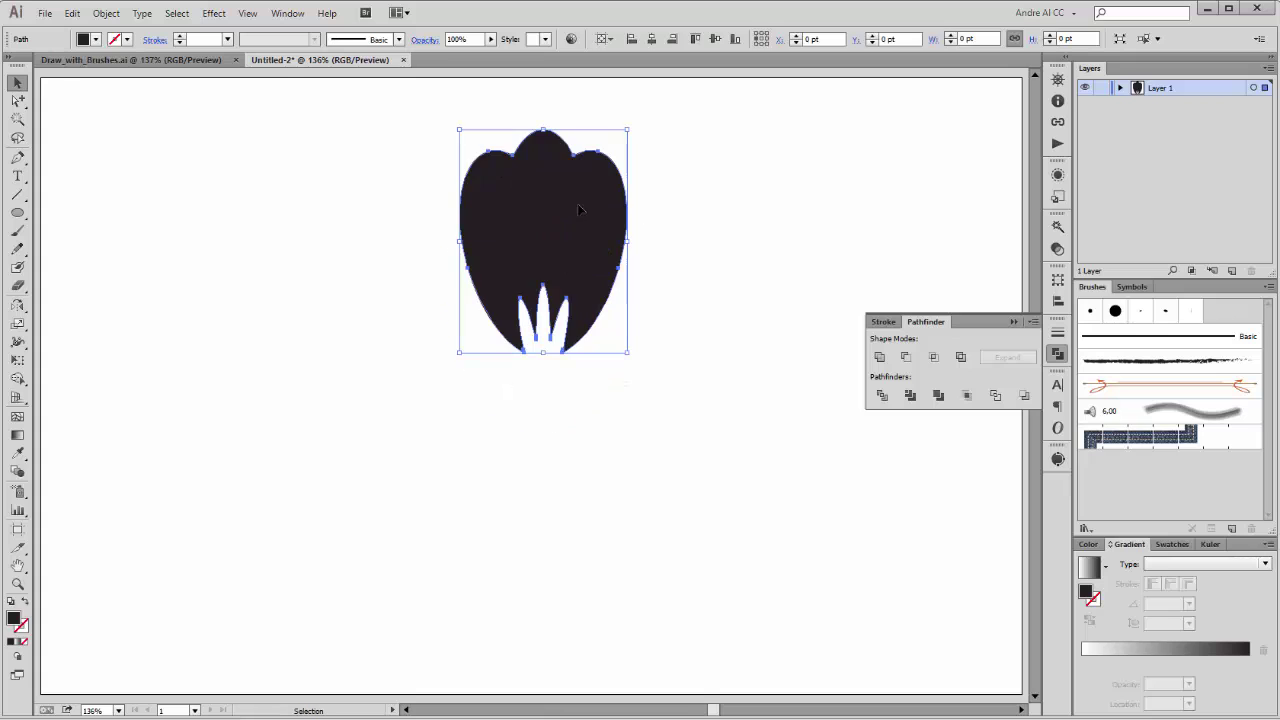
click(17, 212)
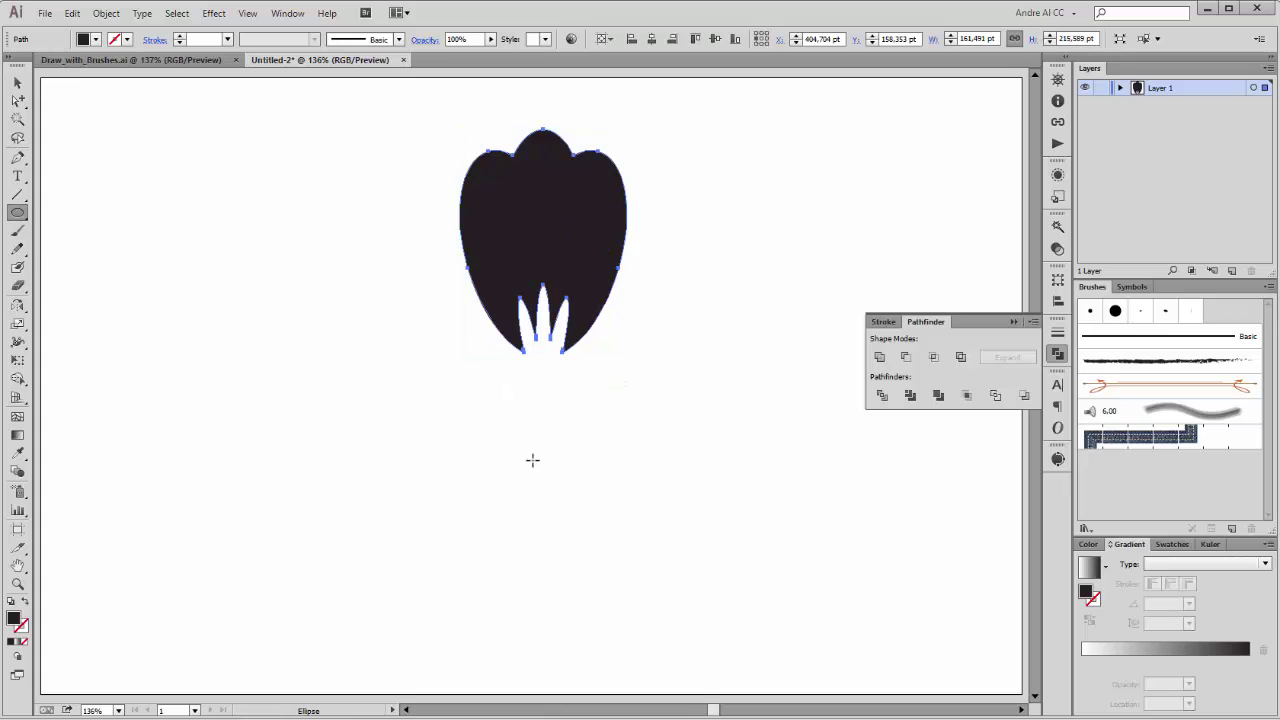
drag(538, 397, 558, 416)
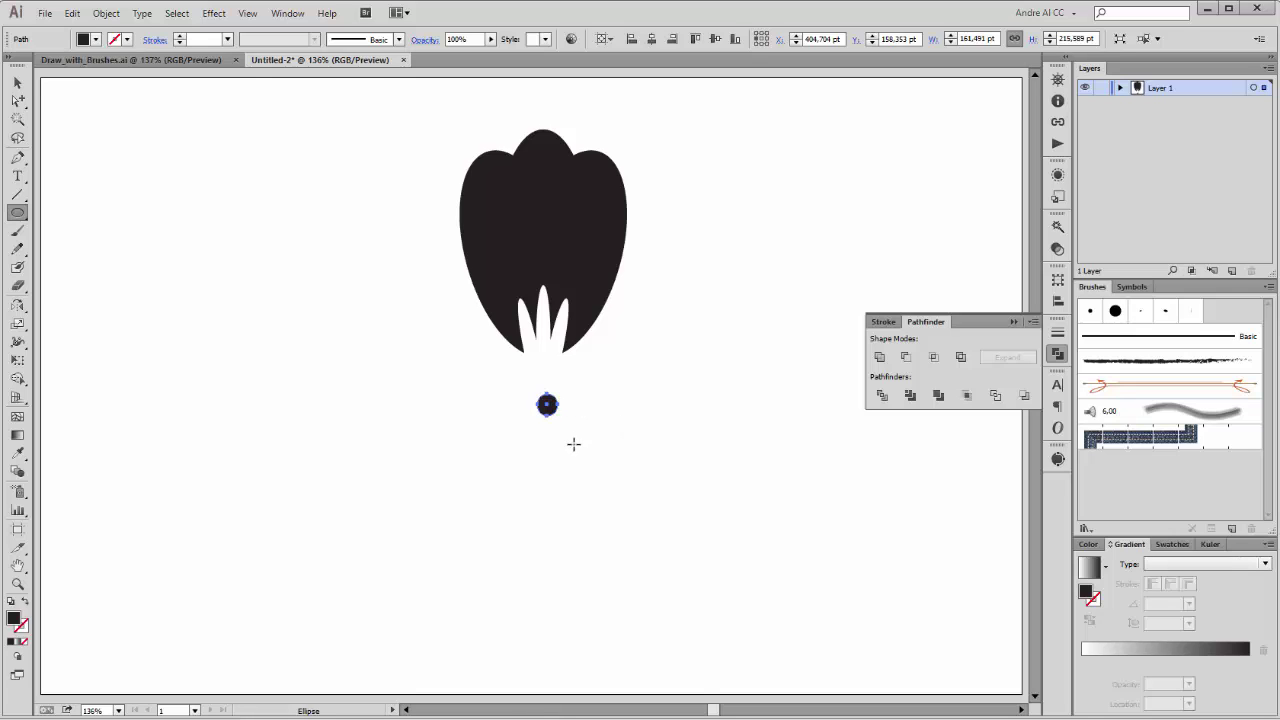
Align the petal and the small circle by their horizontal centers and move both slightly down and to the right.
click(17, 82)
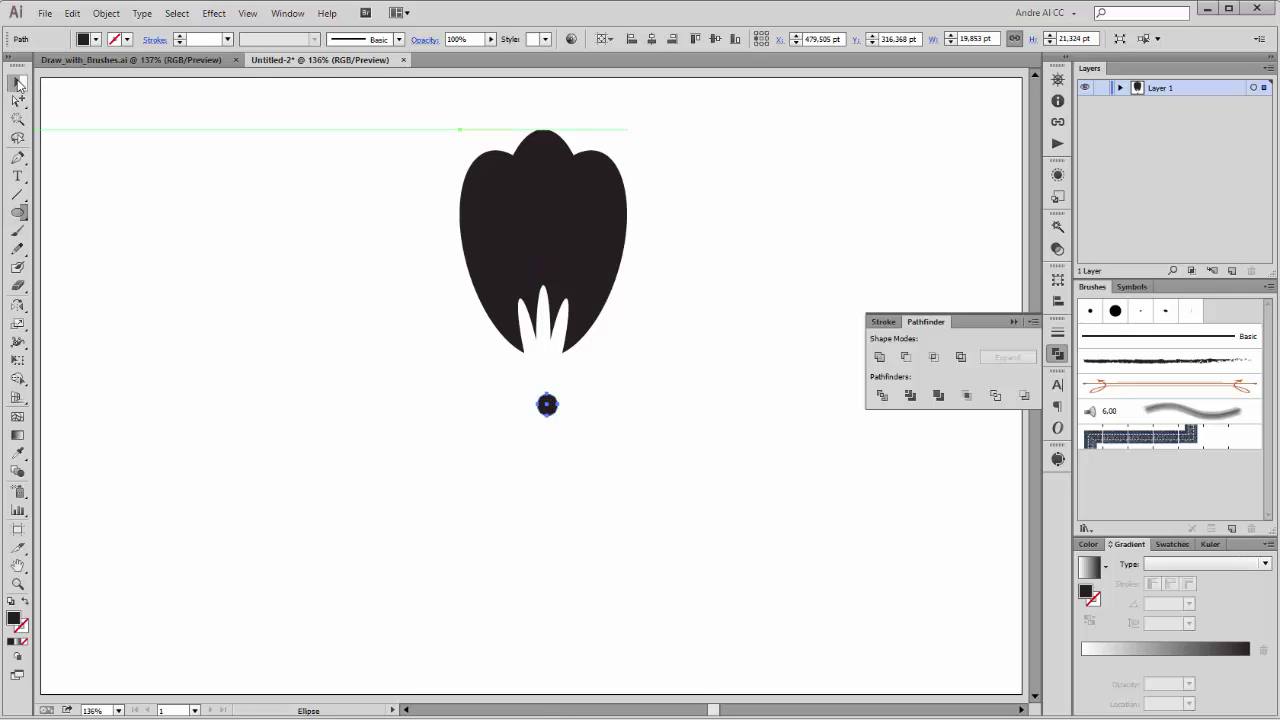
drag(401, 226, 616, 506)
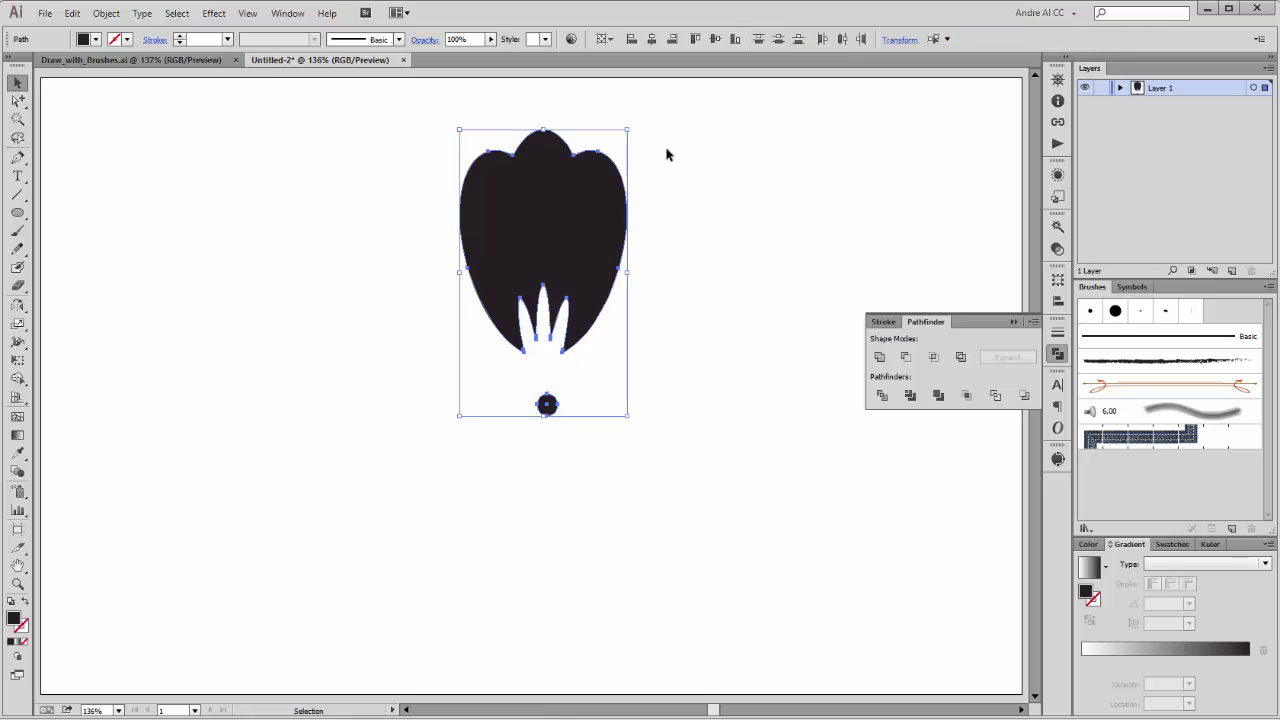
click(651, 40)
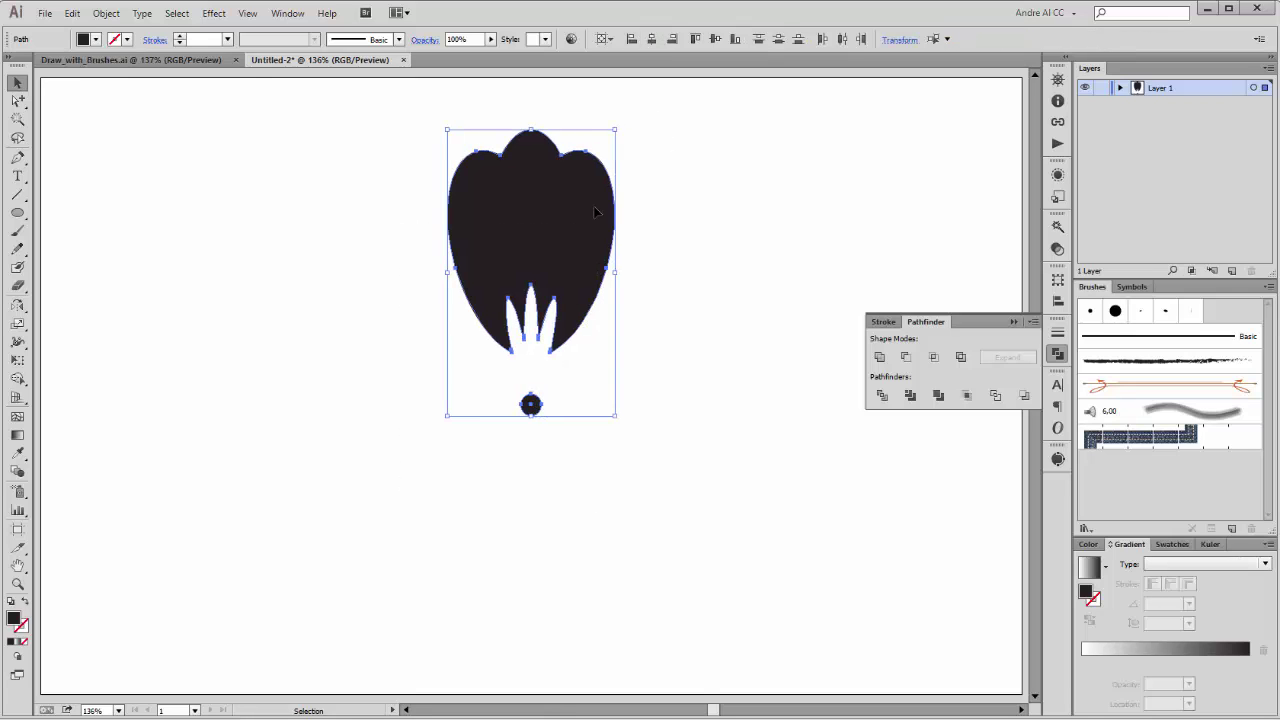
drag(595, 226, 622, 256)
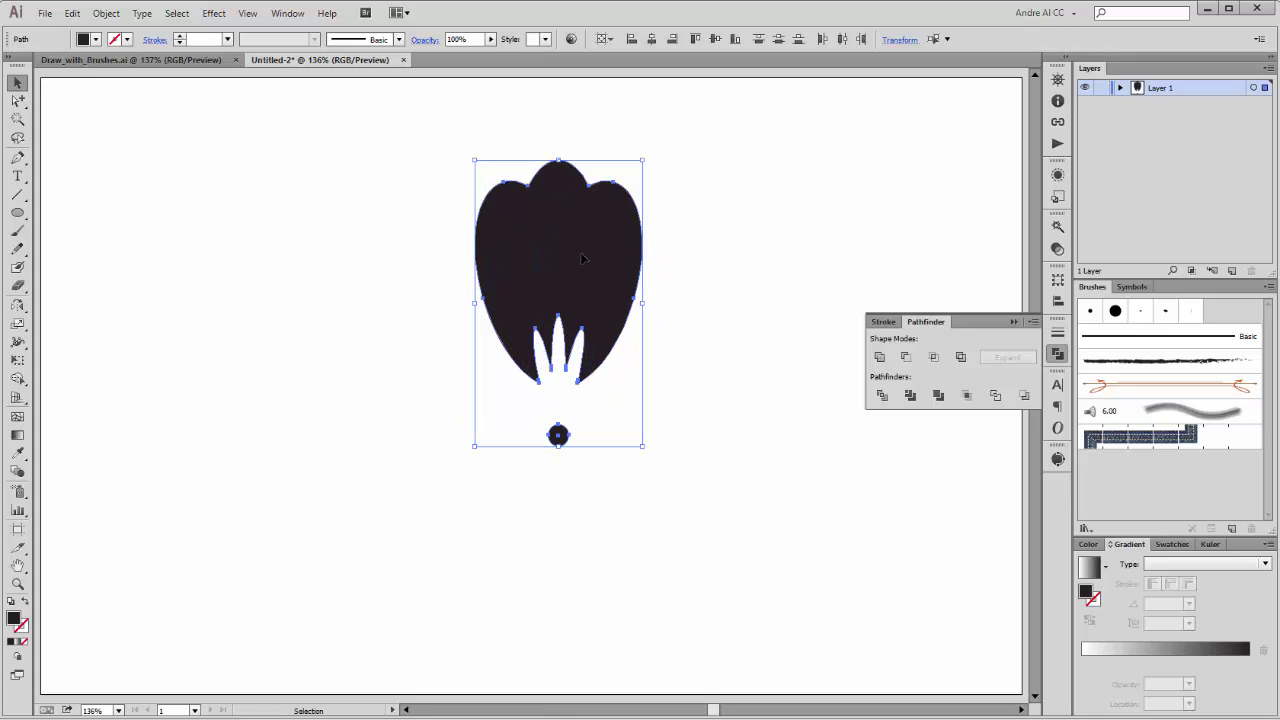
Combine the petal and the small circle into a compound path.
click(106, 13)
mouse_move(196, 500)
mouse_move(170, 480)
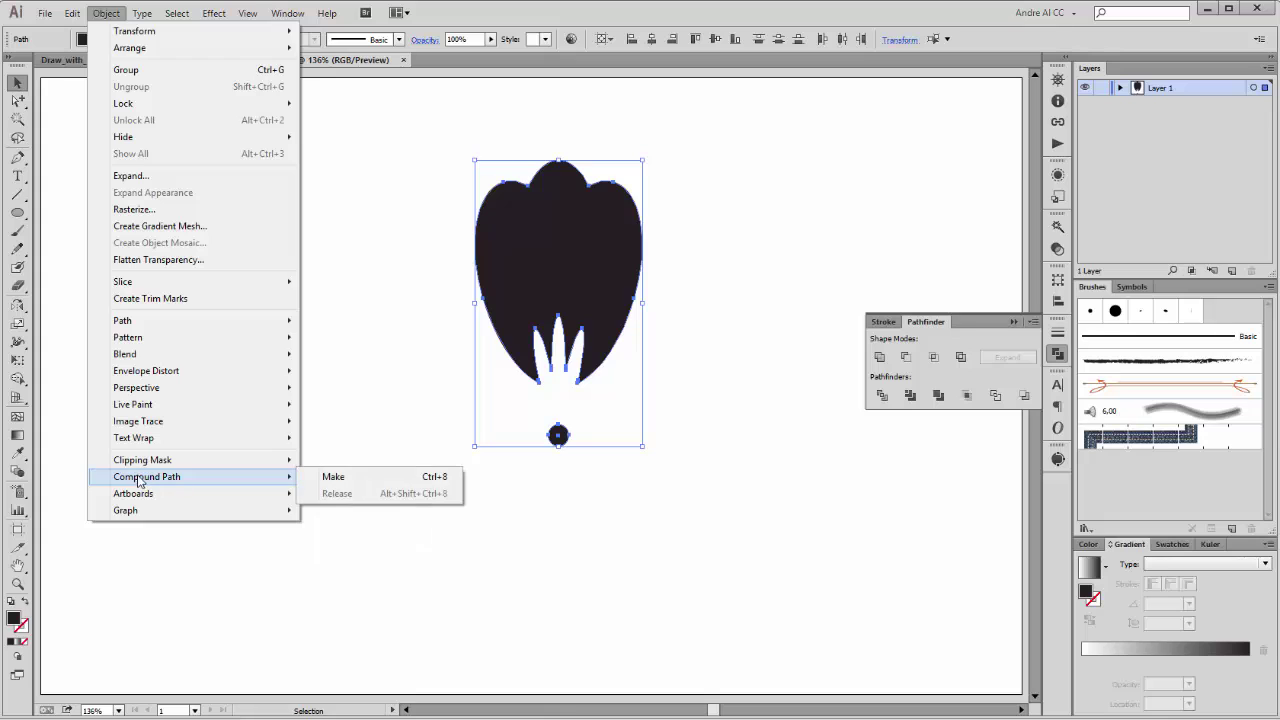
click(332, 478)
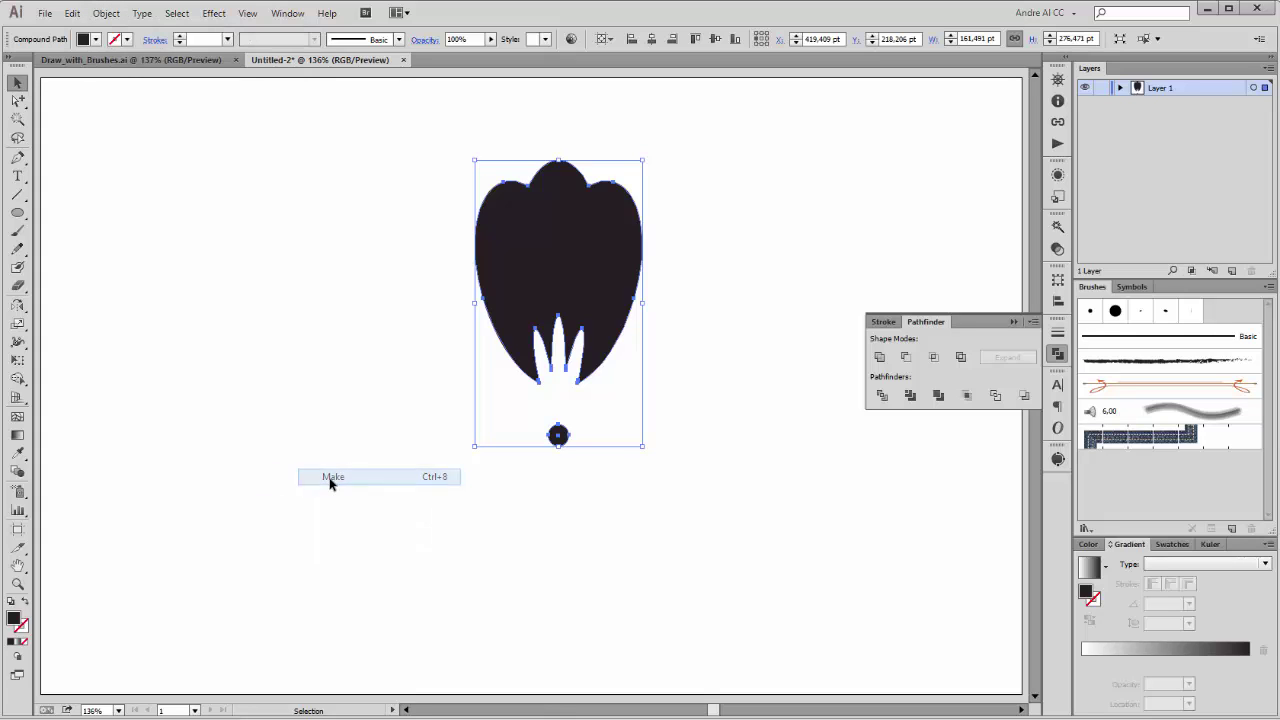
Scale the petal motif proportionally to about 127 by 217 pt and place it near the artboard's upper edge.
drag(612, 240, 618, 213)
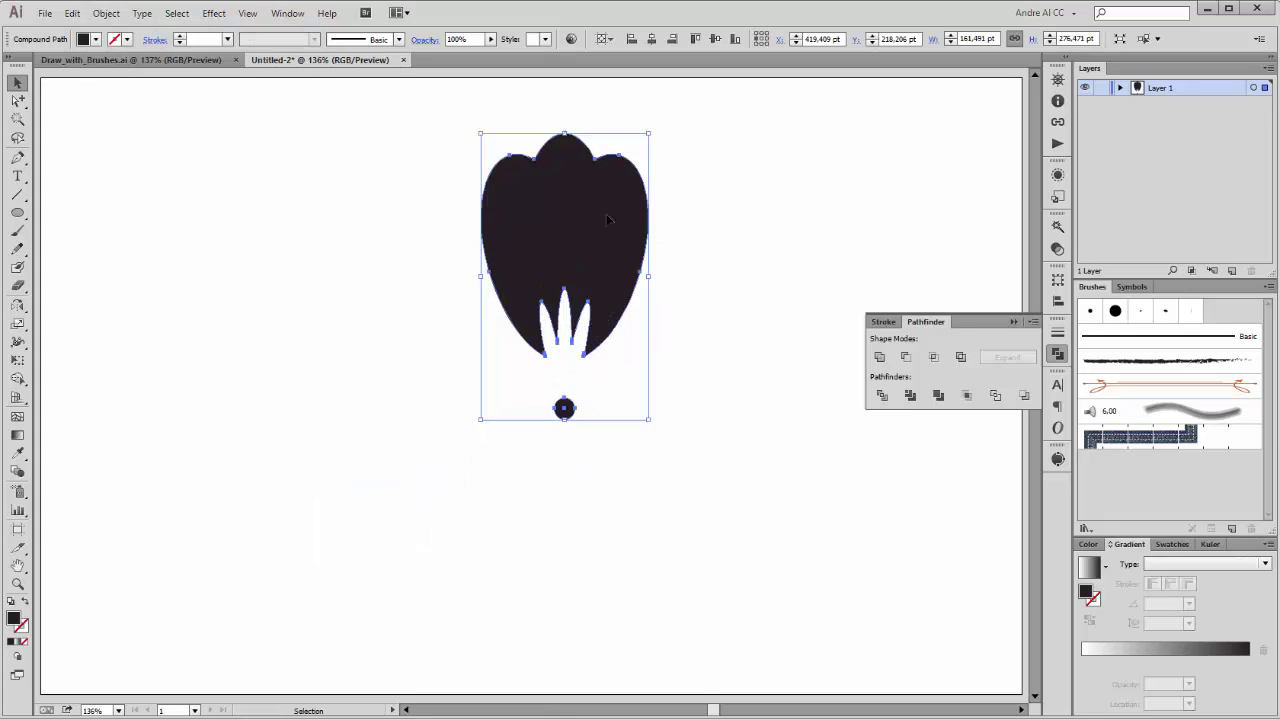
drag(649, 132, 613, 194)
drag(566, 230, 578, 168)
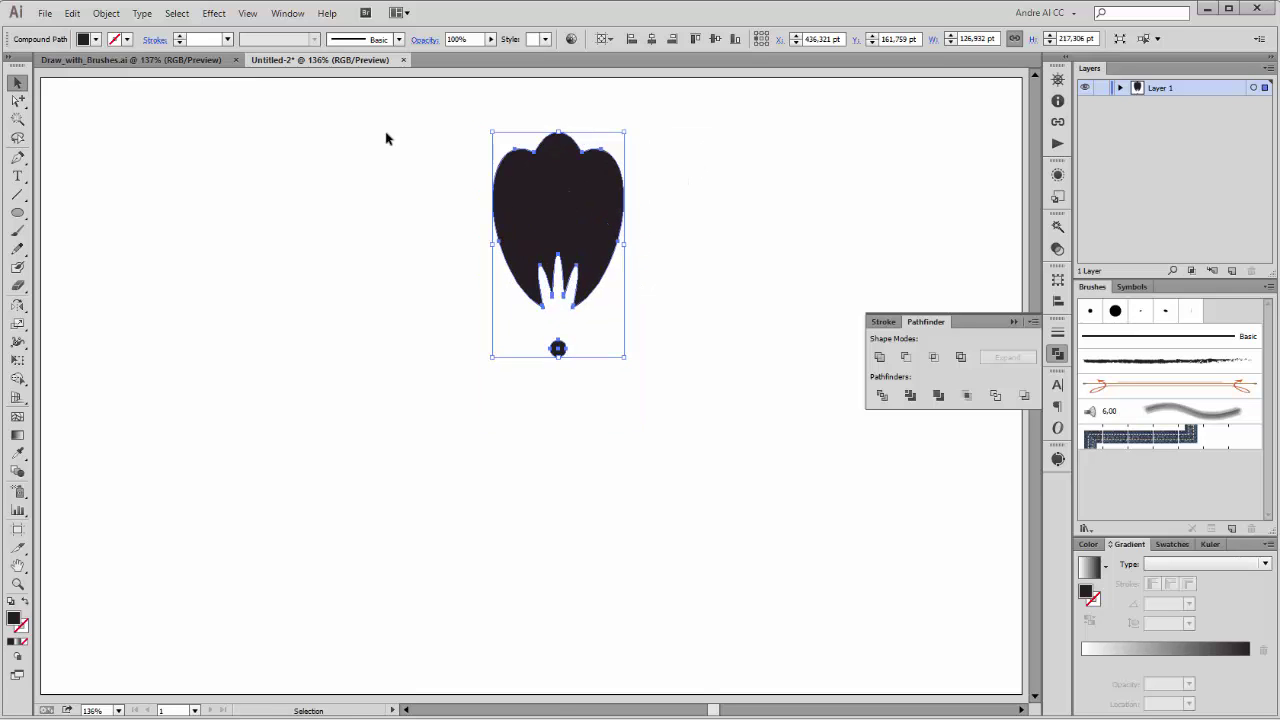
Apply a Transform effect to the petal motif with 4 copies rotated 72° around its bottom-center reference point.
click(214, 14)
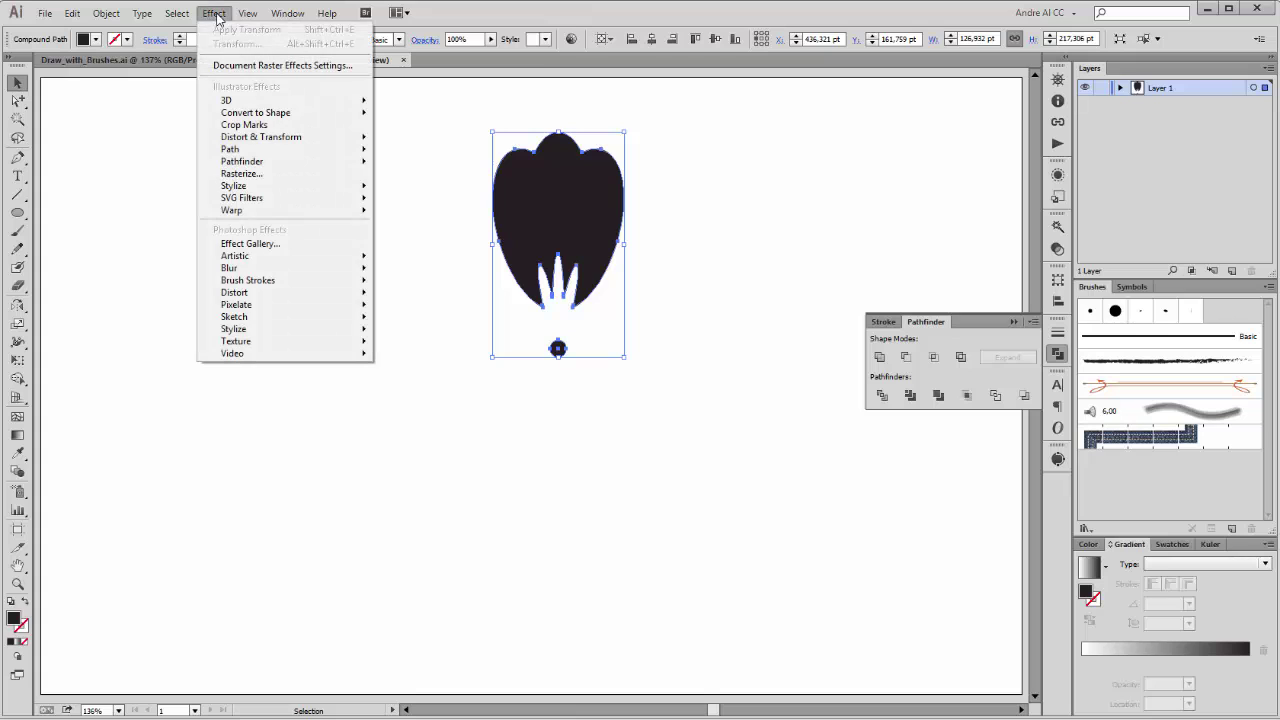
mouse_move(286, 140)
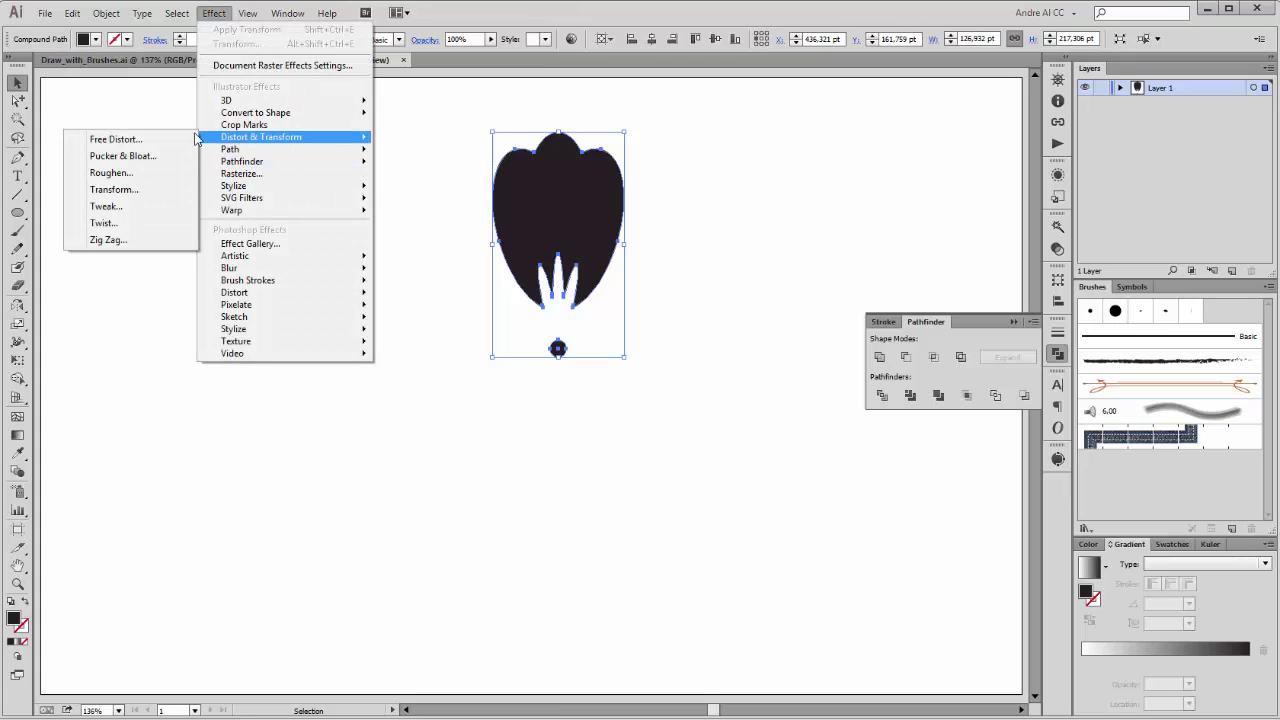
click(113, 190)
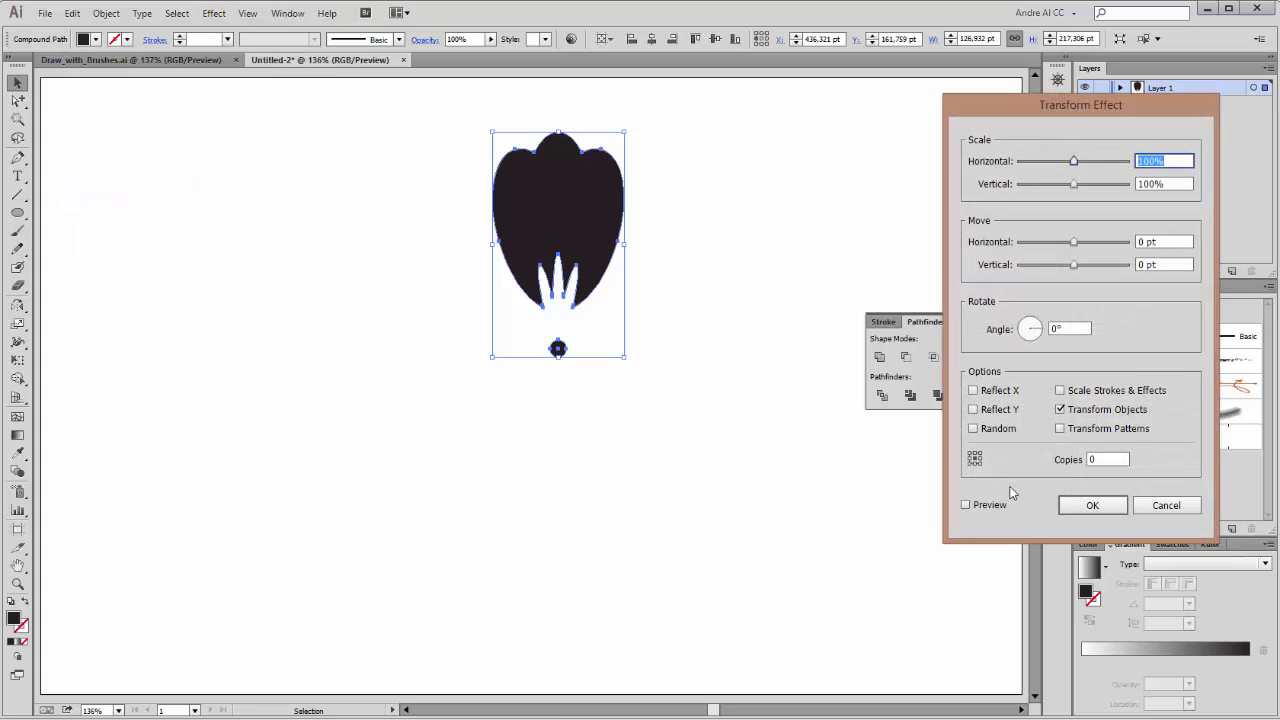
click(1092, 459)
text(4)
key(Tab)
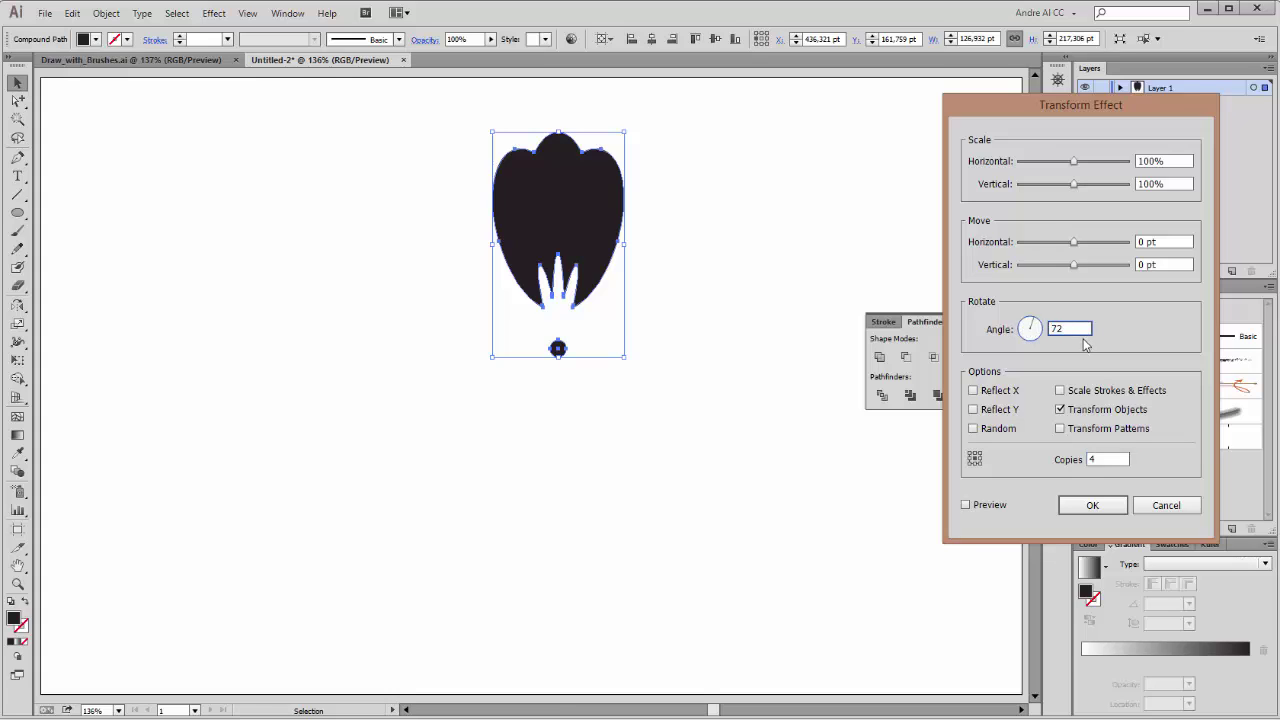
click(983, 507)
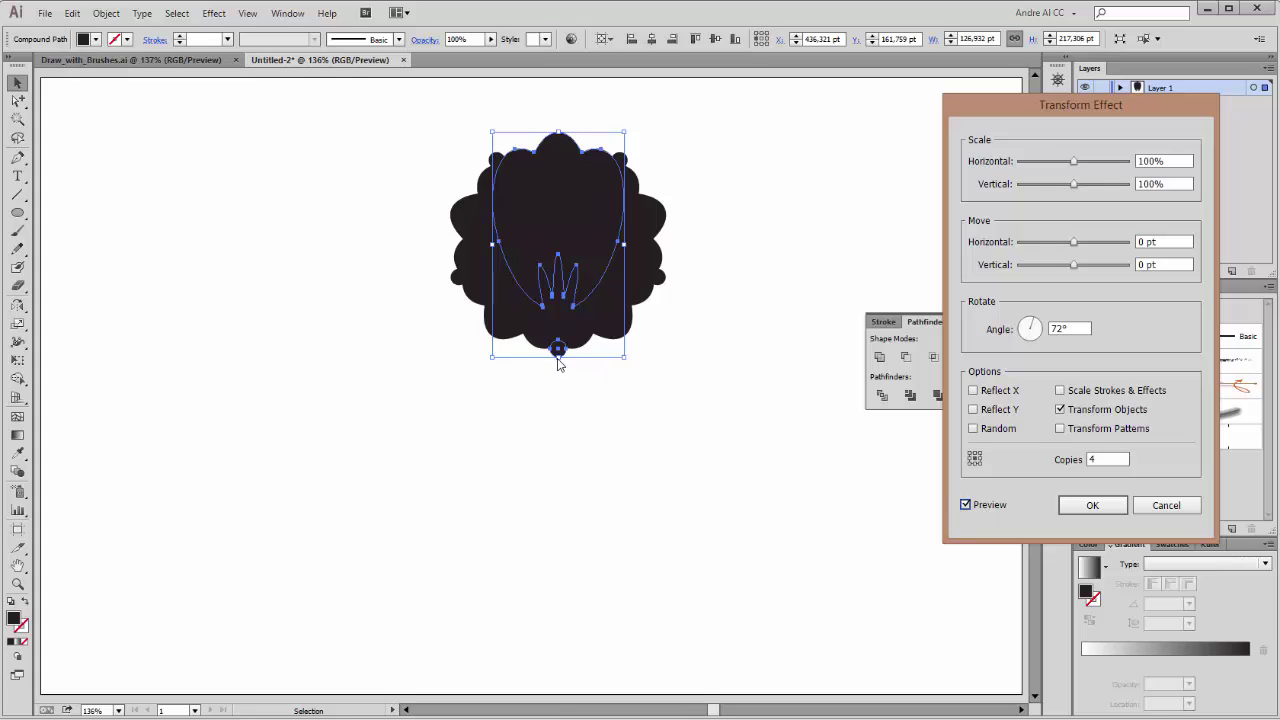
click(975, 465)
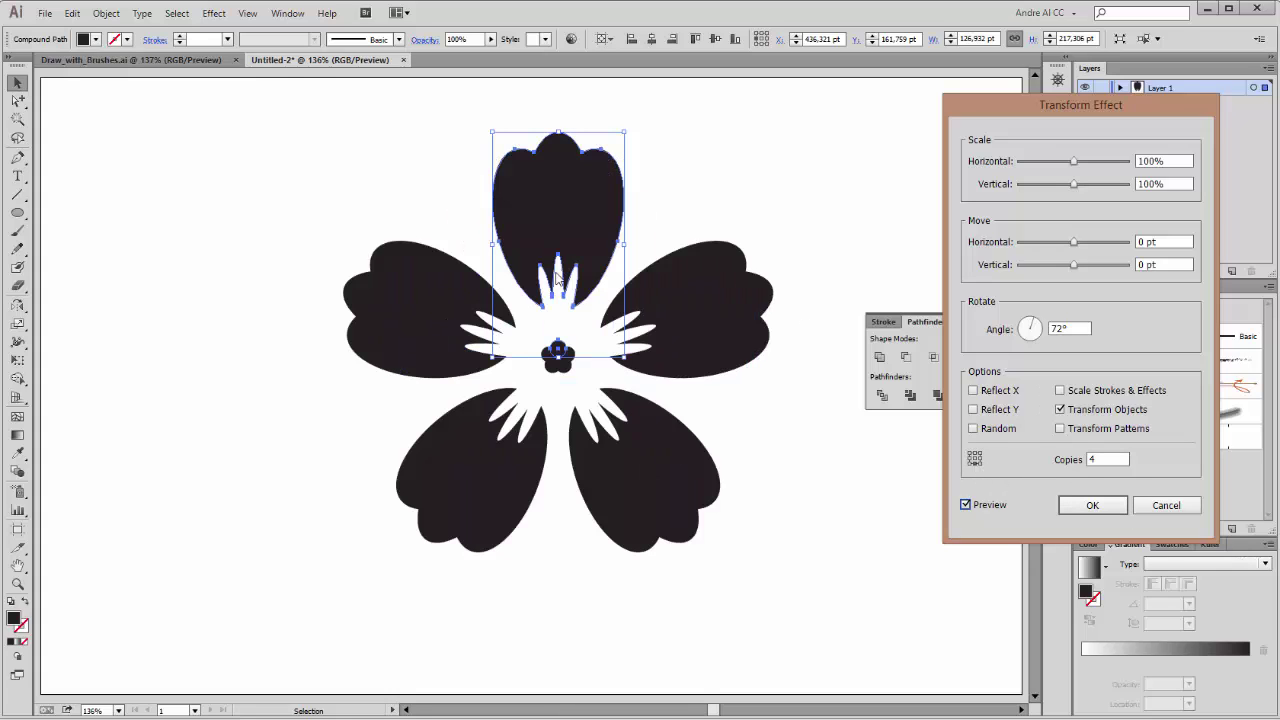
click(1093, 505)
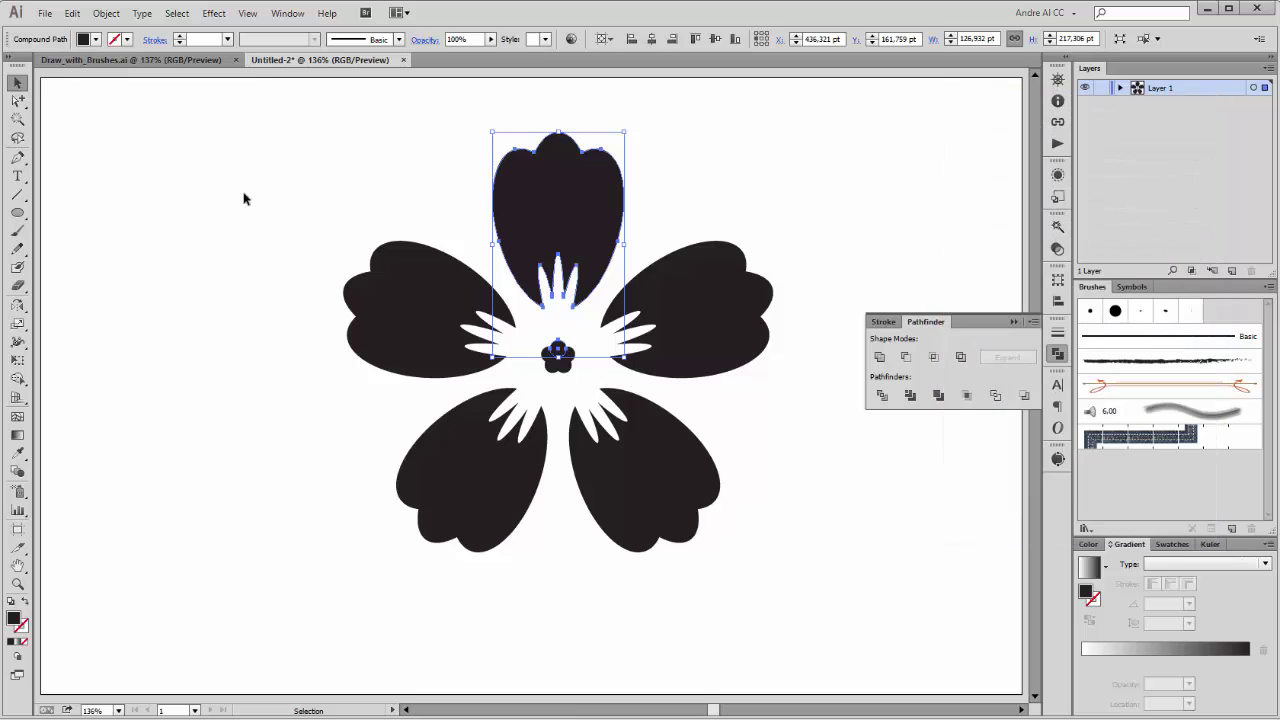
Try to select only the original small circle at the flower's center with the Group Selection tool.
click(18, 100)
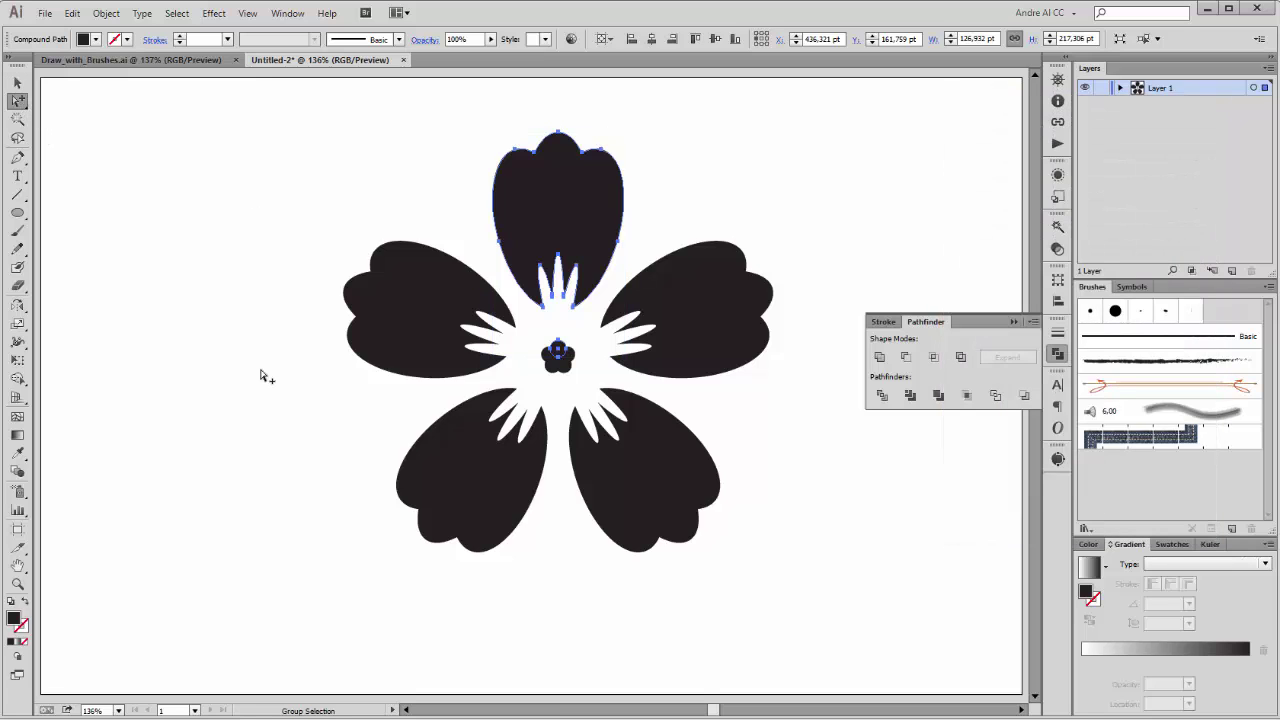
click(257, 408)
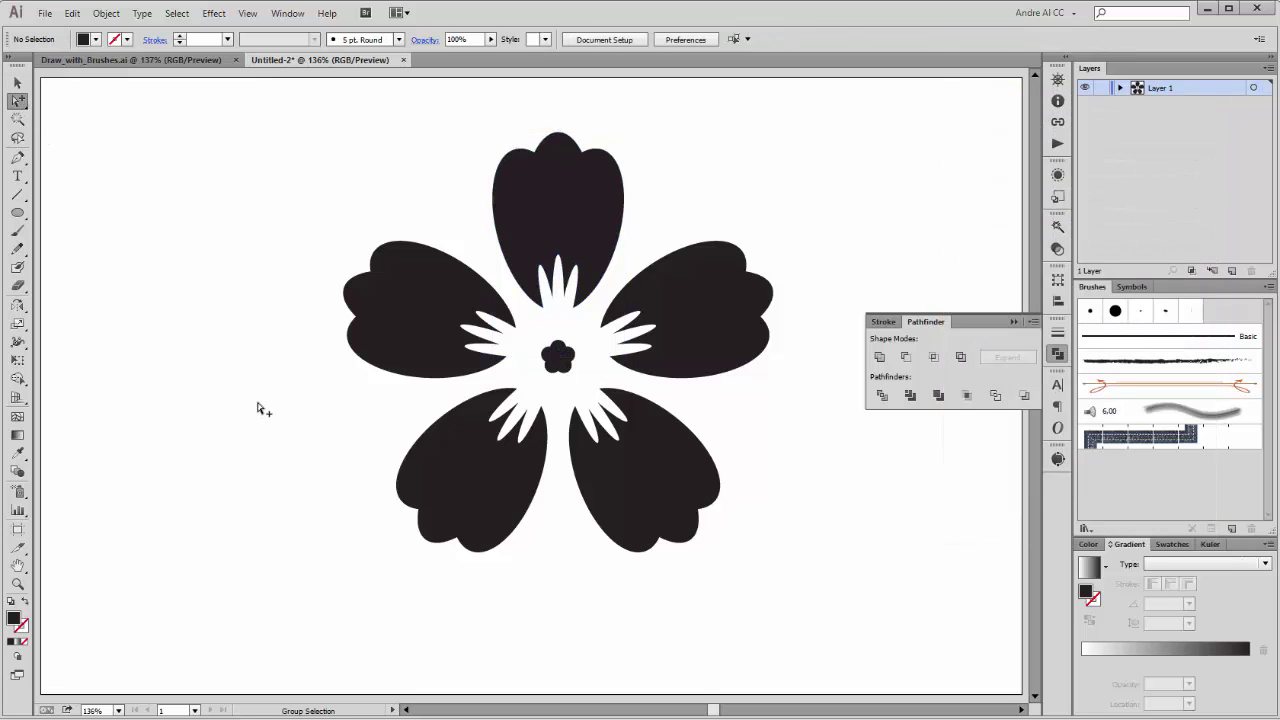
click(563, 354)
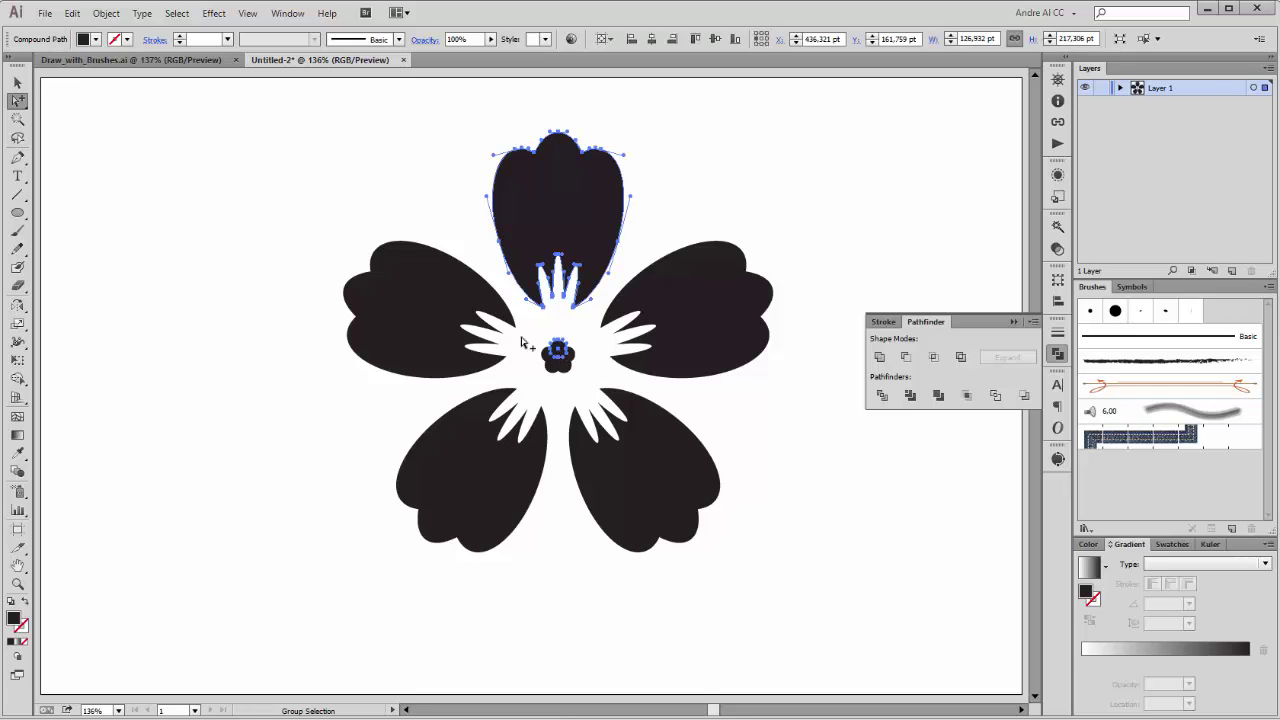
click(312, 408)
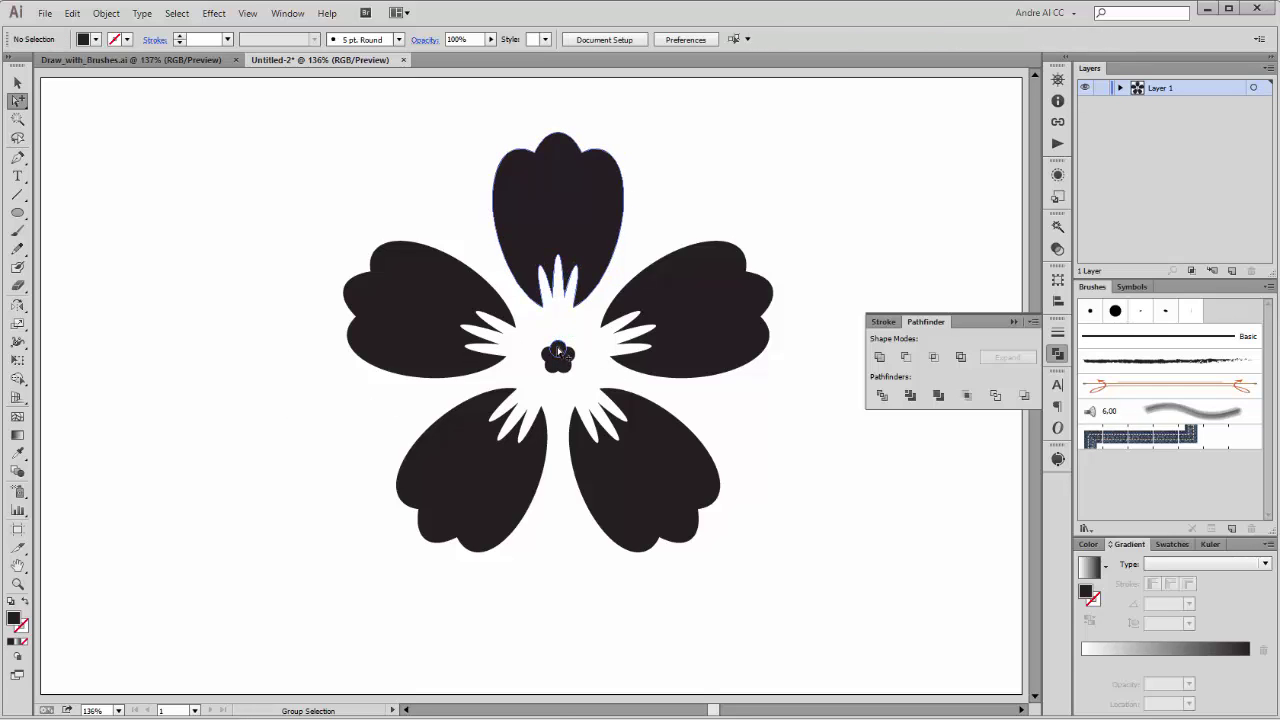
click(558, 351)
drag(492, 301, 626, 413)
click(440, 409)
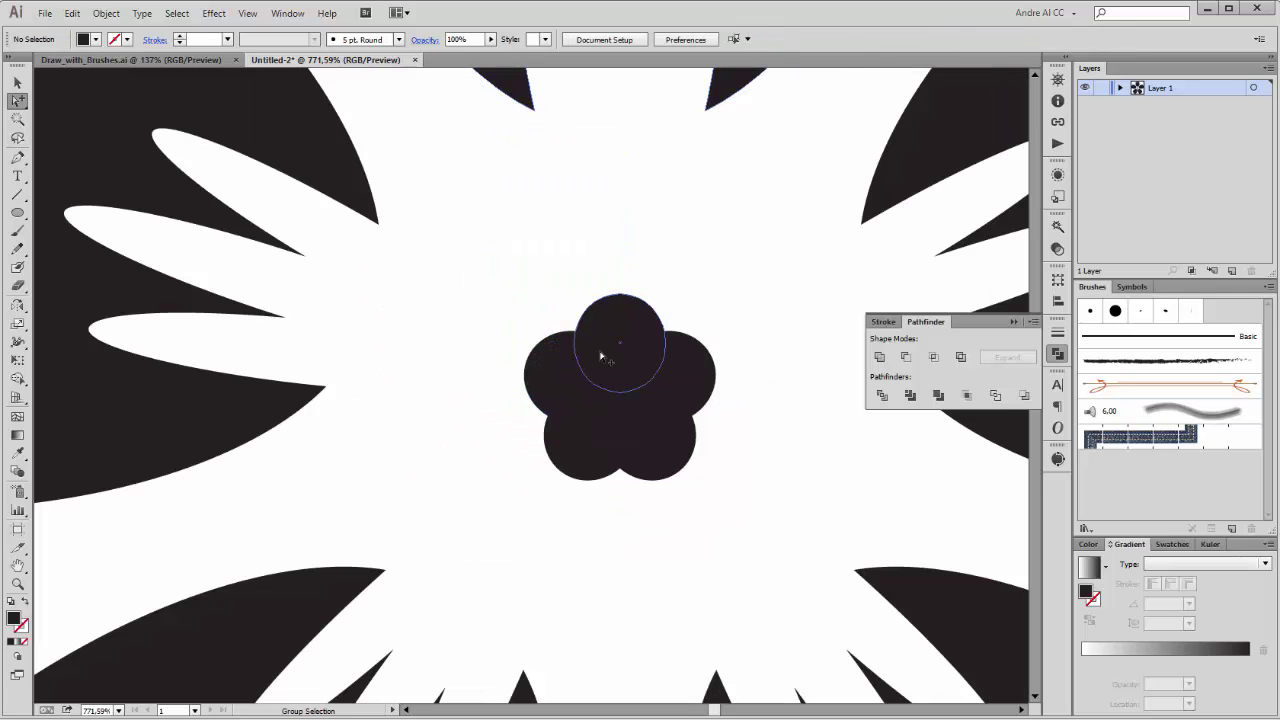
click(607, 358)
scroll(607, 358, down, 3)
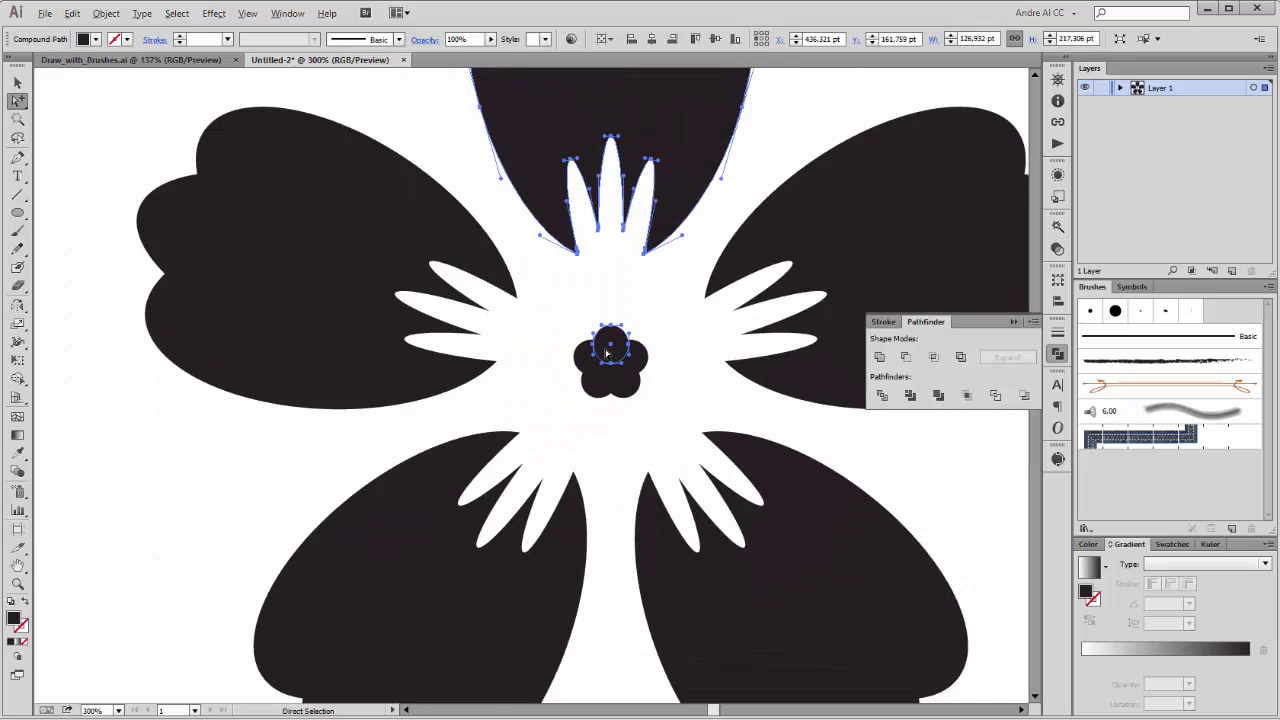
Select only the original small center circle with Direct Selection and nudge it up 11 pt to draw the petals closer together.
drag(17, 100, 62, 101)
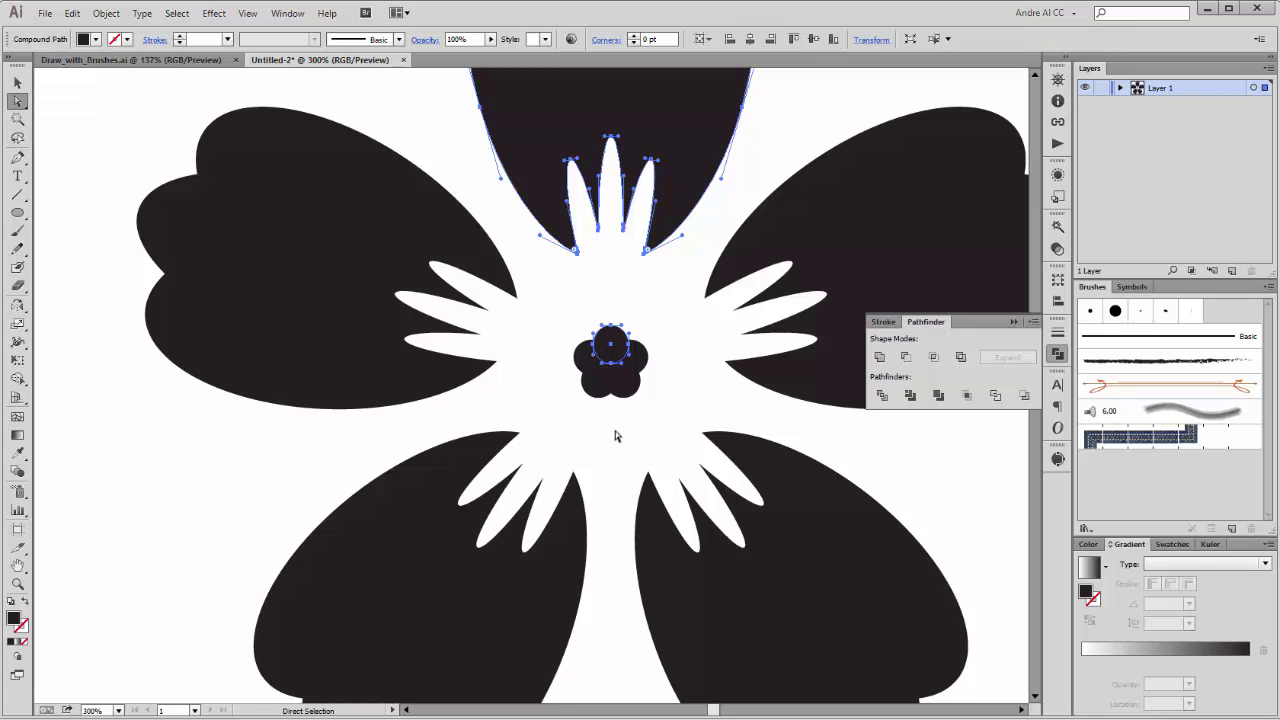
drag(585, 320, 646, 388)
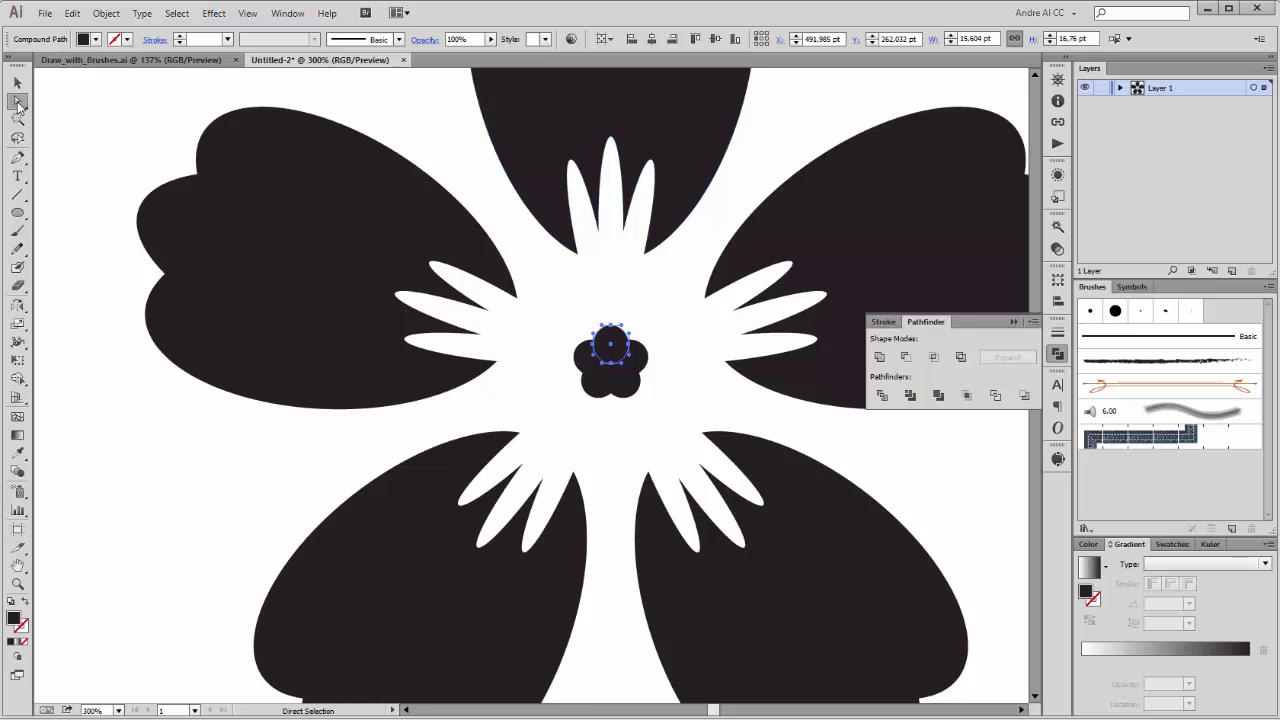
key(Up)
key(Up)
key(Up)
key(Up)
key(Up)
key(Up)
key(Up)
key(Up)
key(Up)
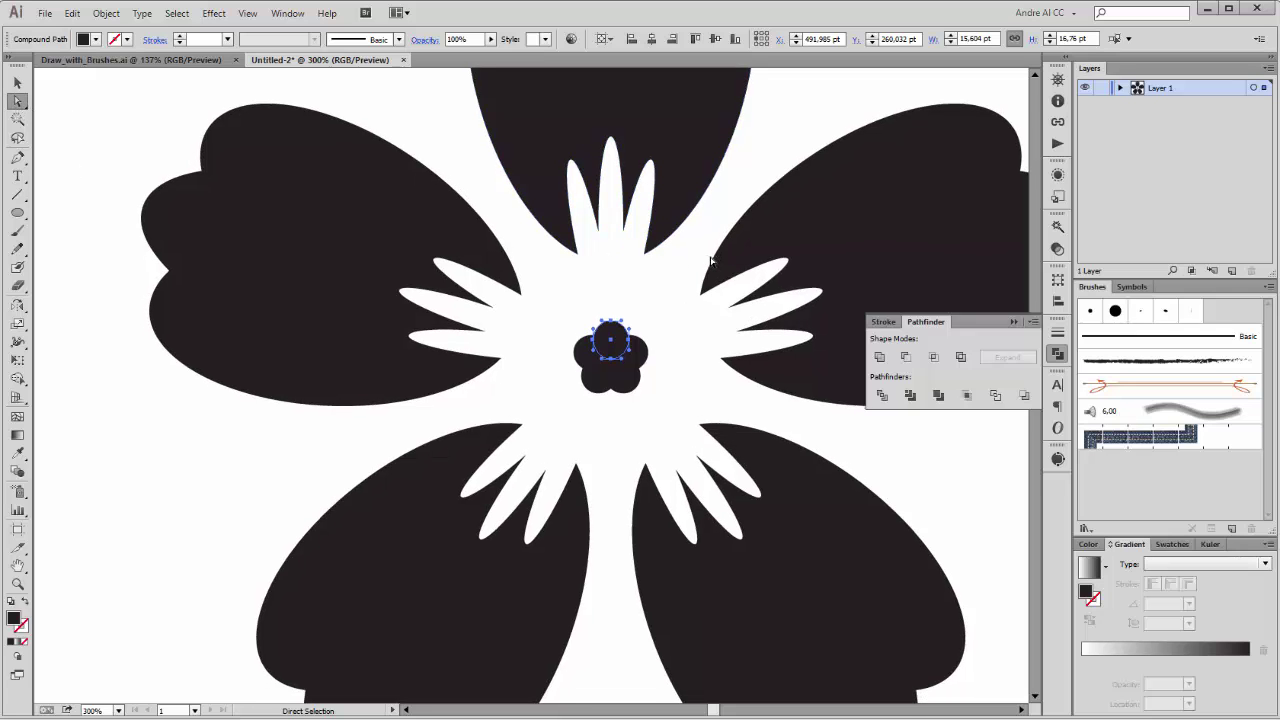
key(Up)
key(Up)
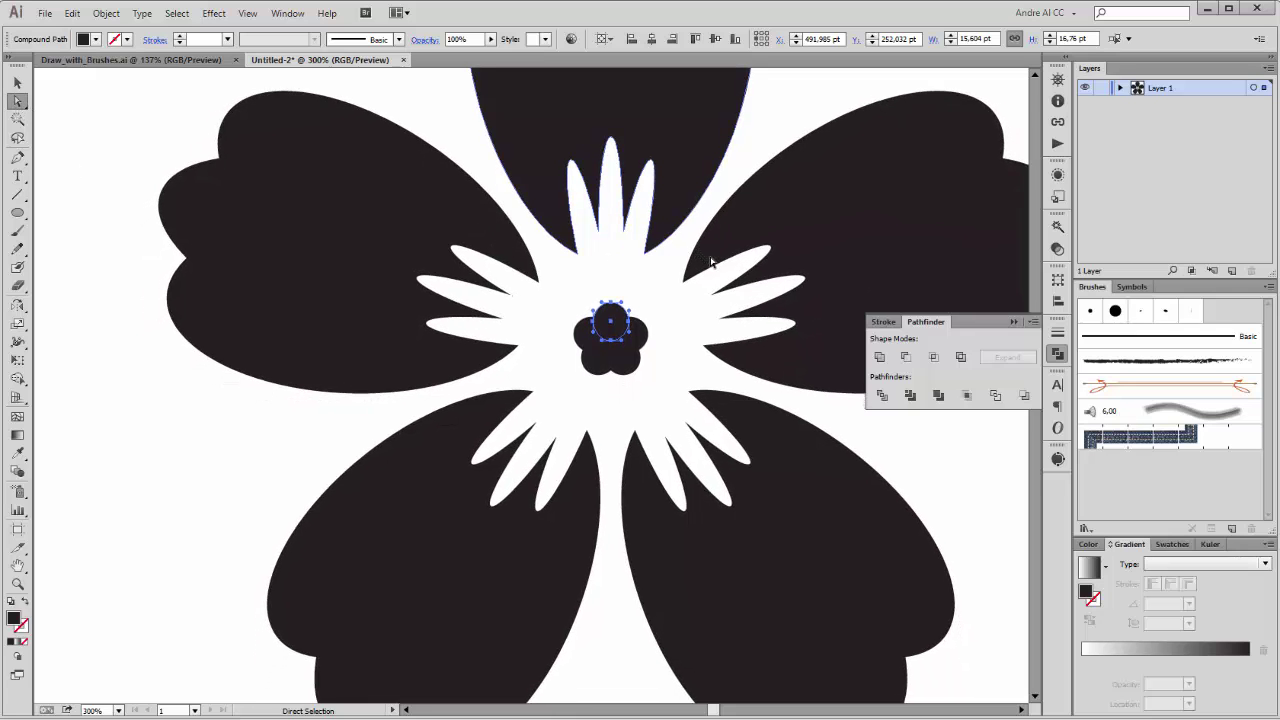
Select the original petal motif and expand its appearance to turn the whole flower into editable paths.
scroll(711, 262, down, 2)
drag(786, 237, 669, 285)
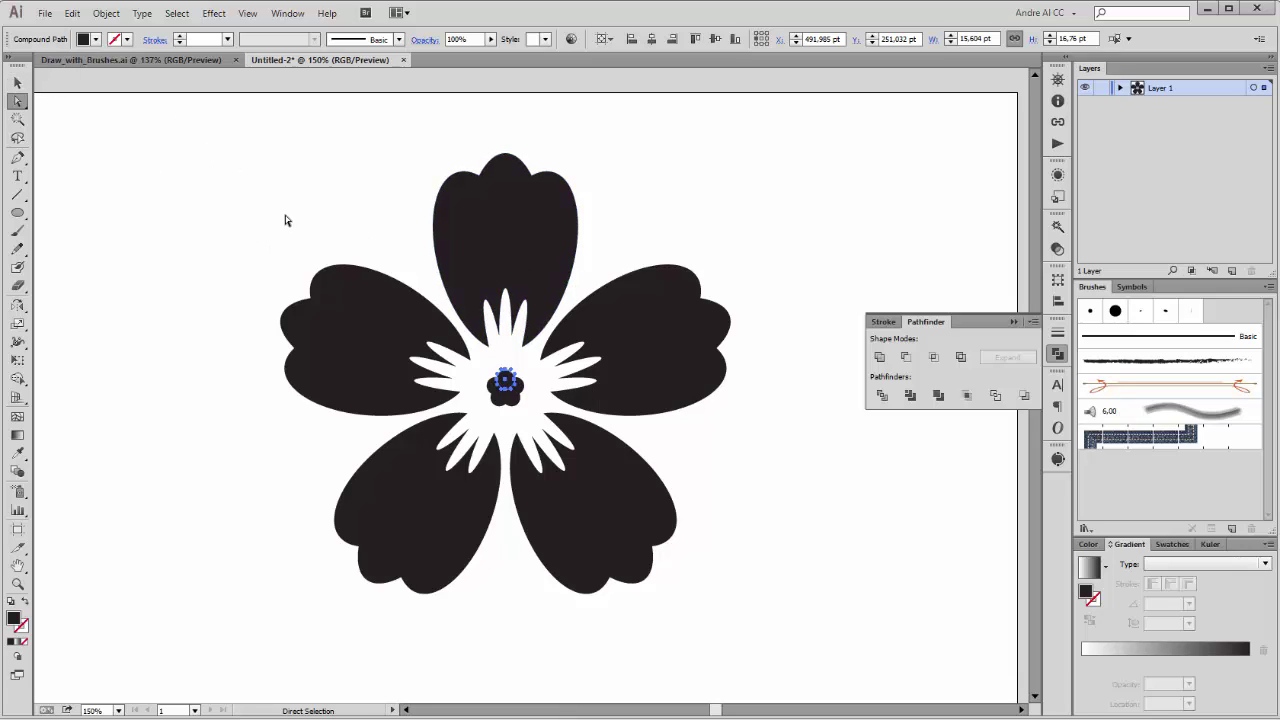
click(17, 82)
click(524, 250)
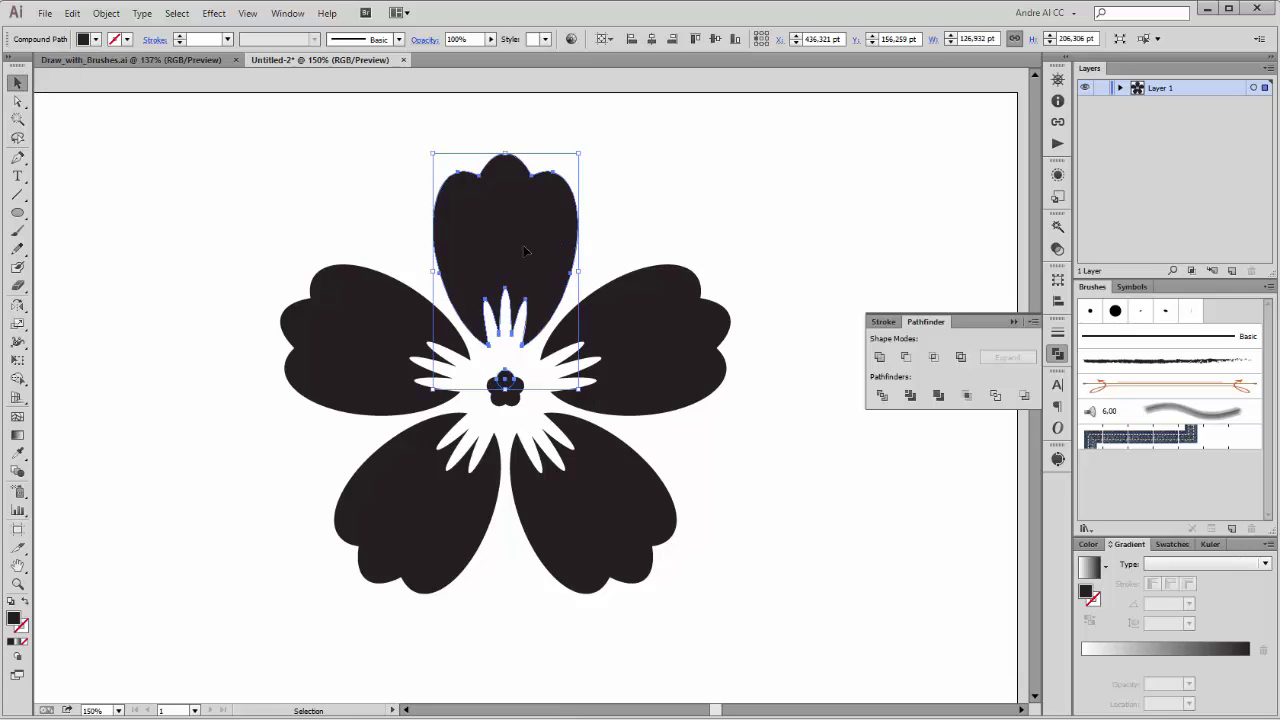
click(107, 13)
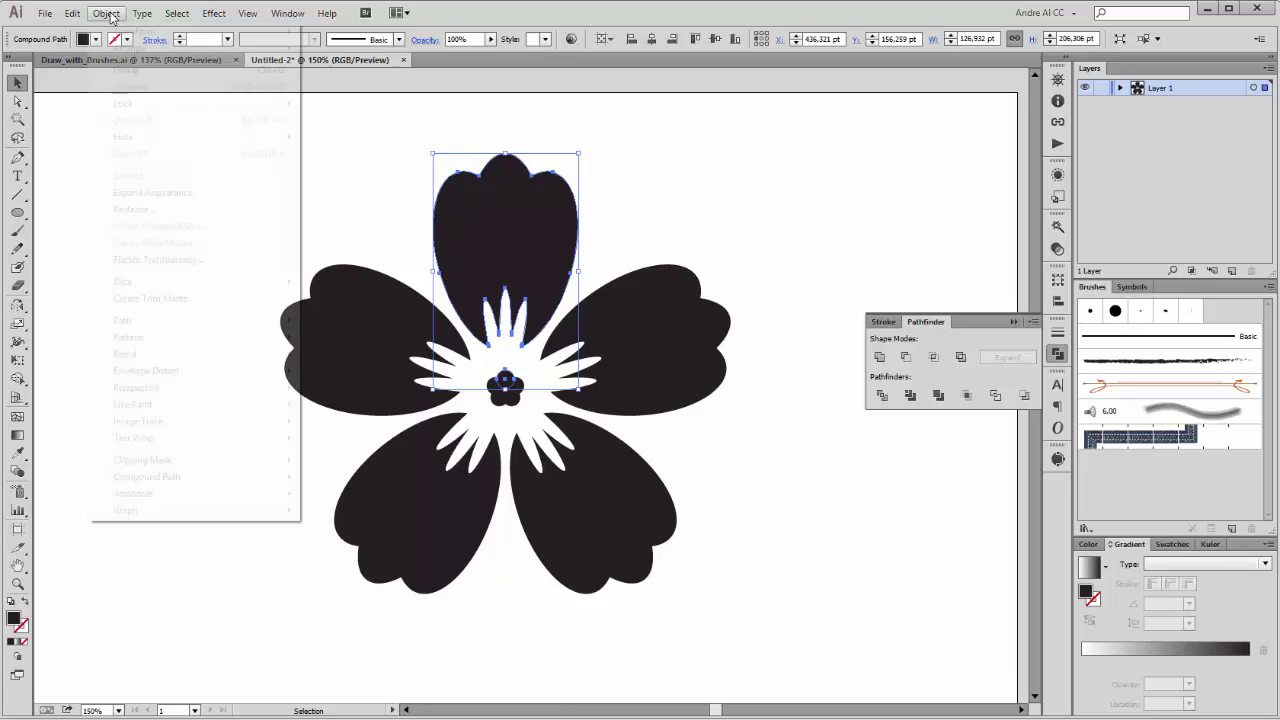
click(154, 193)
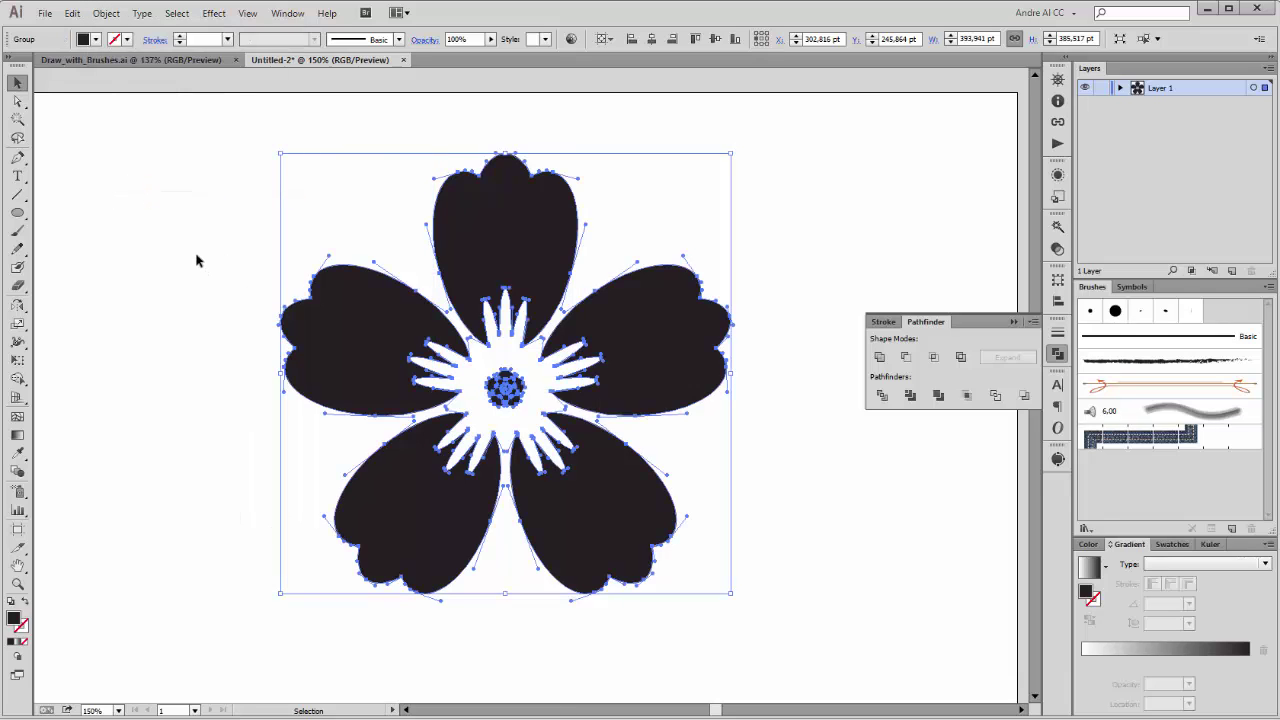
Try to isolate the expanded flower's small center circles with the Group Selection tool.
drag(18, 103, 69, 120)
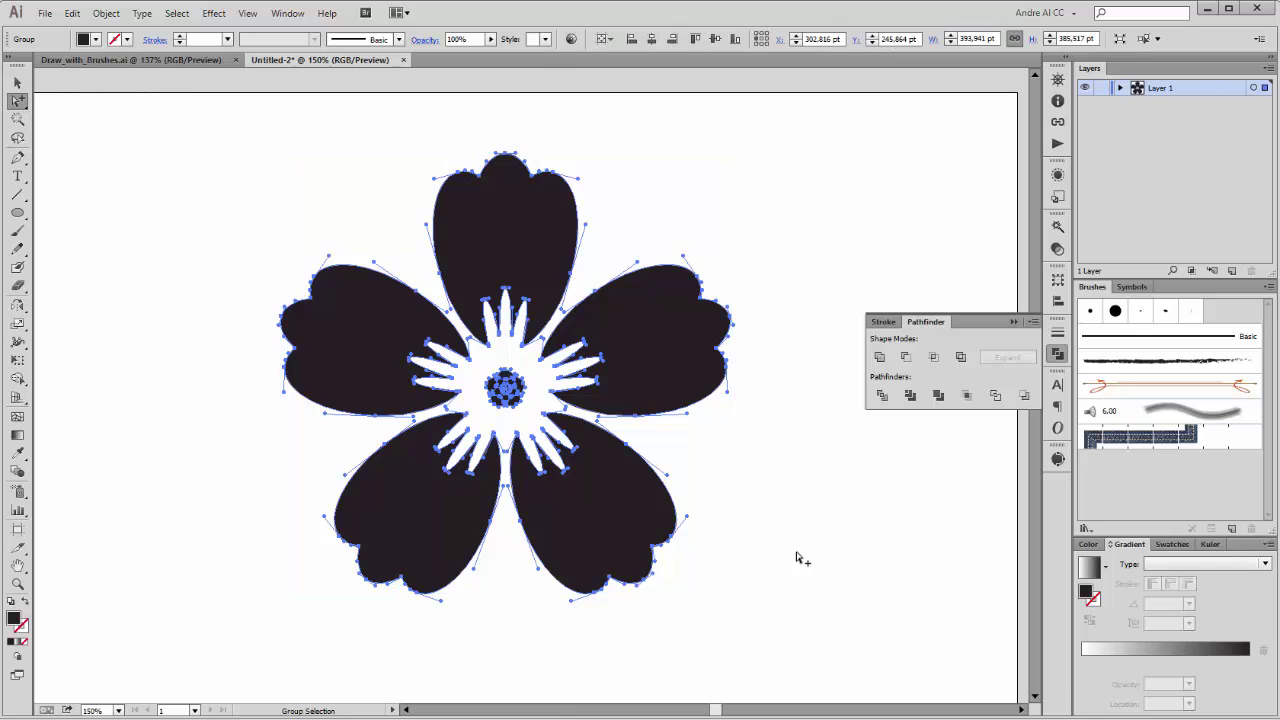
click(508, 385)
click(510, 385)
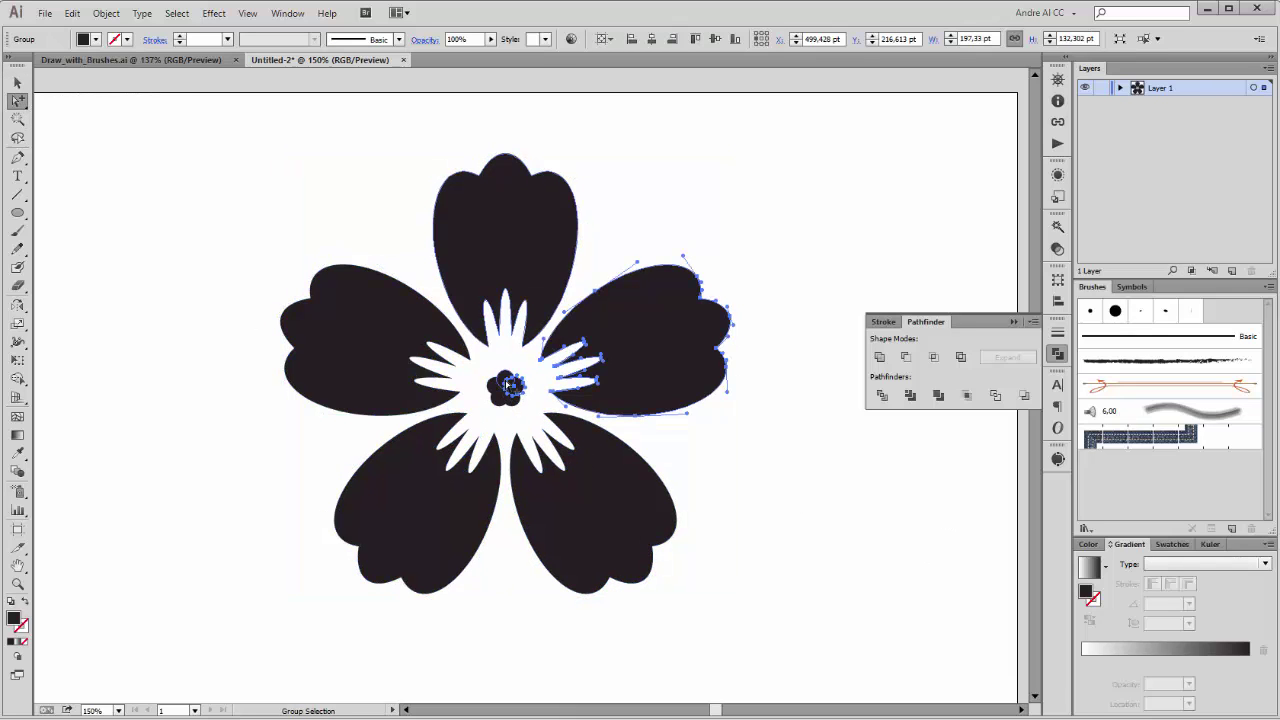
Select the cluster of small circles at the flower's center with Direct Selection and delete it.
drag(18, 103, 60, 96)
drag(485, 368, 533, 417)
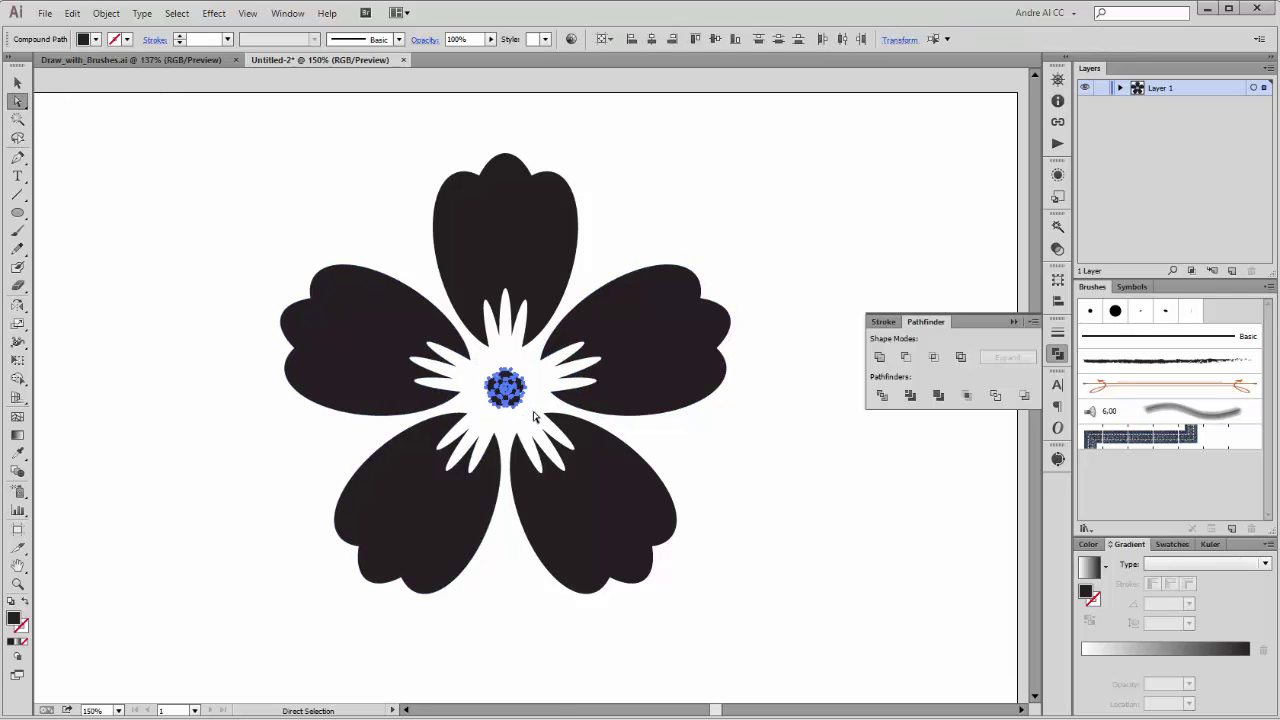
key(Delete)
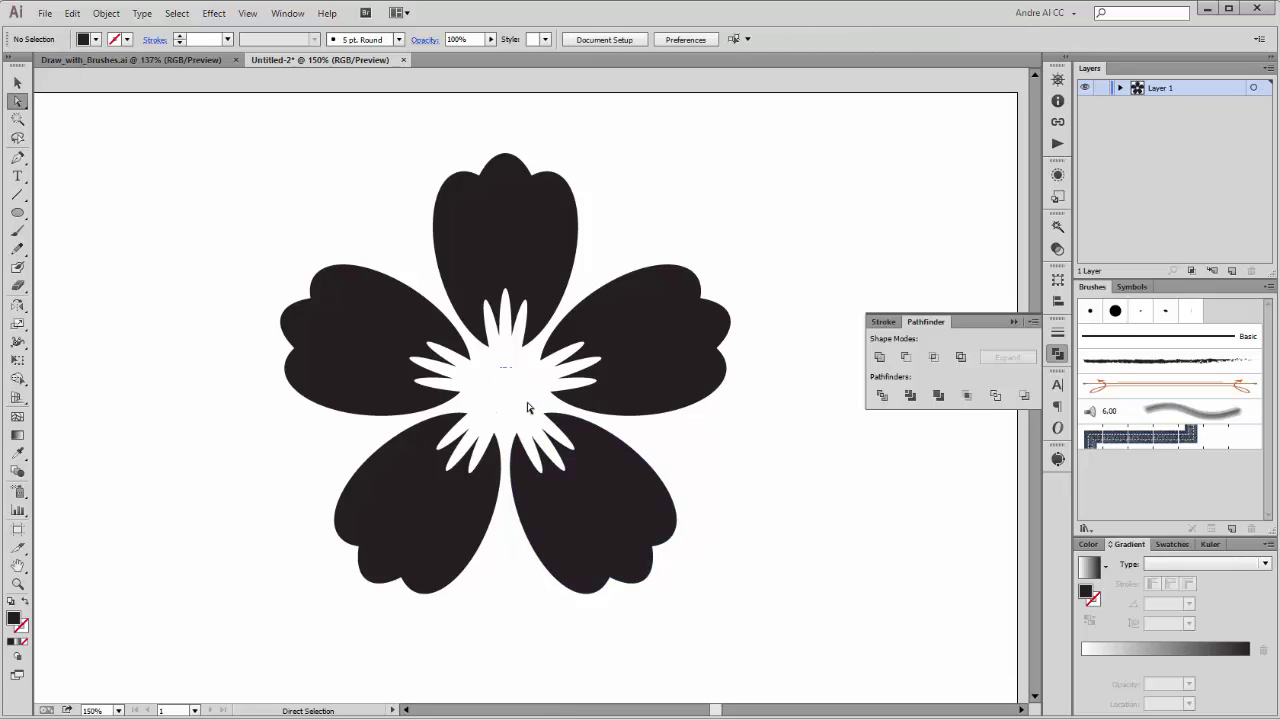
Rotate the whole flower slightly counterclockwise with Free Transform and scale it down to about 336 by 336 pt.
click(17, 83)
drag(226, 178, 862, 655)
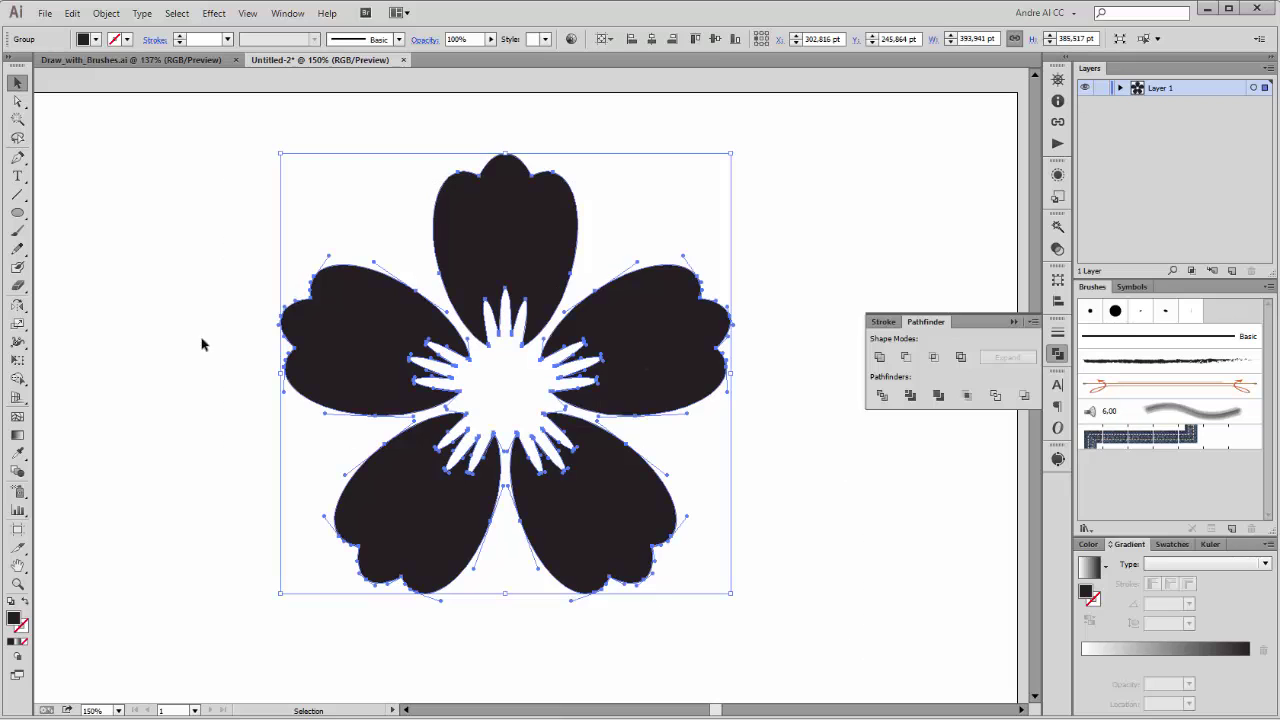
click(17, 360)
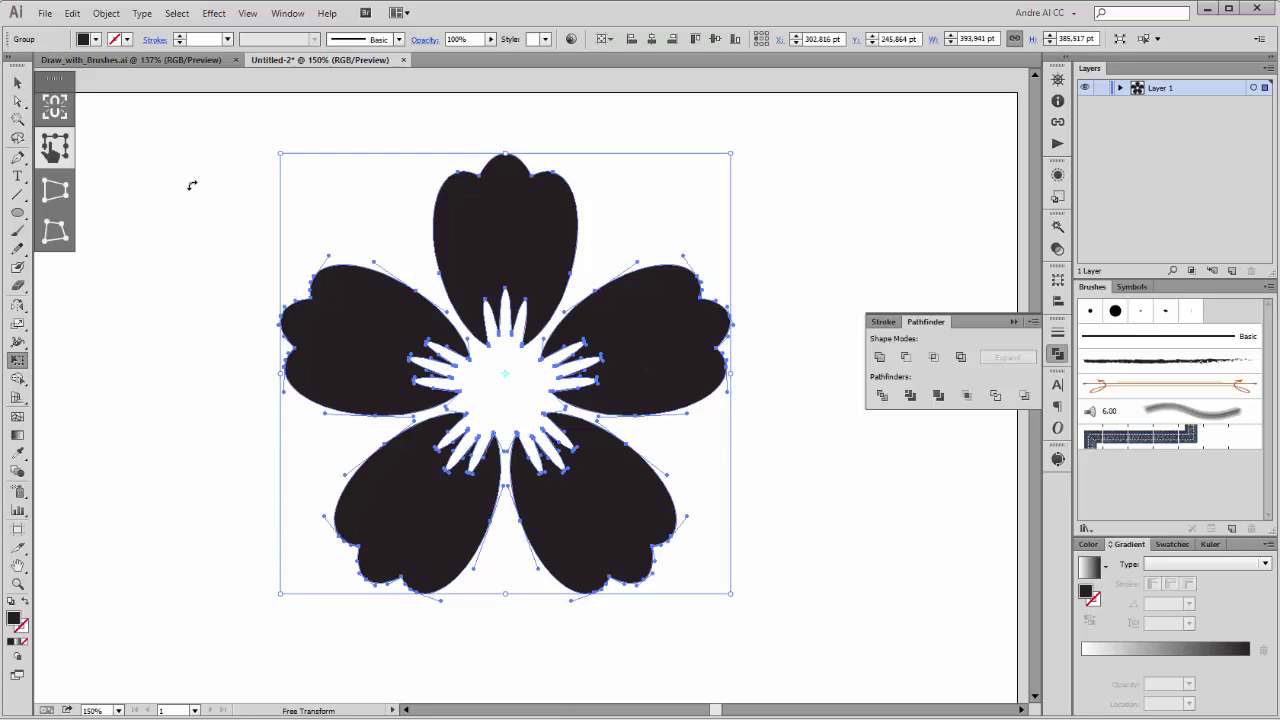
drag(824, 470, 779, 447)
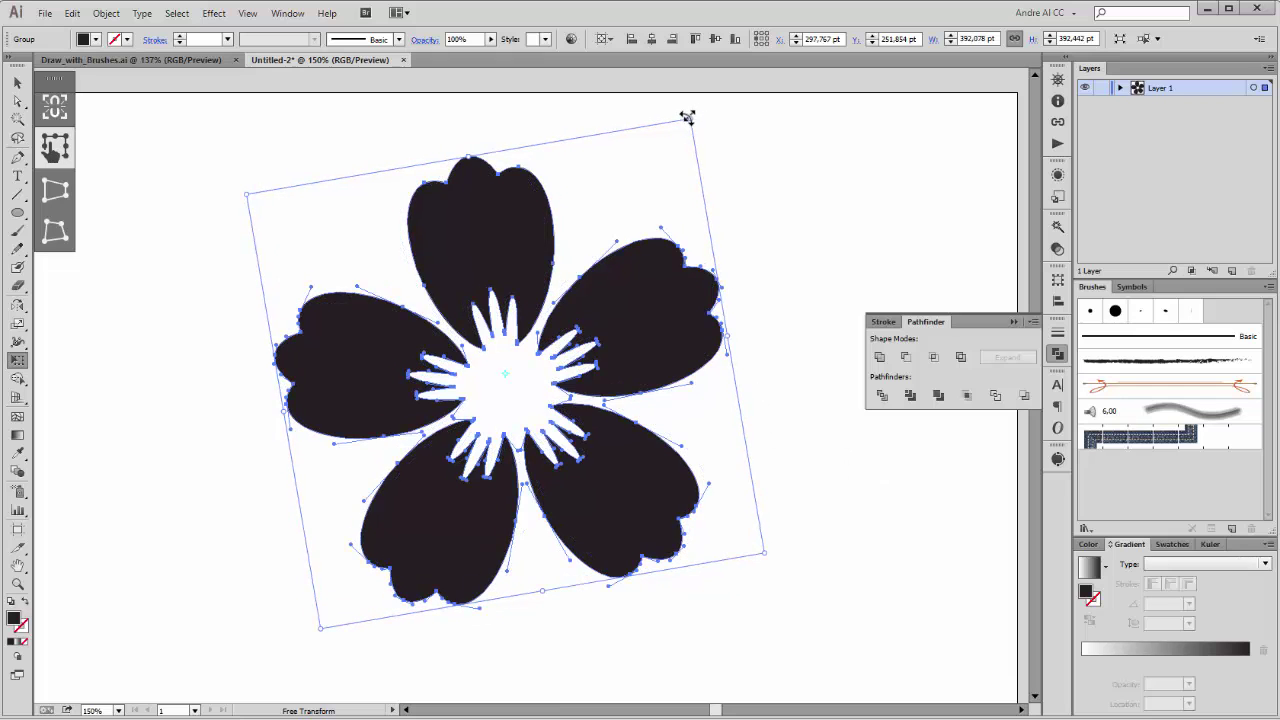
drag(687, 121, 637, 191)
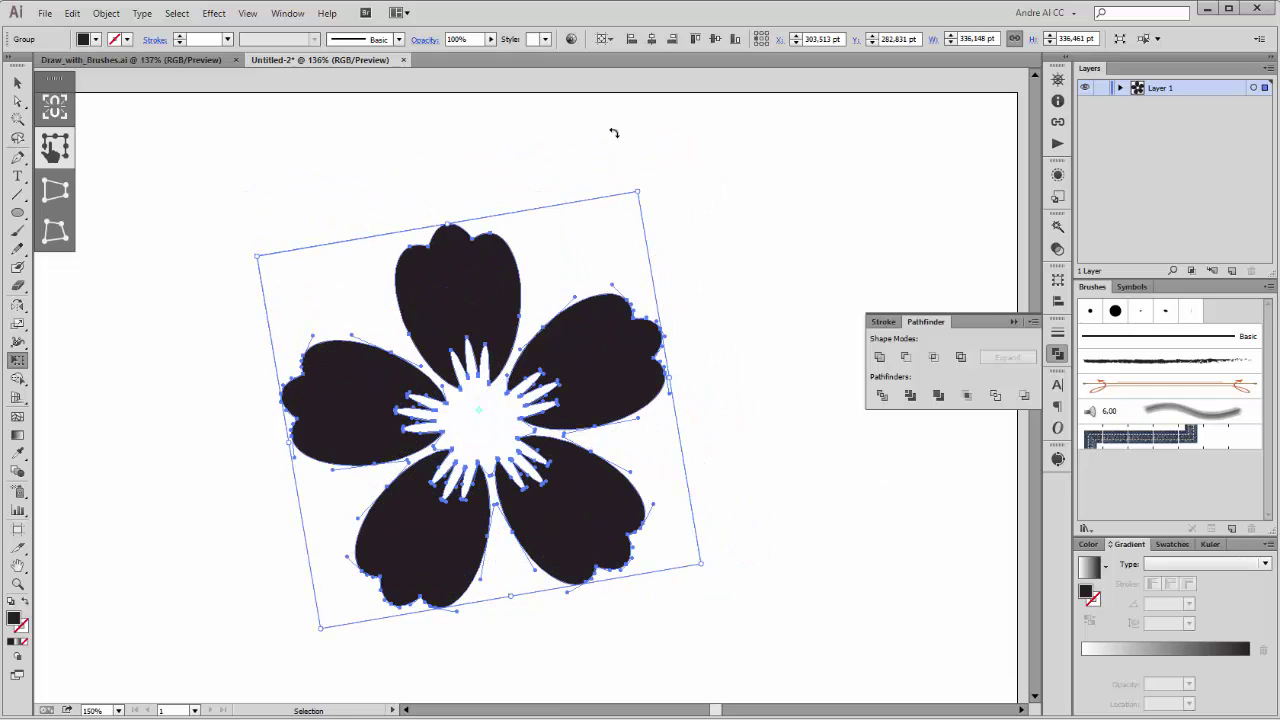
Move the flower toward the artboard's left half and deselect it.
key(ctrl+0)
drag(646, 301, 557, 327)
key(ctrl+shift+a)
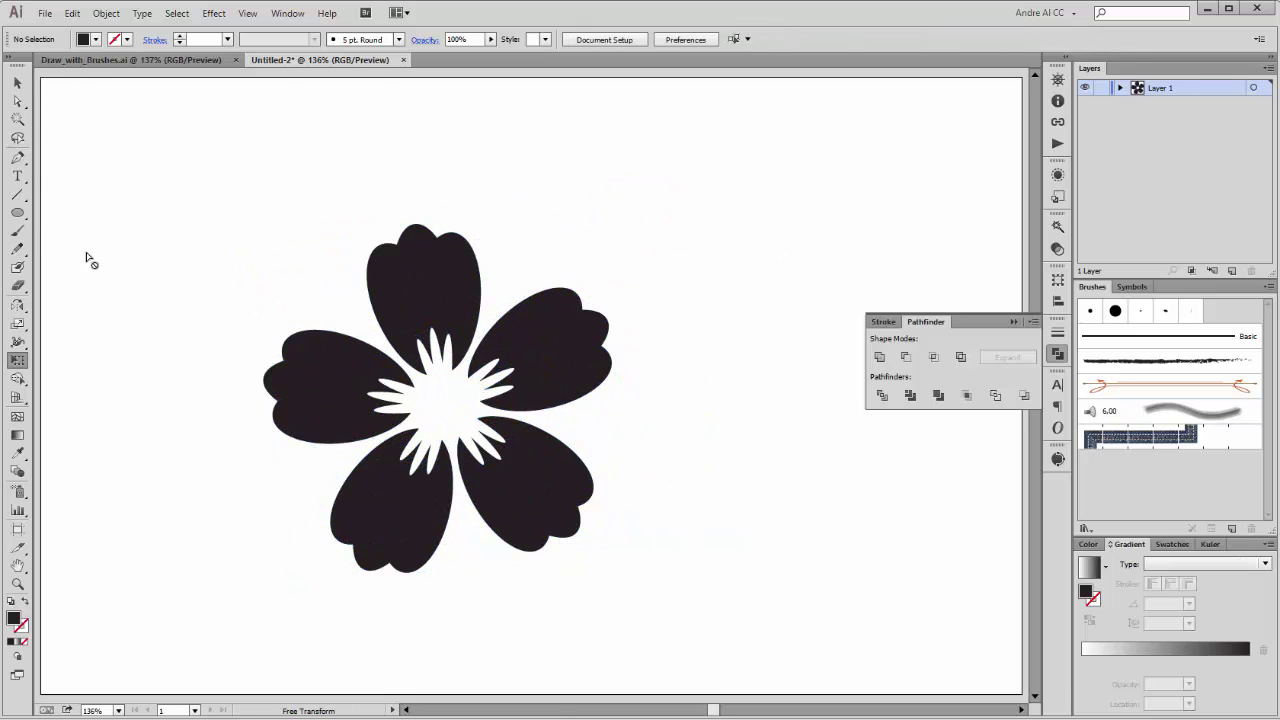
Paint a short curved stroke to the right of the flower with the Paintbrush, using the 5 pt. Round brush.
click(18, 232)
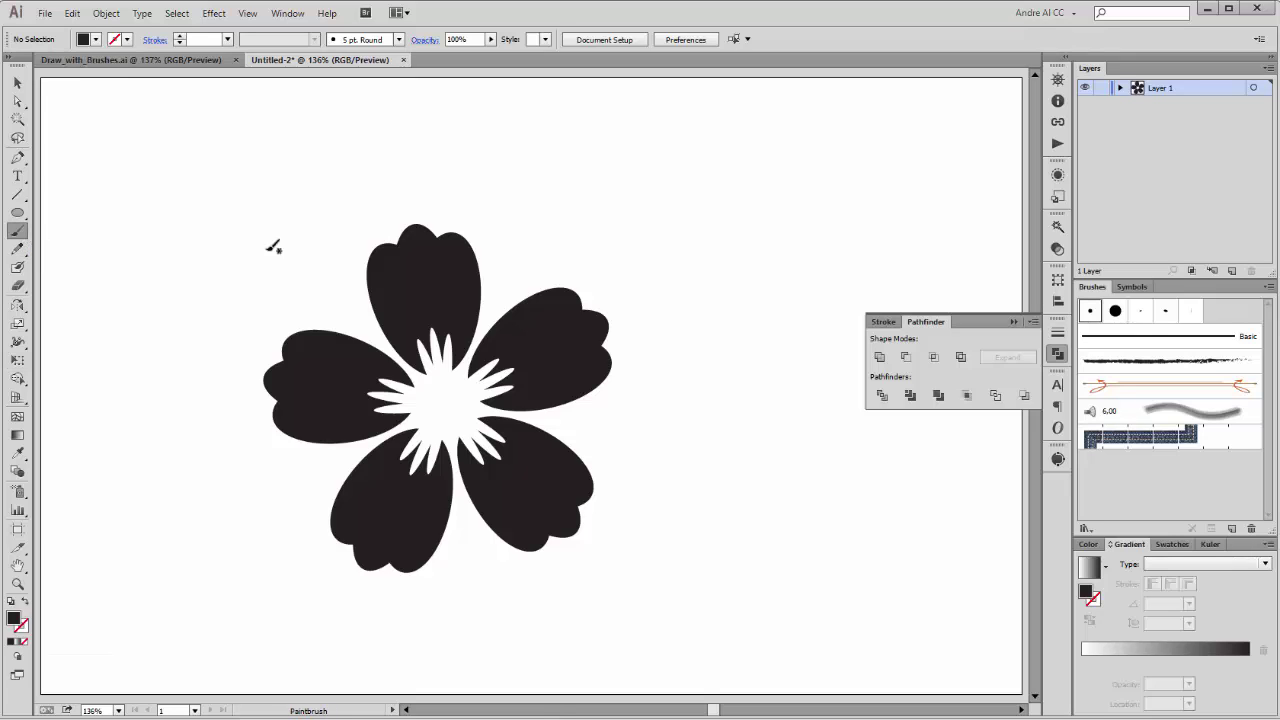
click(1092, 313)
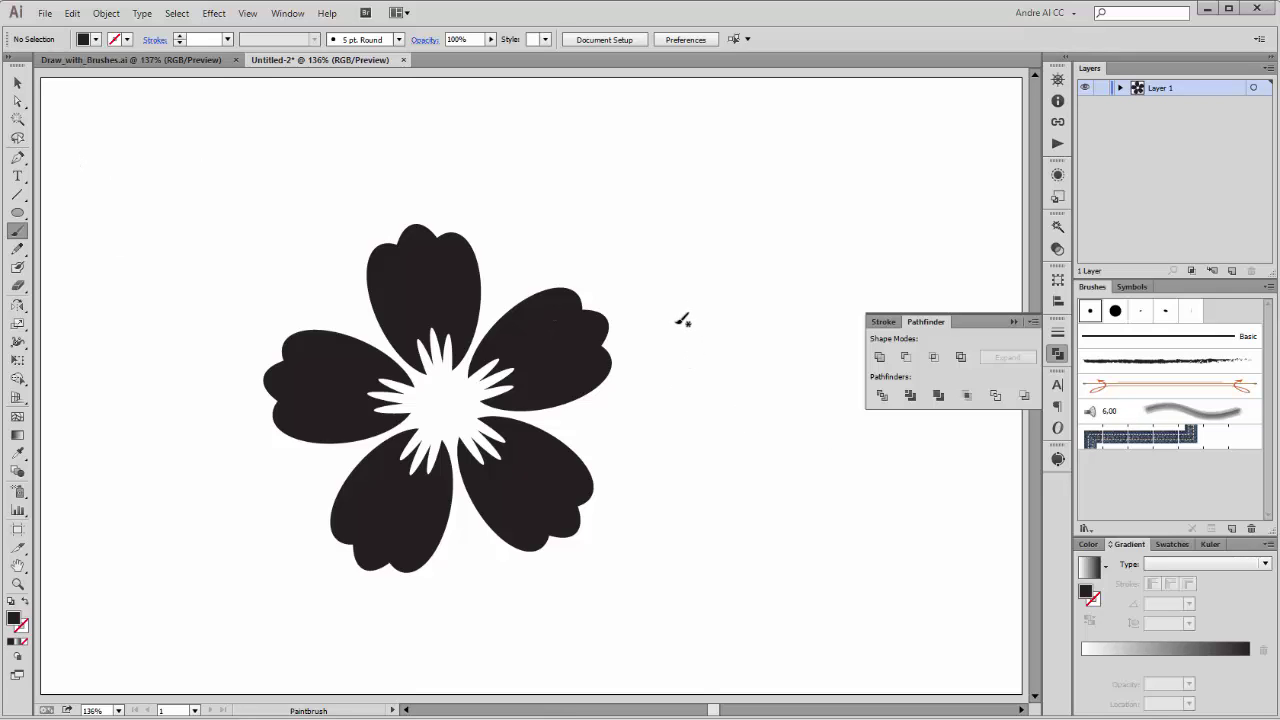
mouse_move(662, 366)
mouse_down()
mouse_move(714, 273)
mouse_move(771, 240)
mouse_up()
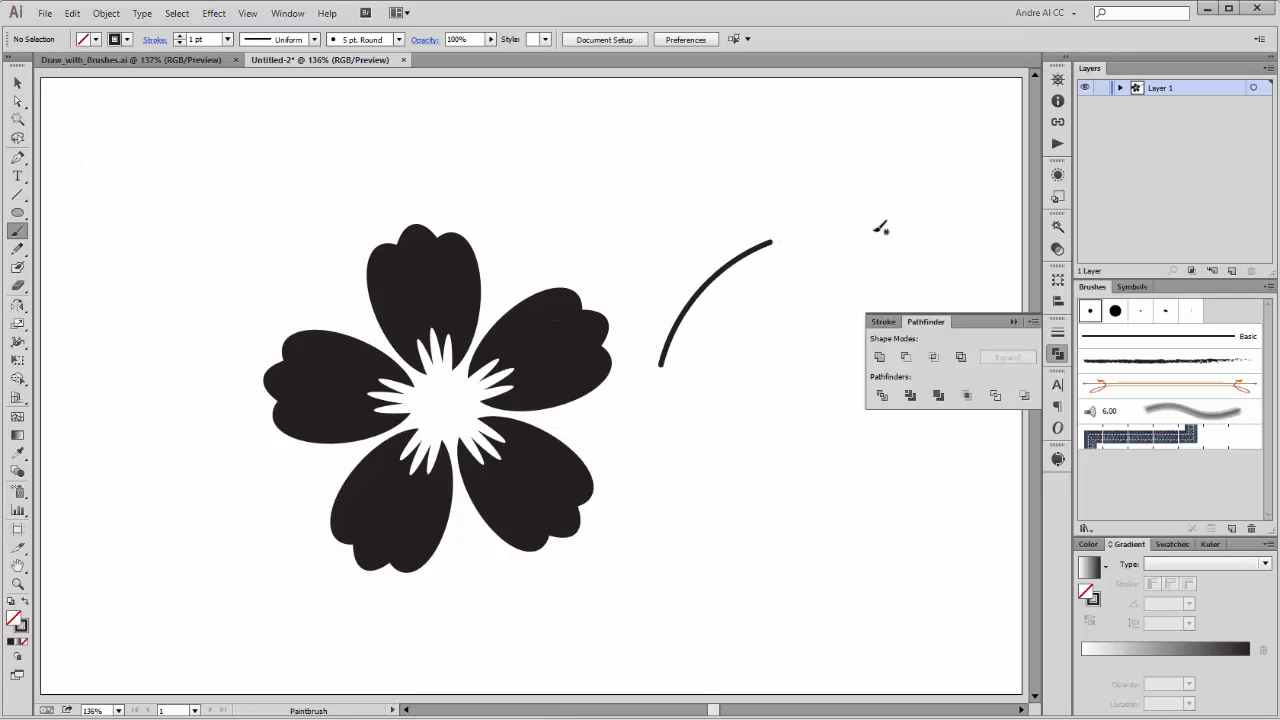
Move the curved stroke so it starts at the flower's center and enlarge it to about 155 by 174 pt.
click(17, 82)
click(721, 279)
click(706, 289)
mouse_move(709, 289)
mouse_down()
mouse_move(529, 265)
mouse_move(492, 308)
mouse_move(494, 335)
mouse_up()
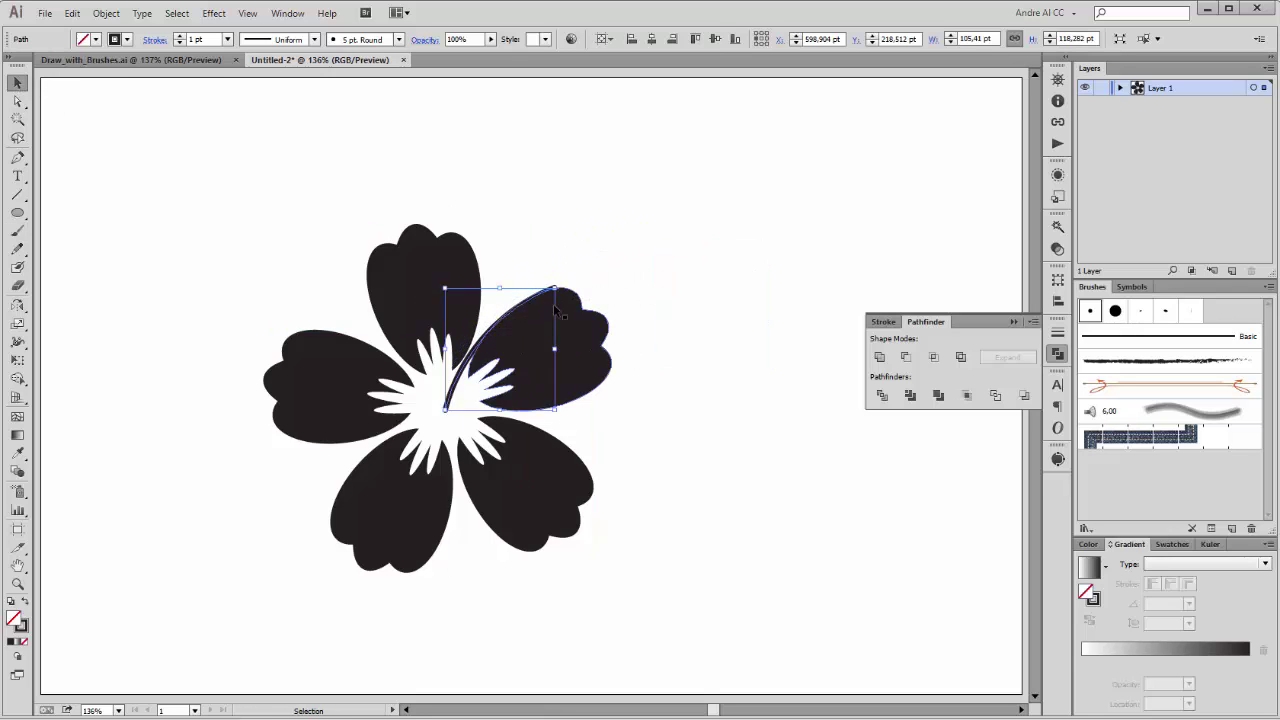
mouse_move(557, 287)
mouse_down()
mouse_move(614, 231)
mouse_move(560, 249)
mouse_up()
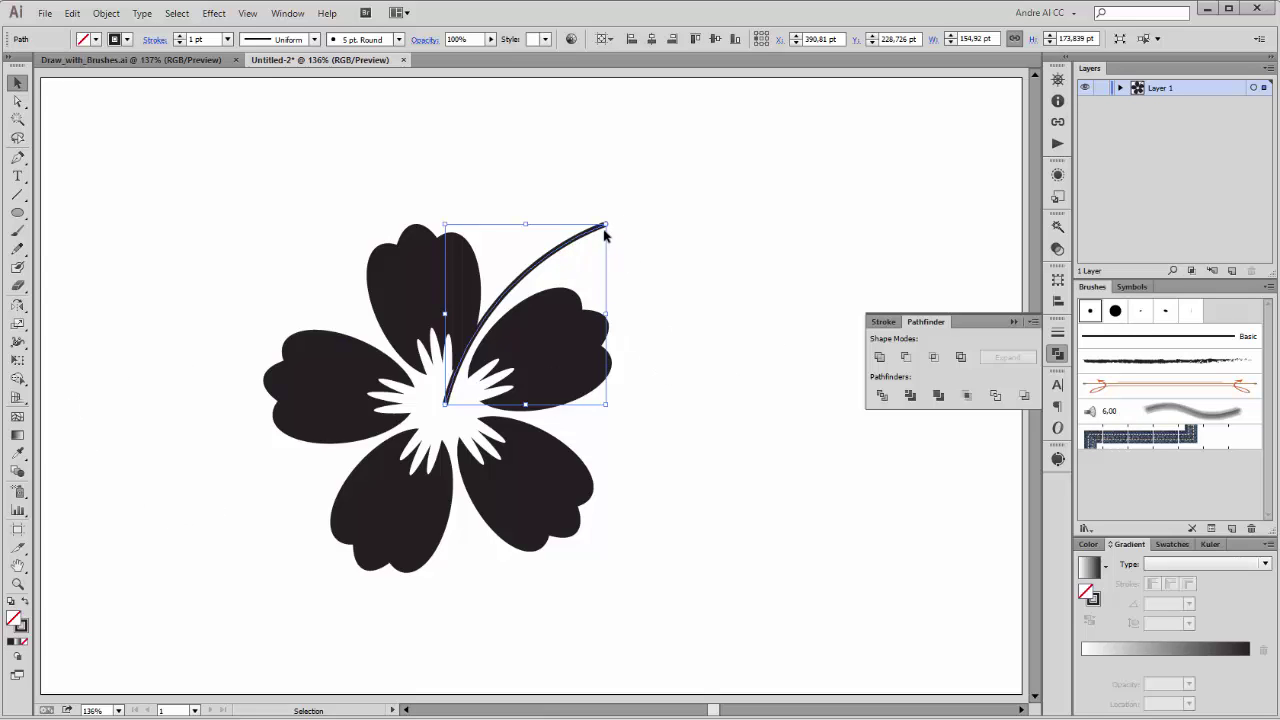
Switch the curved stroke to the Basic brush and set its weight to 6 pt.
click(17, 341)
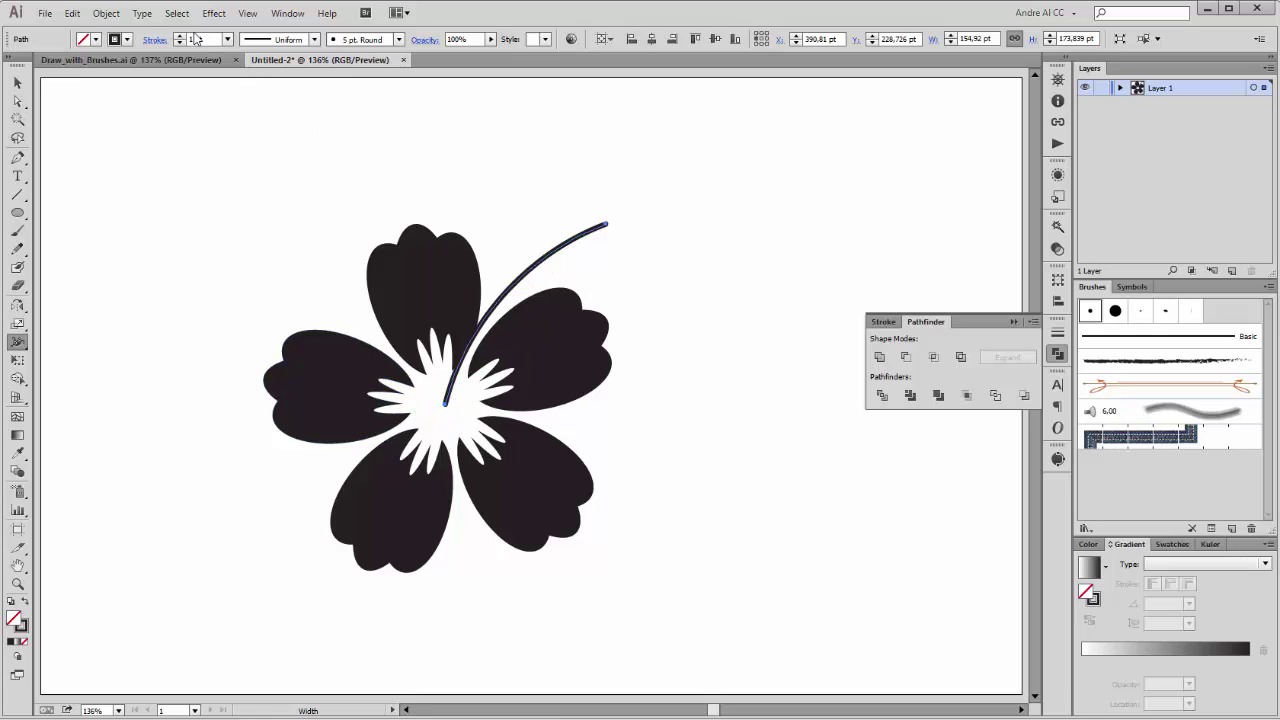
click(398, 40)
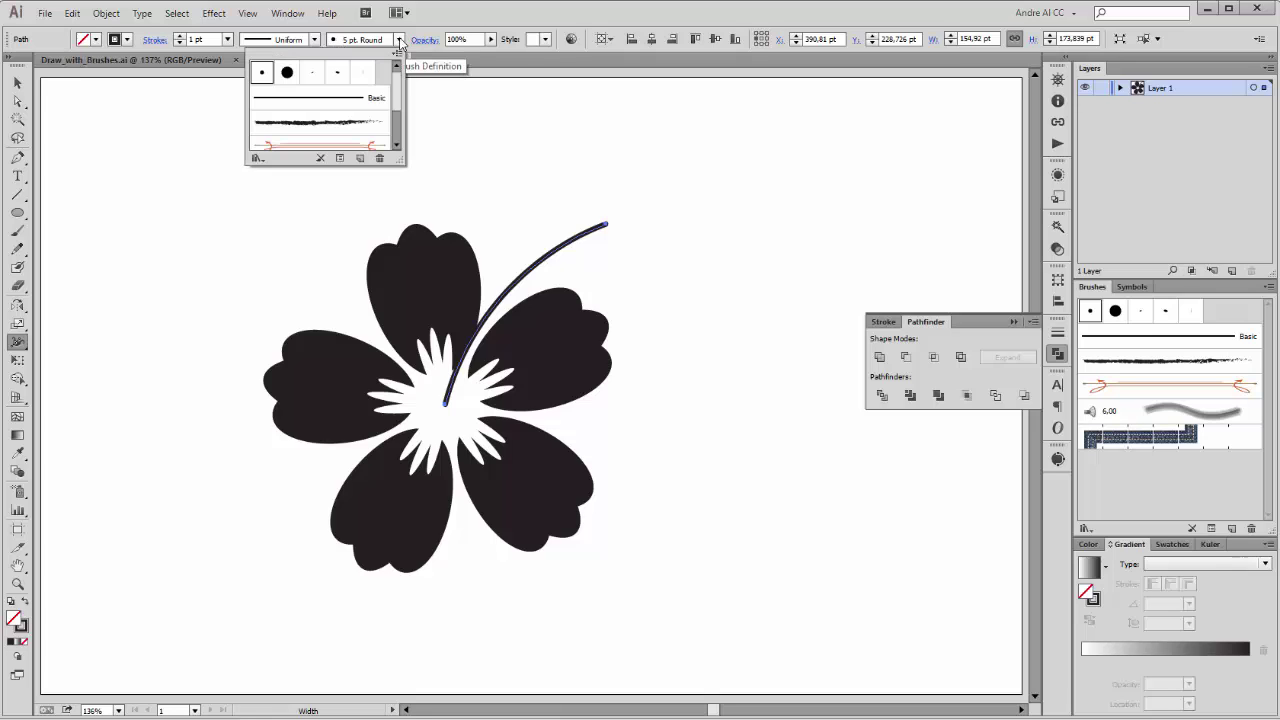
click(356, 99)
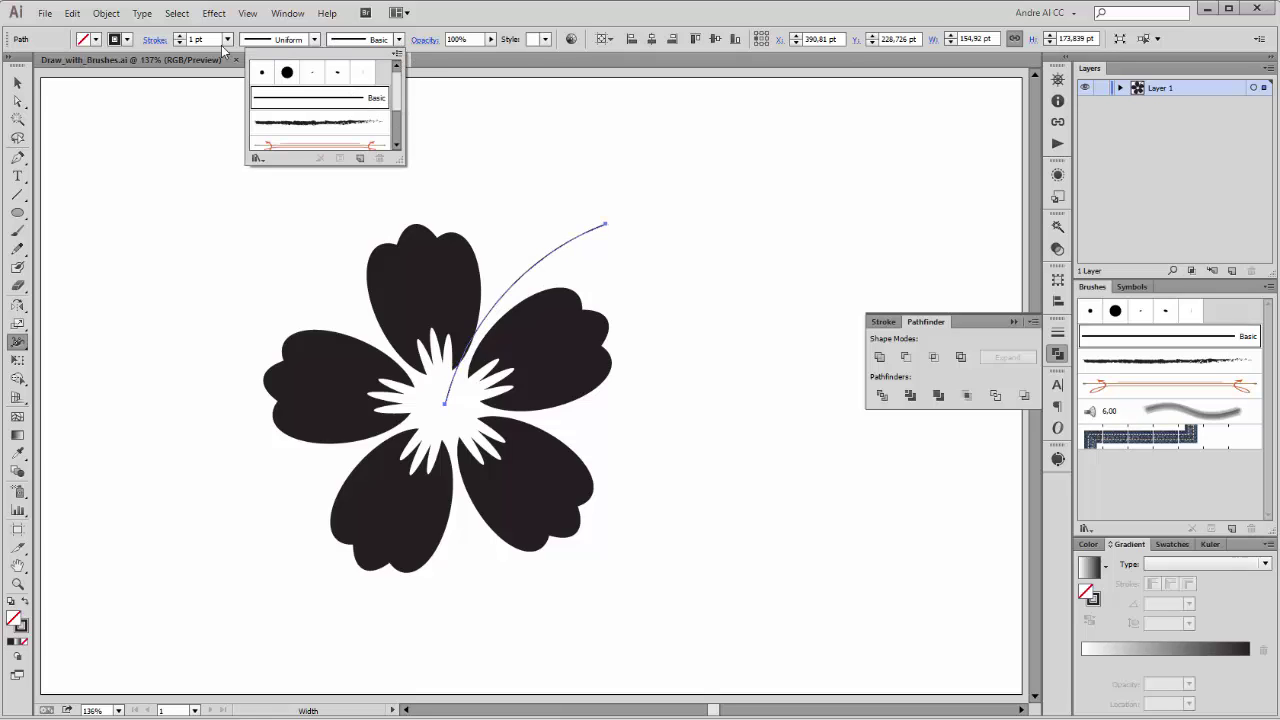
click(179, 40)
click(179, 40)
click(179, 40)
click(179, 40)
click(179, 40)
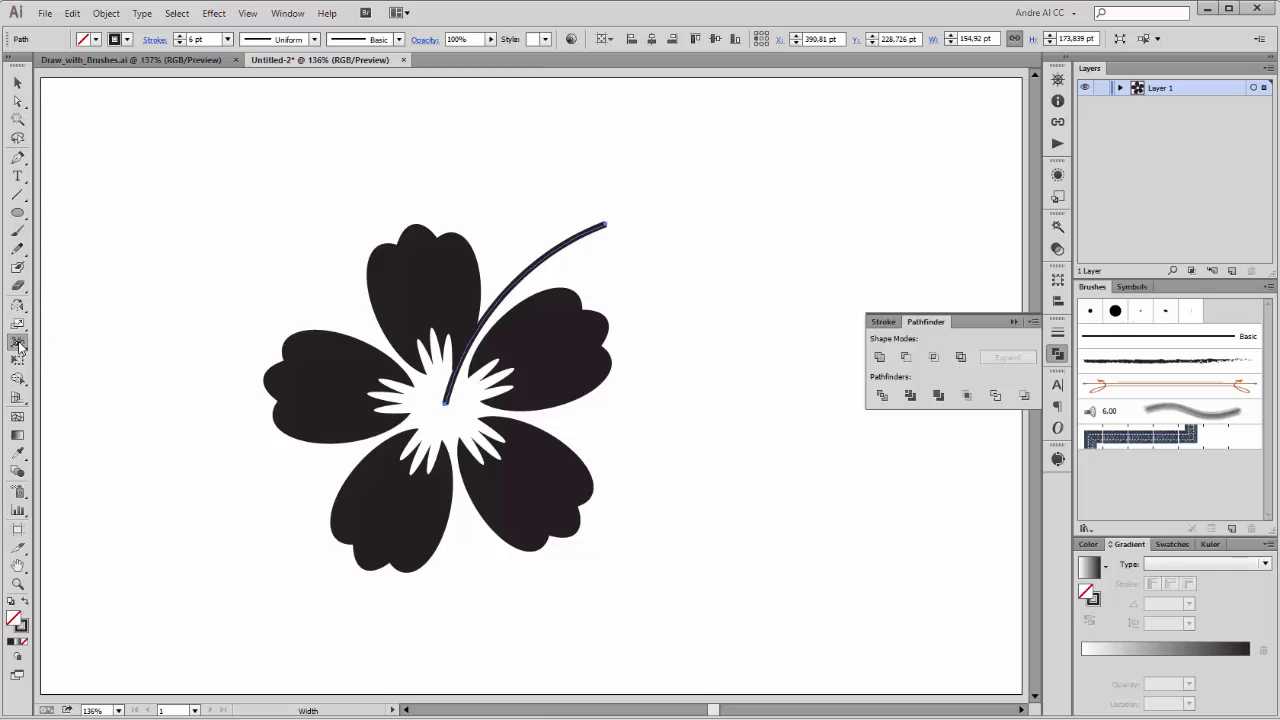
Widen the curve near its base with the Width tool, give it a round cap and set its weight to 15 pt.
click(27, 347)
drag(460, 398, 457, 396)
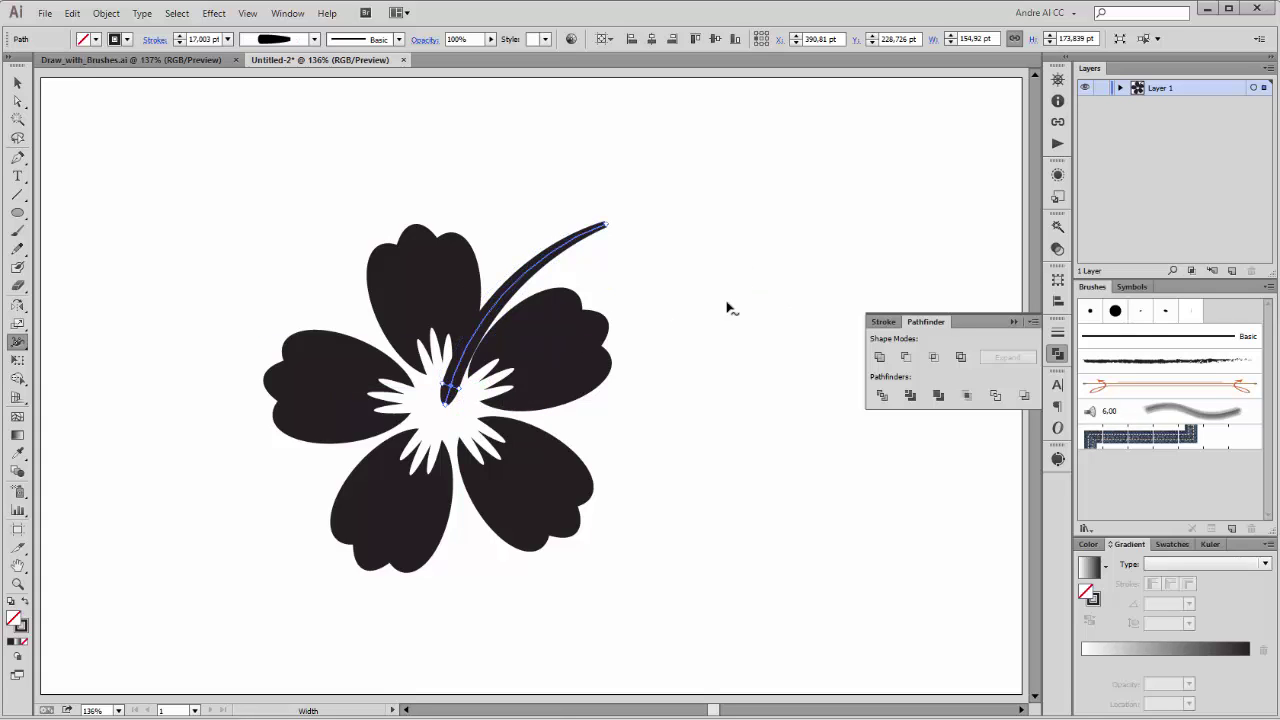
click(1058, 333)
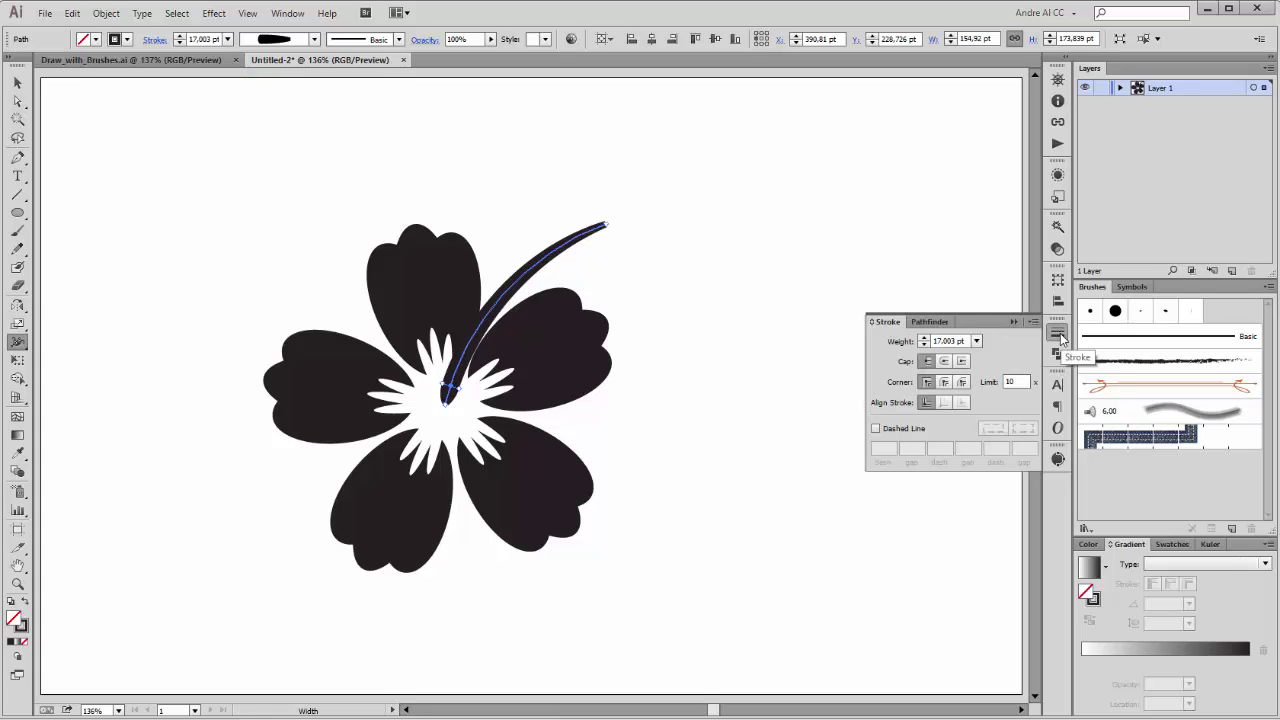
click(945, 362)
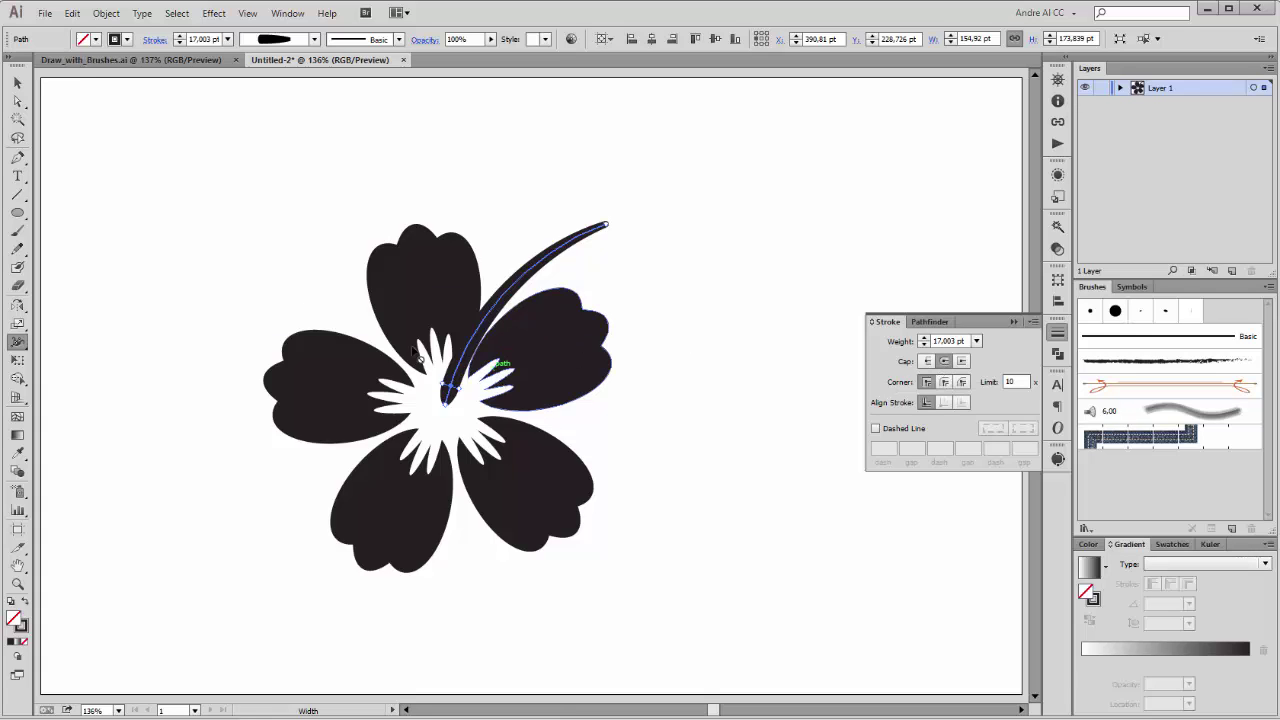
click(180, 44)
click(180, 44)
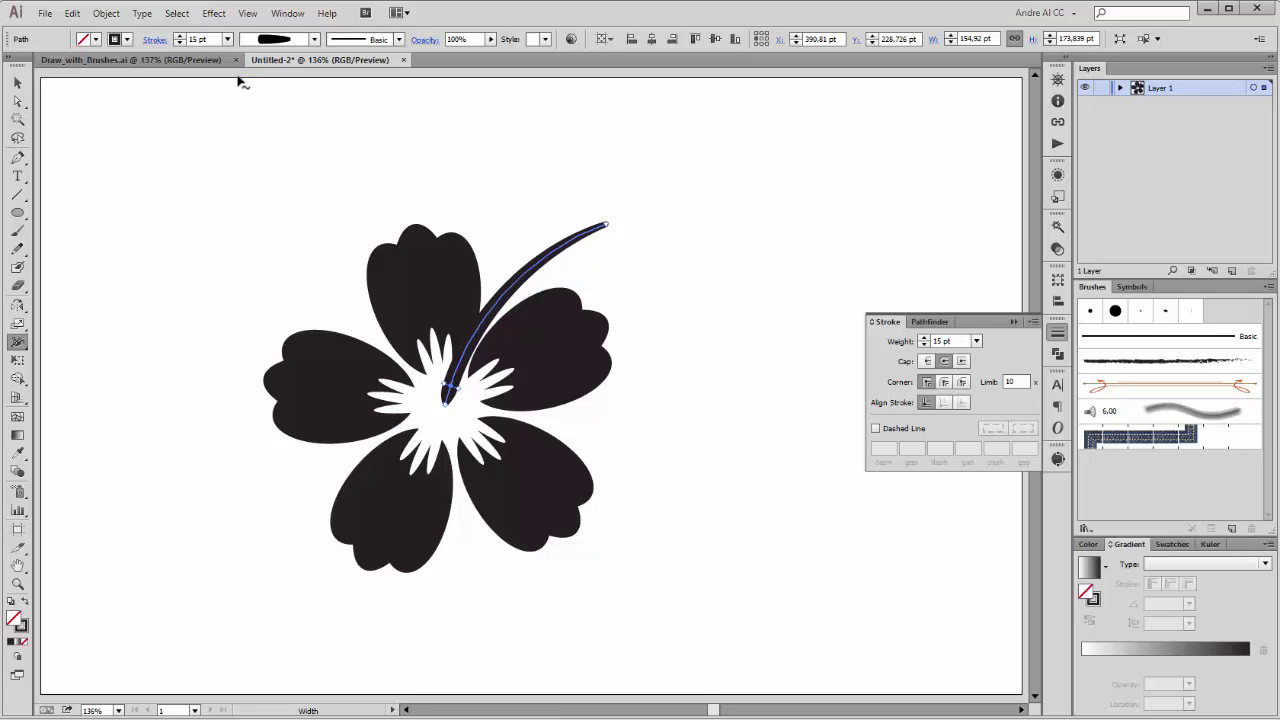
Expand the appearance of the tapered curve into a filled shape.
click(1013, 321)
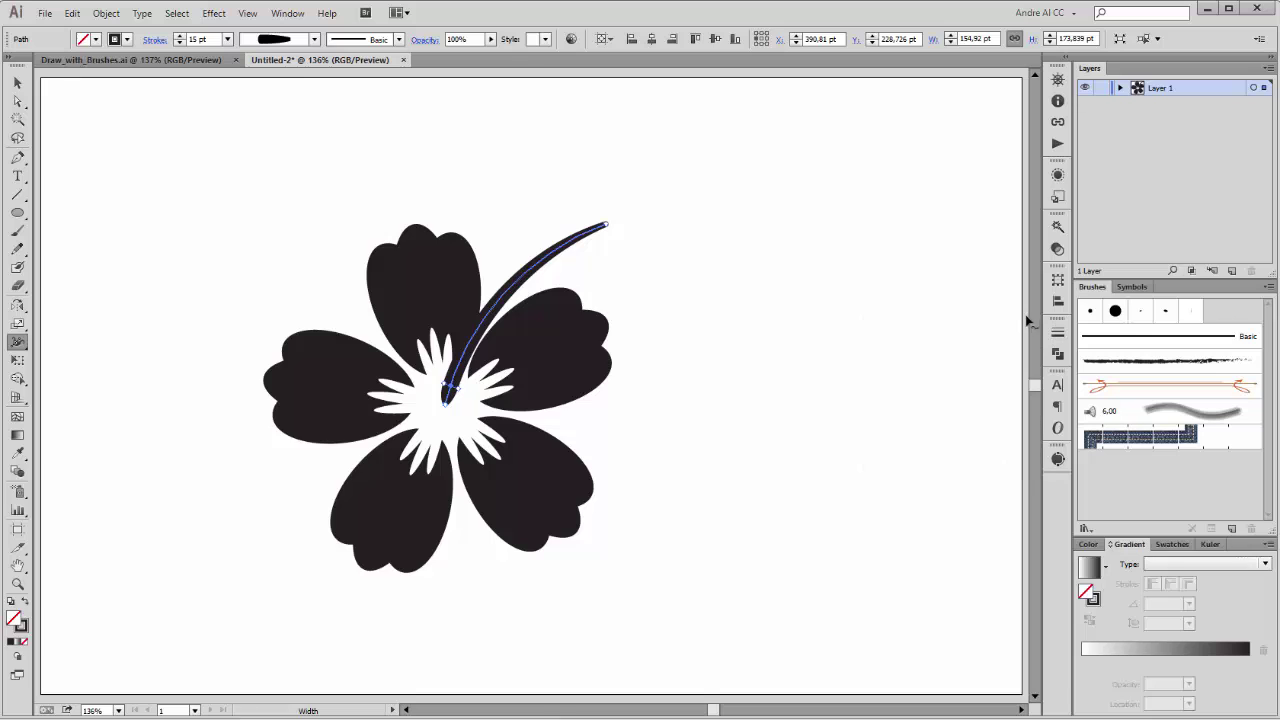
click(106, 15)
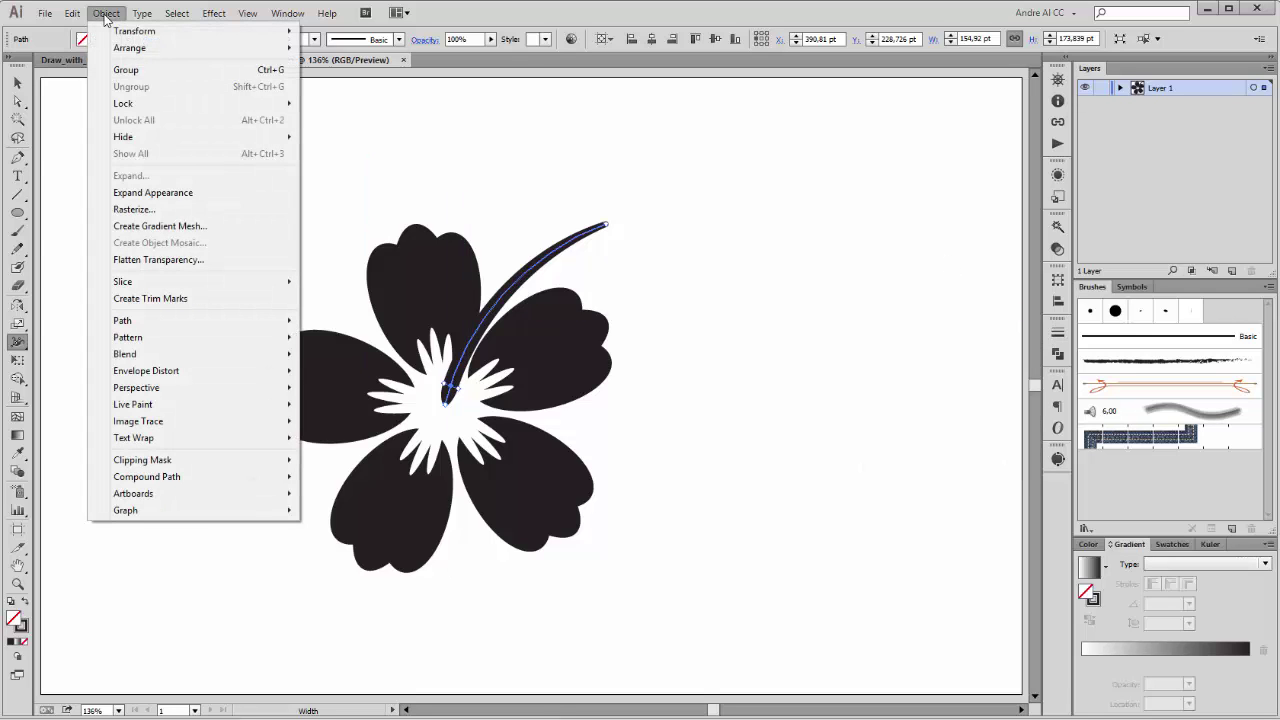
click(151, 193)
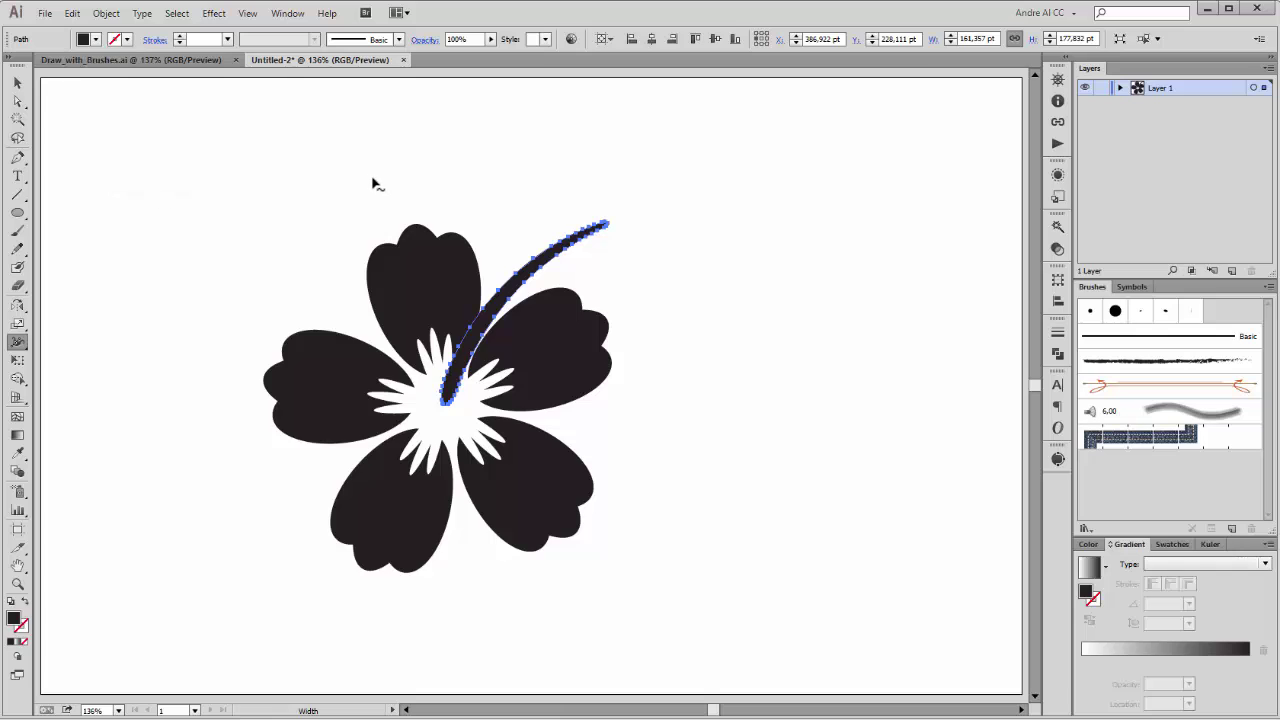
Give the expanded curve a white 4 pt stroke and deselect it.
click(127, 40)
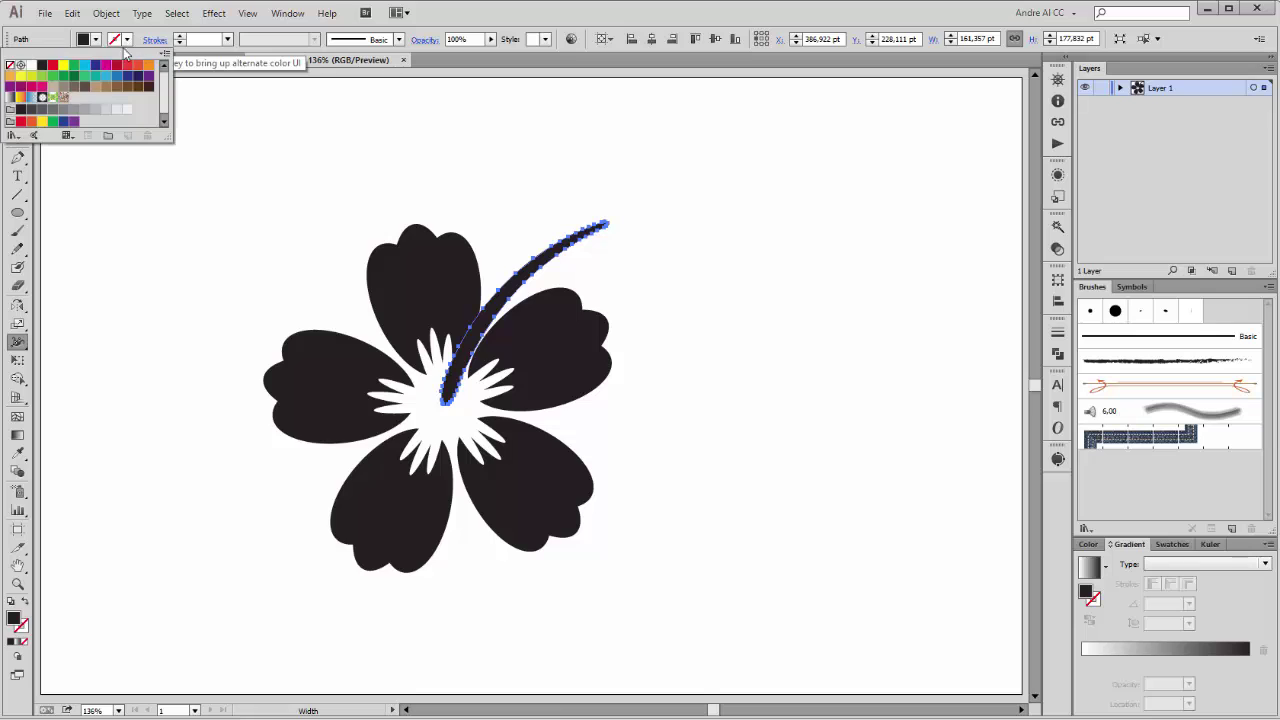
click(31, 65)
click(180, 36)
click(180, 36)
click(180, 36)
click(180, 36)
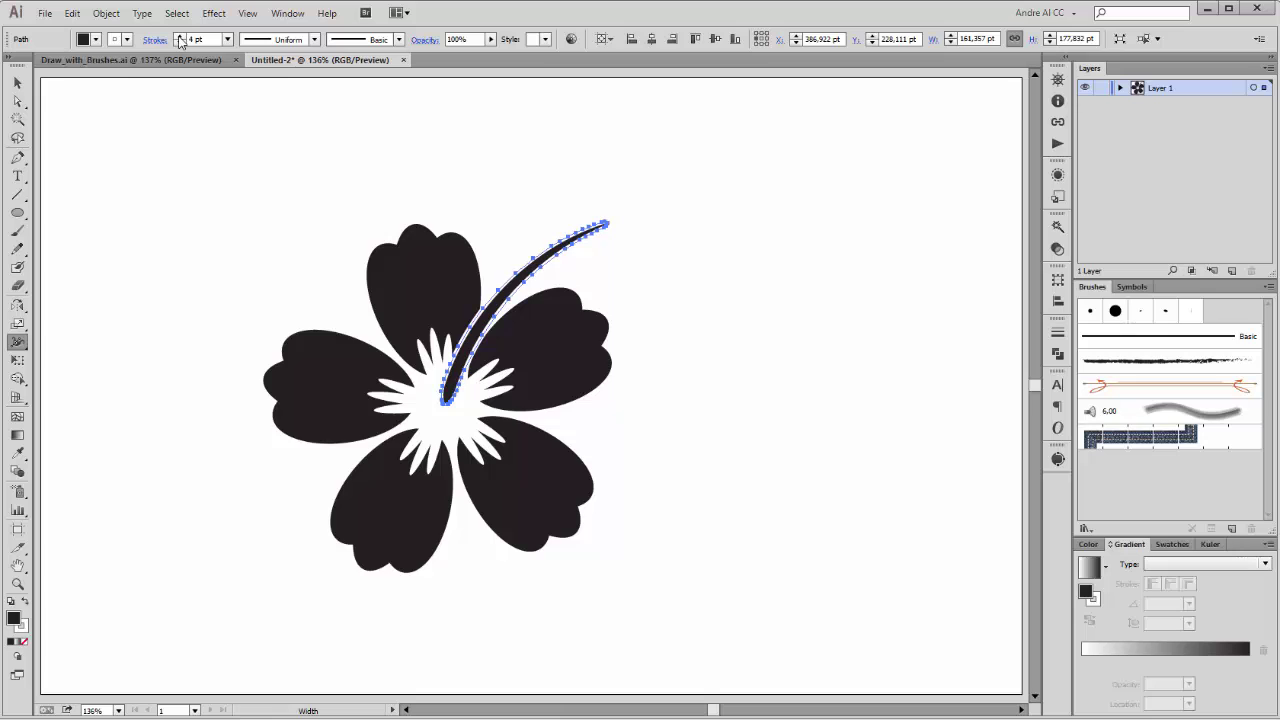
click(803, 255)
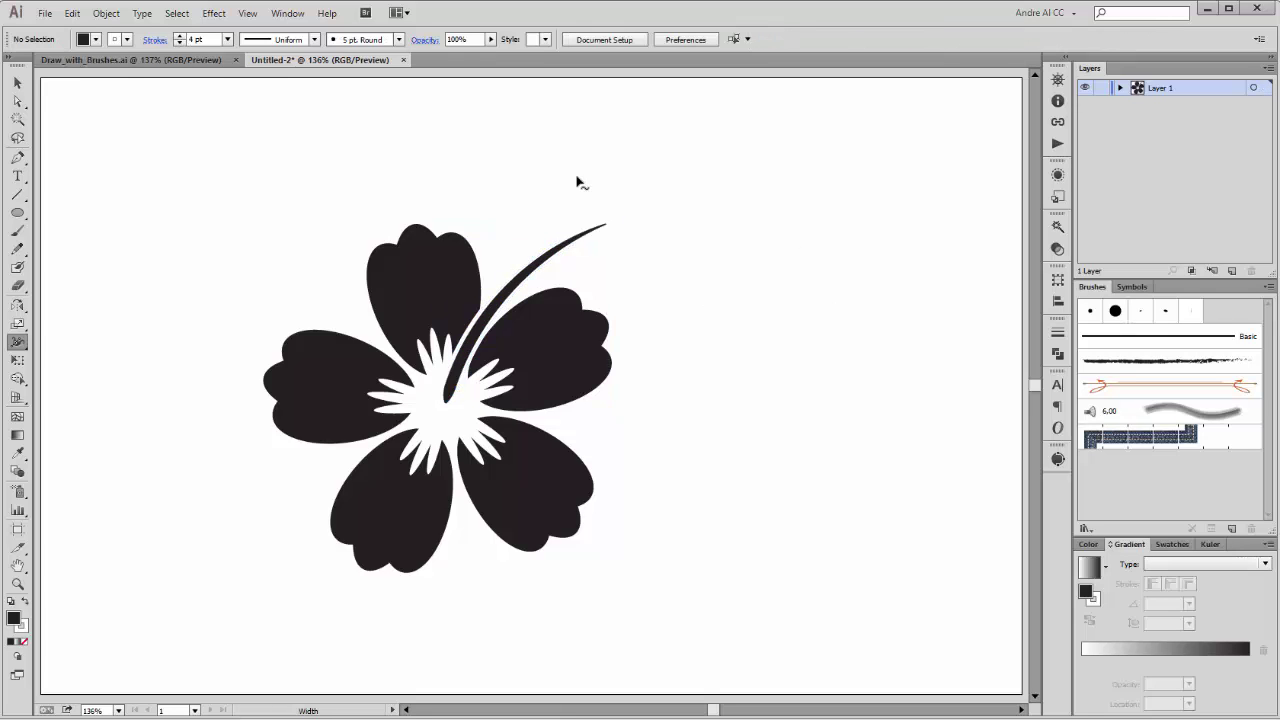
Choose the Blob Brush and adjust the default brush size in its tool options.
click(18, 268)
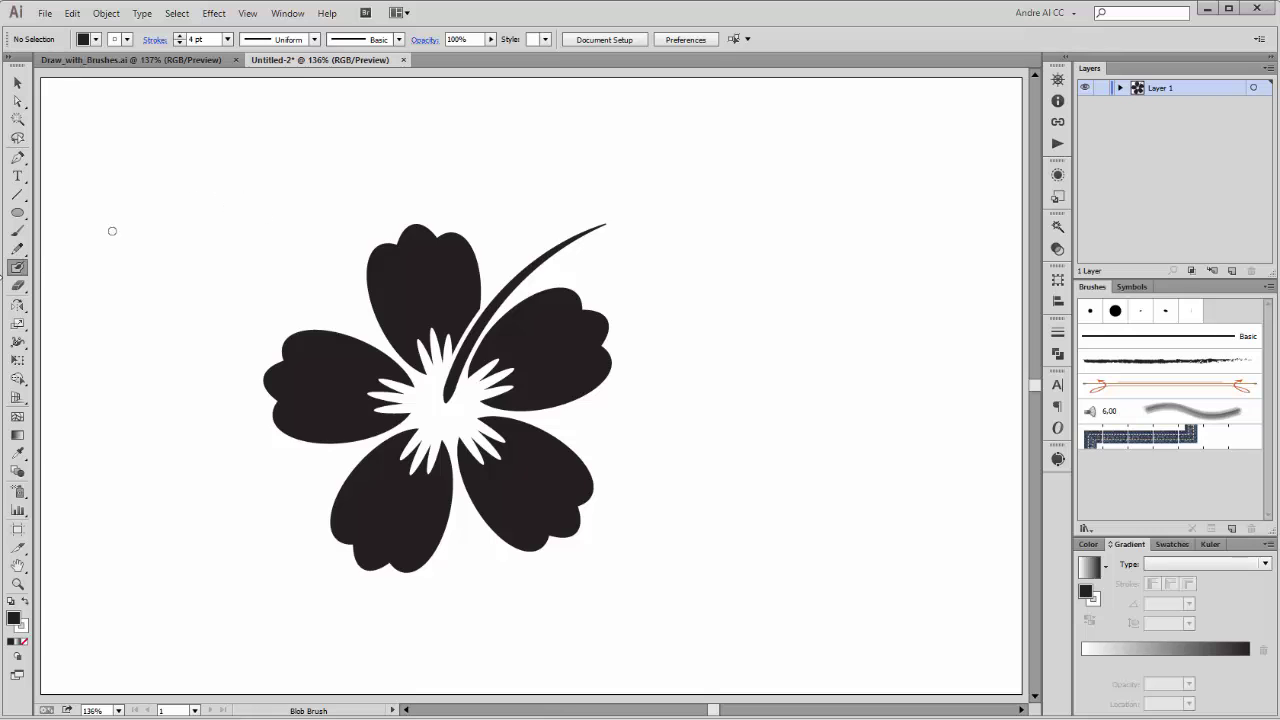
double_click(18, 268)
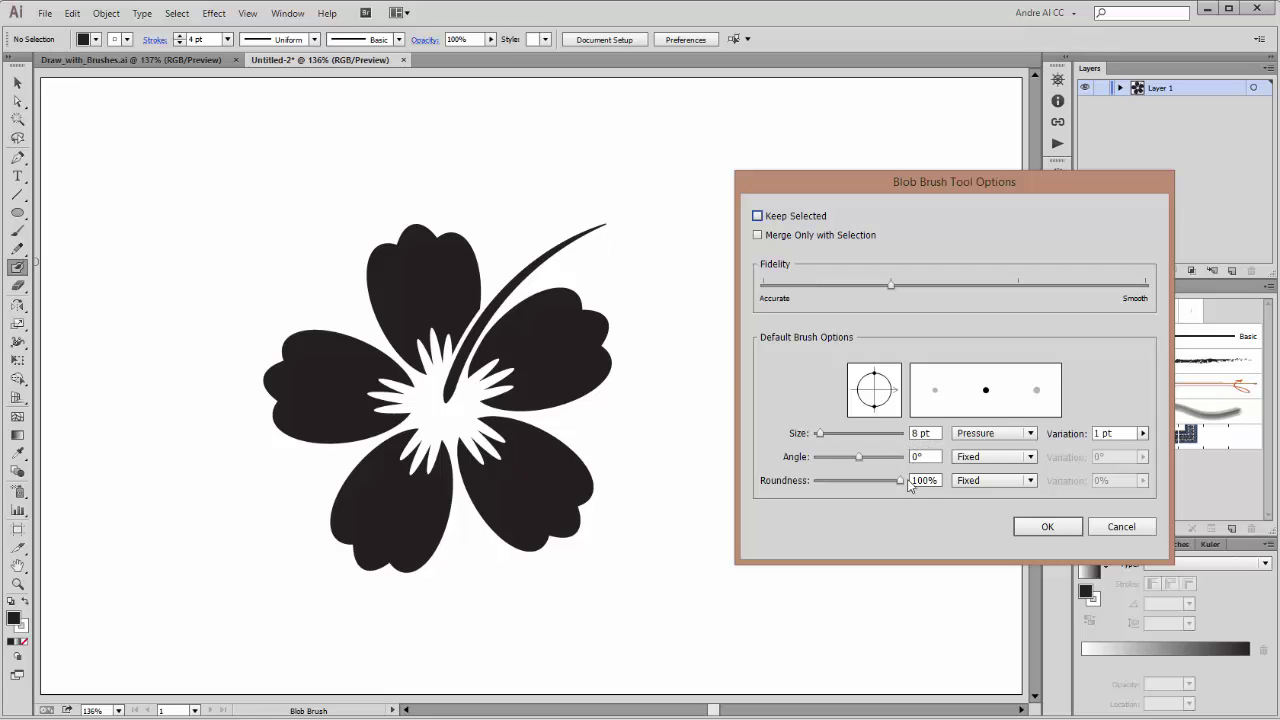
double_click(920, 433)
click(1047, 526)
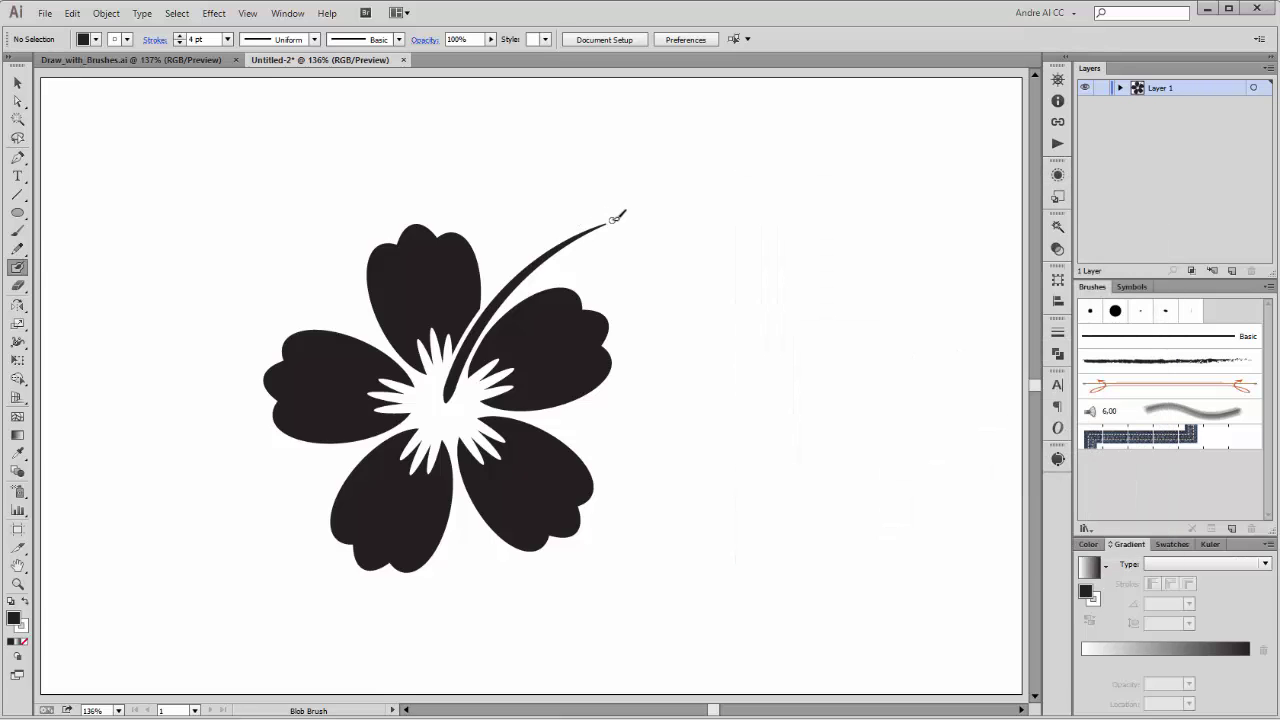
Set the Blob Brush's colors to a black stroke with no fill.
click(127, 40)
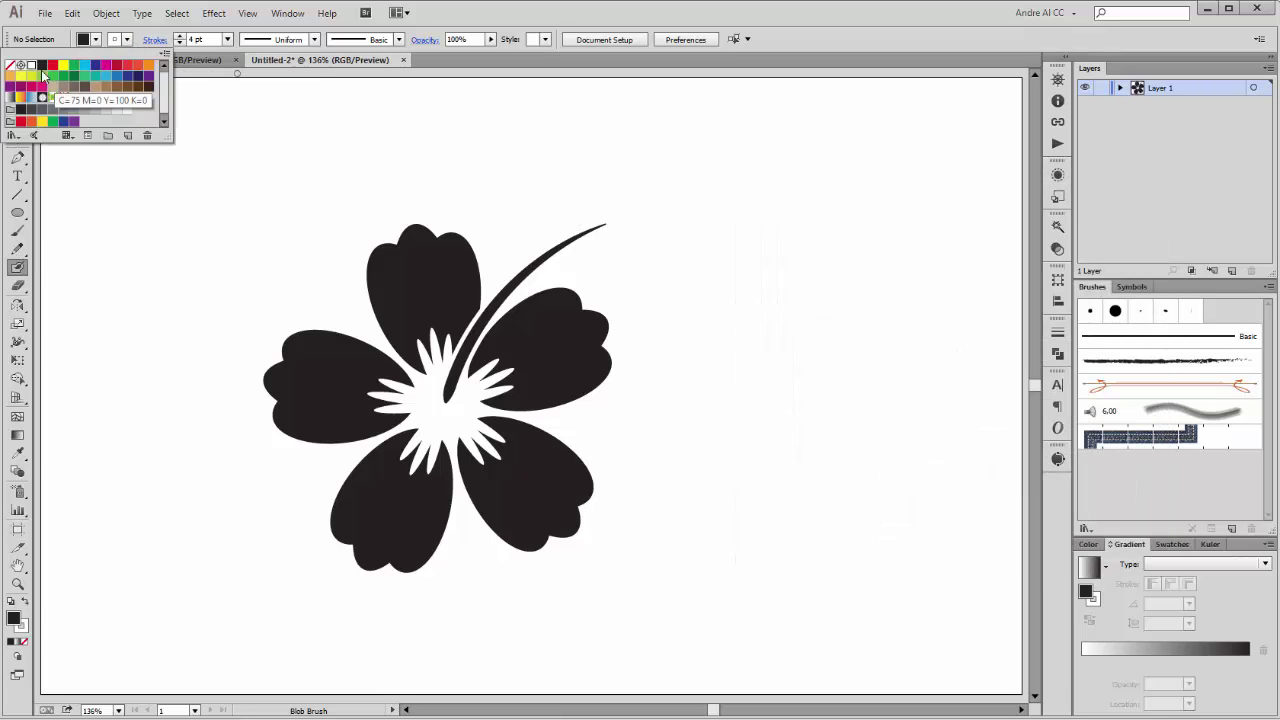
click(10, 66)
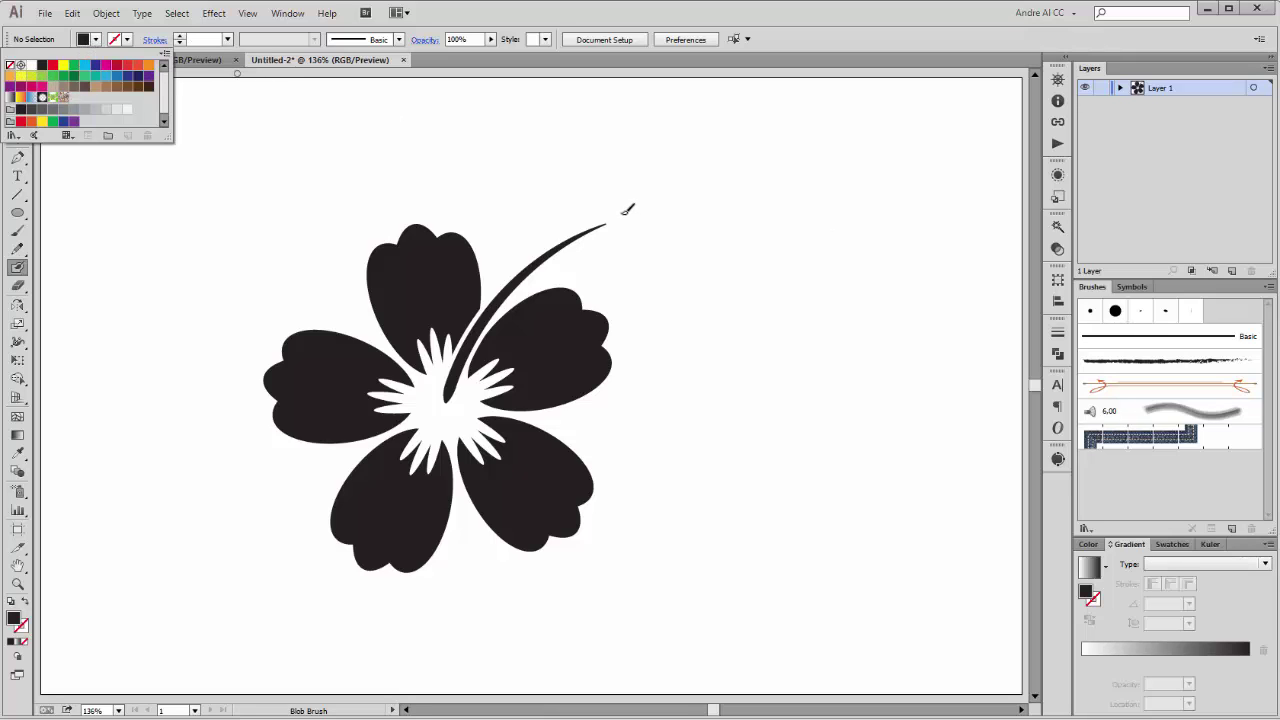
click(18, 267)
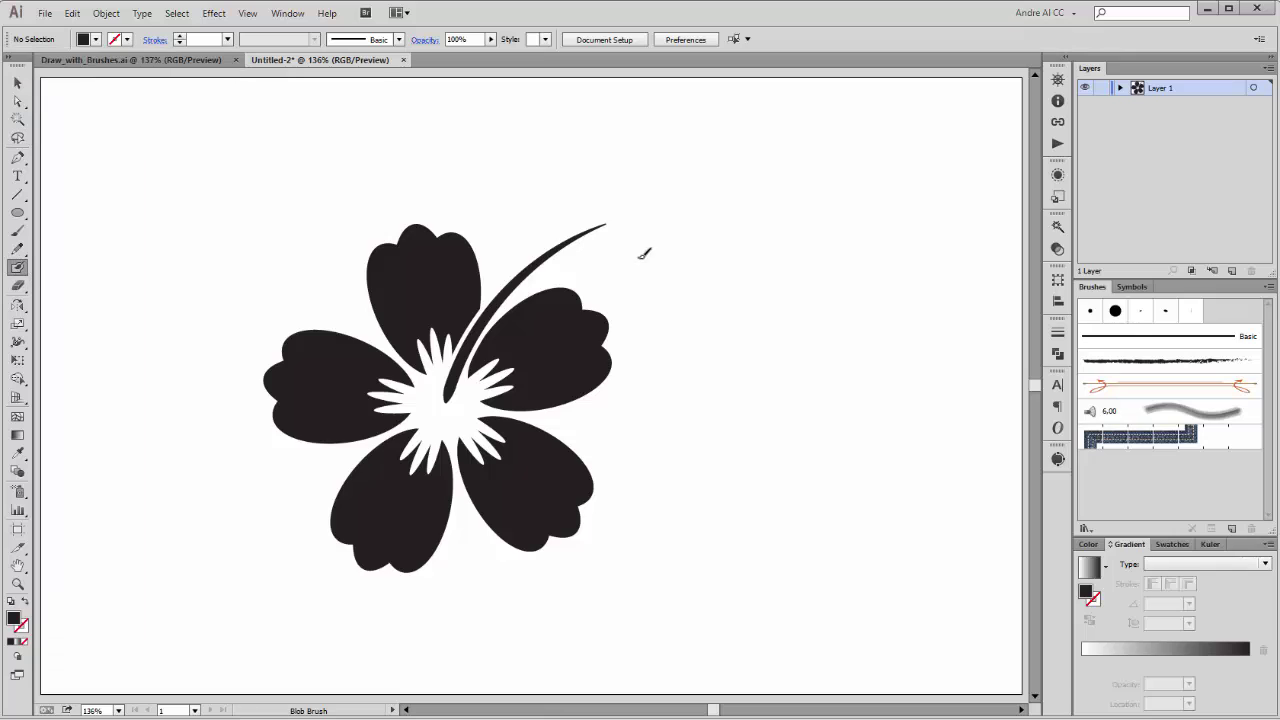
key(shift+x)
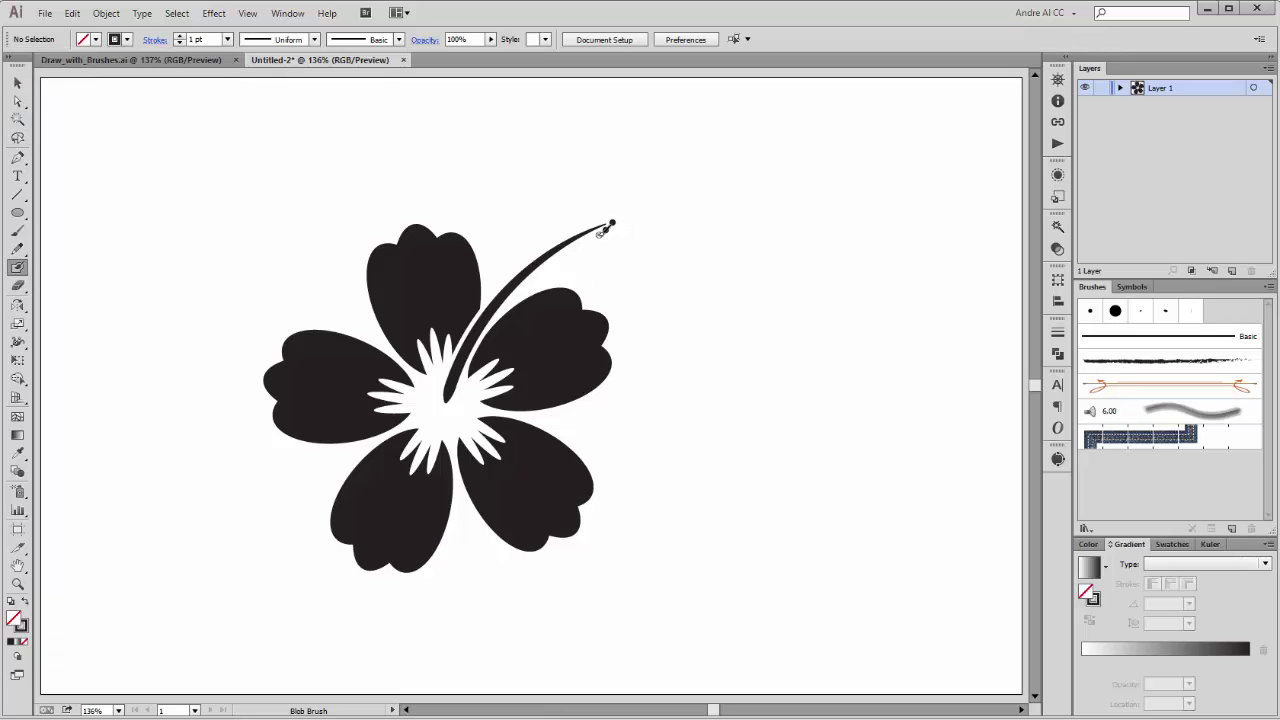
Paint small black dots along both sides of the curved stem's tip with the Blob Brush.
click(598, 232)
click(592, 220)
click(582, 226)
click(573, 230)
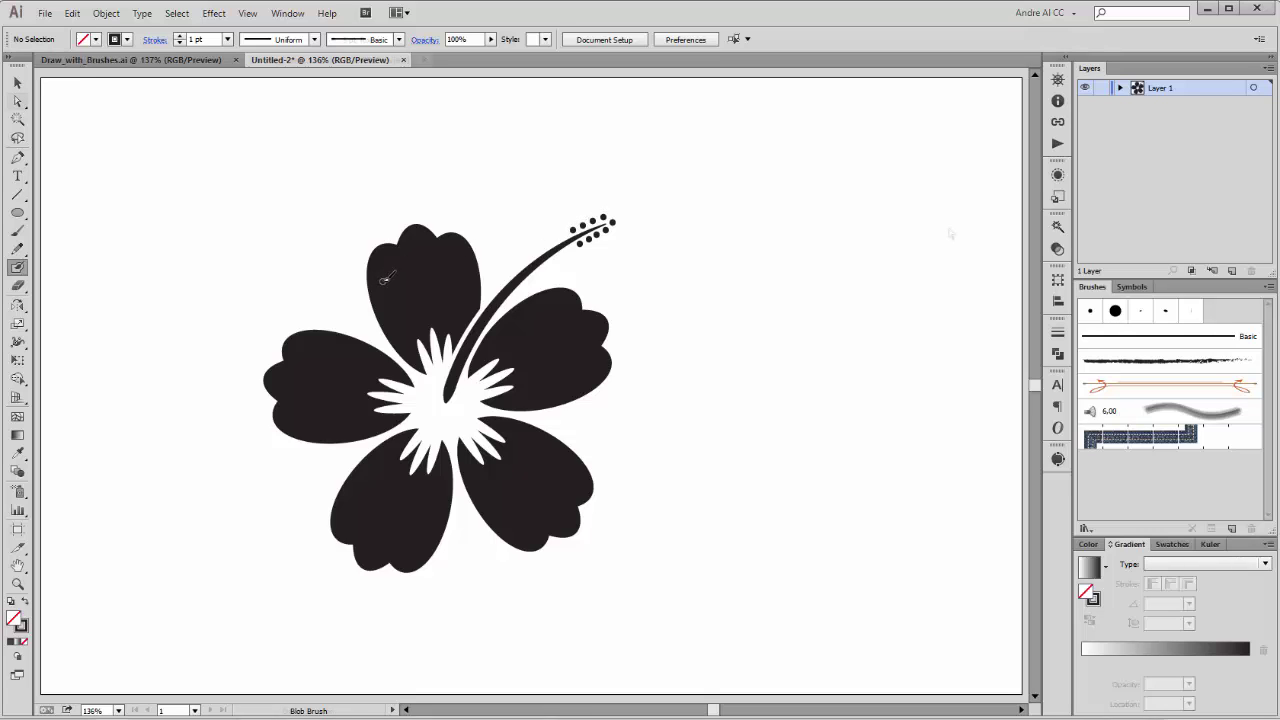
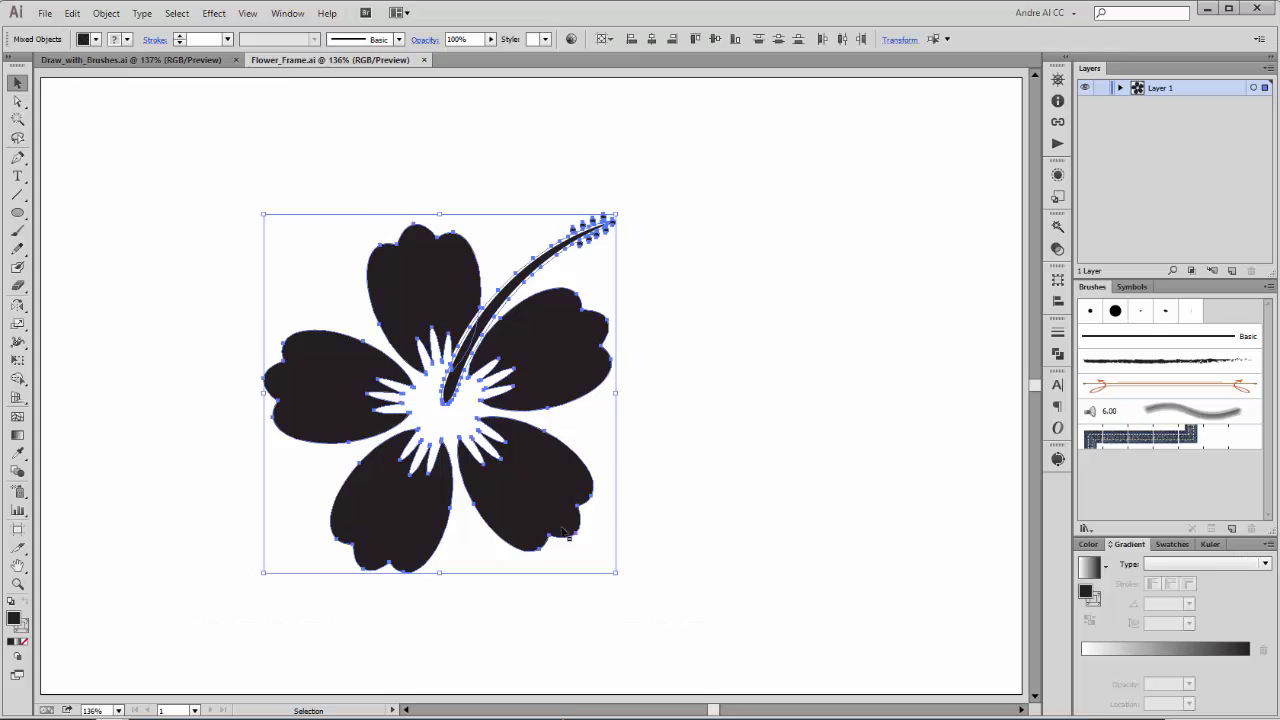
Move the whole flower to the artboard's upper-left corner and draw a flat black ellipse about 194 by 69 pt to its right.
drag(546, 503, 345, 405)
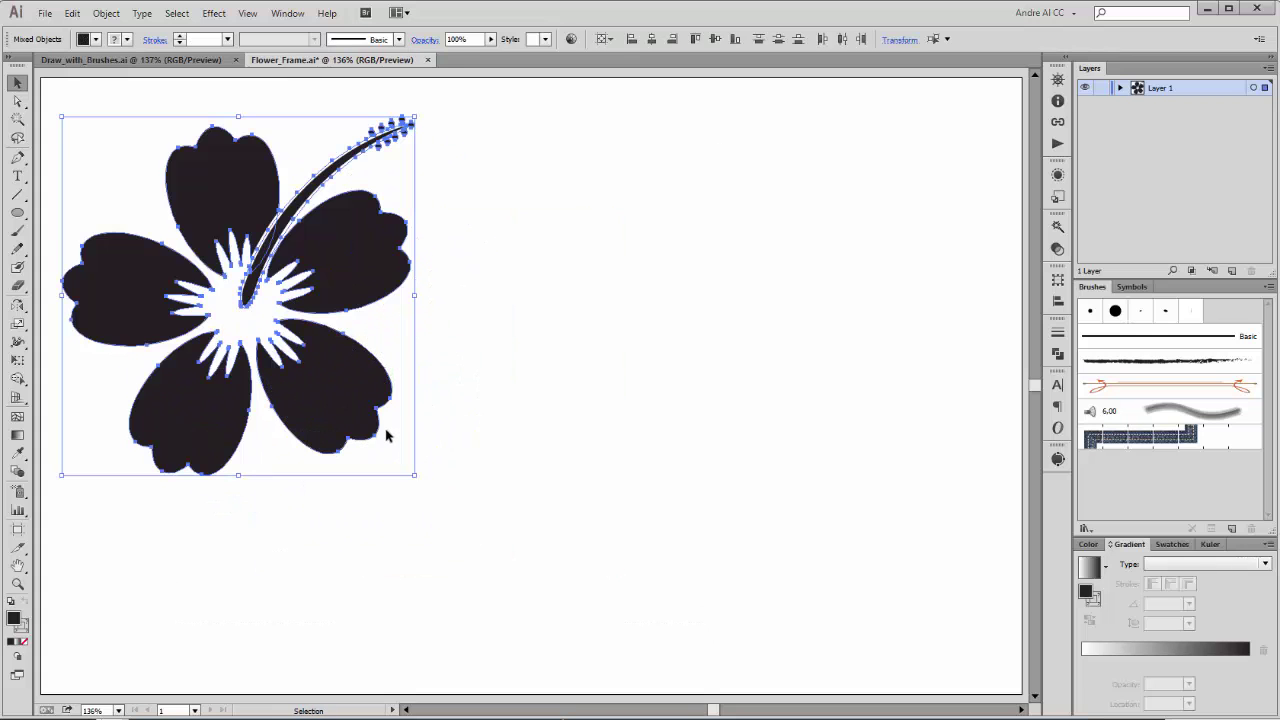
click(17, 212)
drag(621, 321, 822, 393)
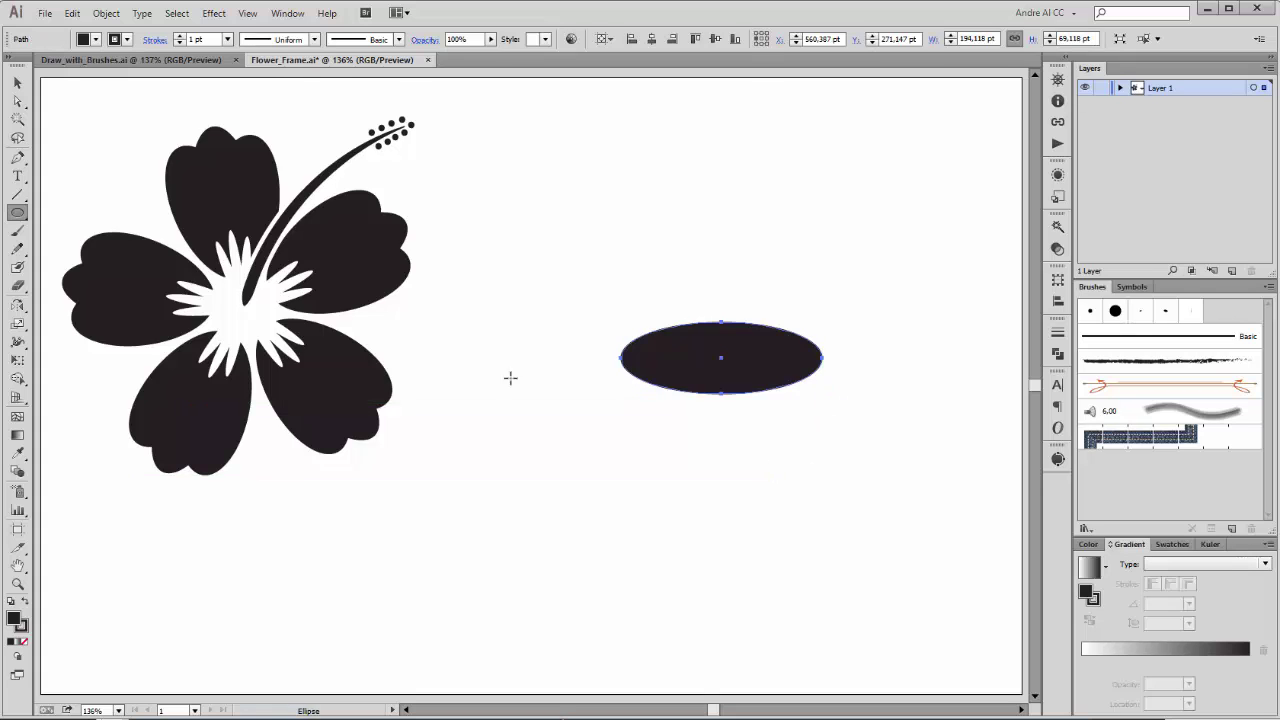
Remove the ellipse's top and bottom anchor points.
click(17, 101)
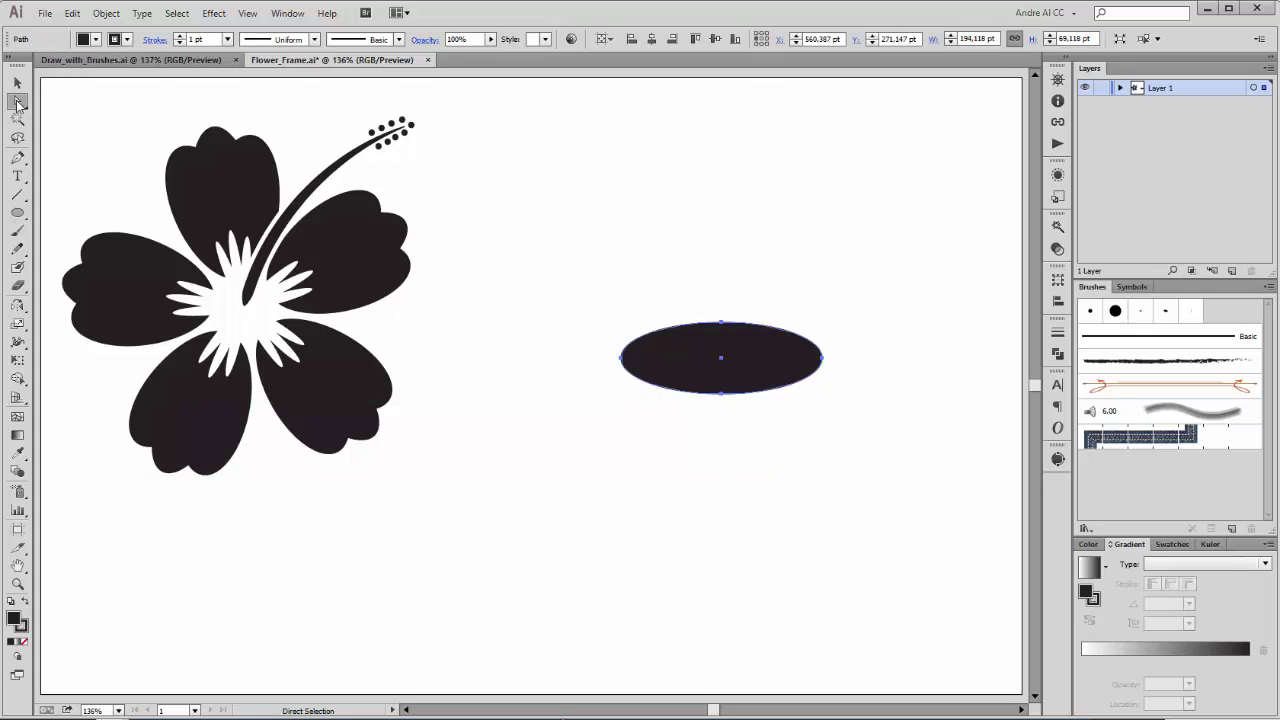
click(720, 323)
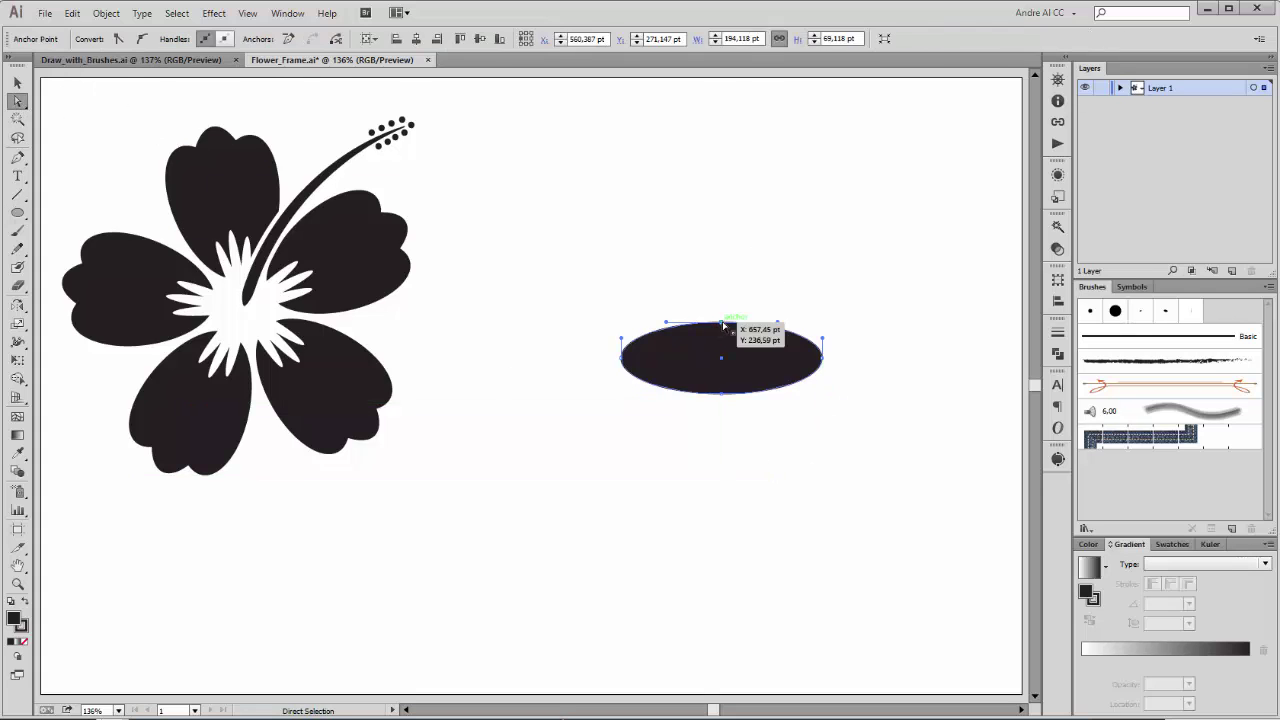
click(719, 397)
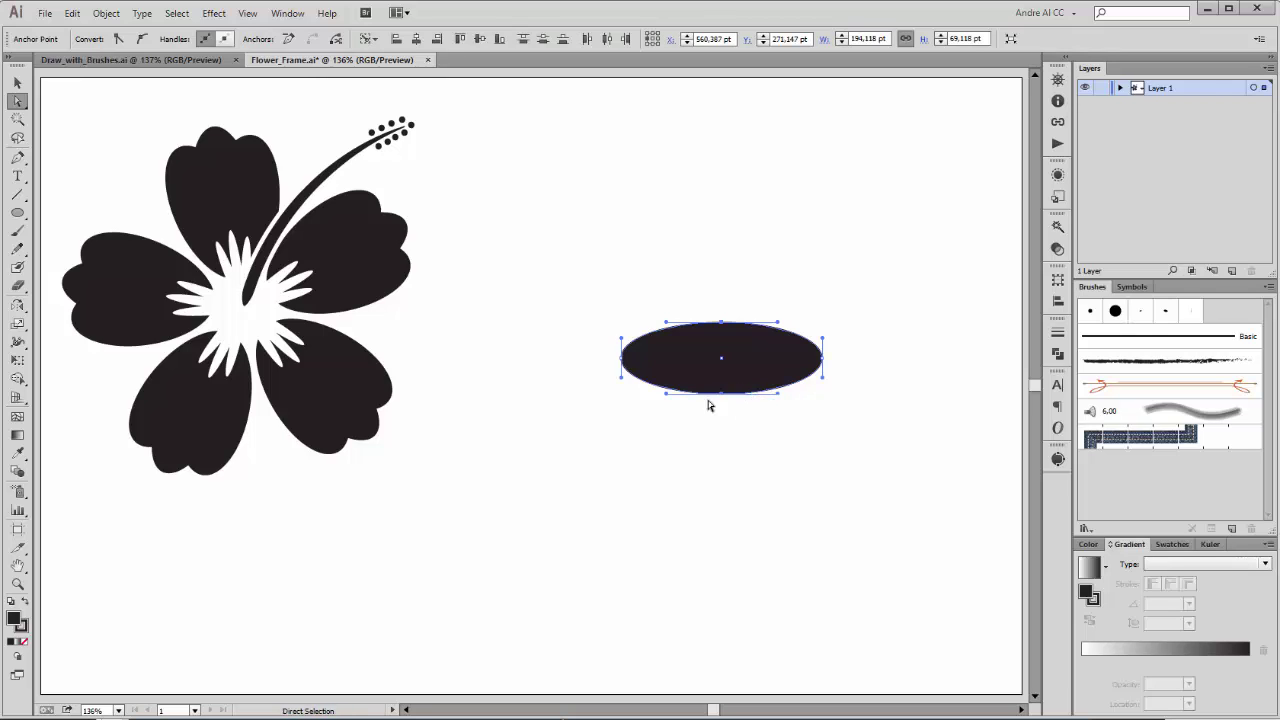
click(289, 42)
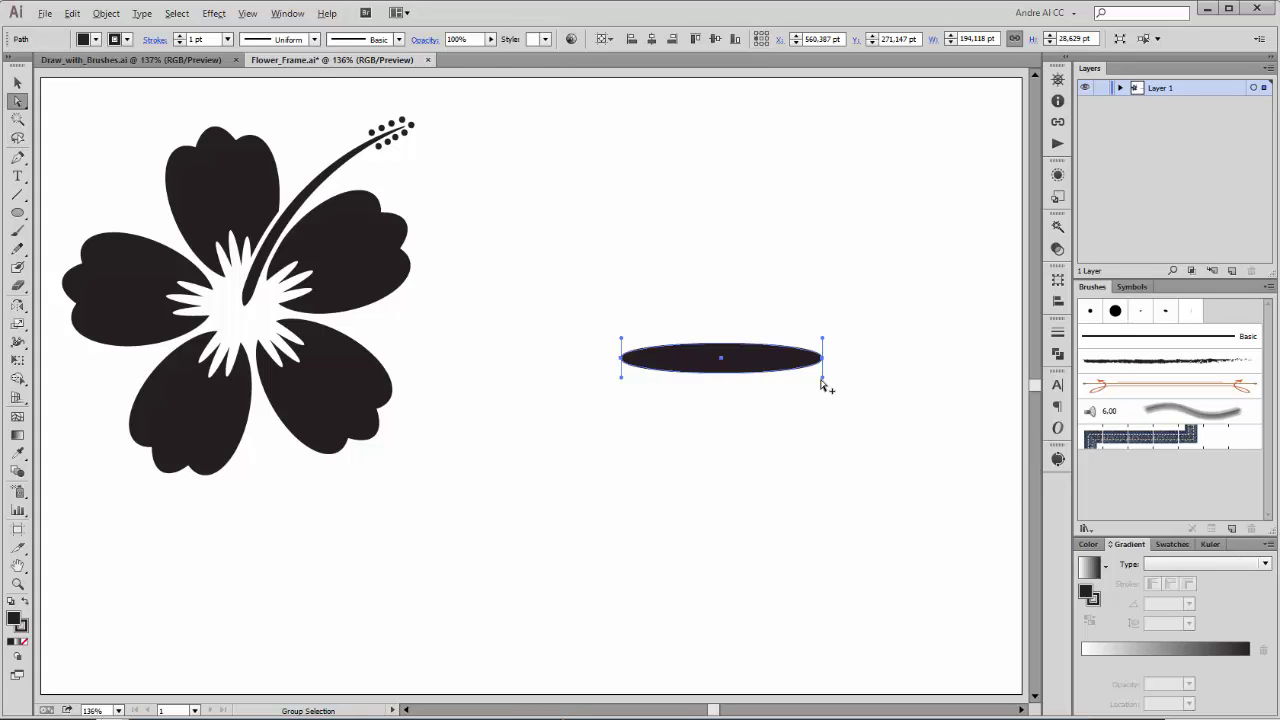
Angle the direction handles of both end anchors inward to reshape the ellipse into a pointed leaf.
drag(822, 377, 765, 414)
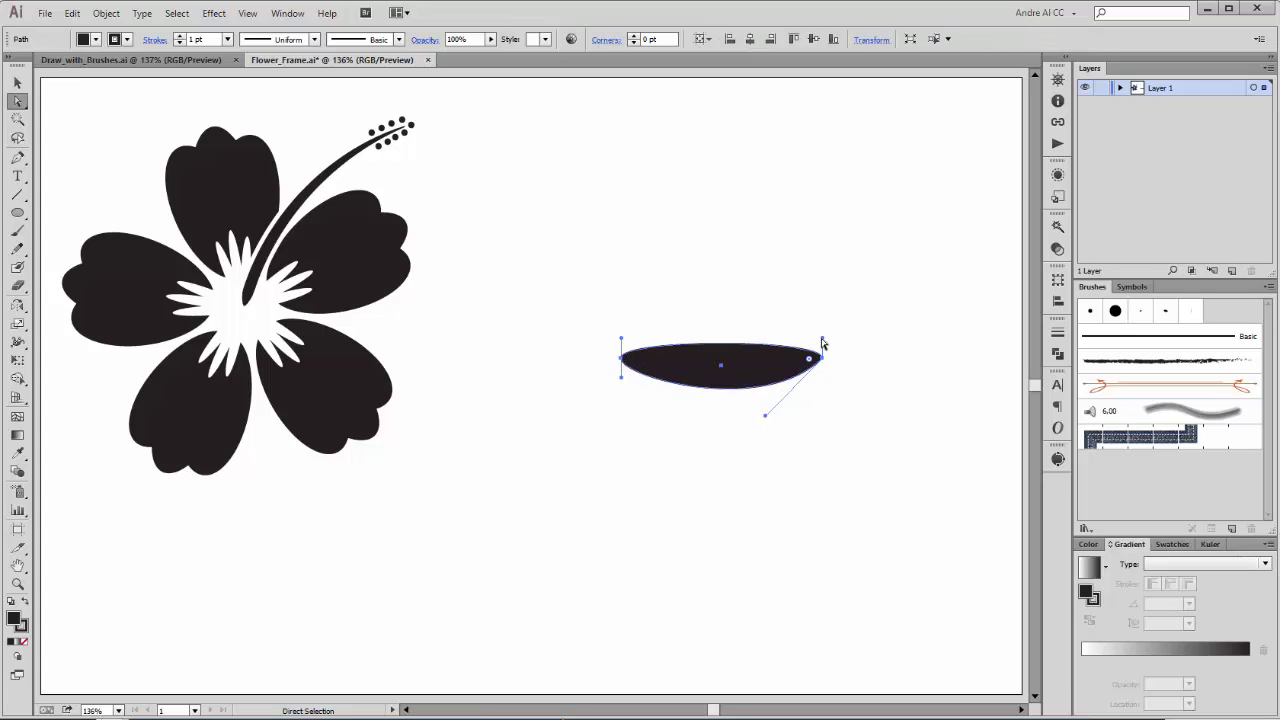
click(843, 343)
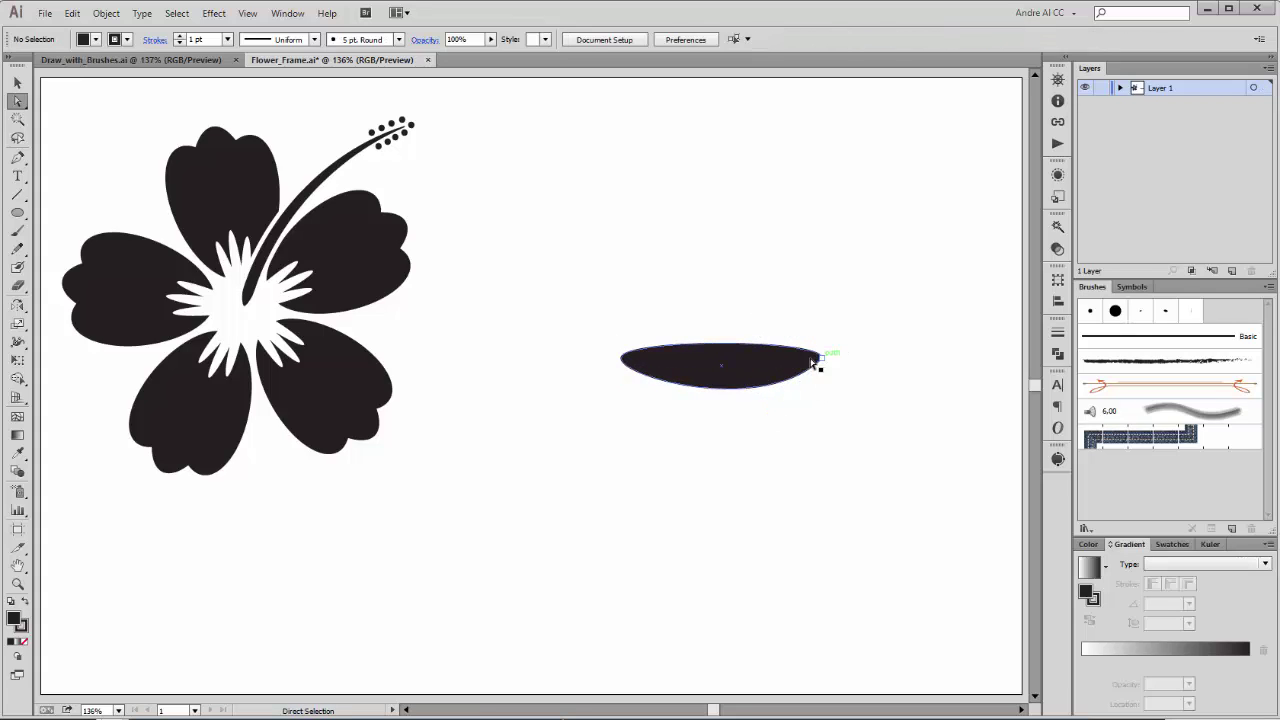
click(826, 347)
drag(823, 343, 765, 295)
drag(622, 378, 656, 402)
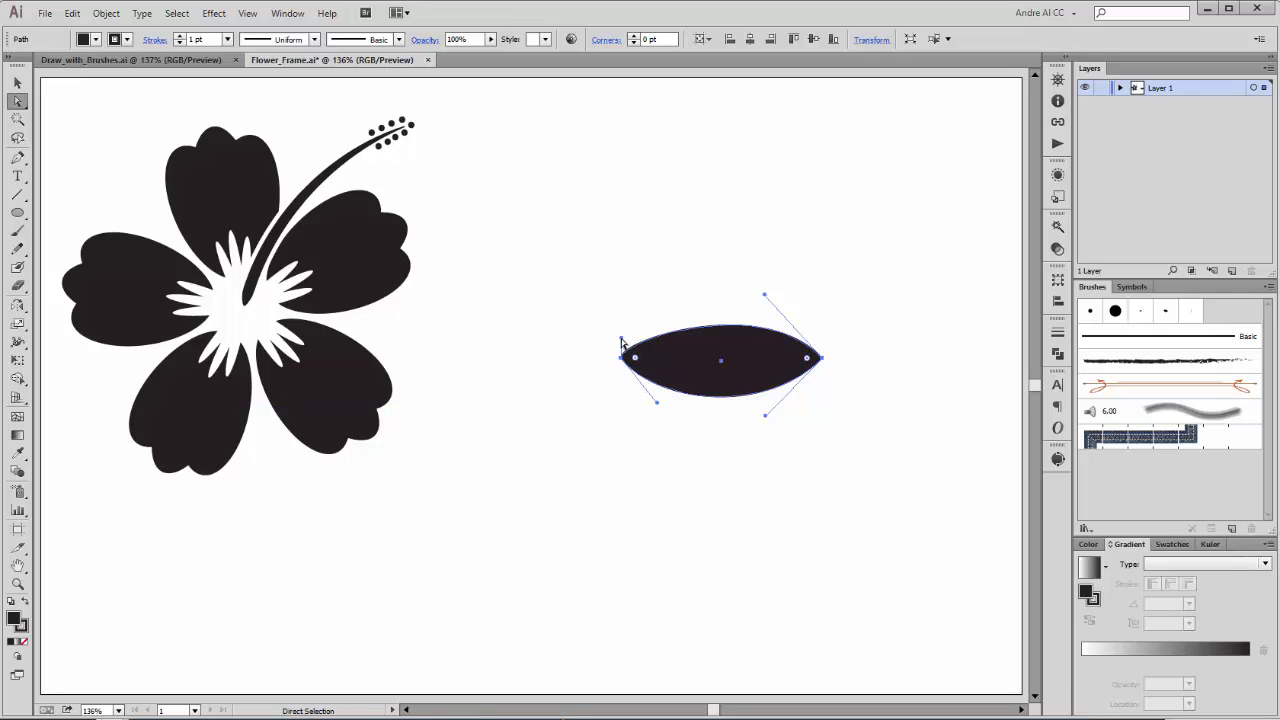
drag(621, 342, 653, 325)
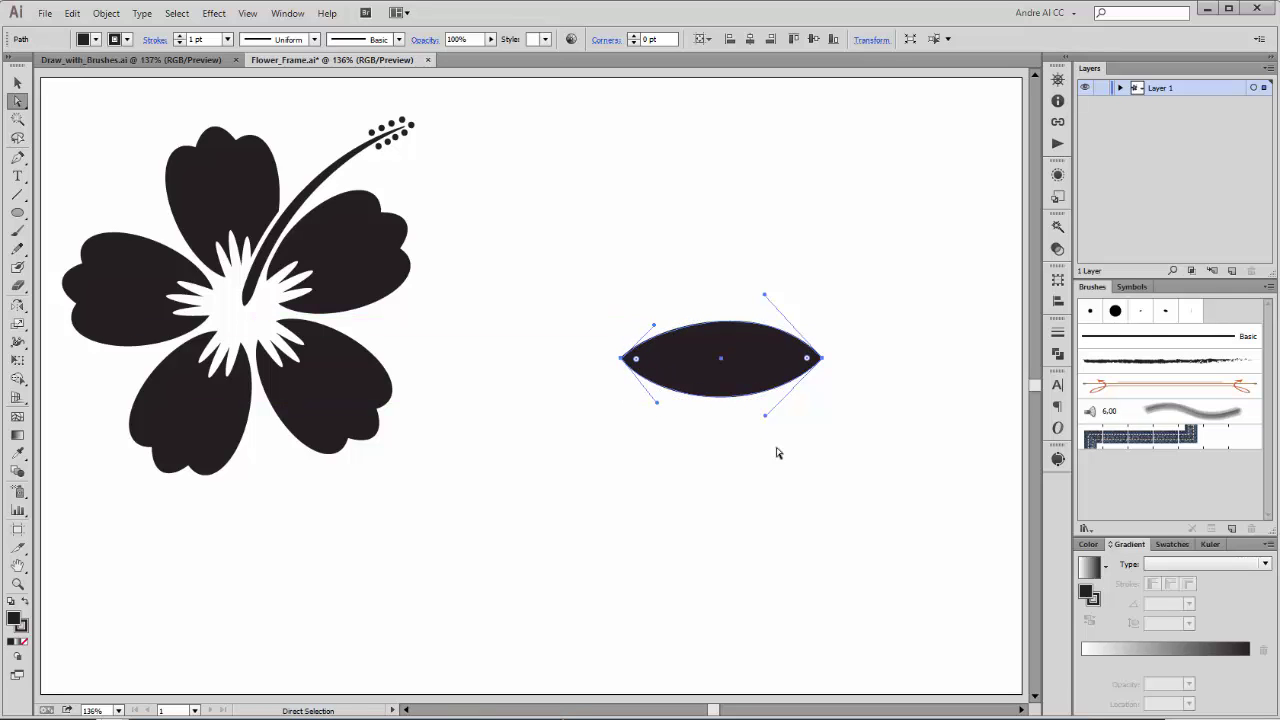
Reshape the leaf's lower edge by raising its right-end handle and pulling its left-end handle farther down and to the right.
drag(765, 416, 772, 376)
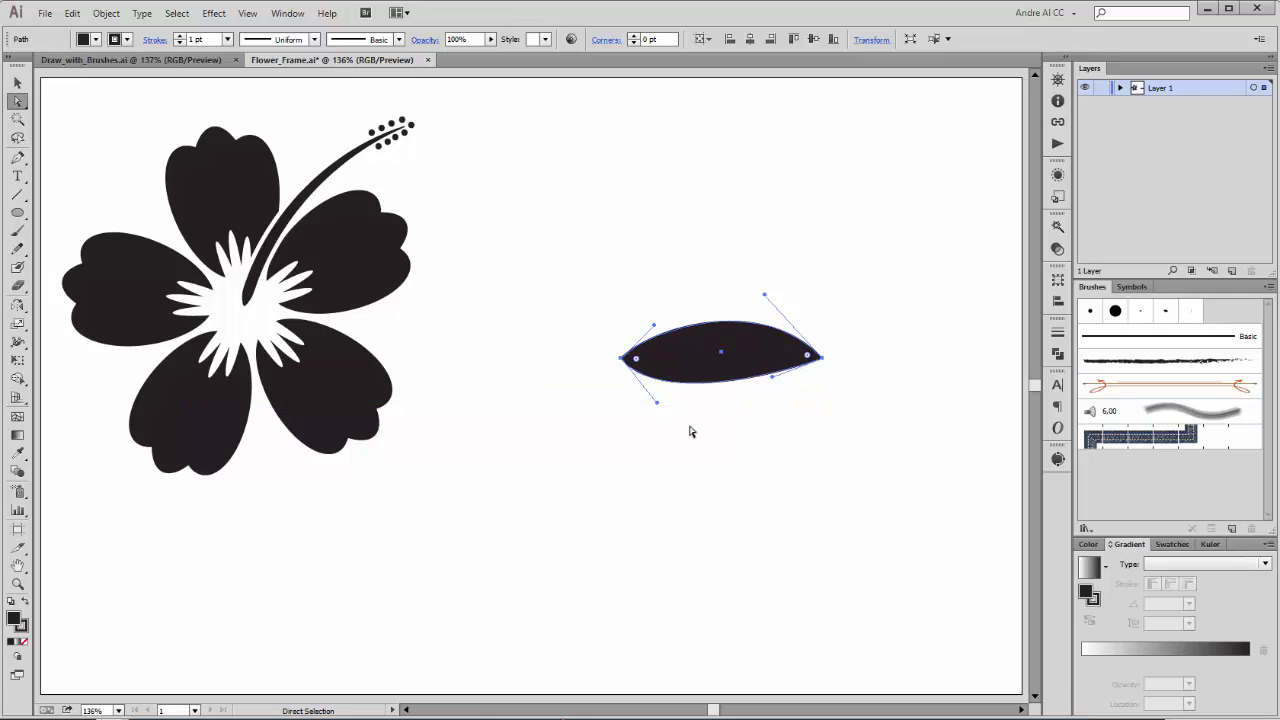
drag(653, 402, 676, 429)
click(648, 373)
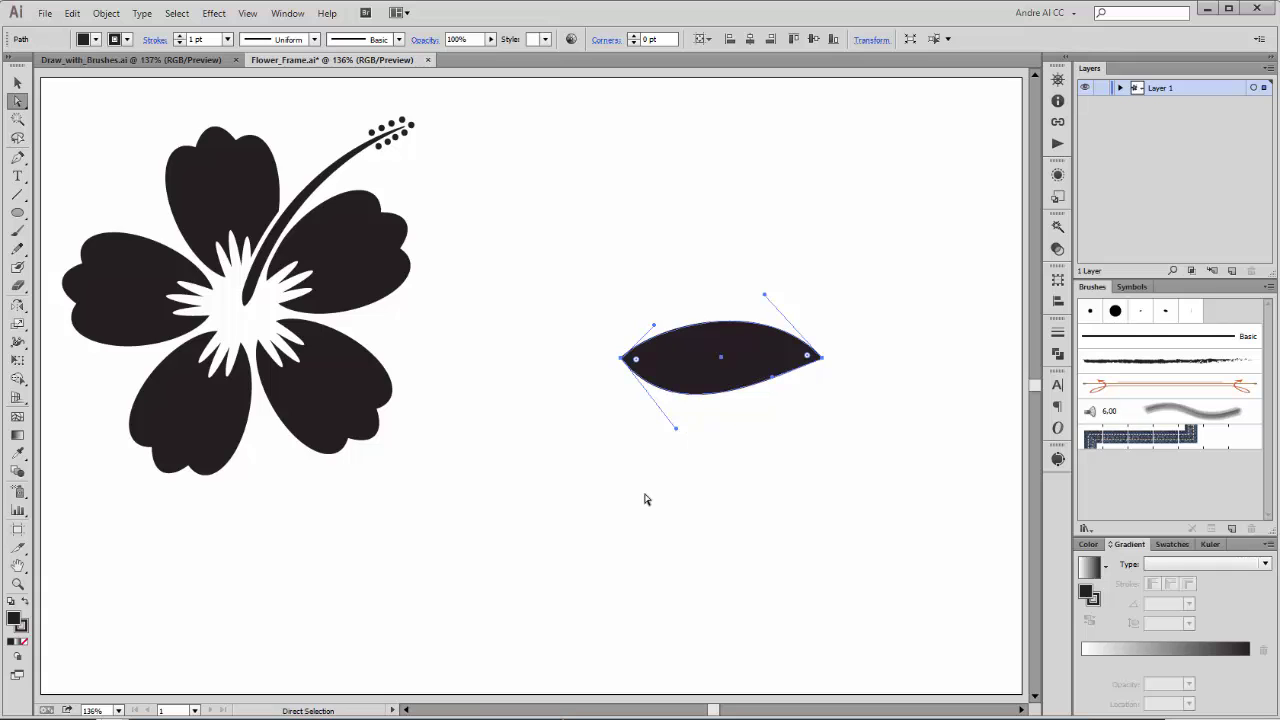
Remove the leaf's stroke, leaving only its black fill.
key(ctrl+space)
drag(594, 248, 928, 458)
drag(397, 393, 485, 341)
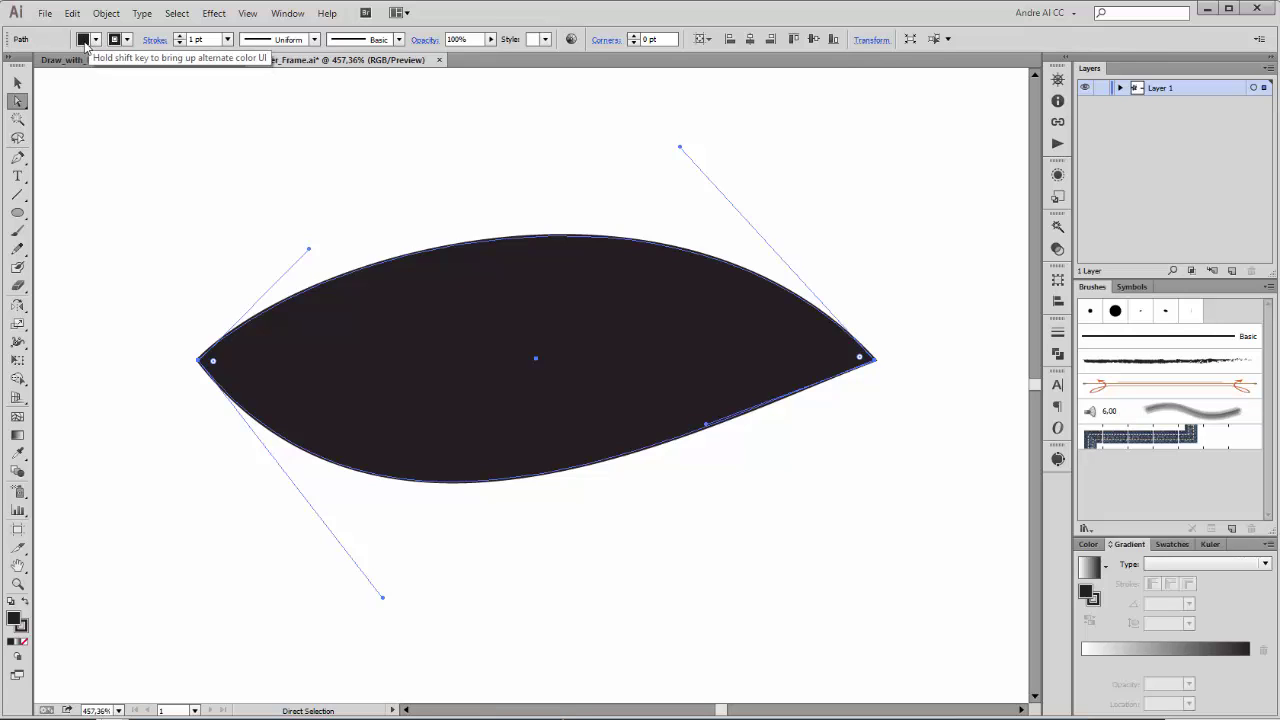
click(128, 41)
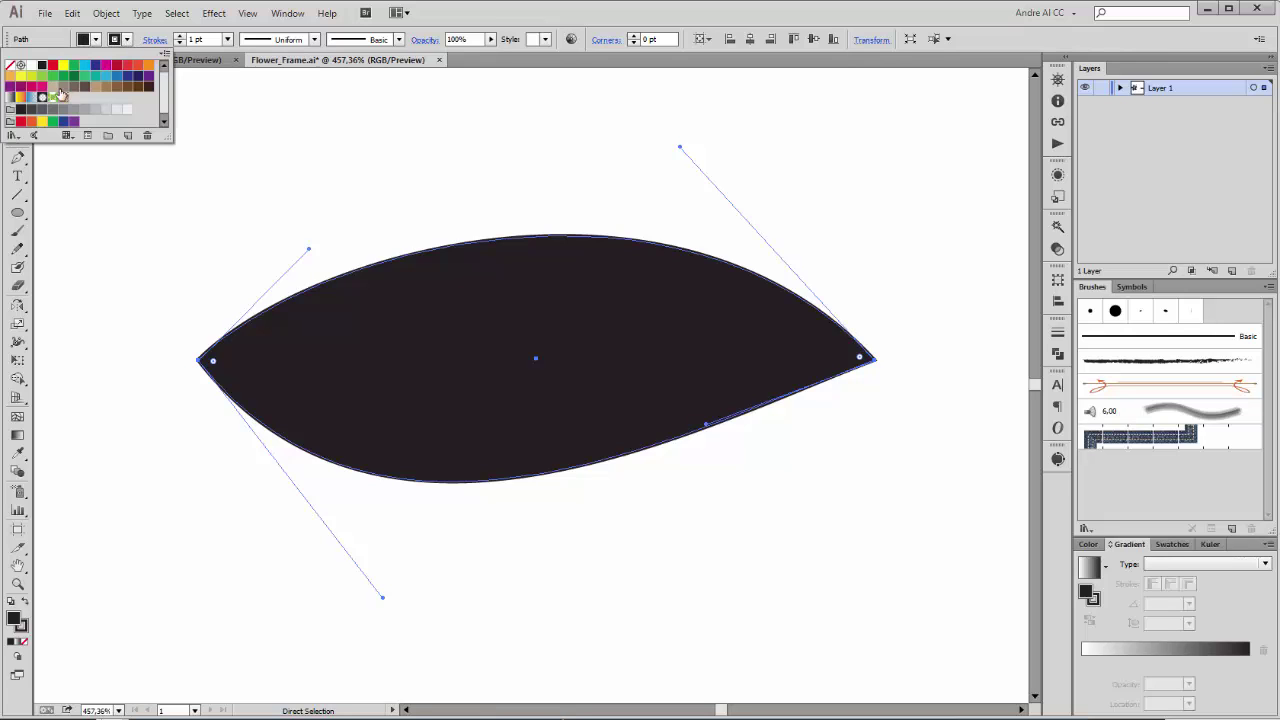
click(10, 65)
click(688, 17)
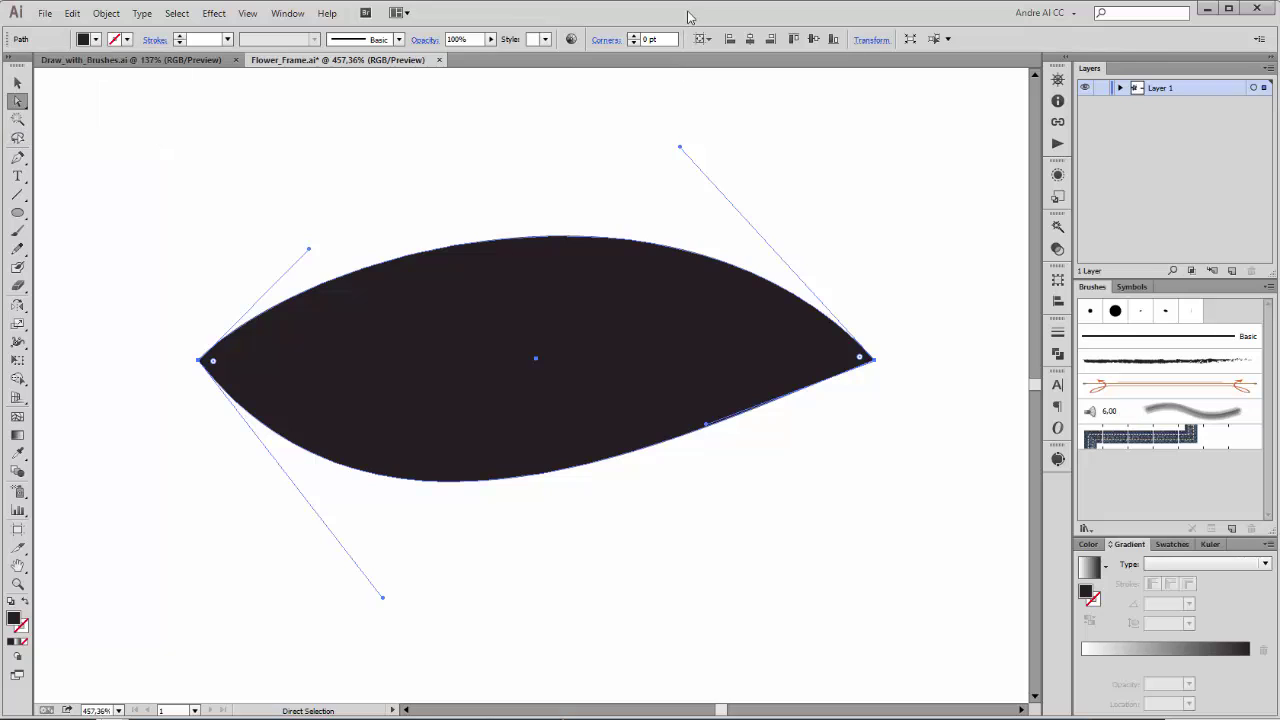
Add anchor points on both sides of the leaf's left tip and pull the tip inward past the leaf's centre to cut a narrow slit.
click(18, 157)
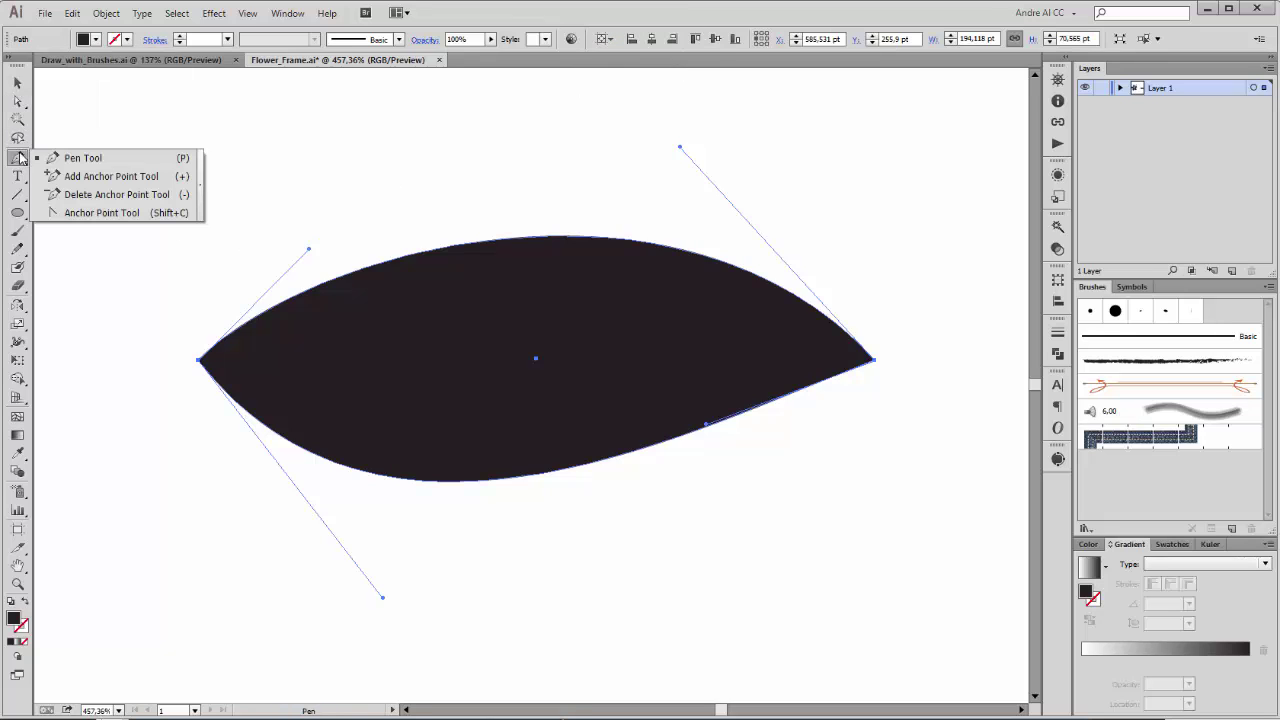
click(66, 179)
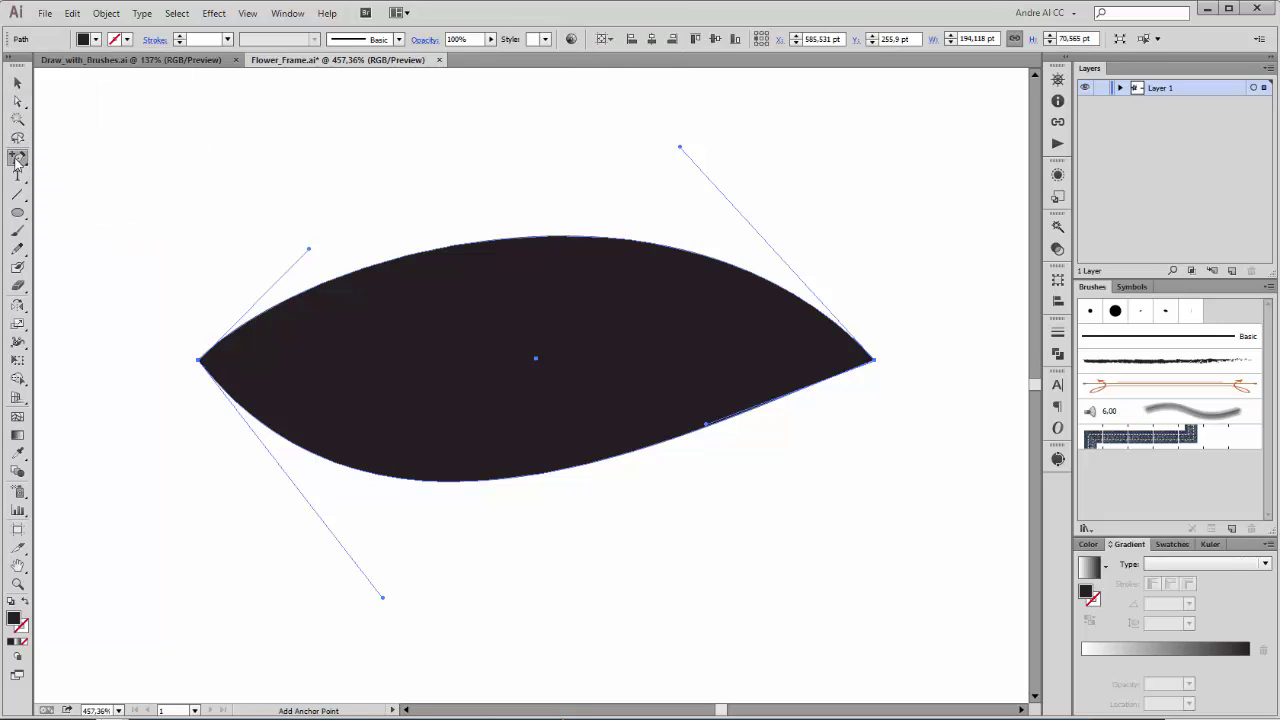
click(213, 368)
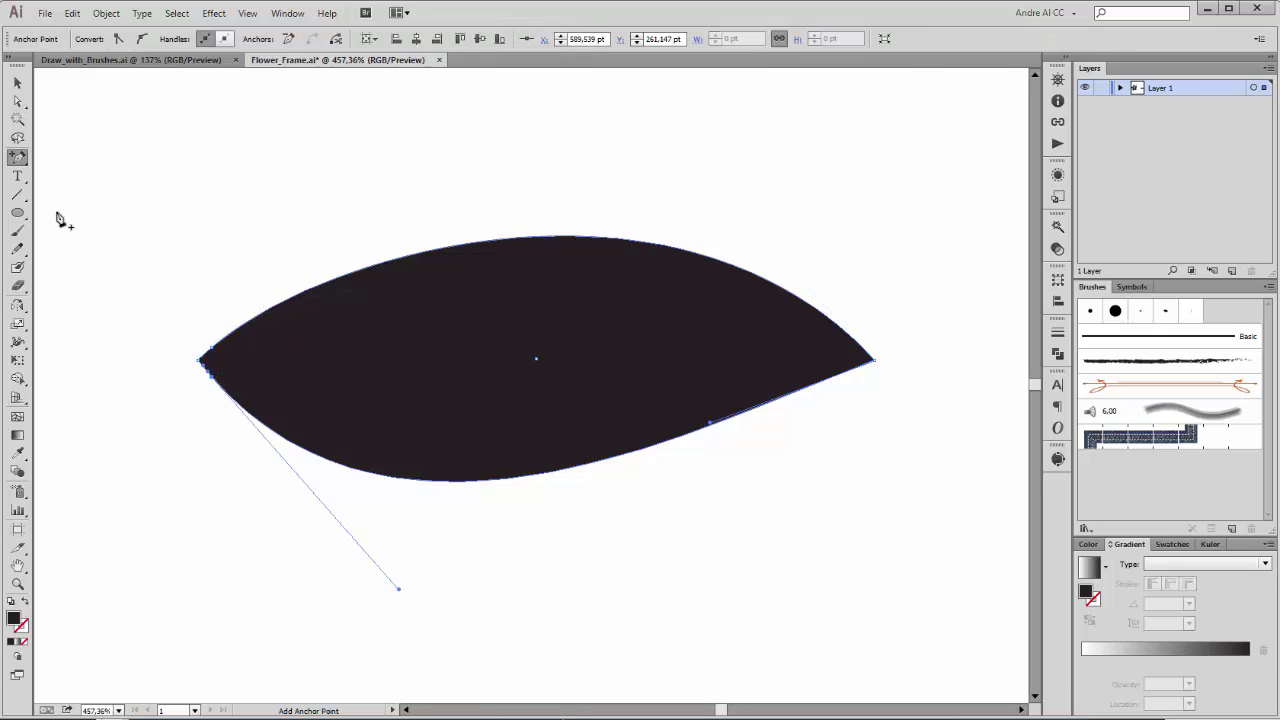
click(17, 101)
click(198, 362)
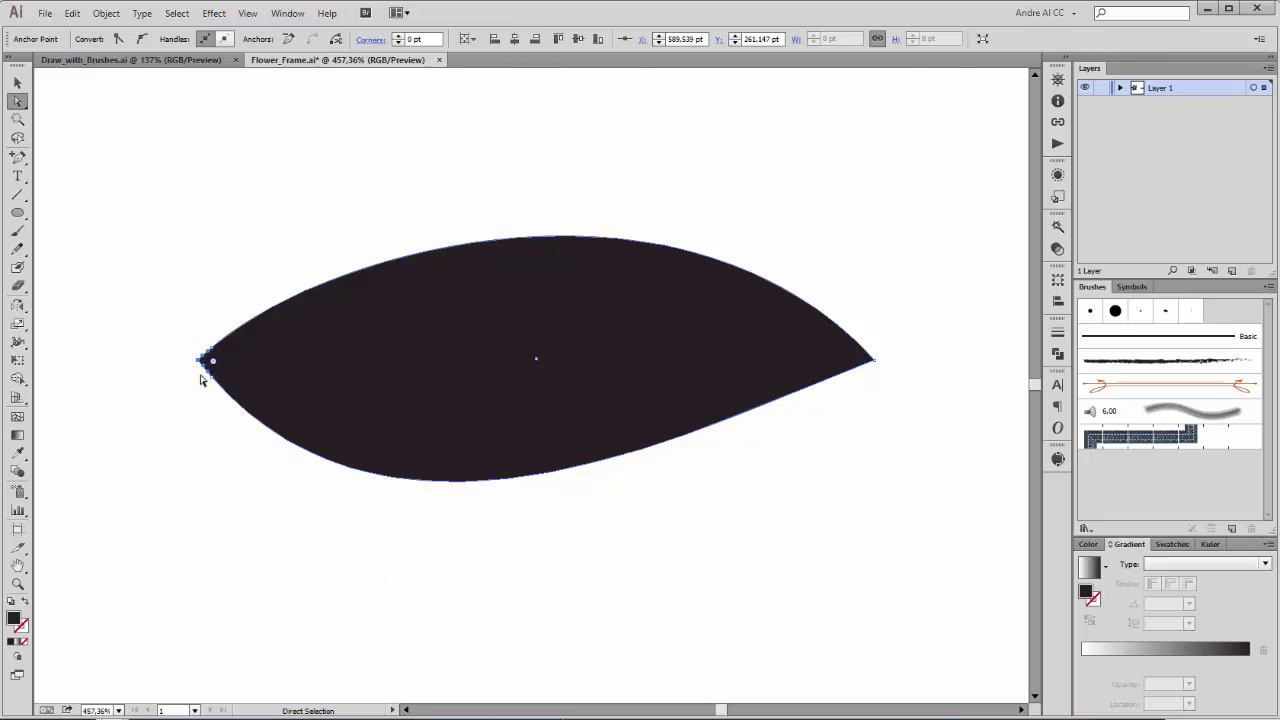
drag(199, 362, 599, 315)
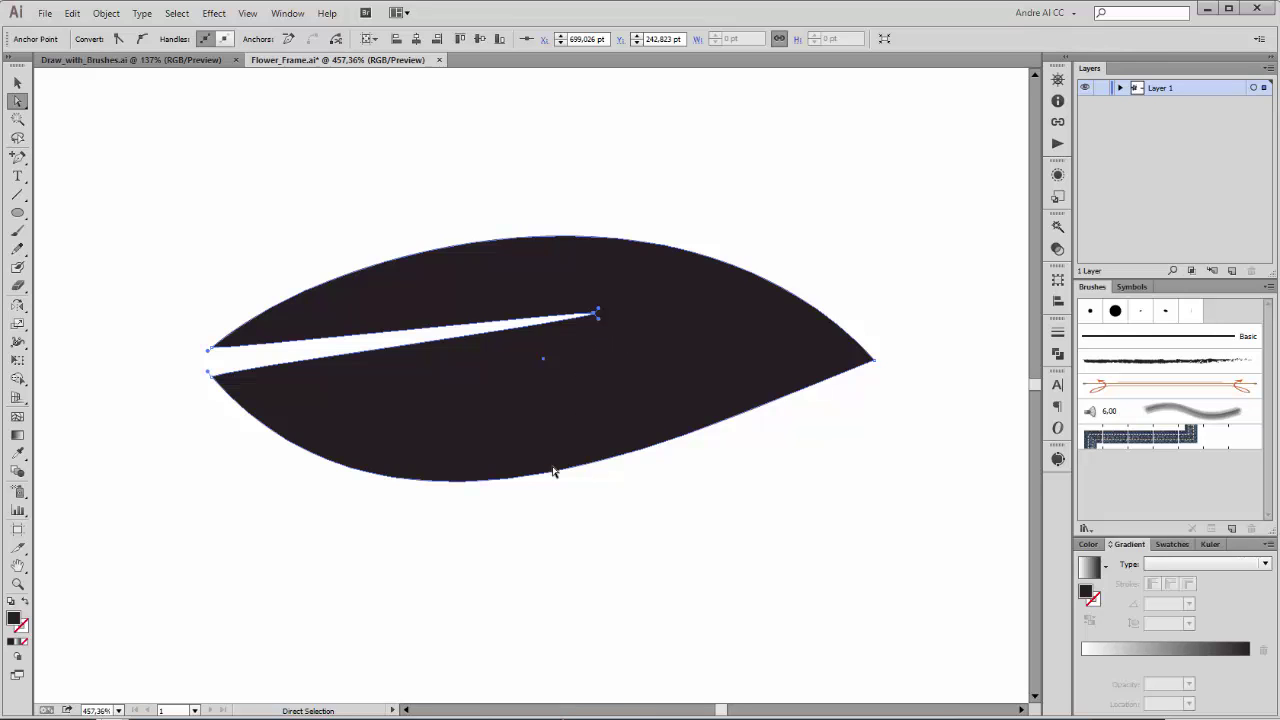
Pull curve handles from the slit's inner point, shift the point slightly right, and bend both slit edges into a tapering vein.
key(alt)
drag(596, 316, 410, 330)
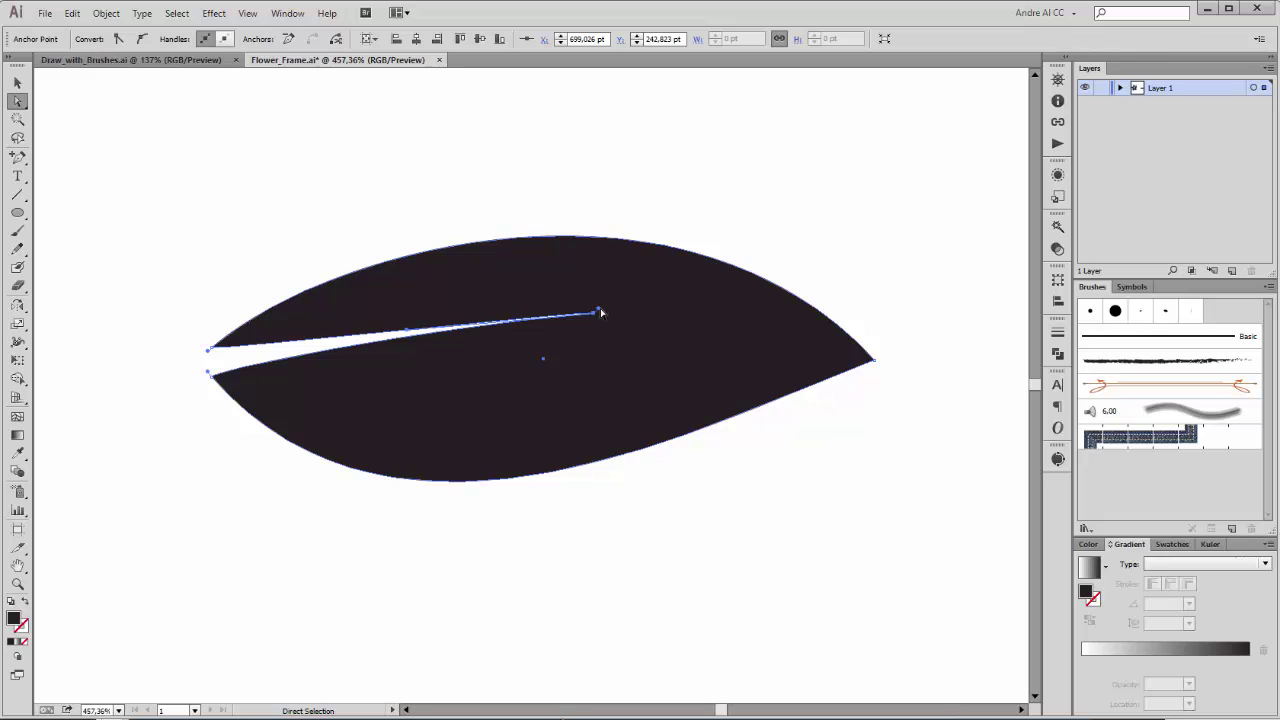
drag(598, 313, 363, 301)
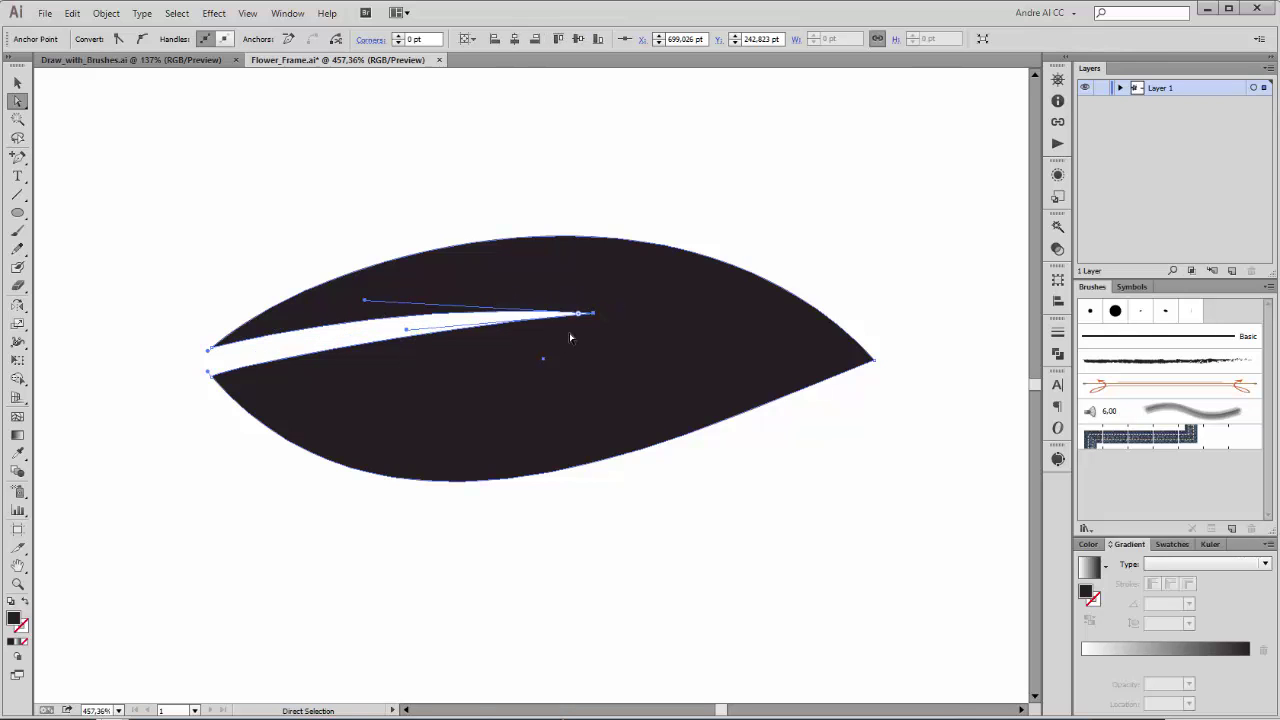
click(592, 313)
mouse_move(592, 313)
mouse_down()
mouse_move(621, 325)
mouse_move(610, 318)
mouse_up()
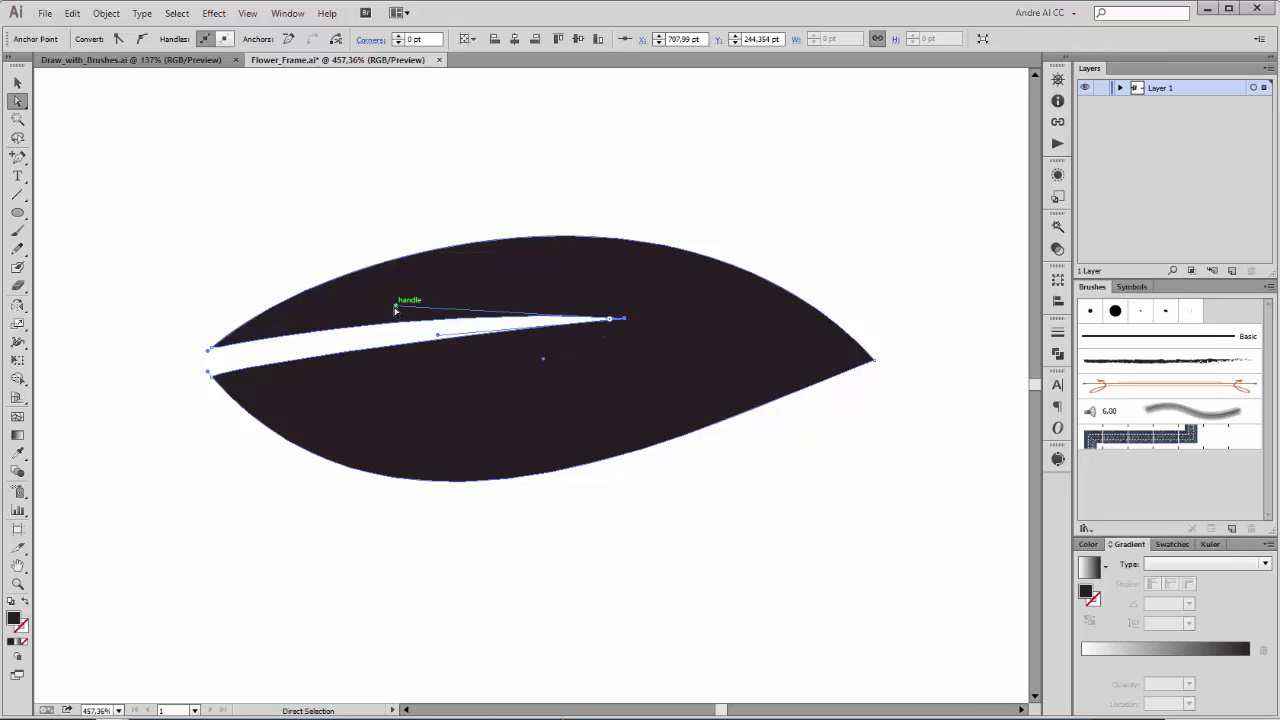
drag(395, 310, 393, 290)
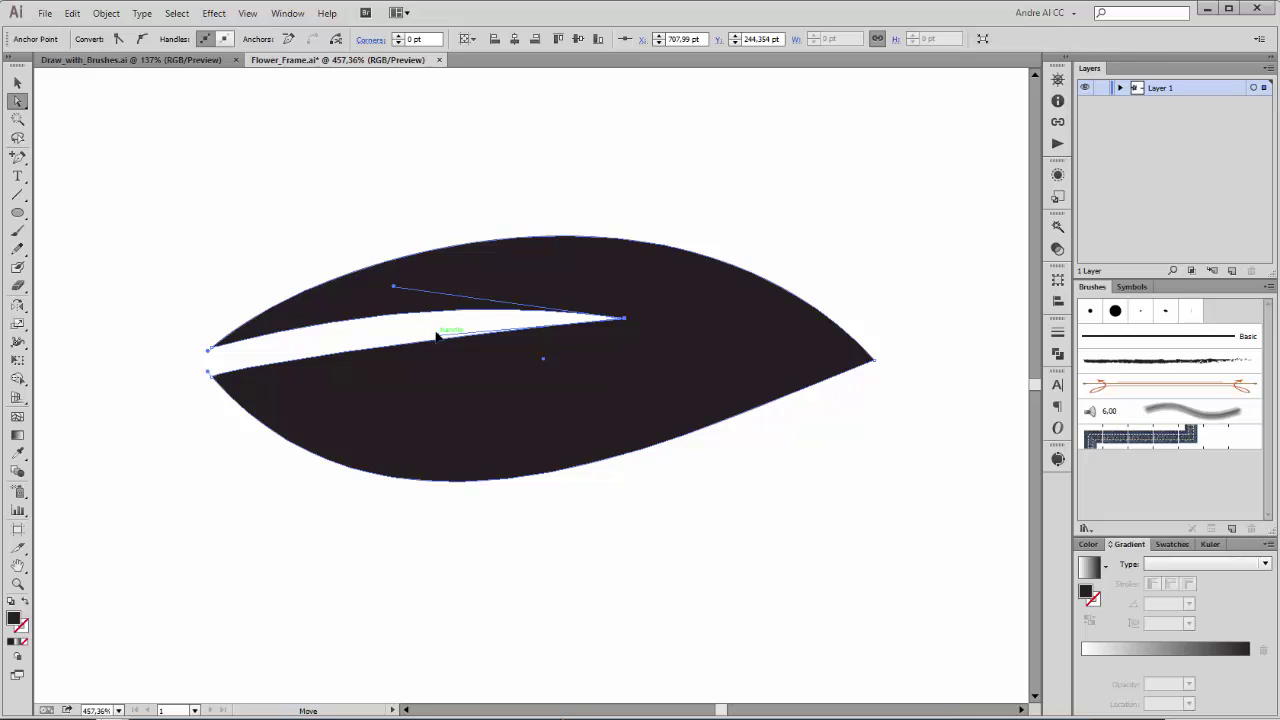
drag(437, 337, 427, 322)
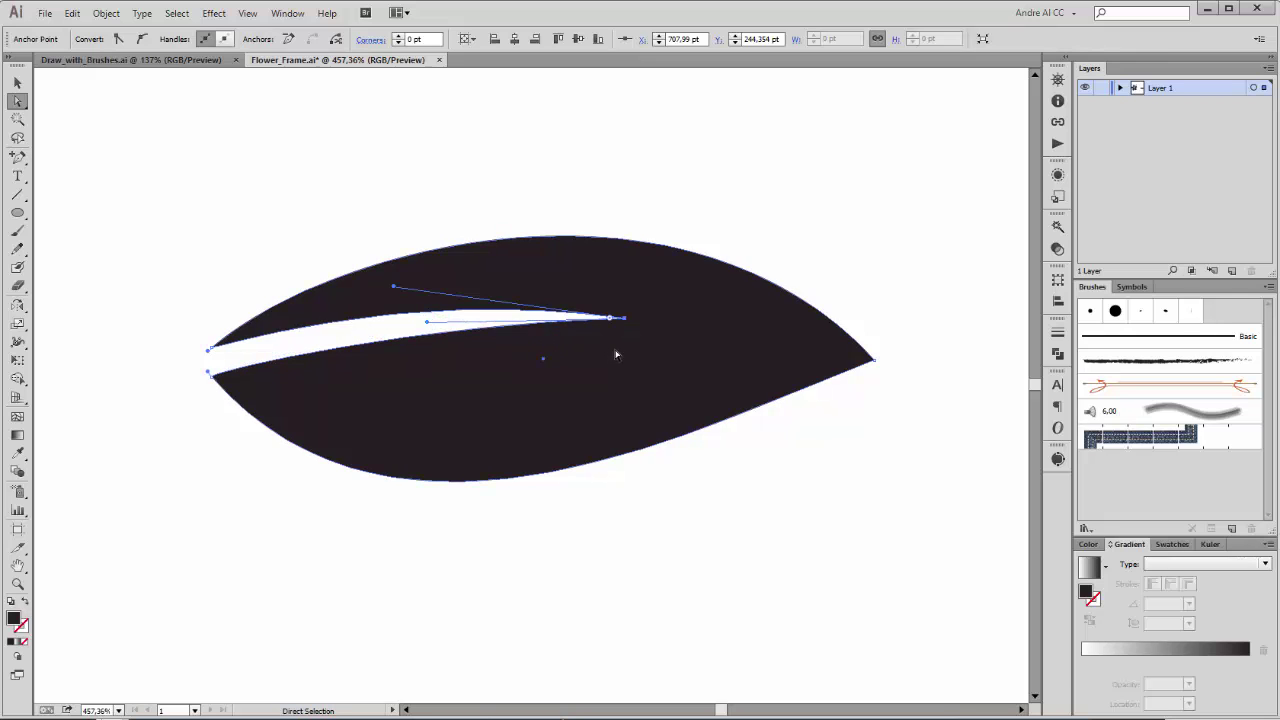
Deselect the finished leaf and move the whole shape closer to the flower.
scroll(803, 377, down, 6)
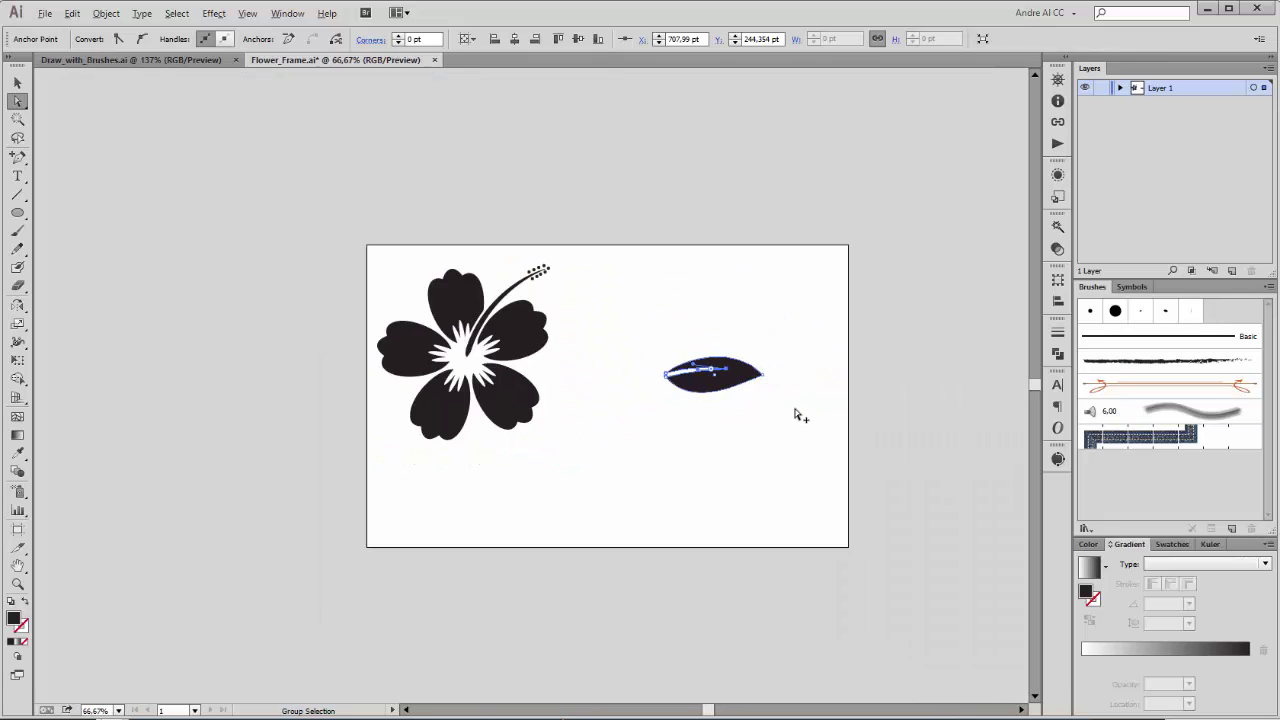
scroll(800, 414, up, 1)
click(706, 452)
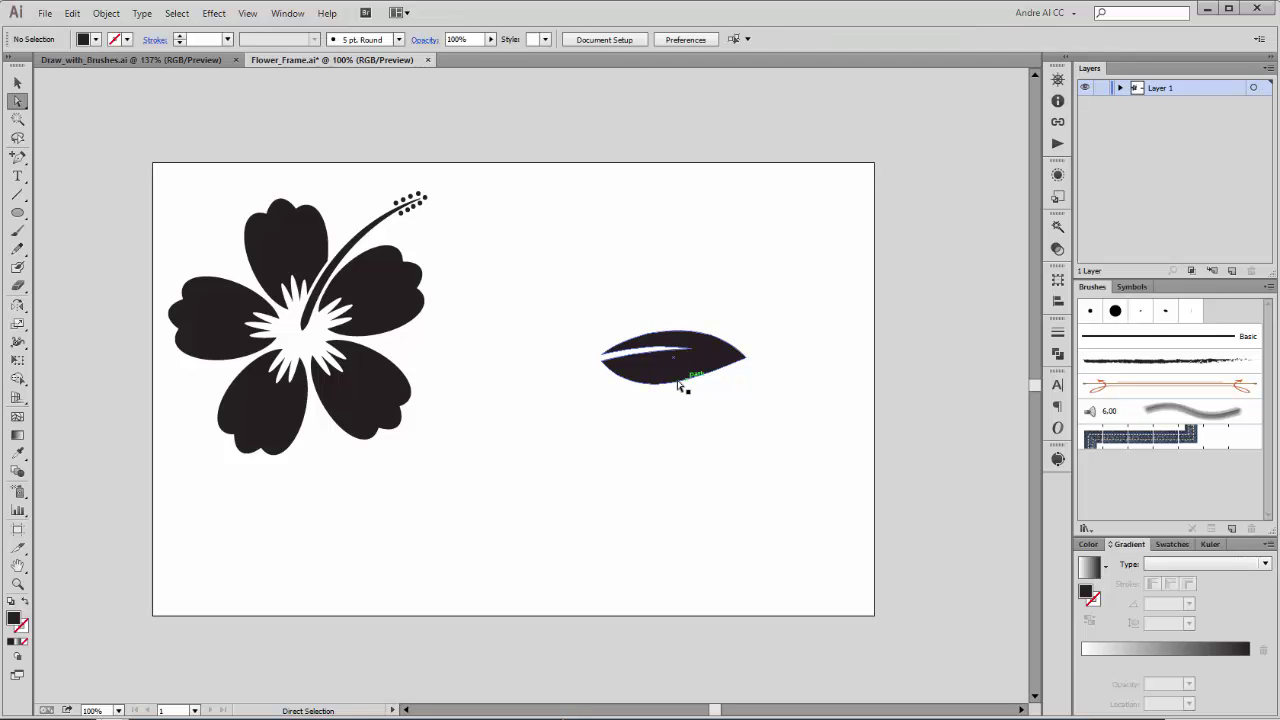
drag(671, 376, 574, 354)
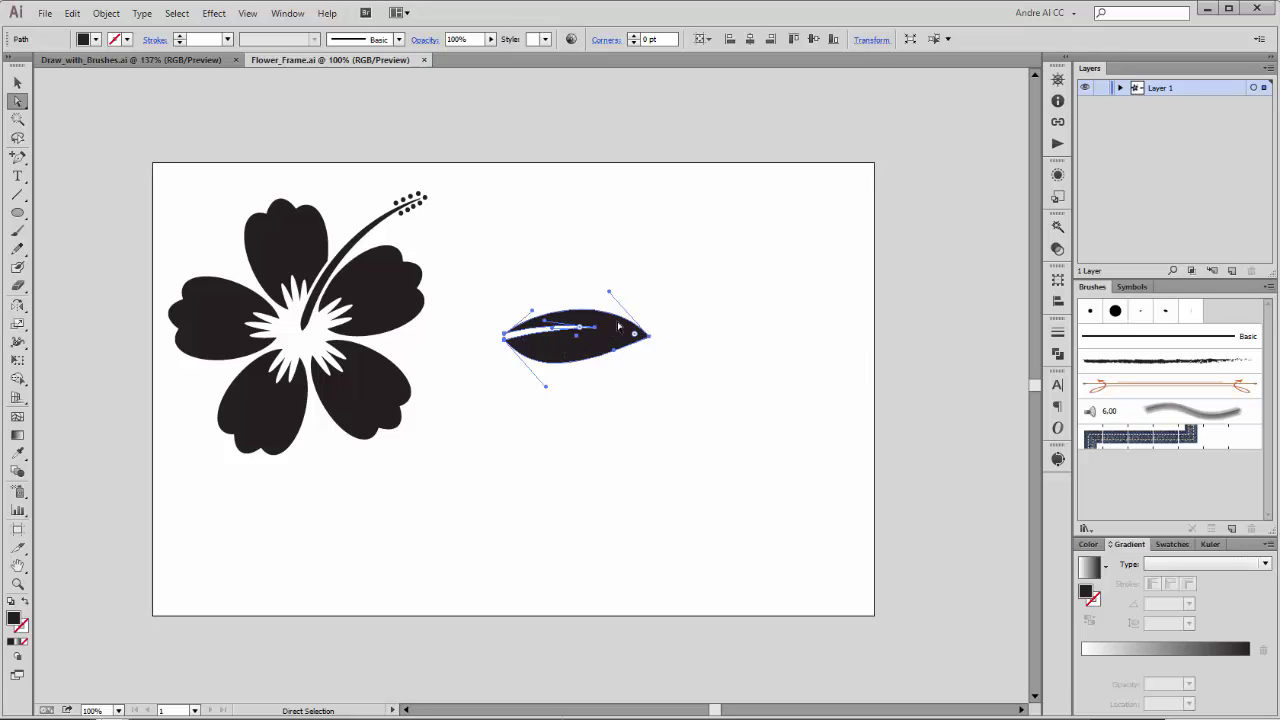
Create an art brush from the leaf with the Tints colorization method and proportional scaling.
click(17, 84)
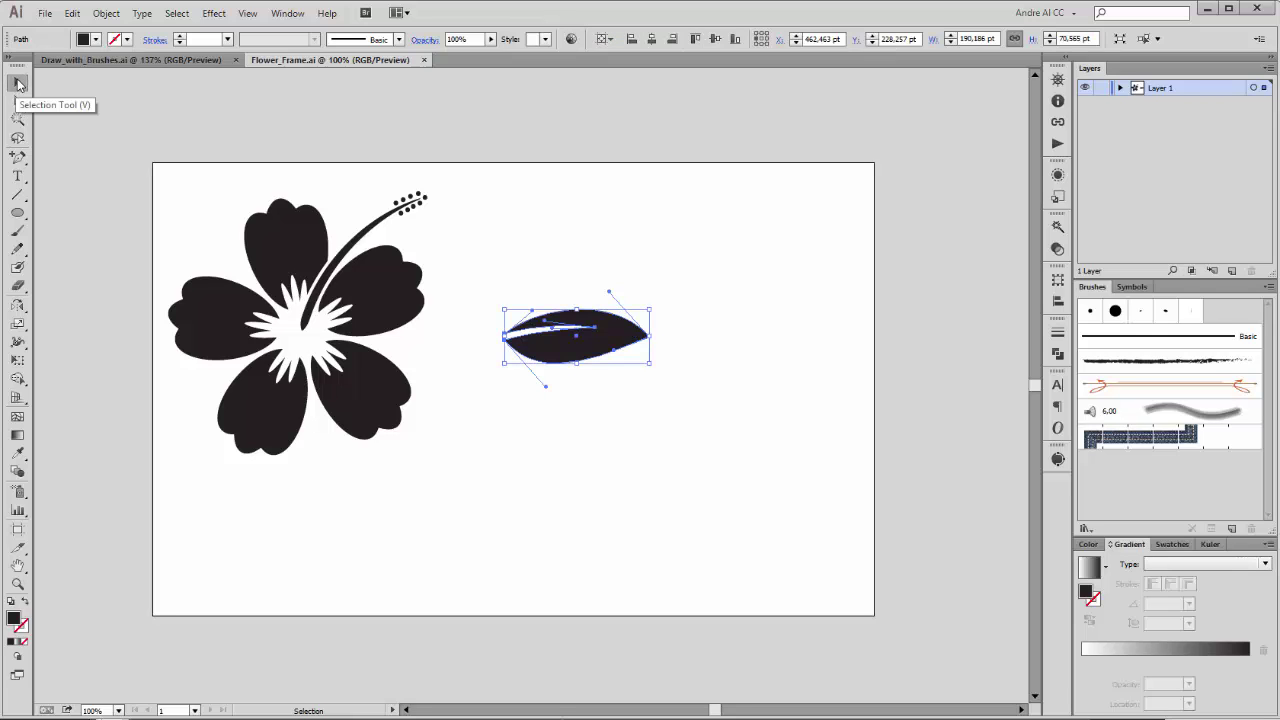
click(563, 345)
mouse_move(565, 353)
mouse_down()
mouse_move(735, 312)
mouse_move(640, 290)
mouse_move(918, 293)
mouse_move(1150, 415)
mouse_up()
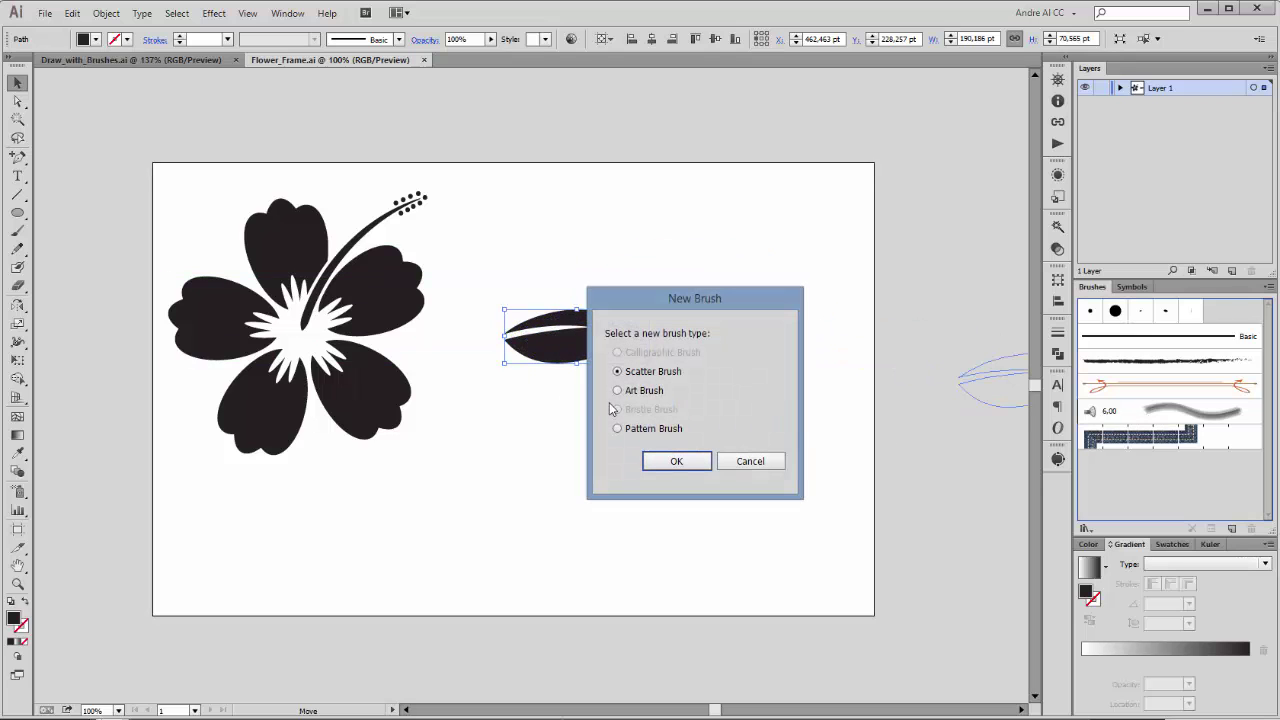
click(618, 390)
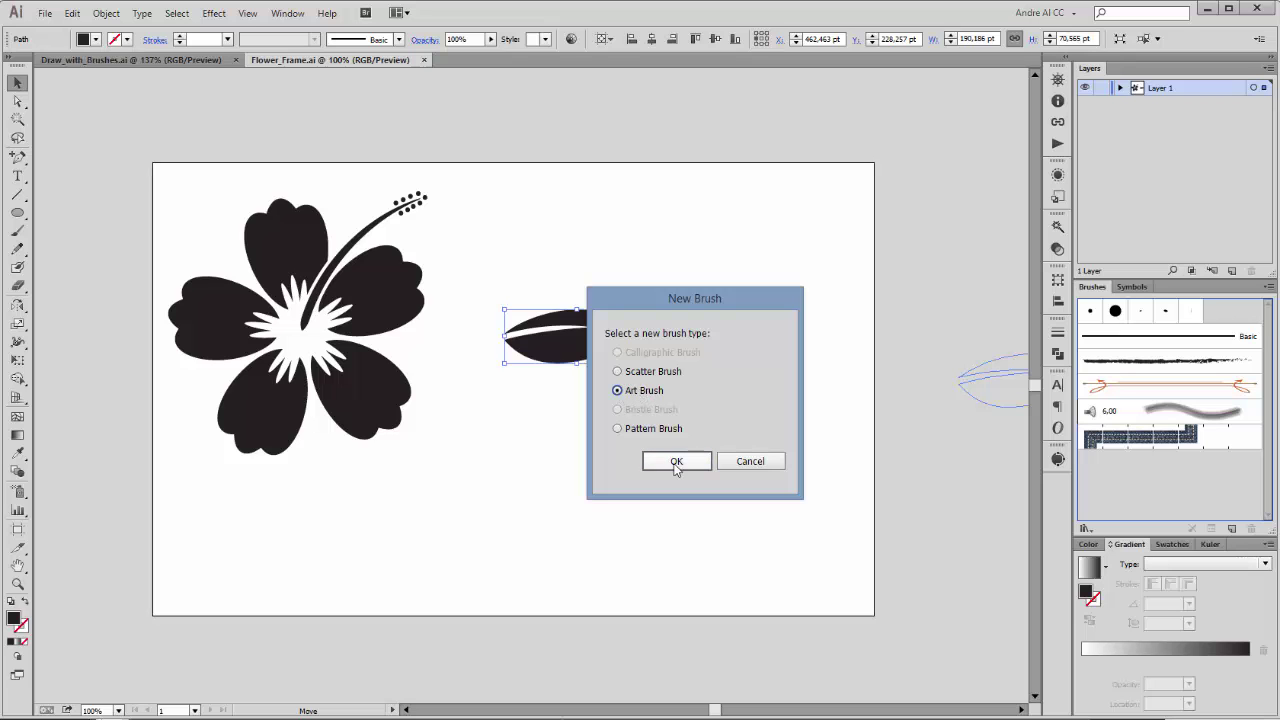
click(677, 460)
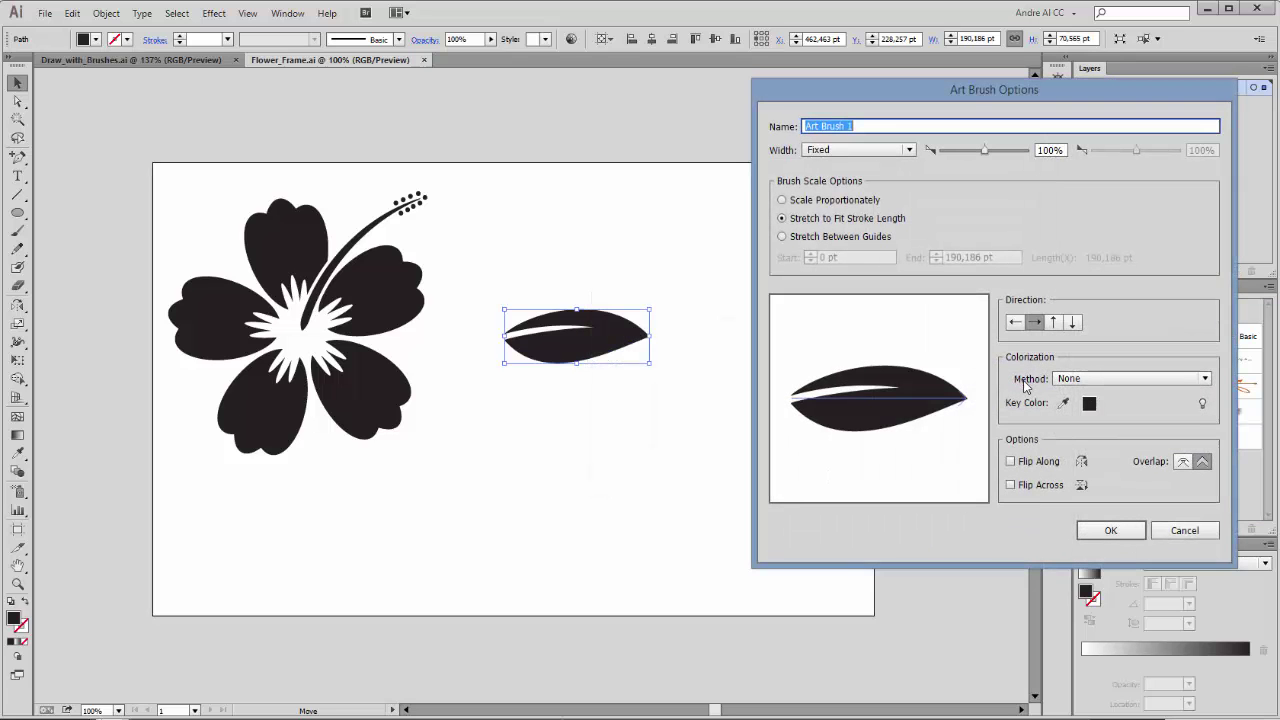
click(1083, 382)
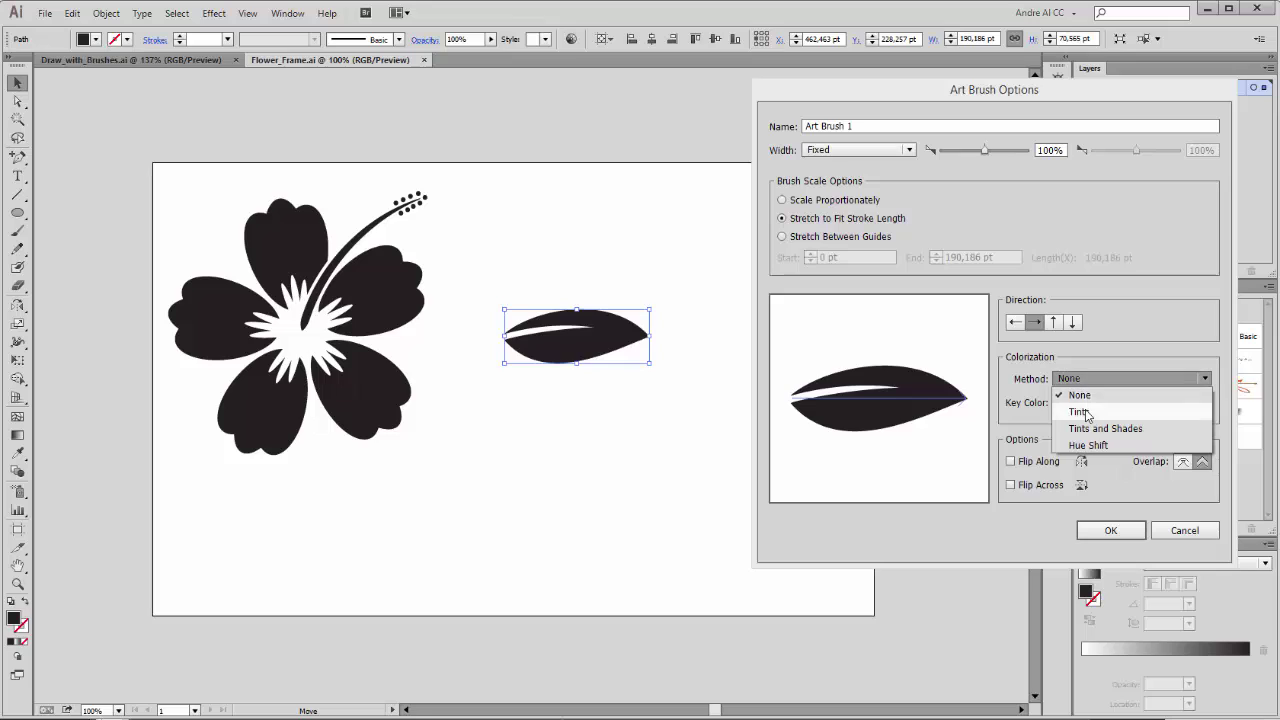
click(1084, 411)
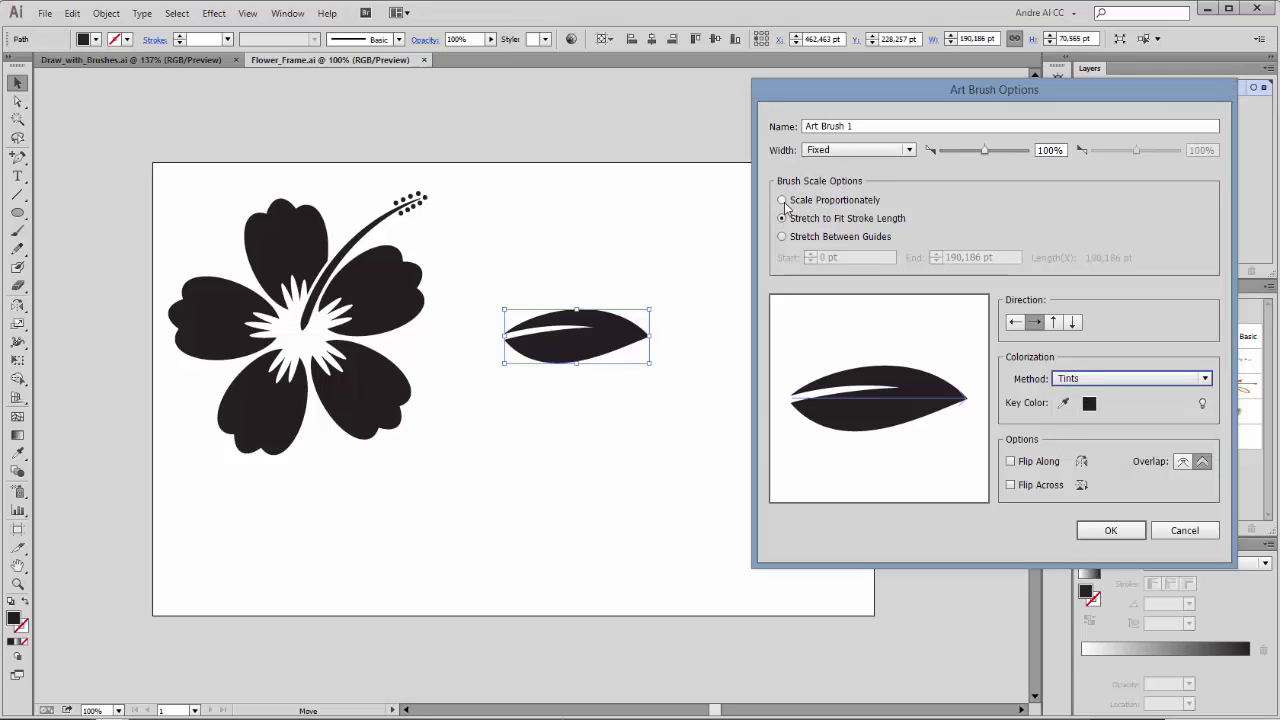
click(845, 203)
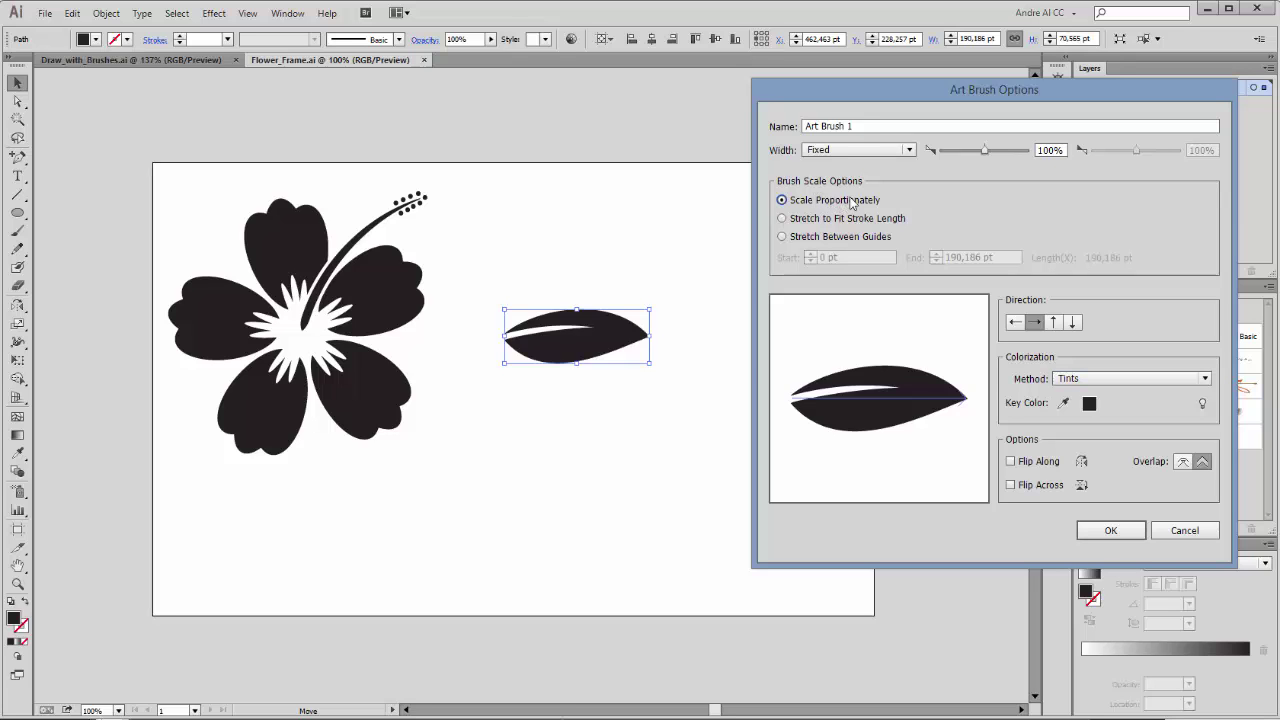
click(1133, 530)
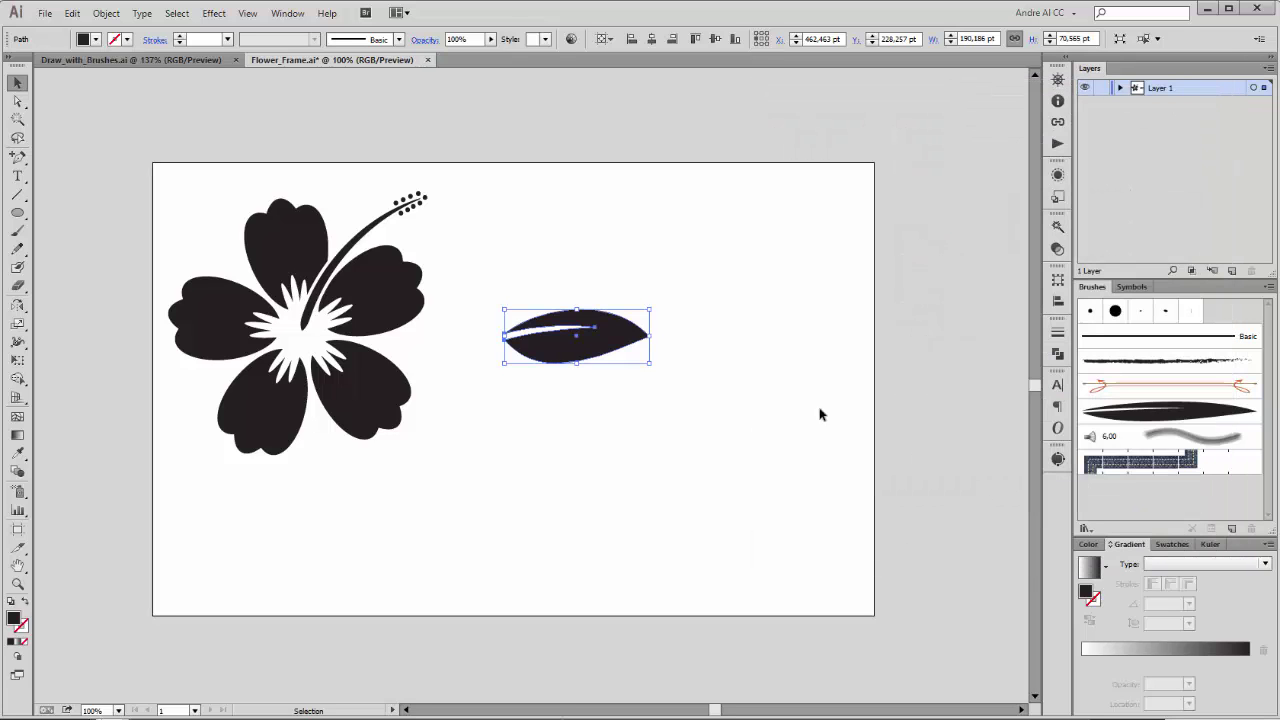
Move the leaf up near the artboard's top edge and paint two leaves fanning rightward below it with the new leaf brush.
drag(620, 336, 629, 214)
click(731, 289)
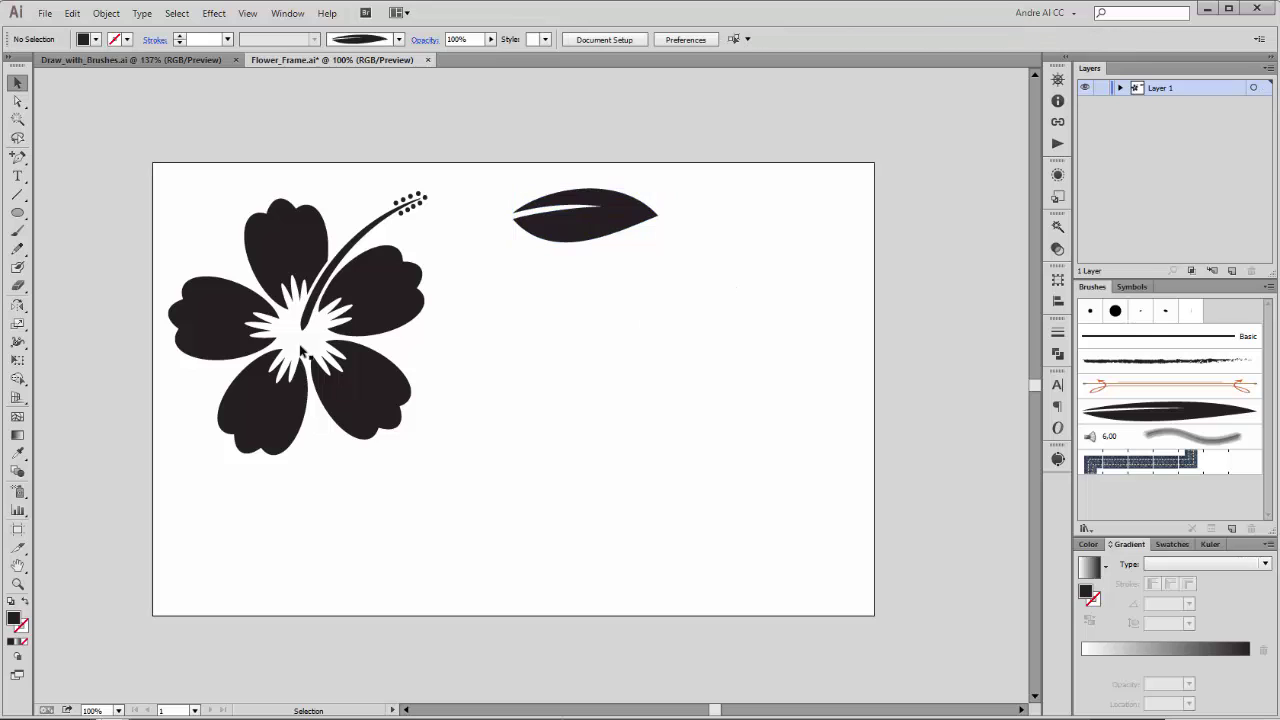
click(17, 230)
click(1169, 411)
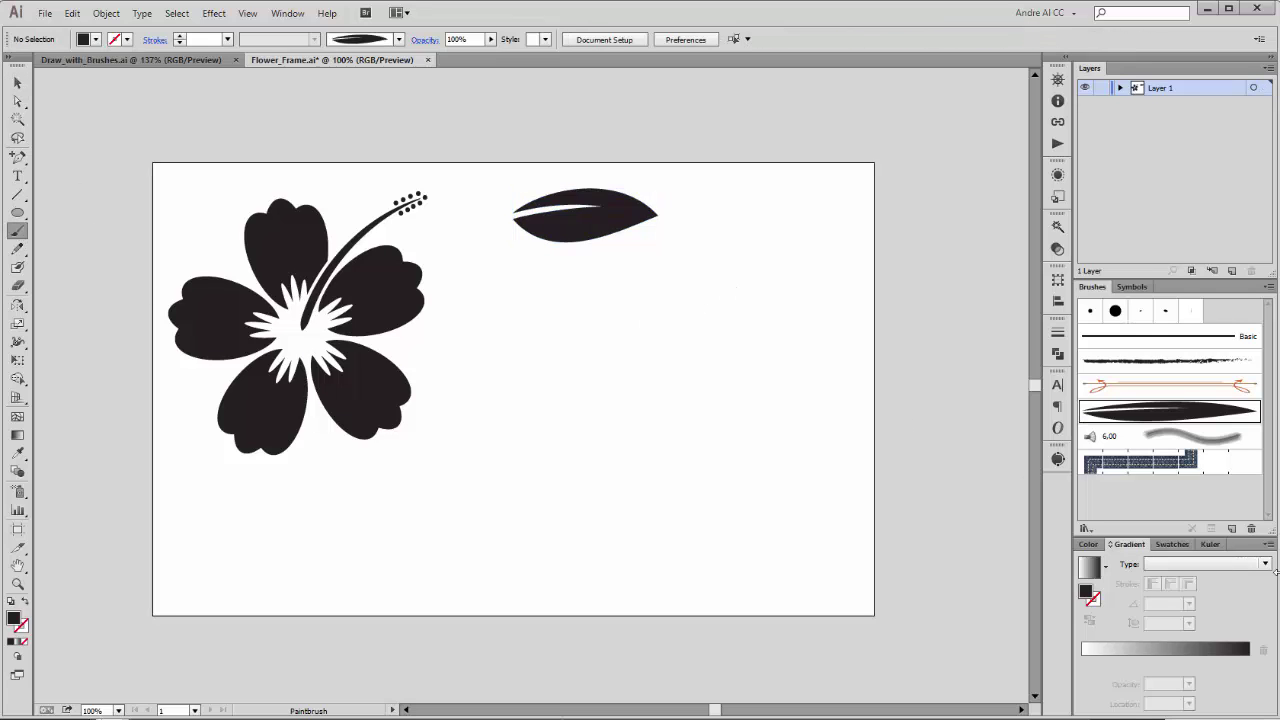
drag(582, 447, 671, 390)
drag(691, 495, 693, 496)
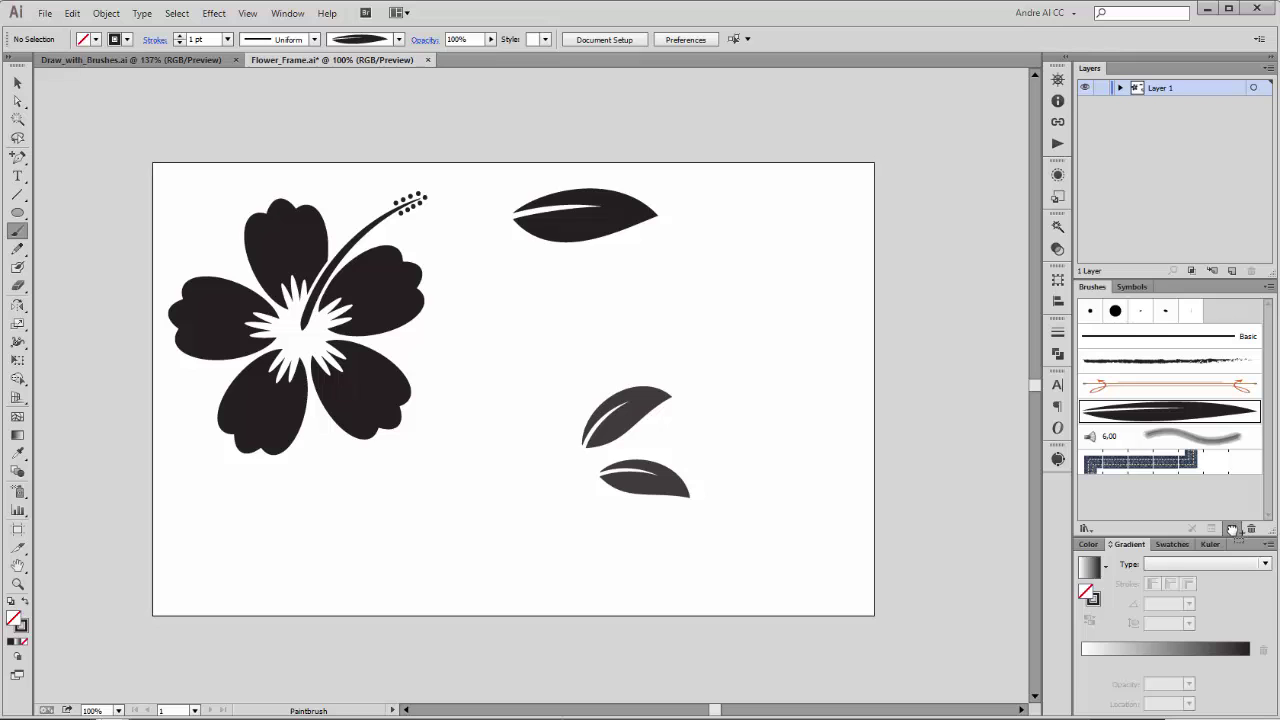
Duplicate the leaf art brush and turn on Flip Across for the copy.
drag(1233, 529, 1233, 530)
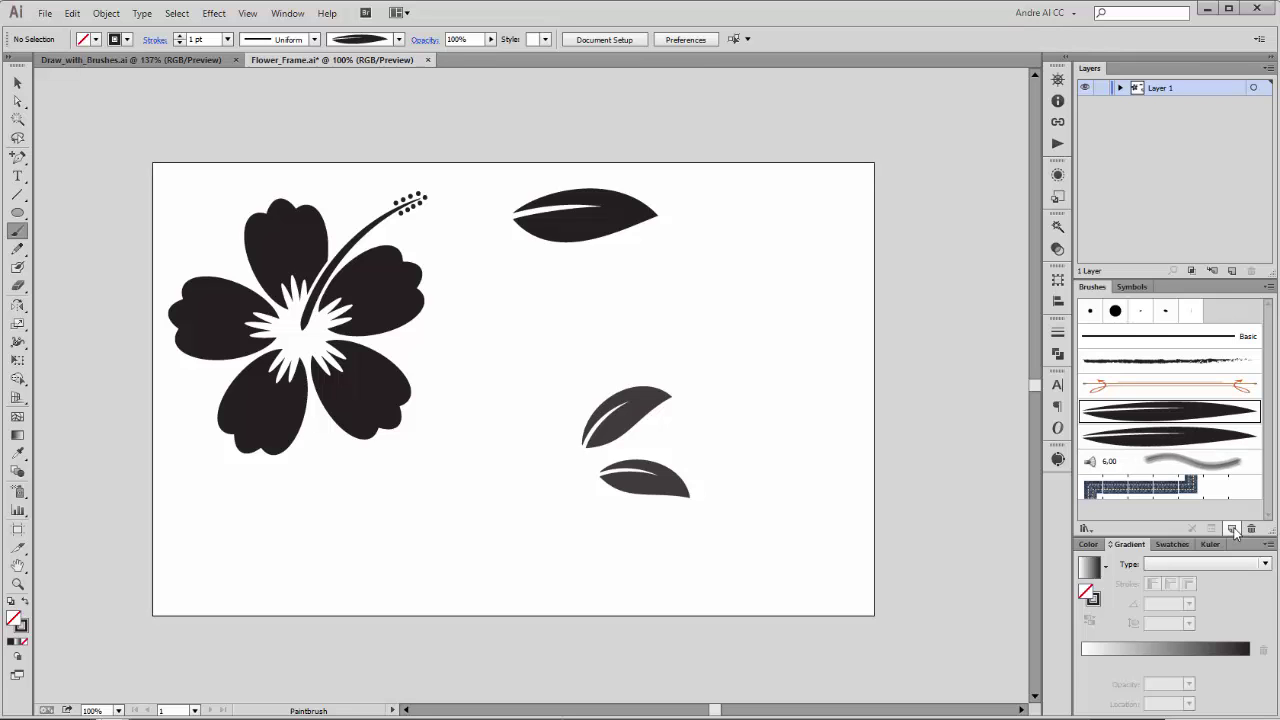
click(1187, 440)
double_click(1178, 438)
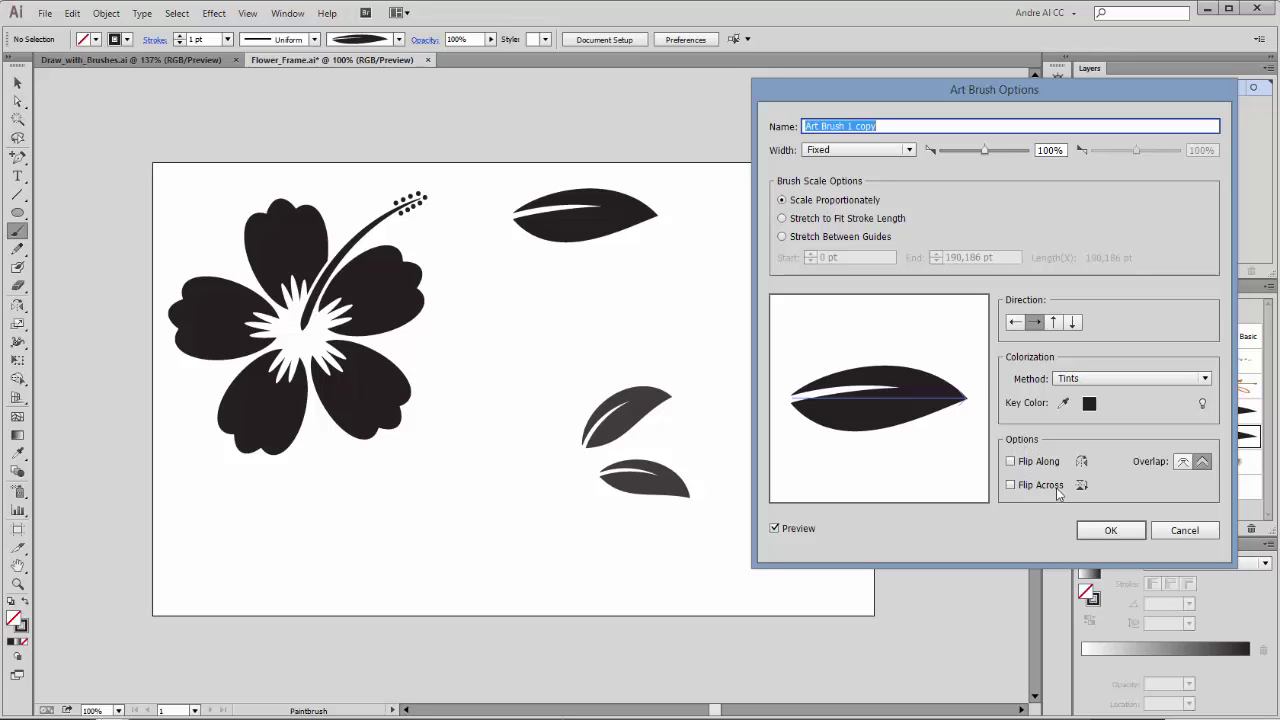
click(1011, 486)
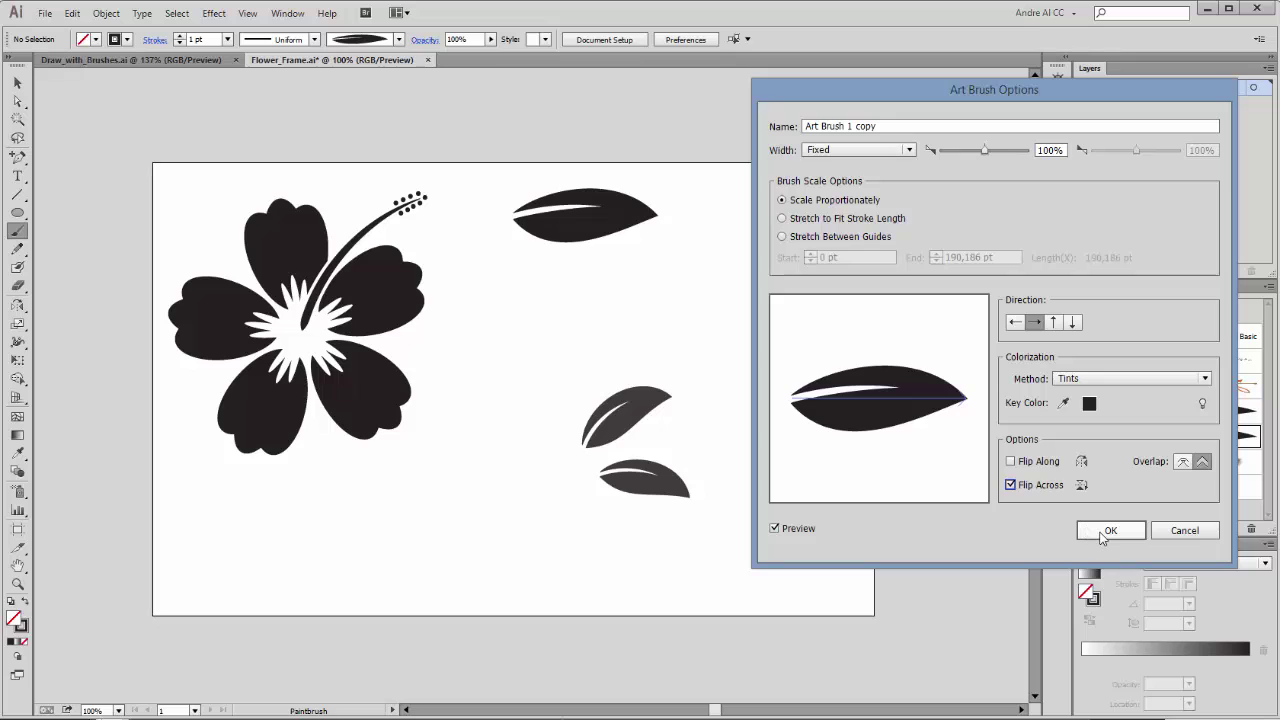
click(1103, 532)
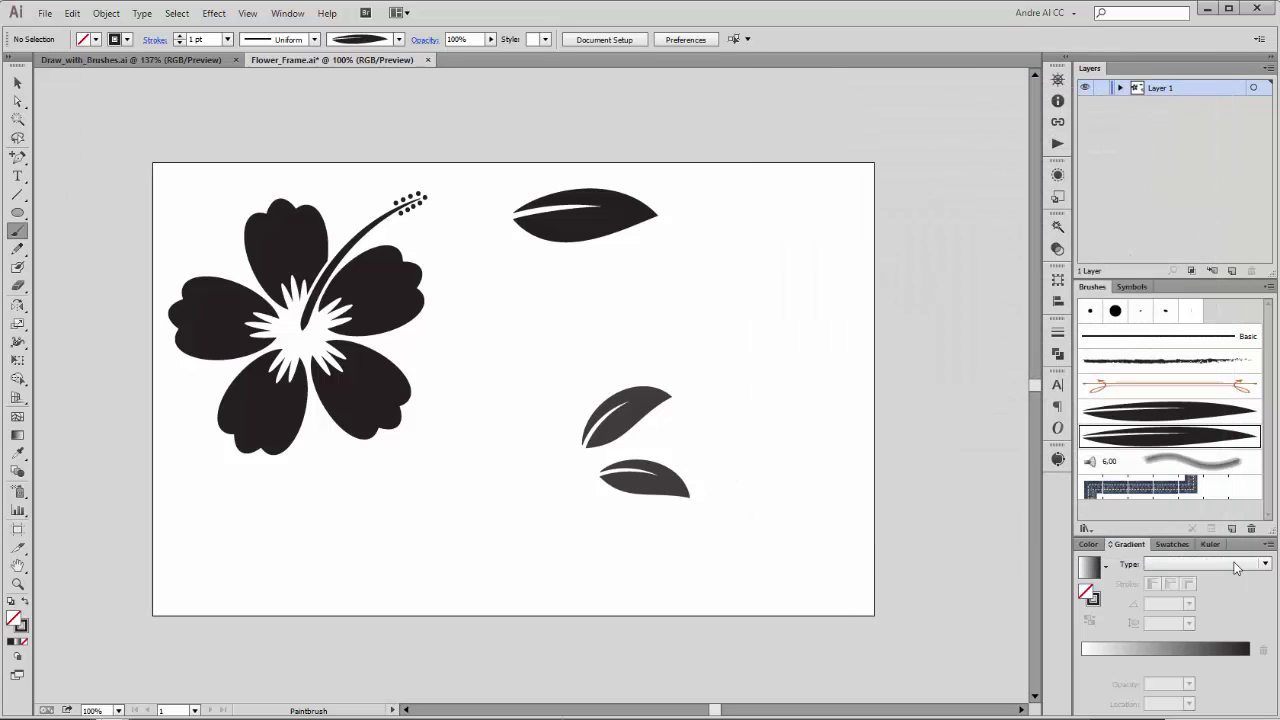
Paint two leaves fanning leftward, opposite the existing pair, with the flipped leaf brush.
drag(568, 460, 490, 416)
drag(575, 478, 478, 518)
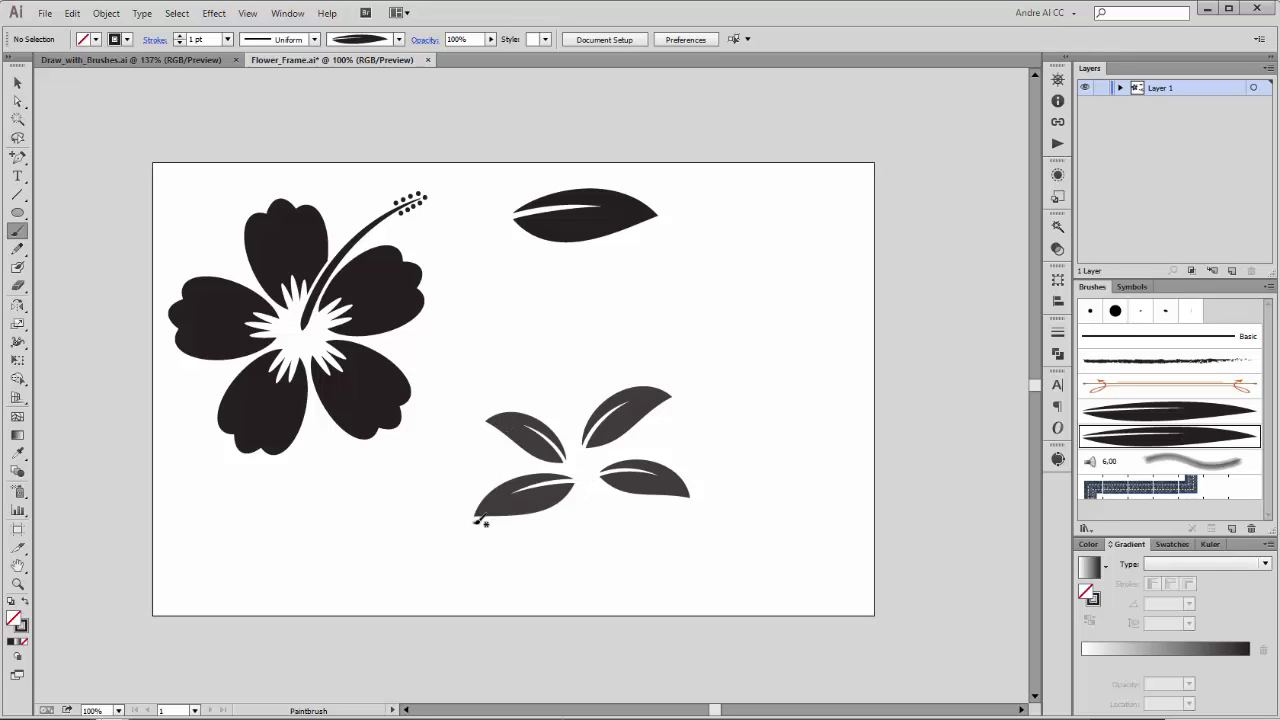
click(17, 82)
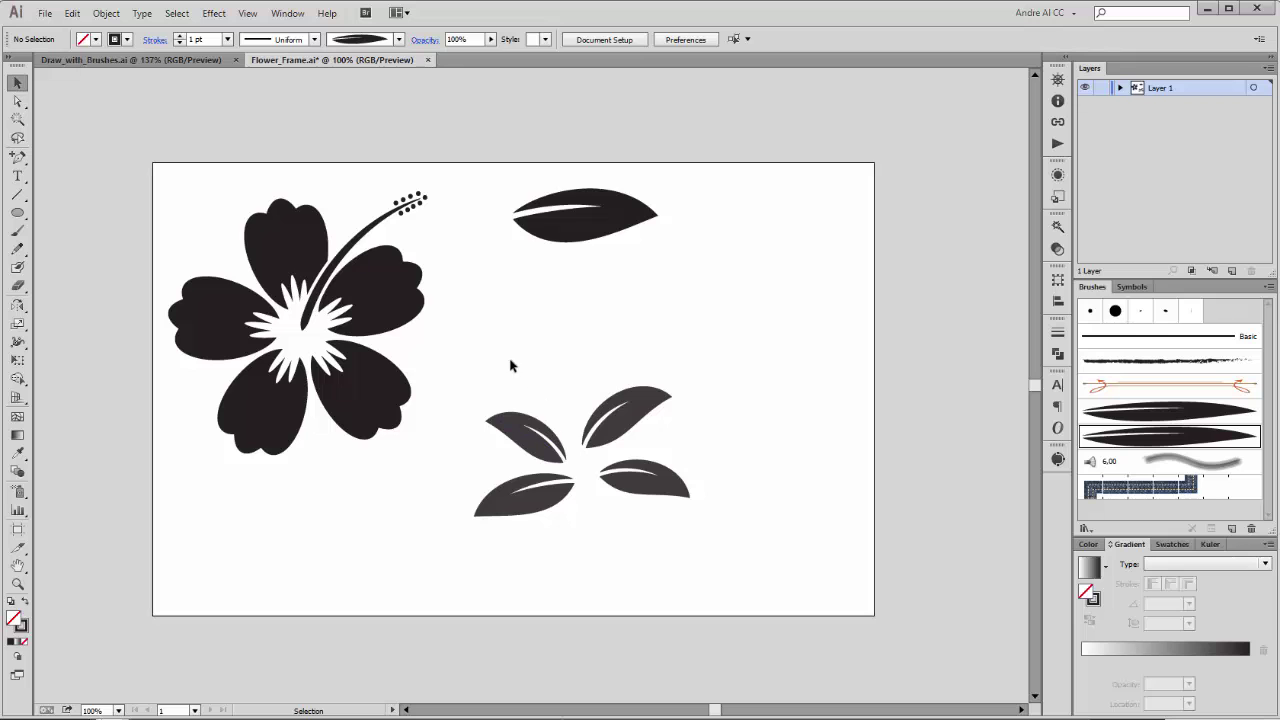
Delete the four brush-painted leaves and add a new layer beneath Layer 1.
mouse_move(503, 358)
mouse_down()
mouse_move(646, 534)
mouse_move(748, 562)
mouse_up()
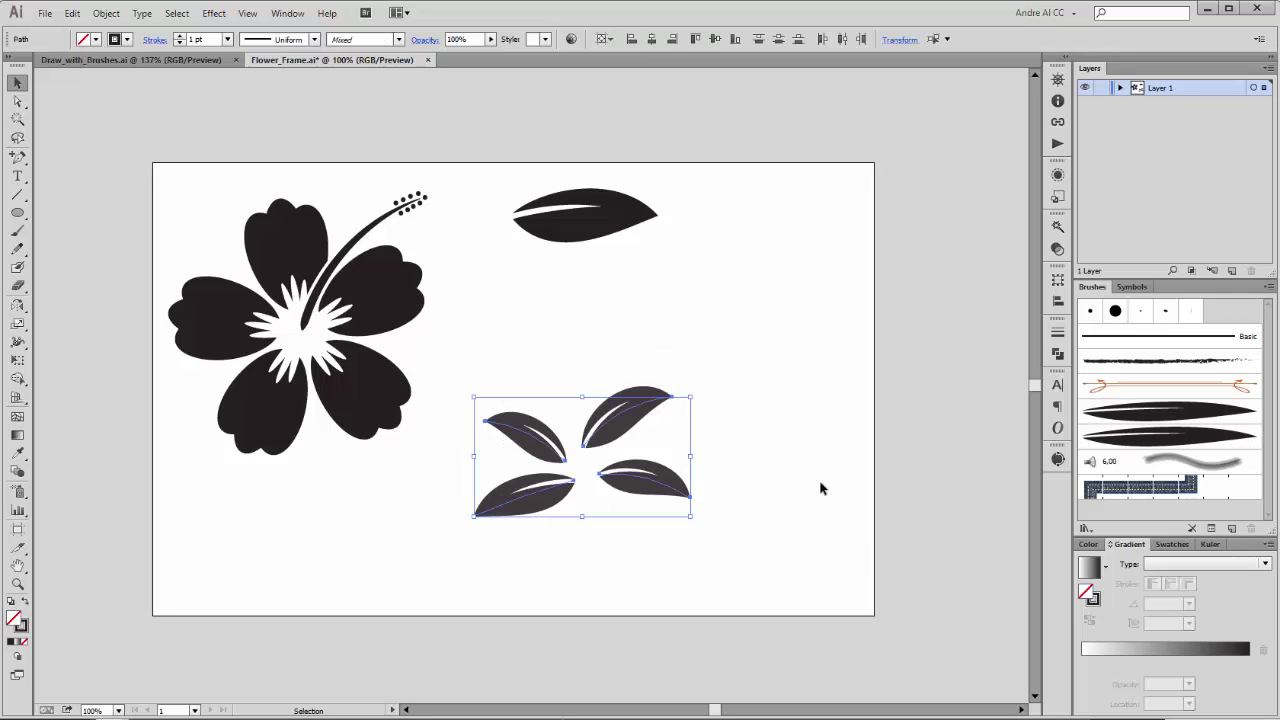
key(Delete)
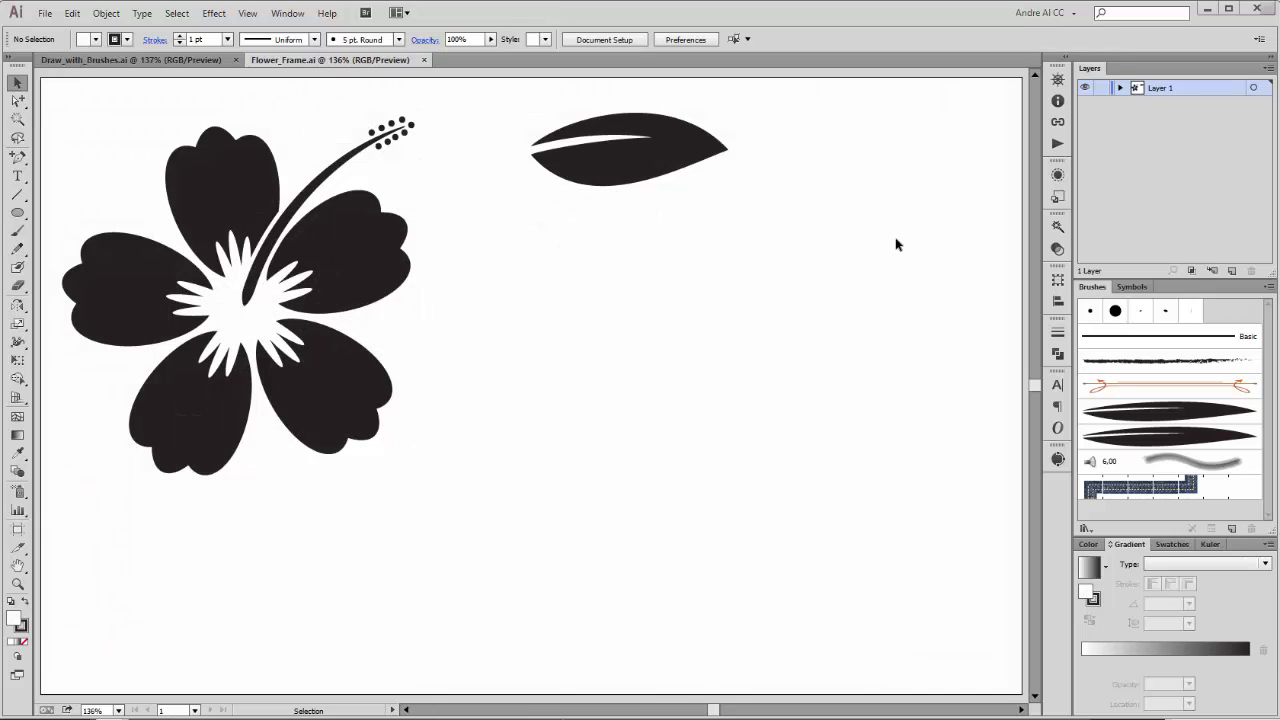
click(1232, 271)
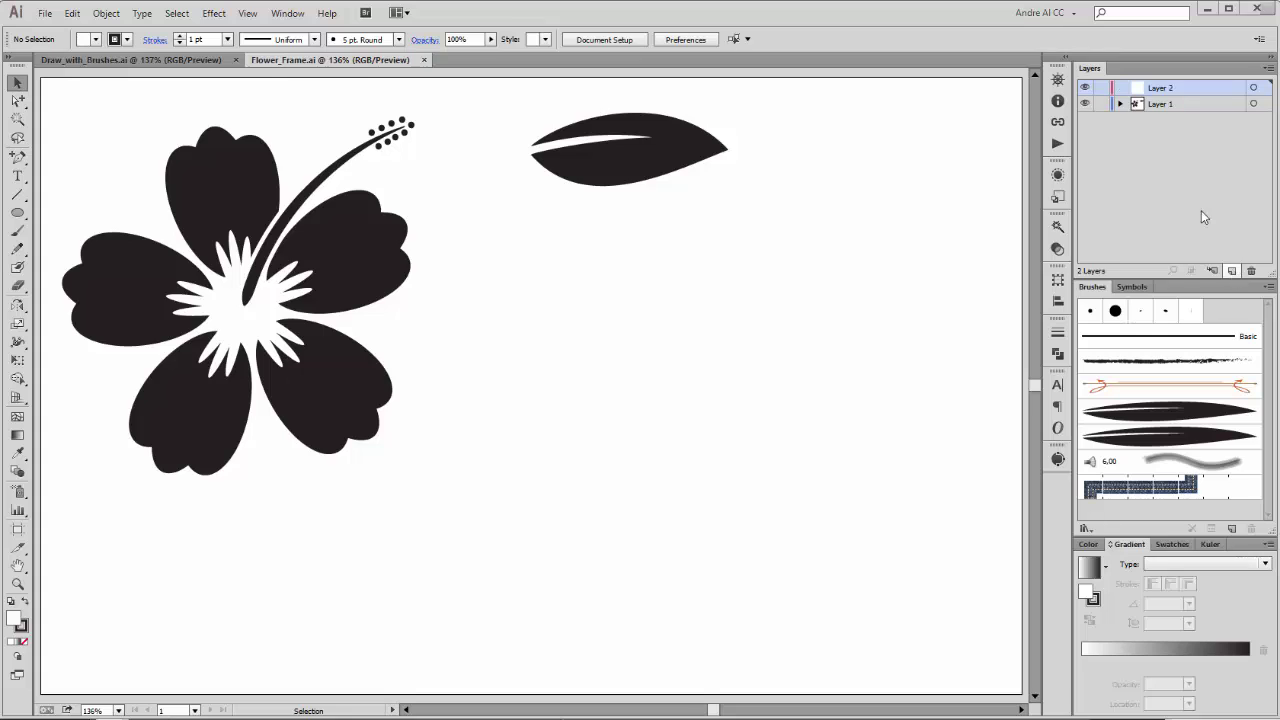
drag(1190, 87, 1194, 122)
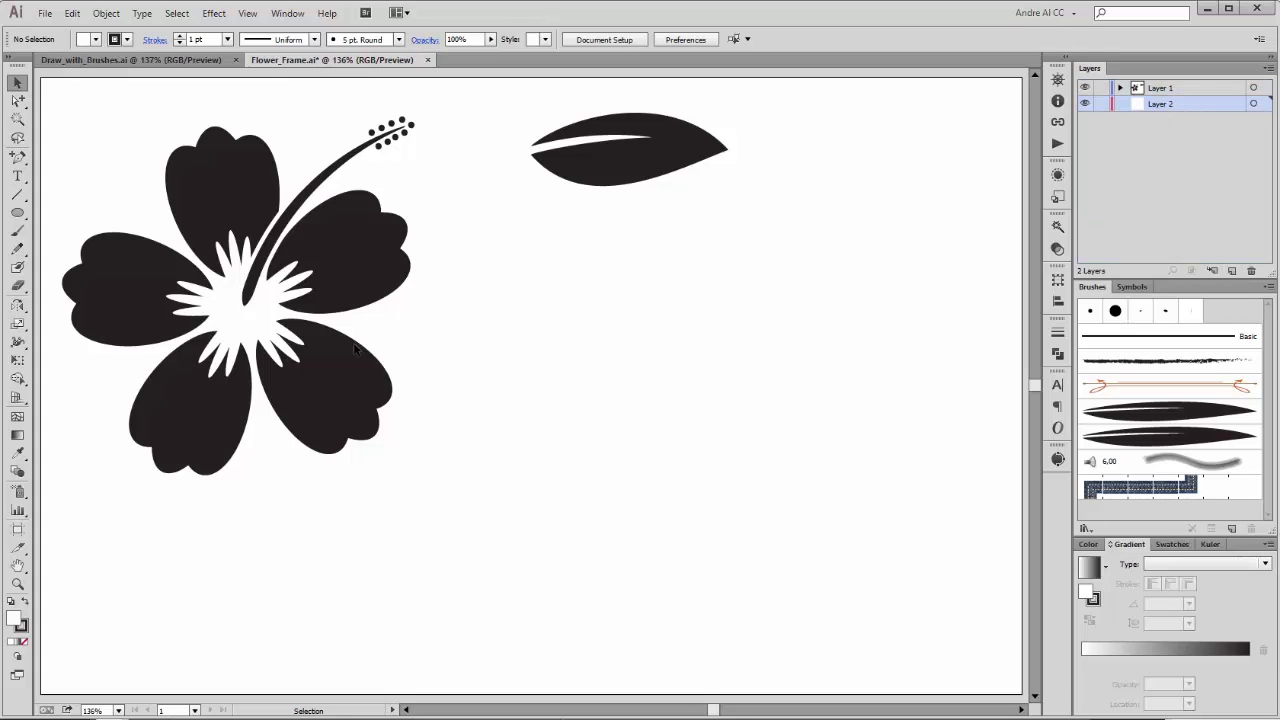
Draw an ellipse about 583 by 366 pt on Layer 2, with no fill and a 12 pt stroke.
click(18, 212)
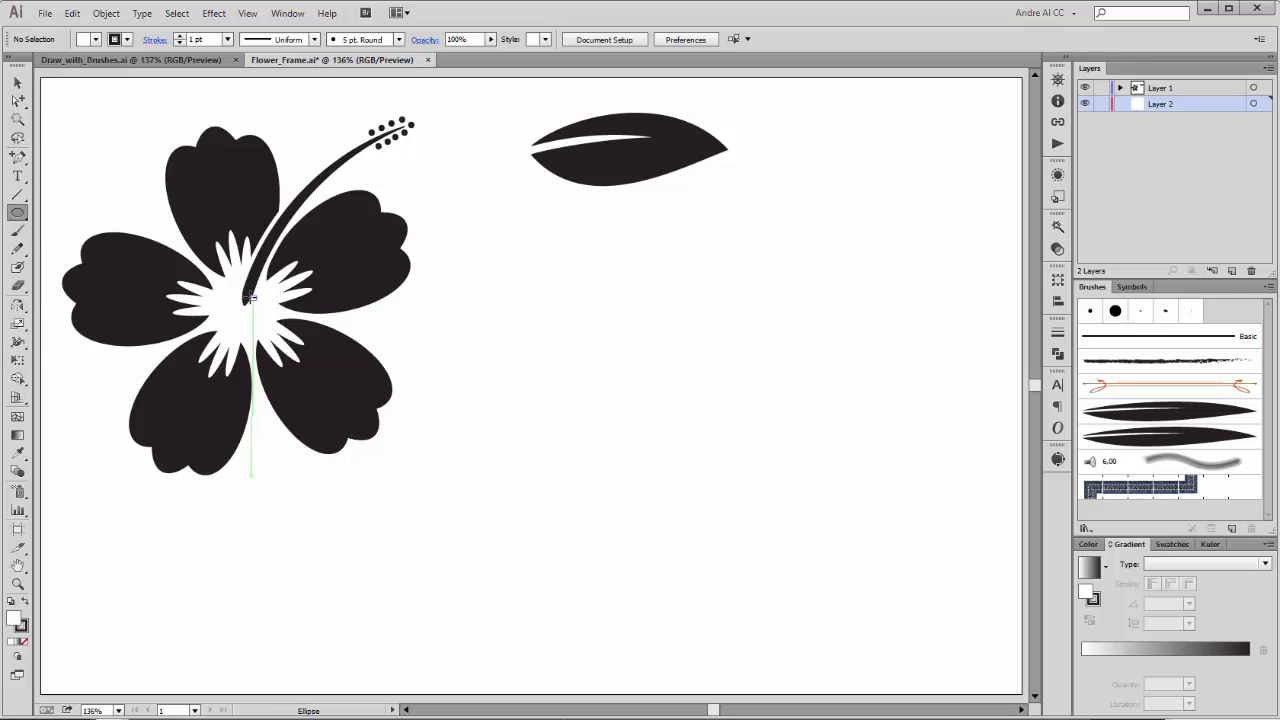
drag(250, 296, 851, 581)
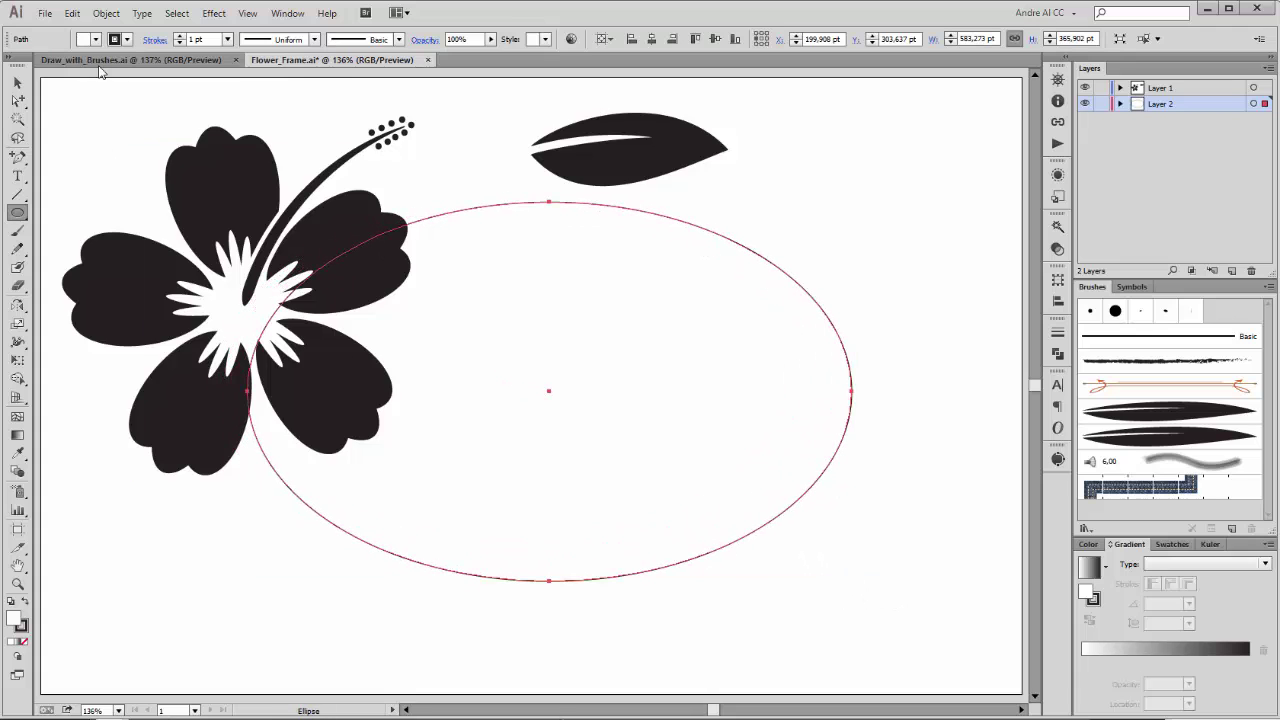
click(95, 39)
click(10, 64)
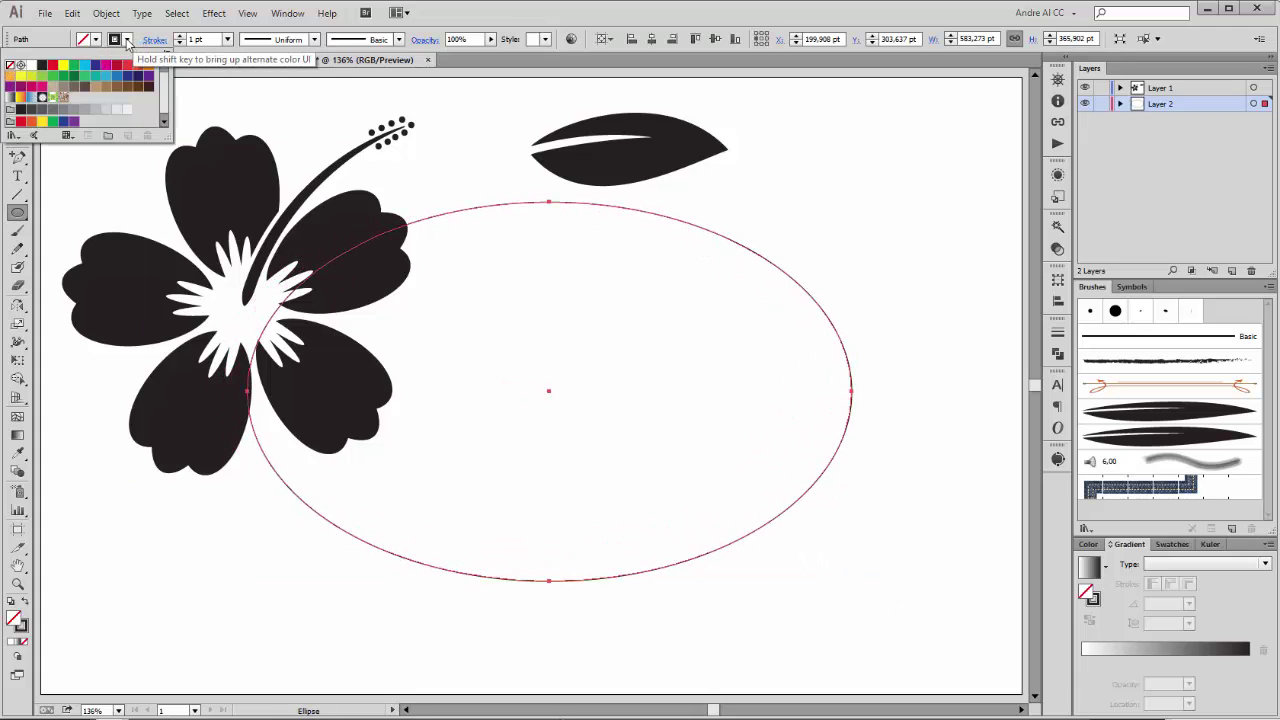
click(180, 37)
click(180, 37)
click(180, 37)
click(180, 37)
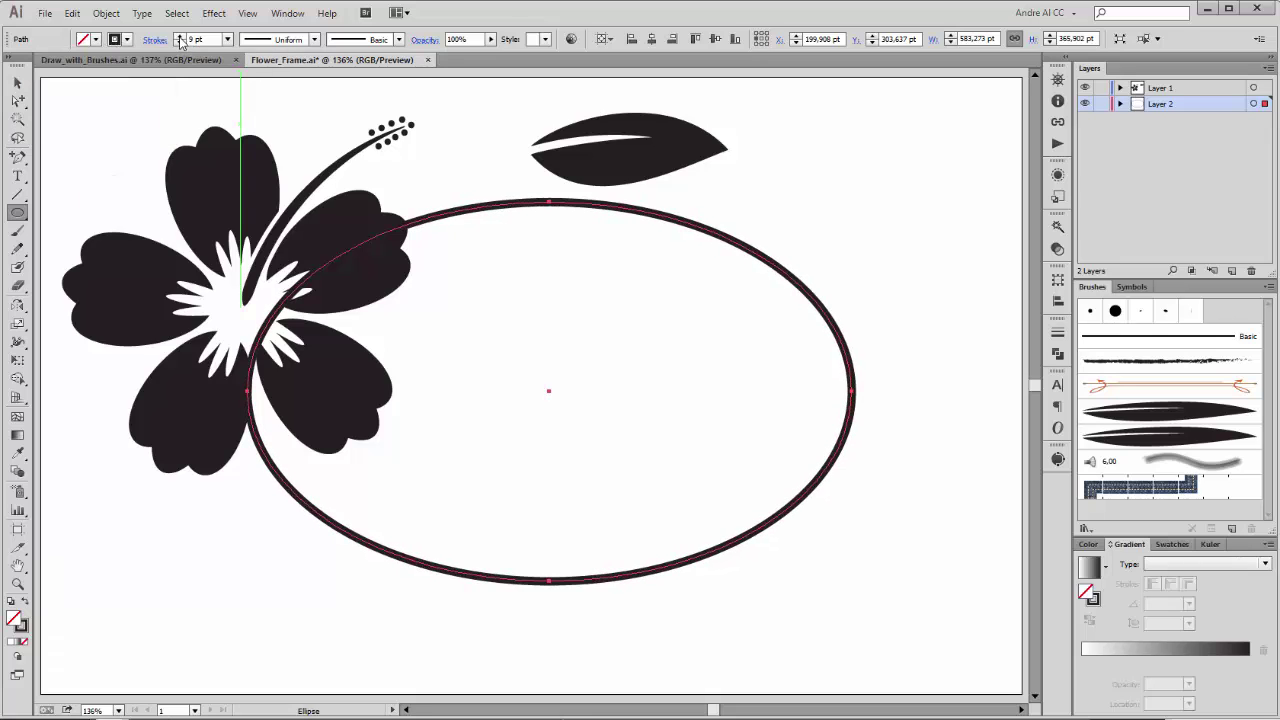
click(180, 37)
click(180, 37)
click(180, 37)
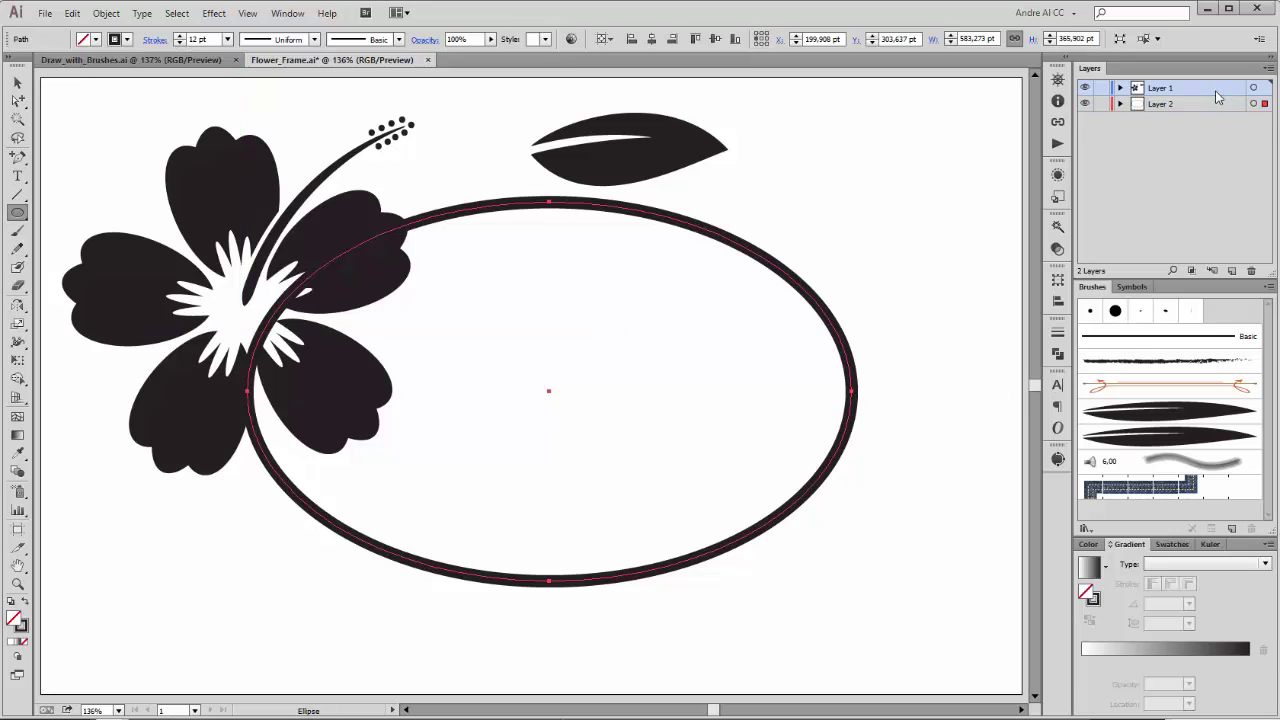
Delete the remaining leaf shape and move the whole flower onto the ellipse's lower-left edge.
click(17, 82)
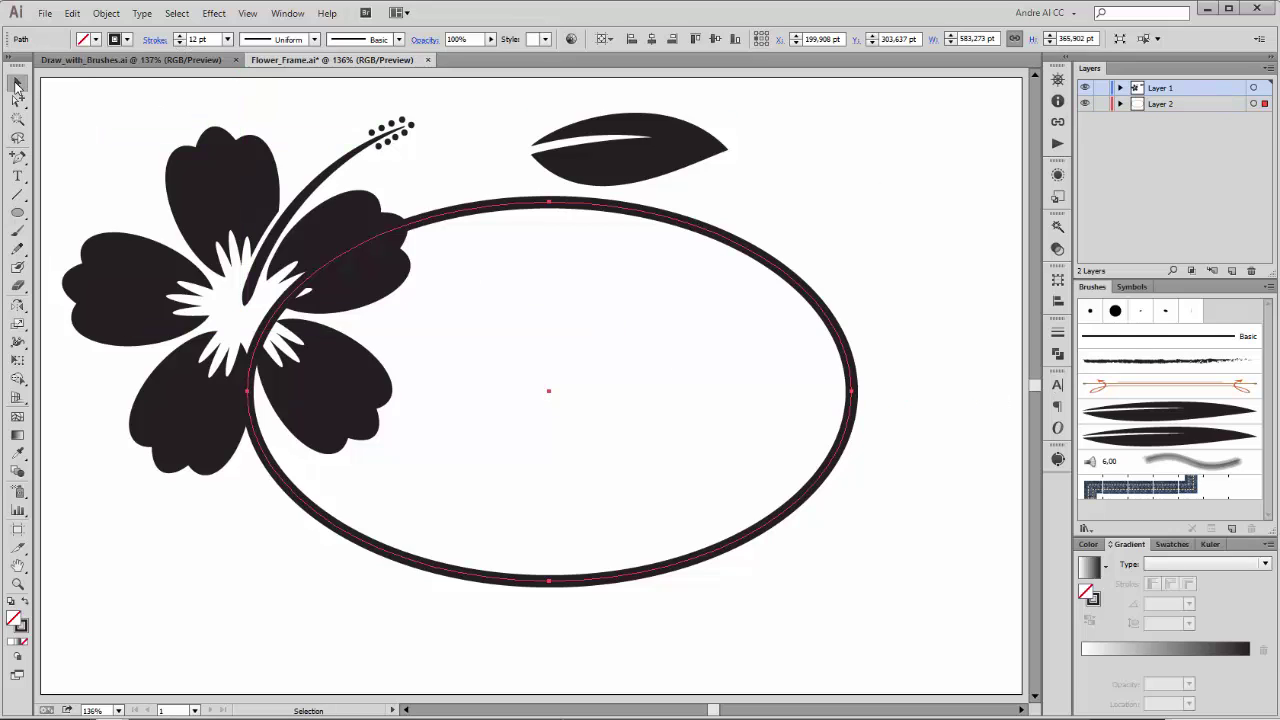
click(660, 160)
key(Delete)
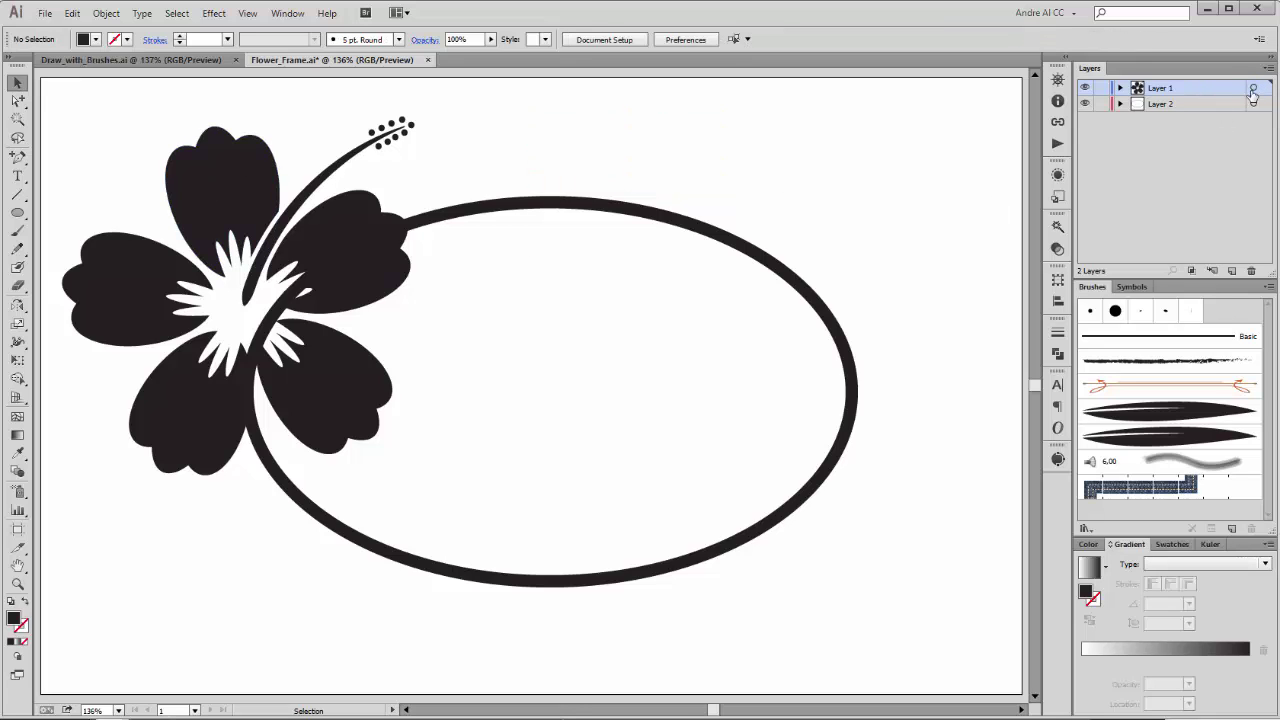
drag(238, 182, 347, 374)
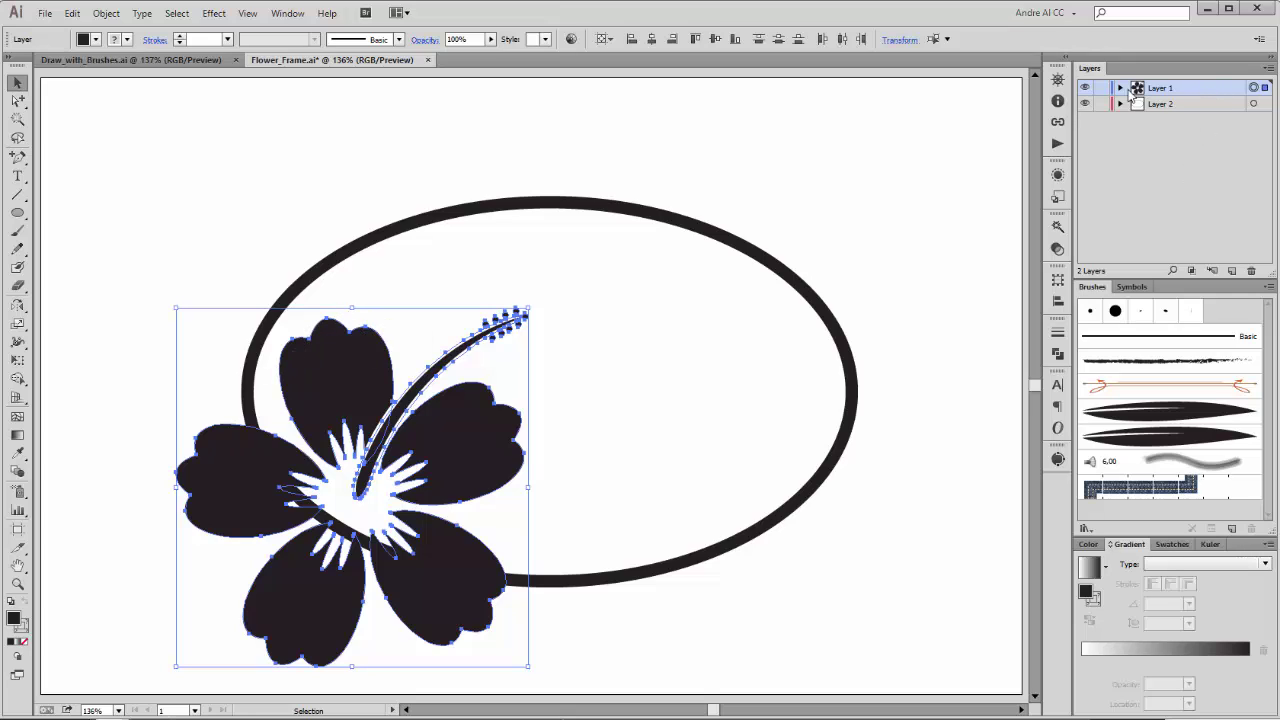
Duplicate Layer 1, target the original layer's flower artwork and hide the copy.
drag(1182, 90, 1236, 270)
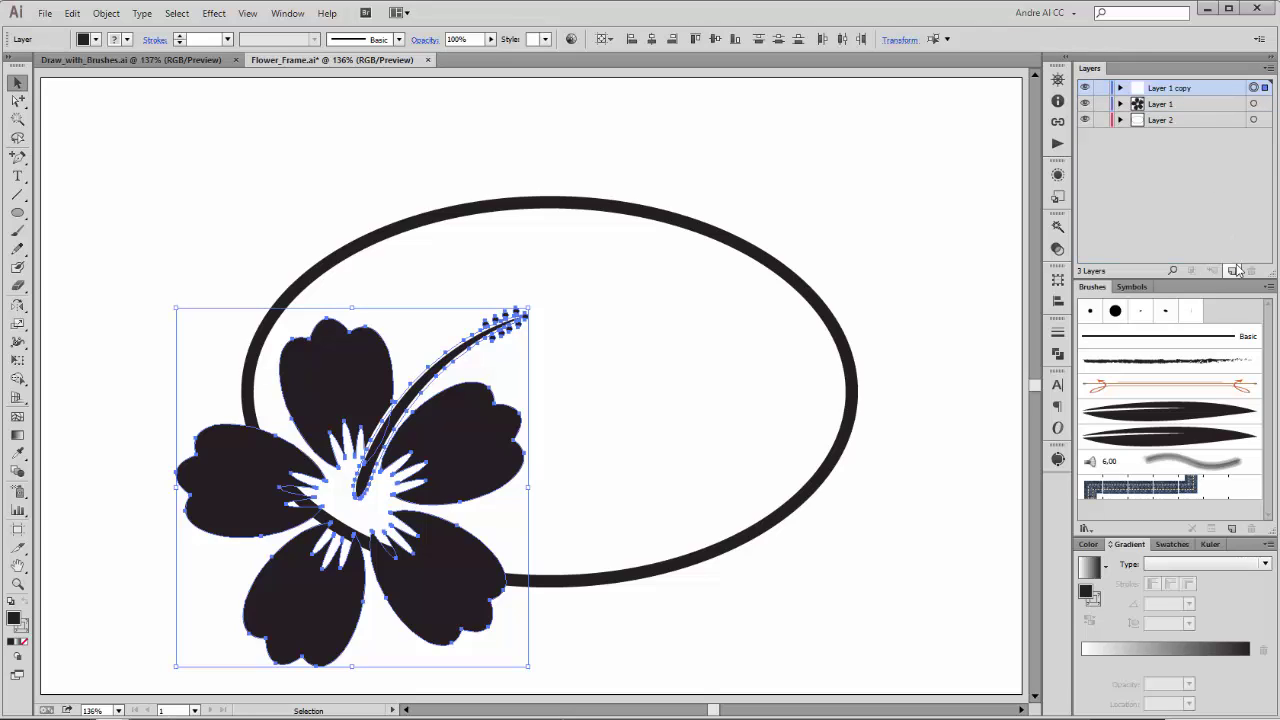
click(1254, 104)
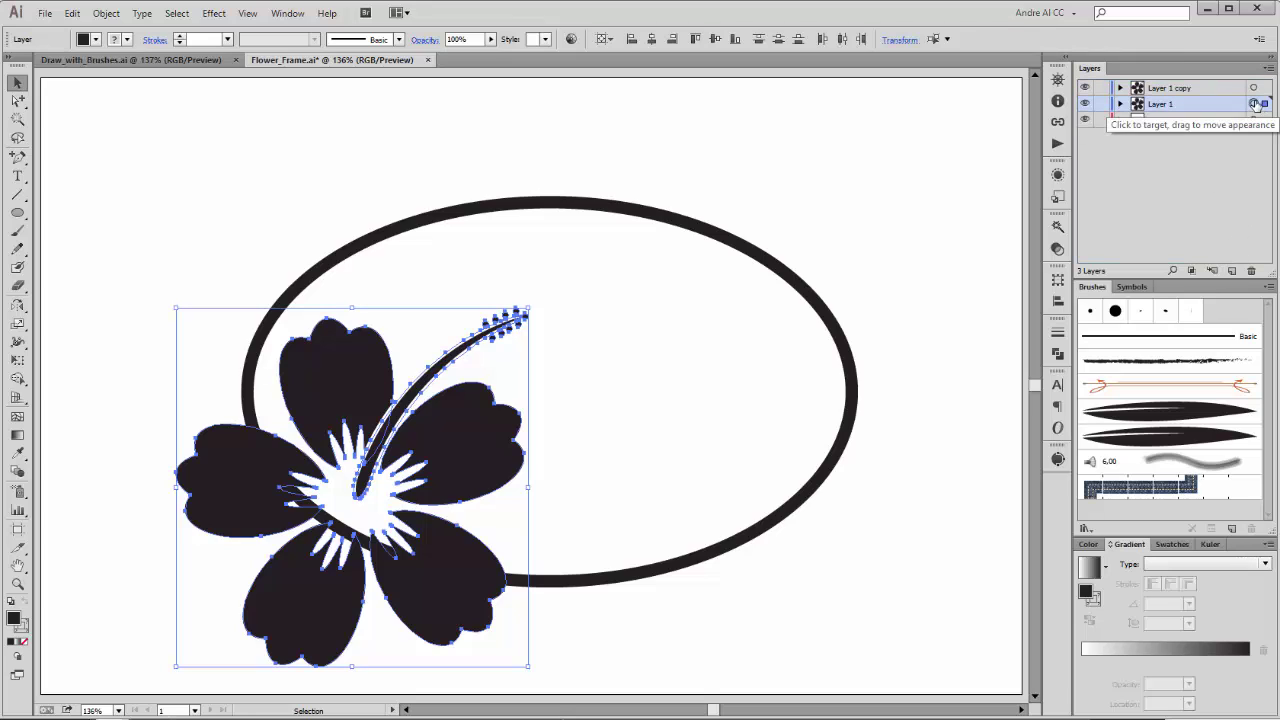
click(1085, 88)
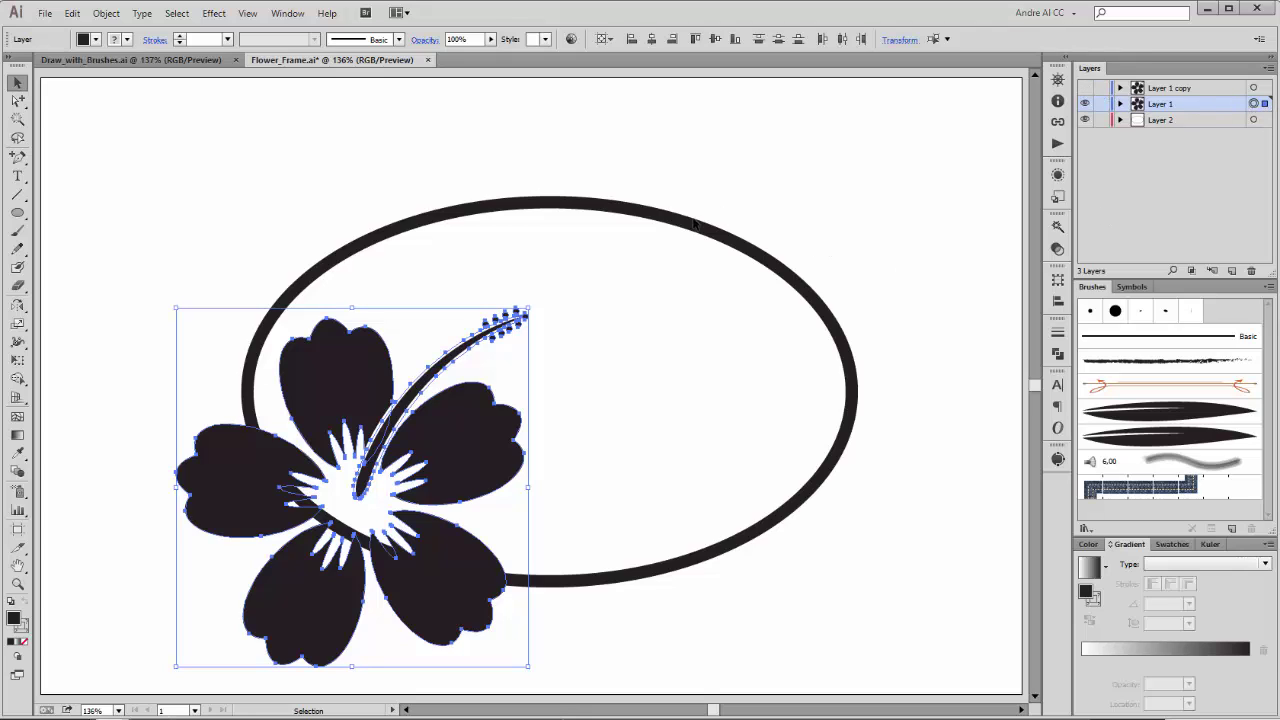
Unite the flower shapes on Layer 1 and give them a 10 pt gray stroke (C=0 M=0 Y=0 K=30).
click(1057, 353)
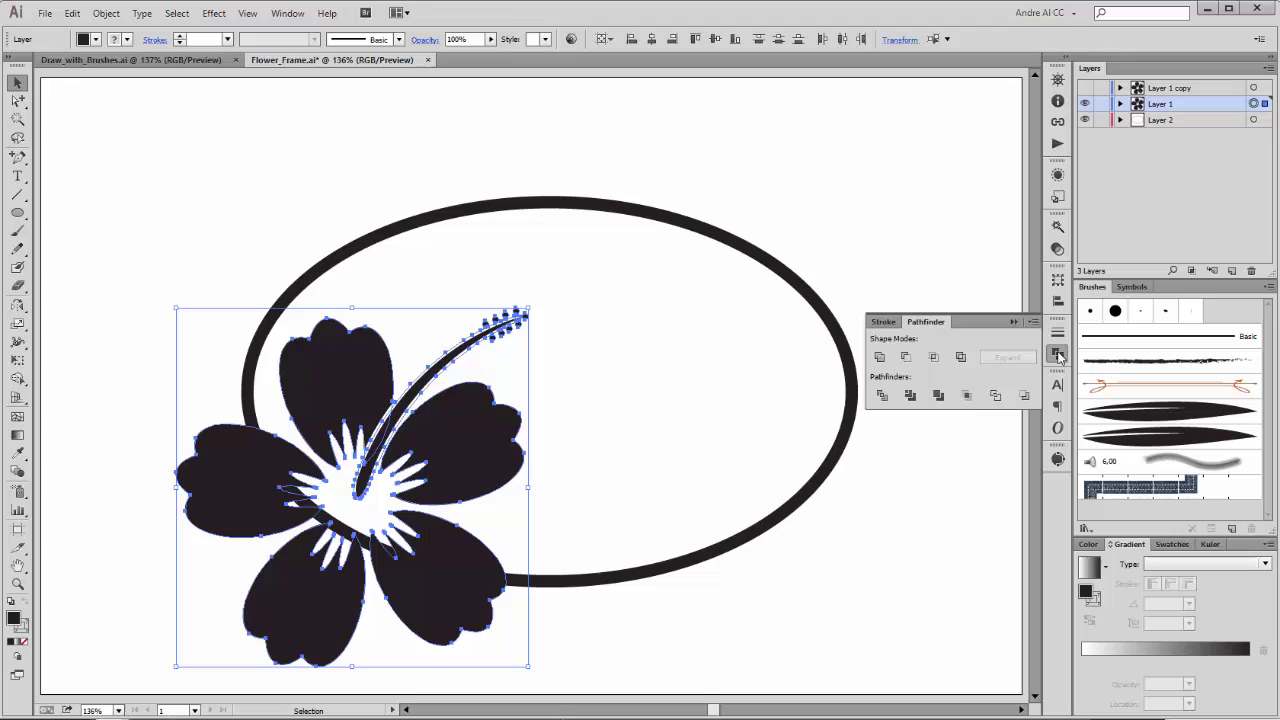
click(880, 358)
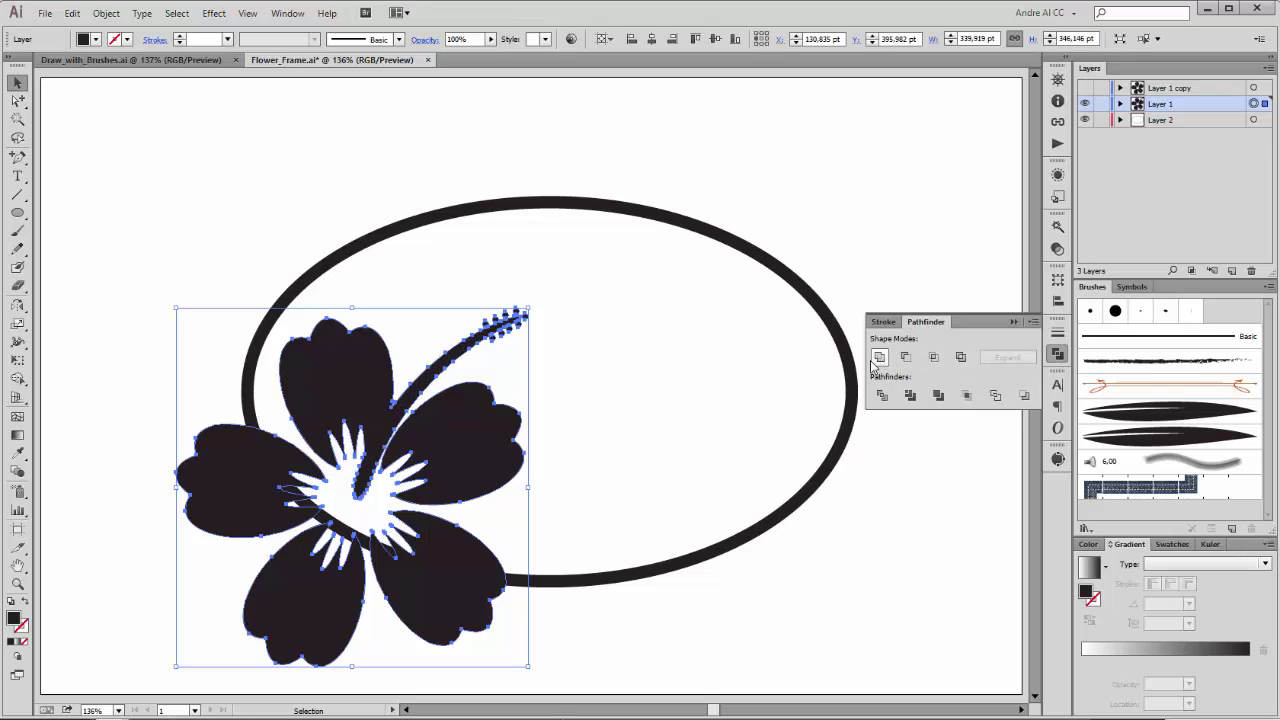
click(126, 40)
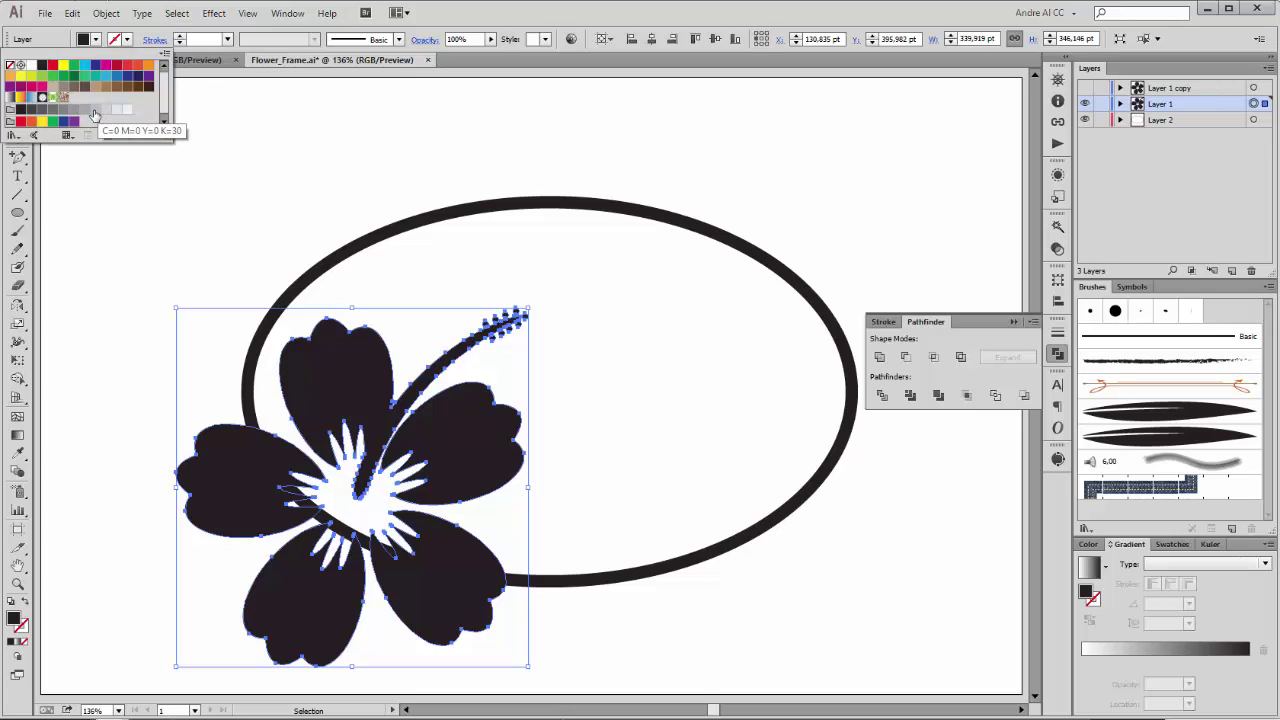
click(95, 111)
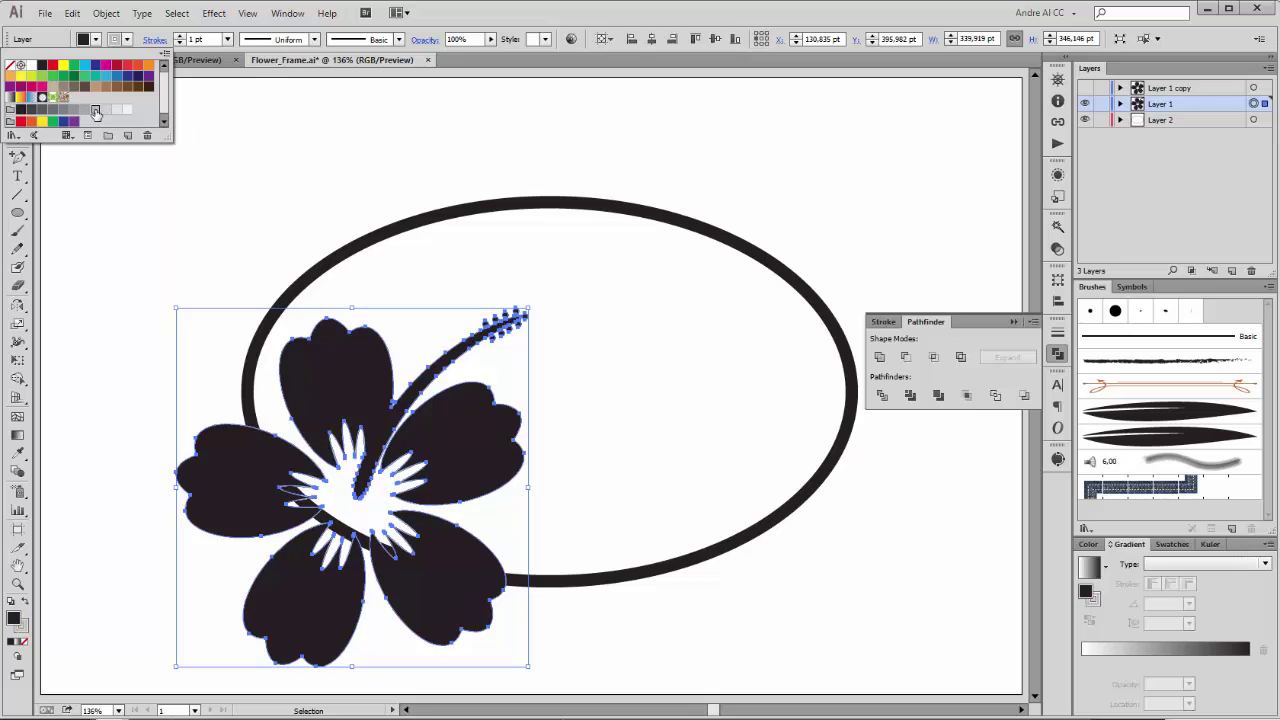
click(181, 37)
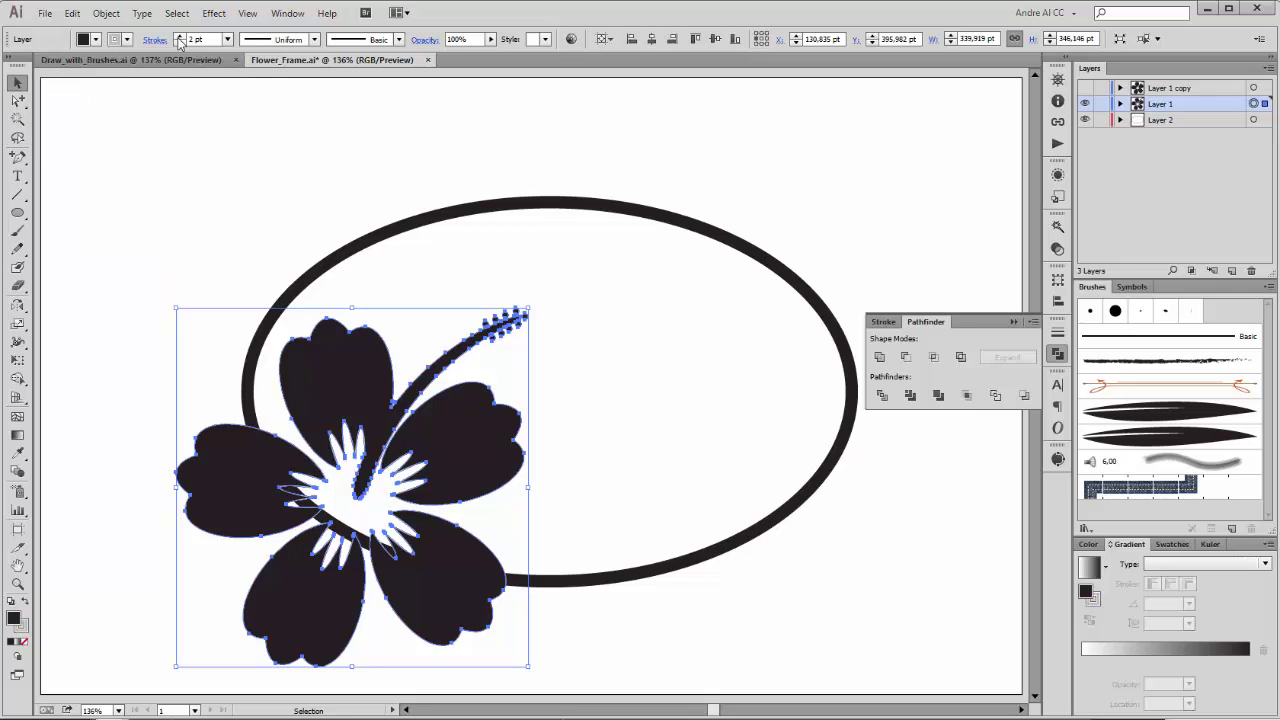
click(181, 37)
click(181, 37)
click(181, 37)
click(181, 37)
click(181, 37)
click(181, 37)
click(181, 37)
click(181, 37)
click(181, 37)
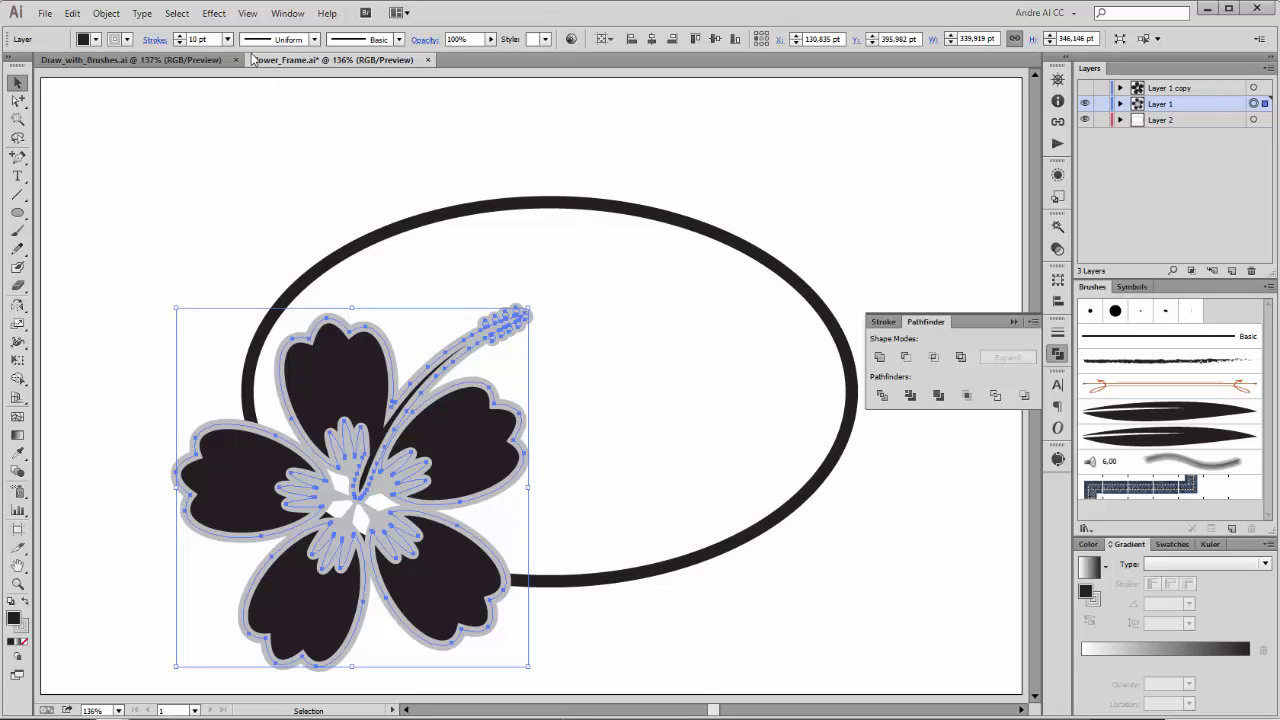
Convert the flower's gray stroke to outlines and unite everything into one solid gray silhouette.
click(106, 13)
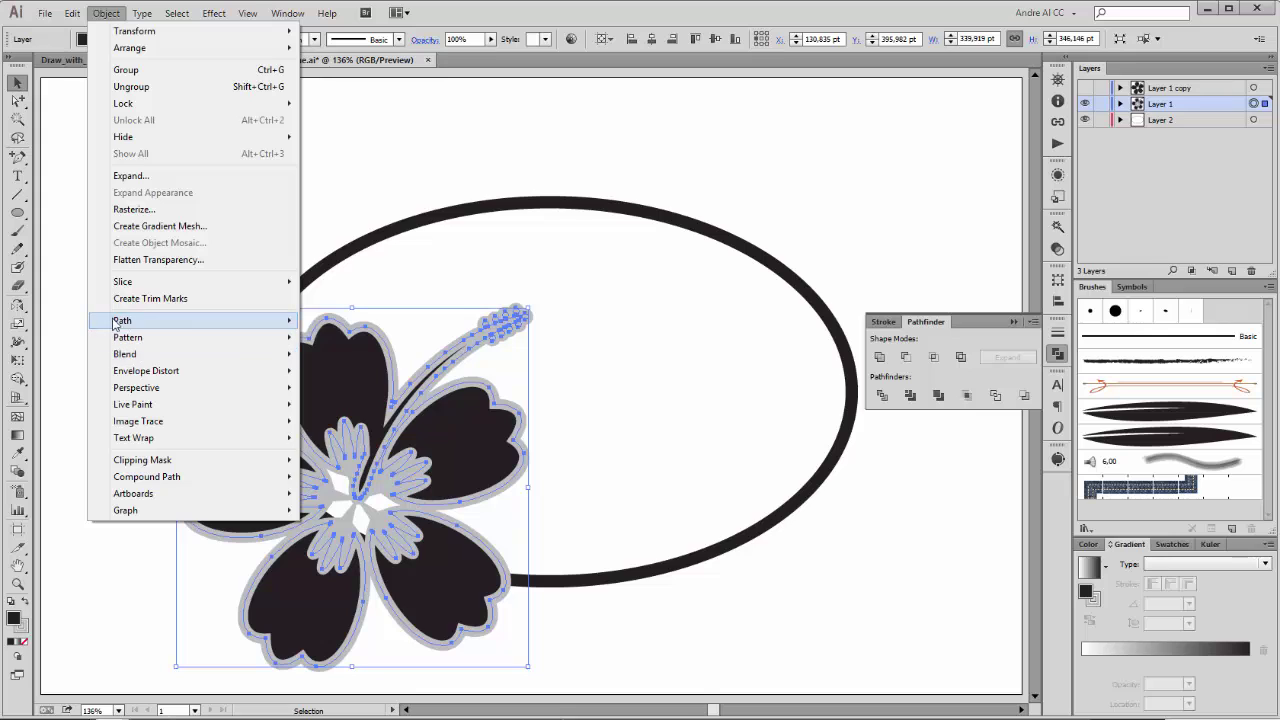
mouse_move(144, 321)
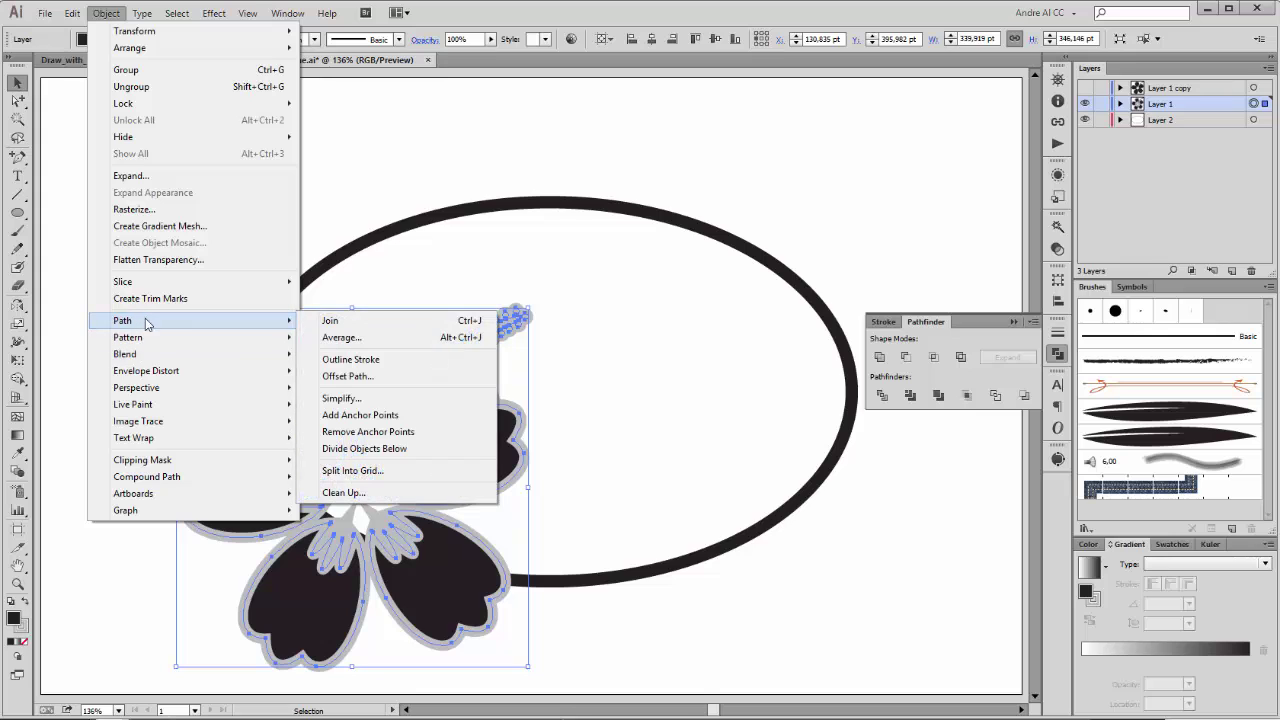
click(343, 360)
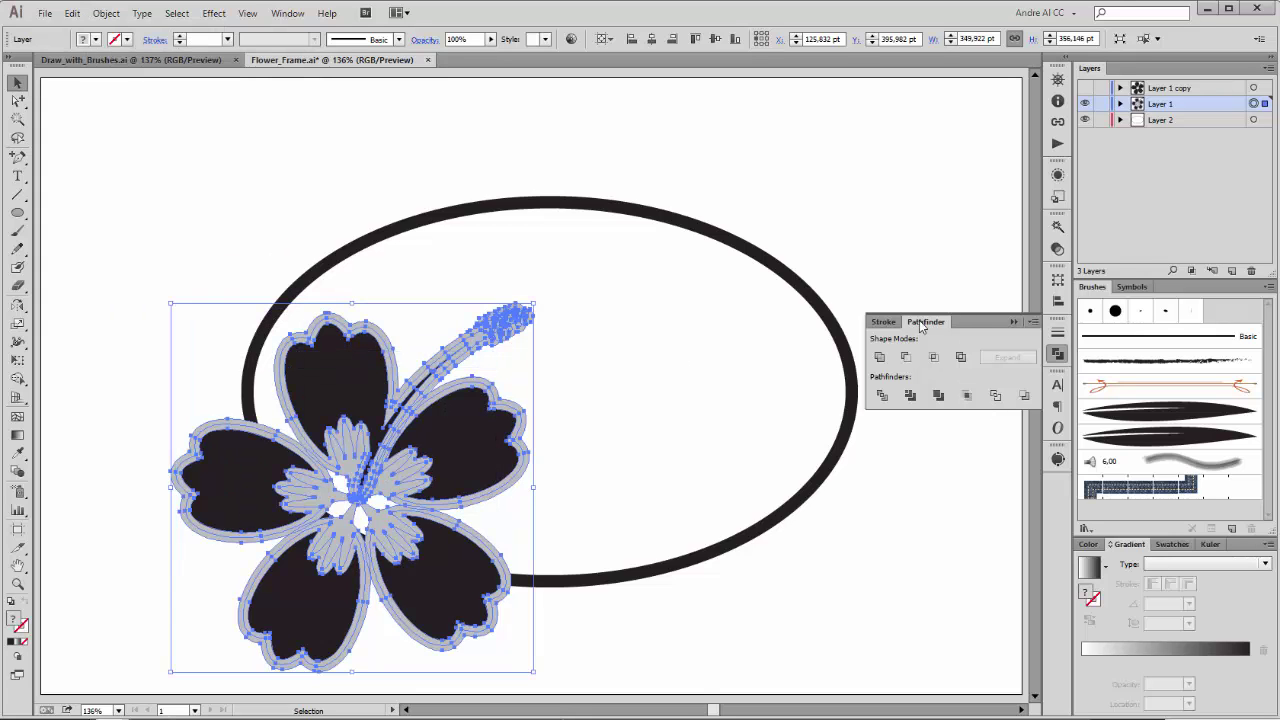
click(880, 358)
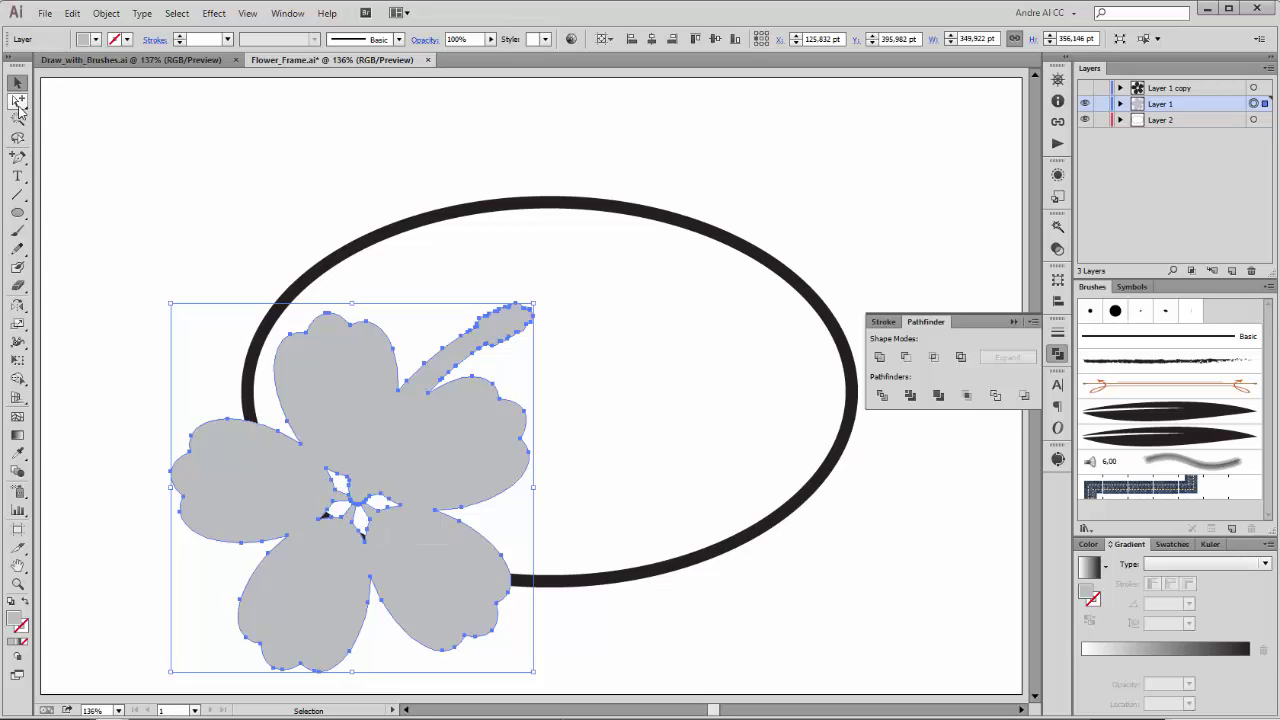
Select only the outer contour of the gray flower silhouette with Group Selection and invert the selection.
click(17, 103)
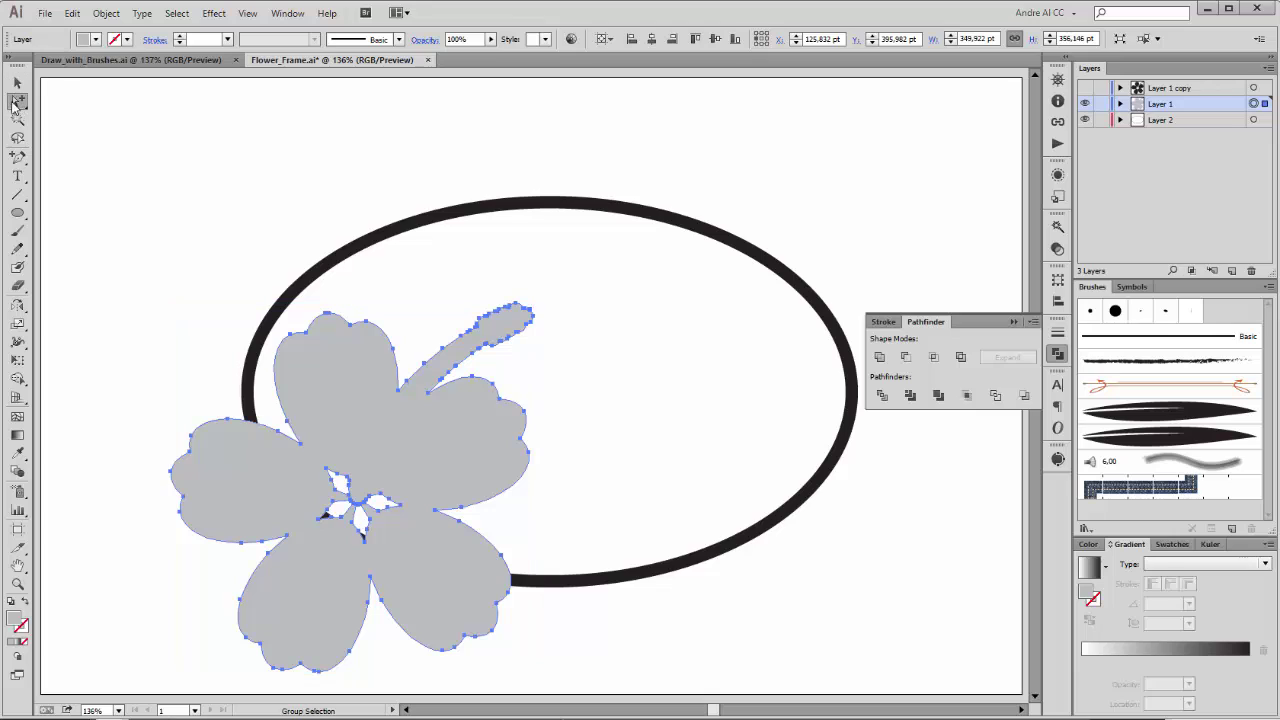
click(152, 308)
click(188, 406)
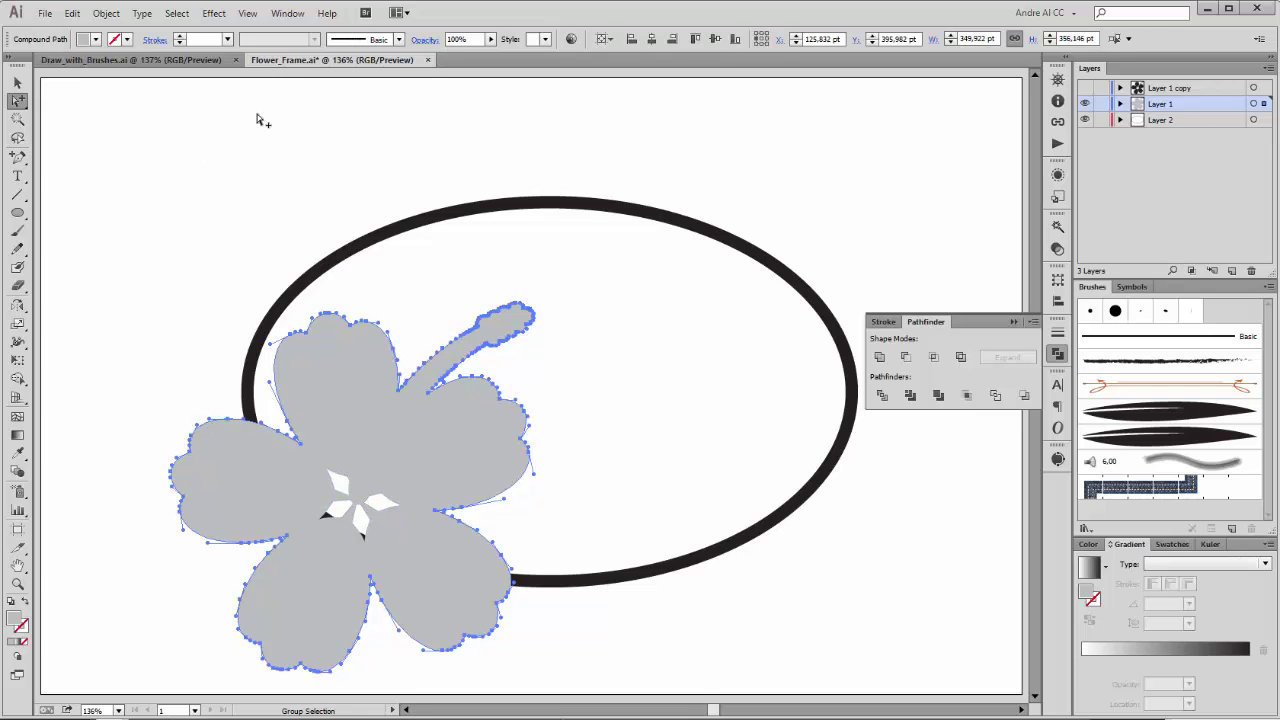
click(177, 13)
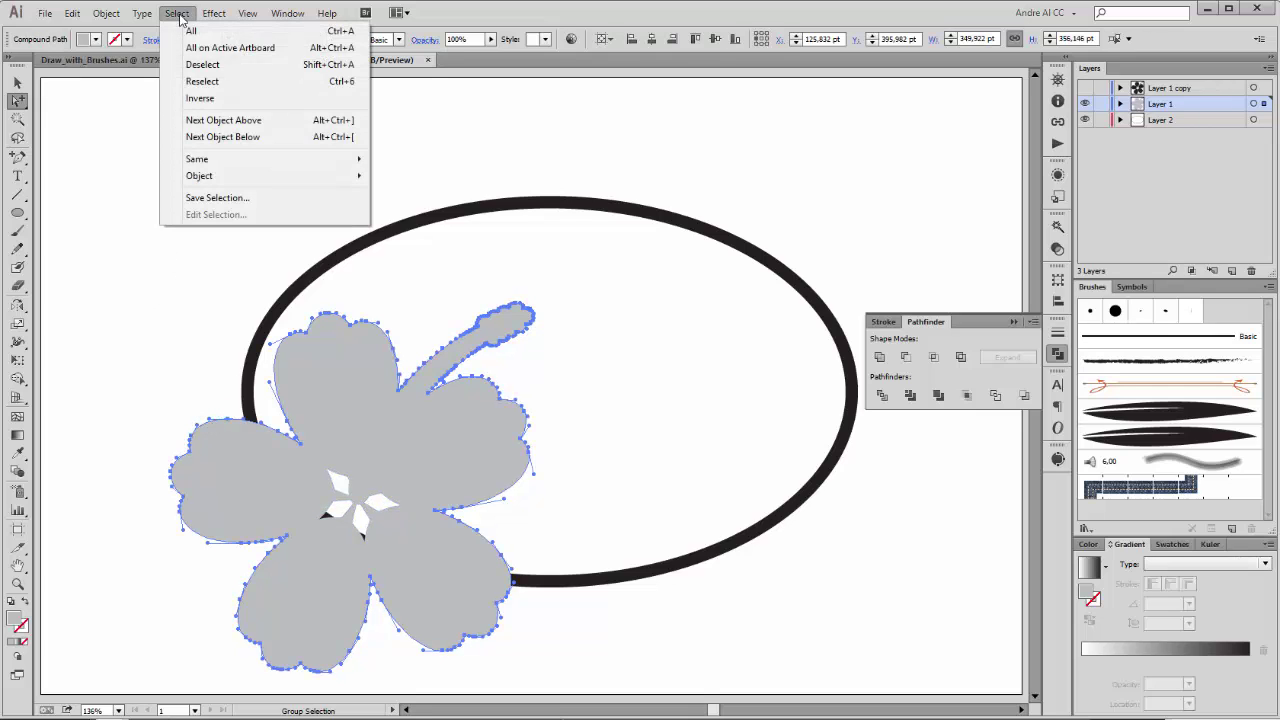
click(200, 100)
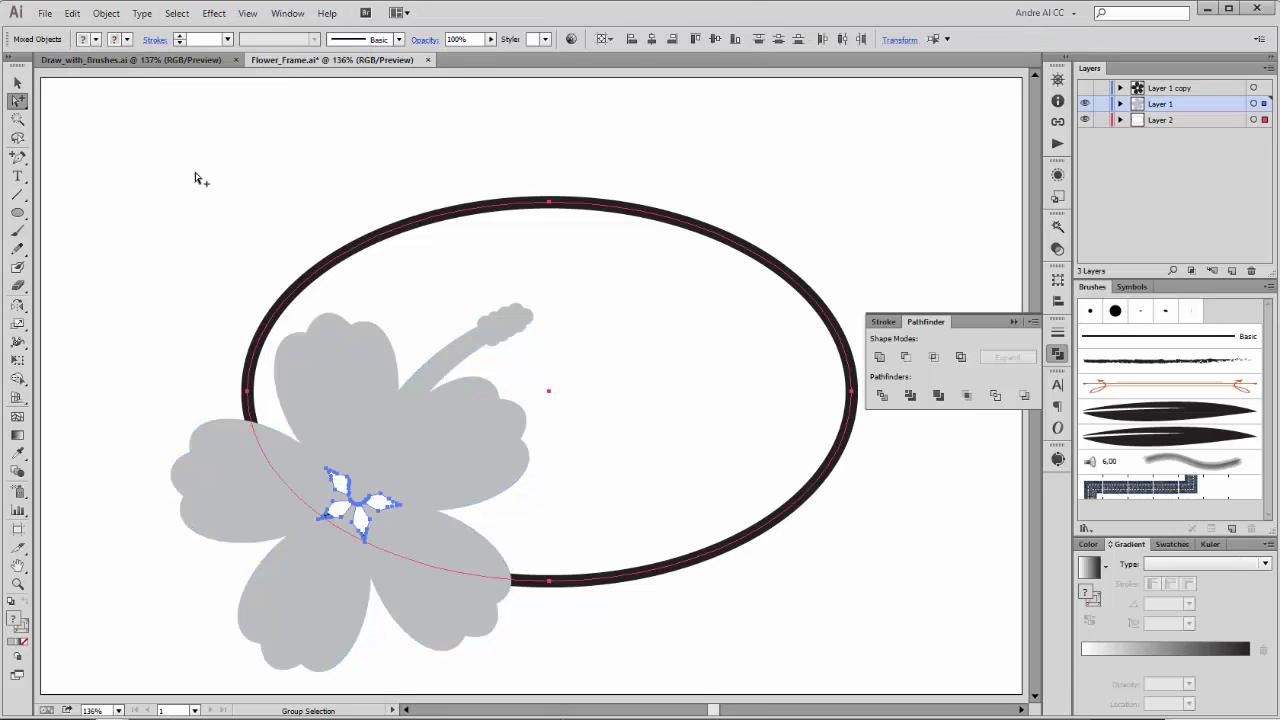
Try deleting the inverted selection with the ellipse included, and undo the deletion.
key(Delete)
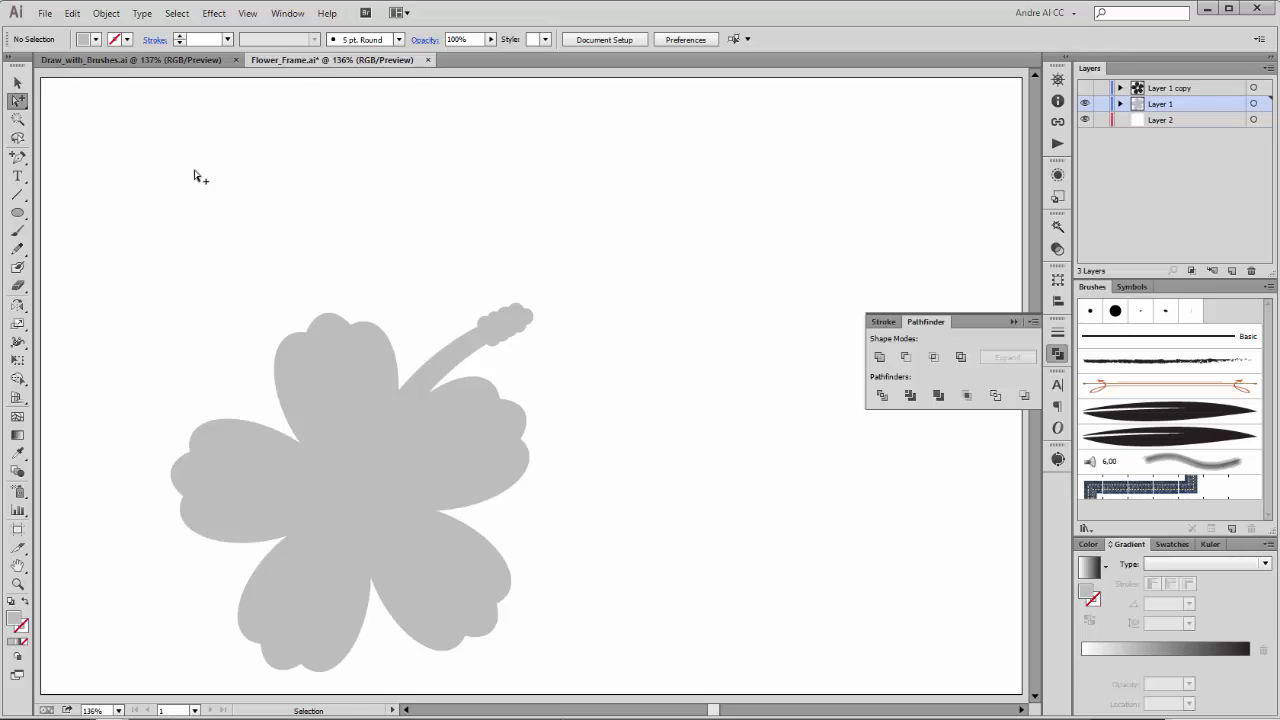
key(ctrl+z)
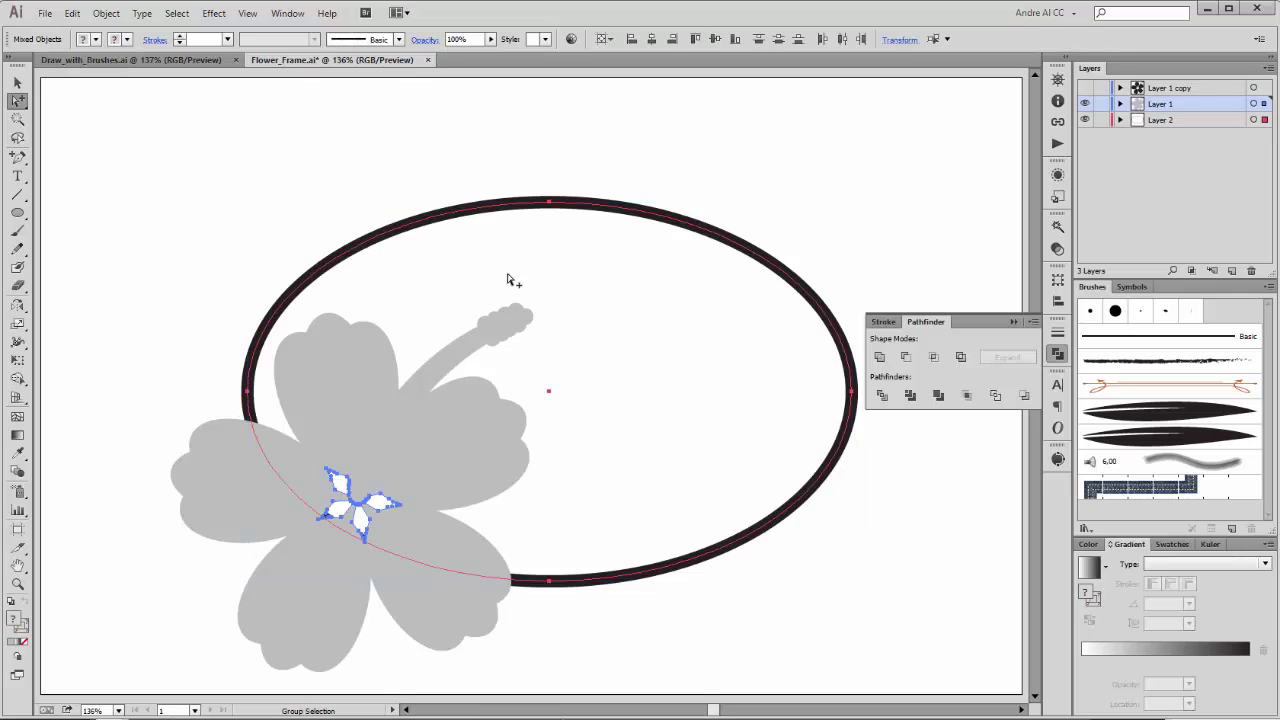
Delete the silhouette's inner cutout paths with Layer 2 hidden, and make Layer 2 and Layer 1 copy visible.
click(1085, 119)
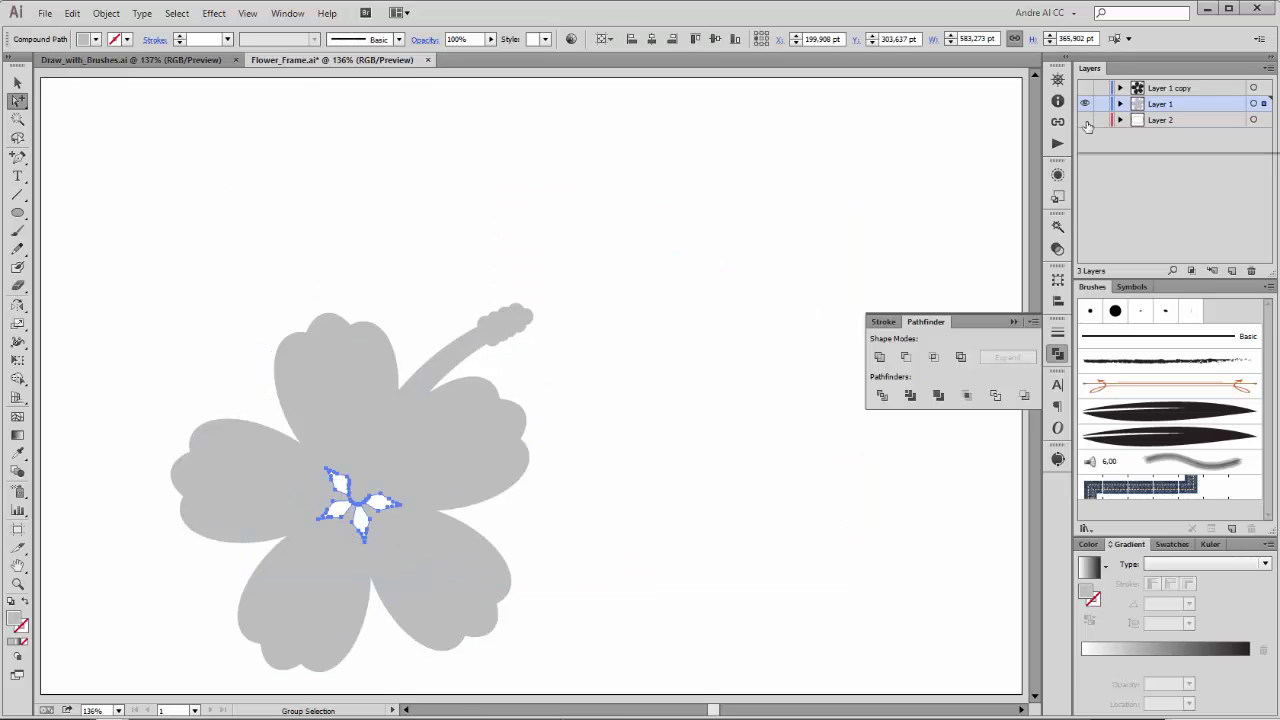
click(993, 489)
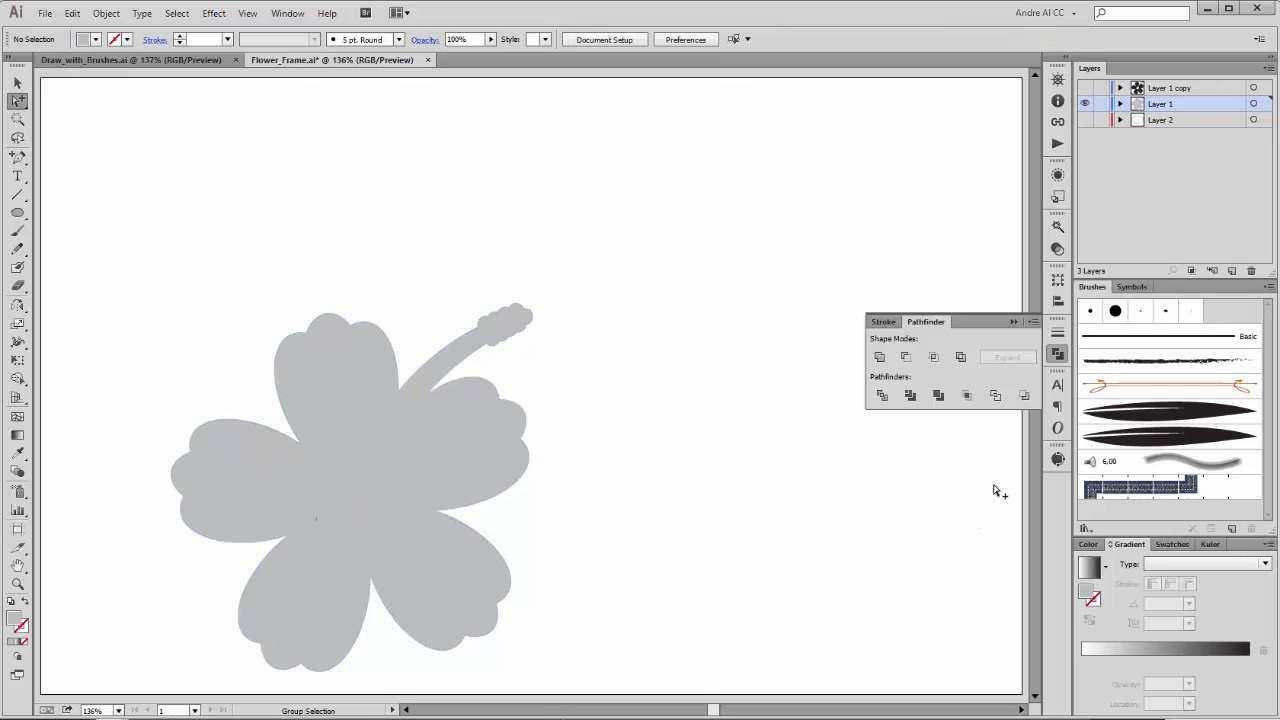
click(1085, 119)
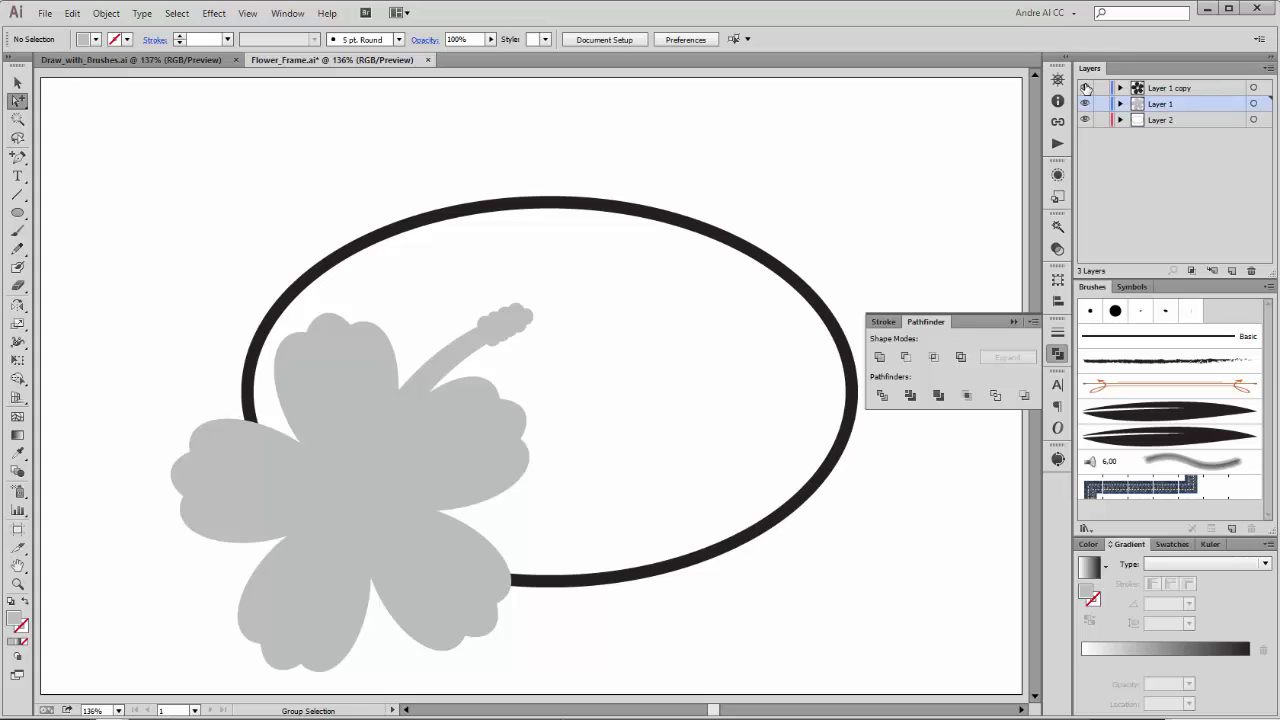
click(1085, 88)
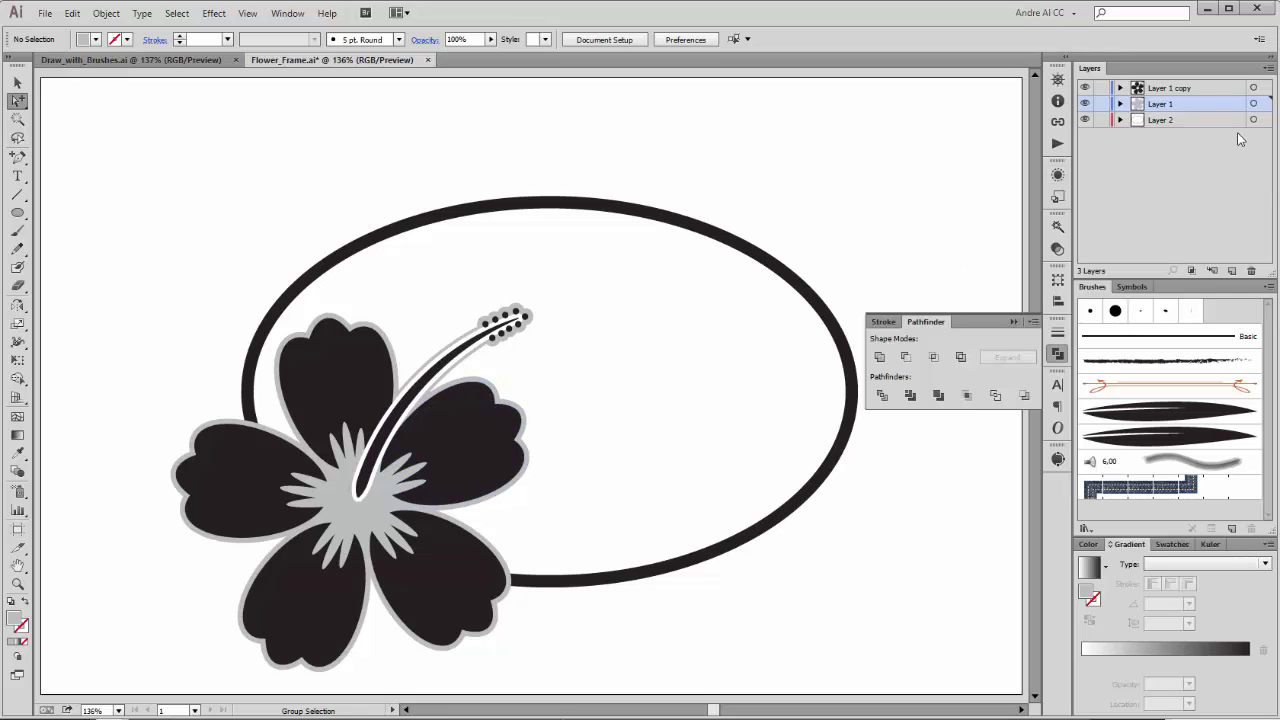
Fill the gray flower silhouette on Layer 1 with white.
click(1254, 104)
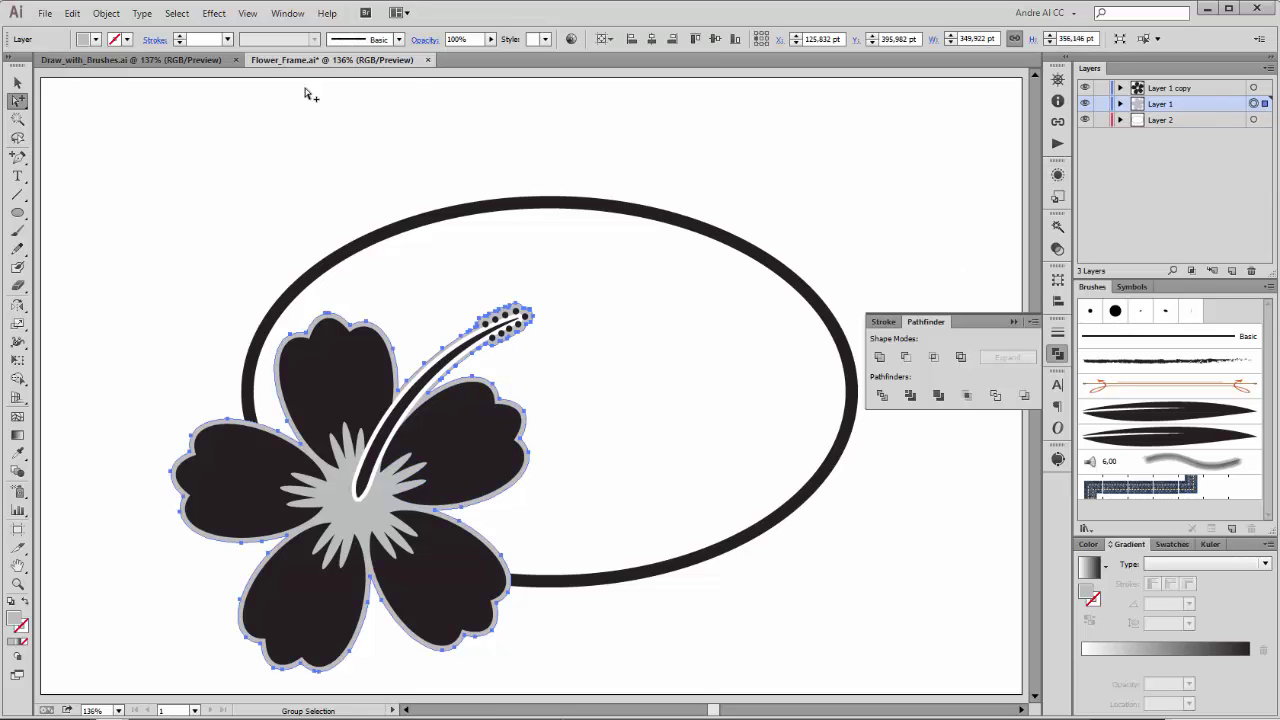
click(84, 39)
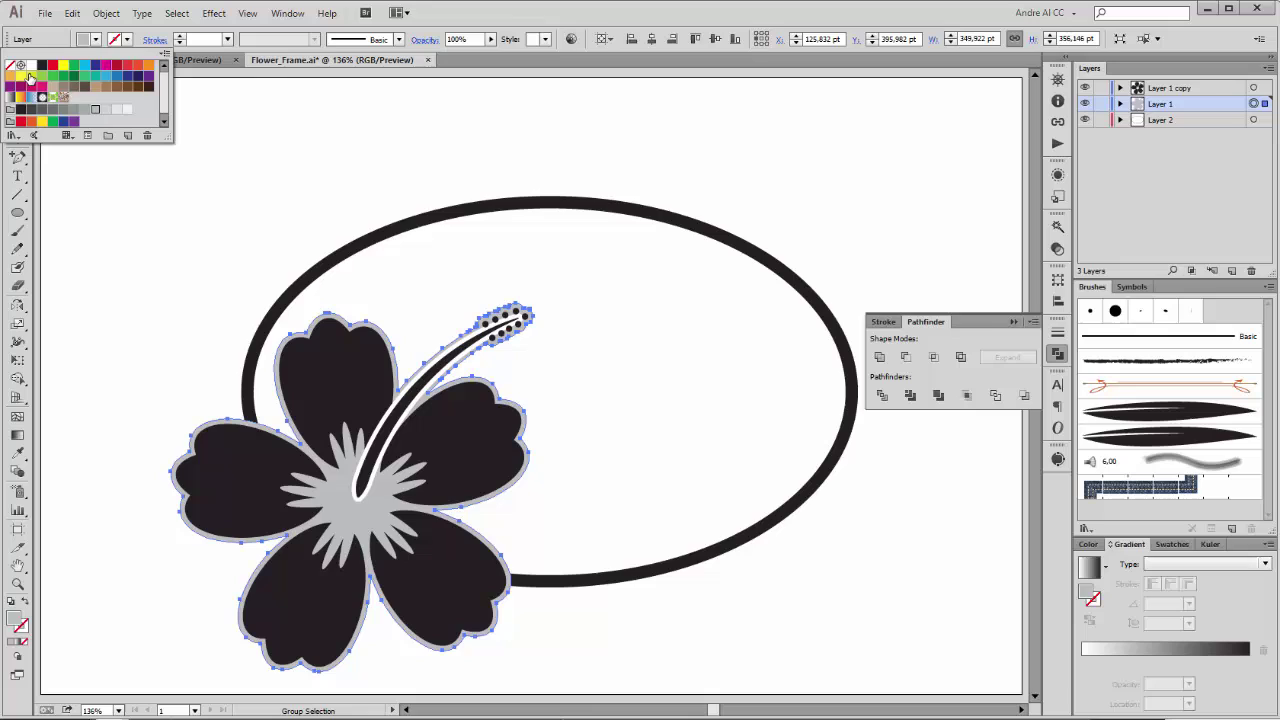
click(31, 65)
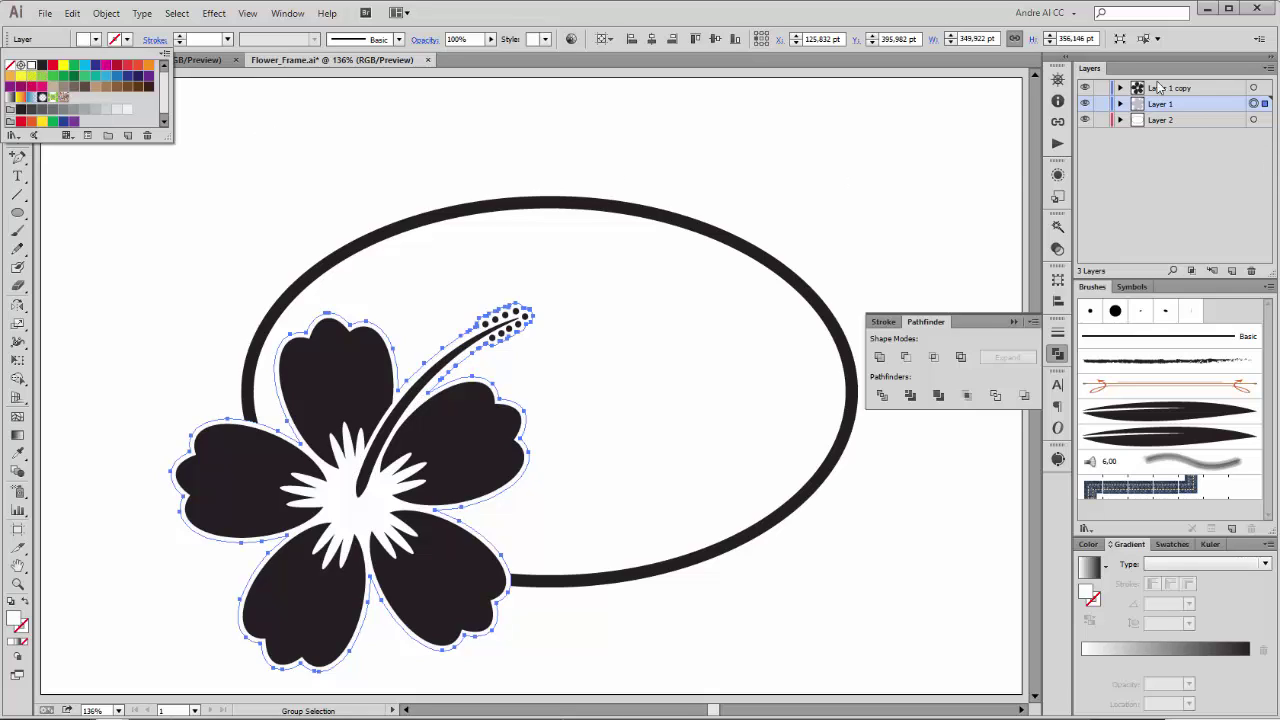
click(1118, 104)
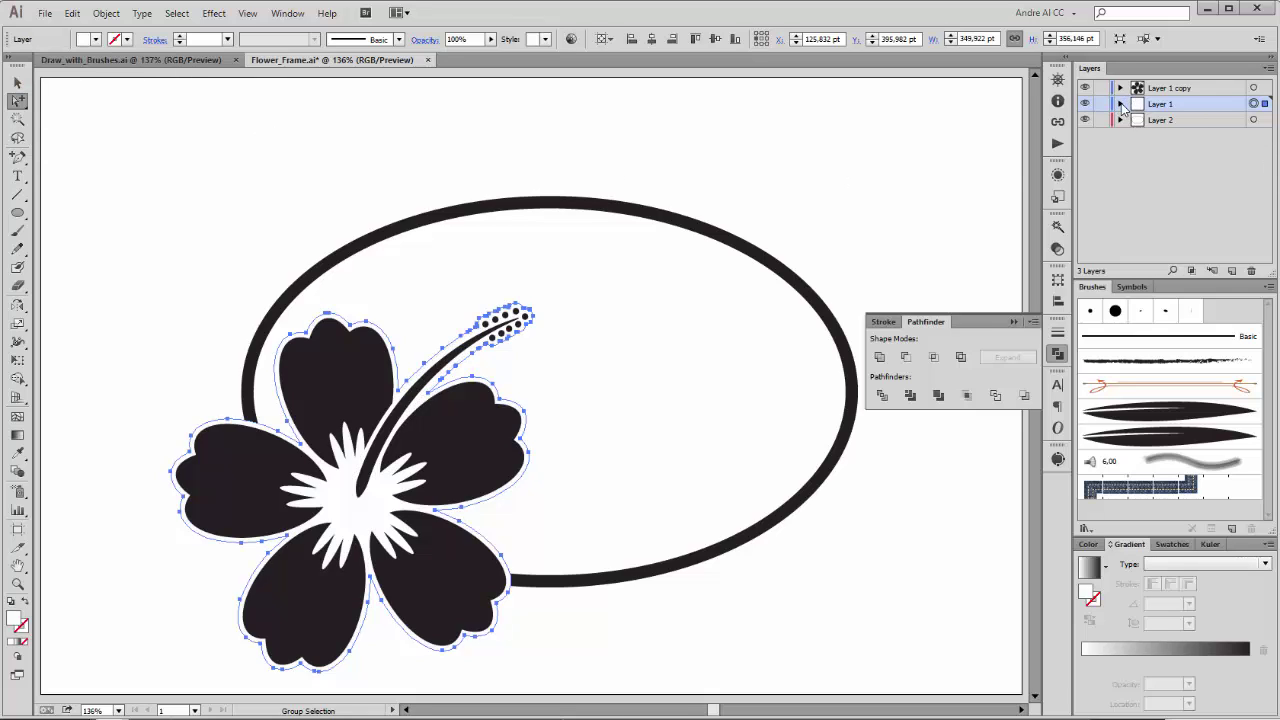
Nest Layer 1 copy inside Layer 1 above the white silhouette, and toggle Layer 1's visibility to check the combined flower.
click(1120, 104)
click(1165, 90)
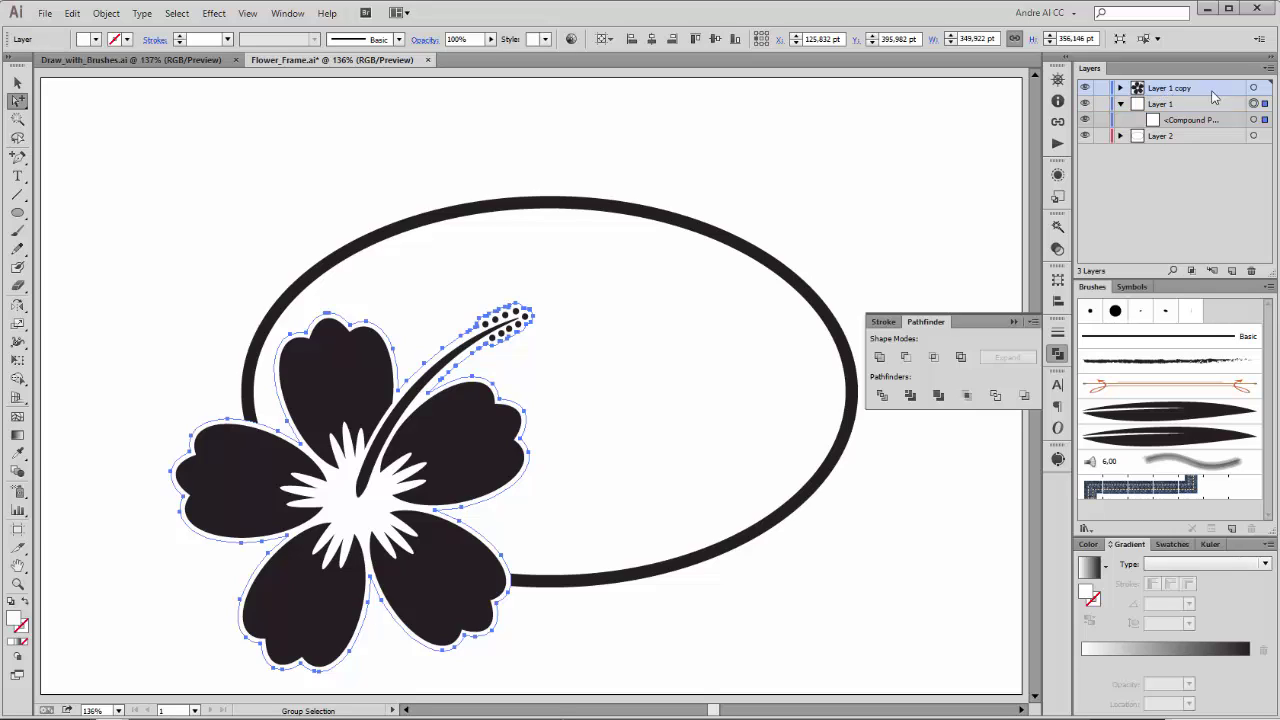
drag(1183, 91, 1186, 107)
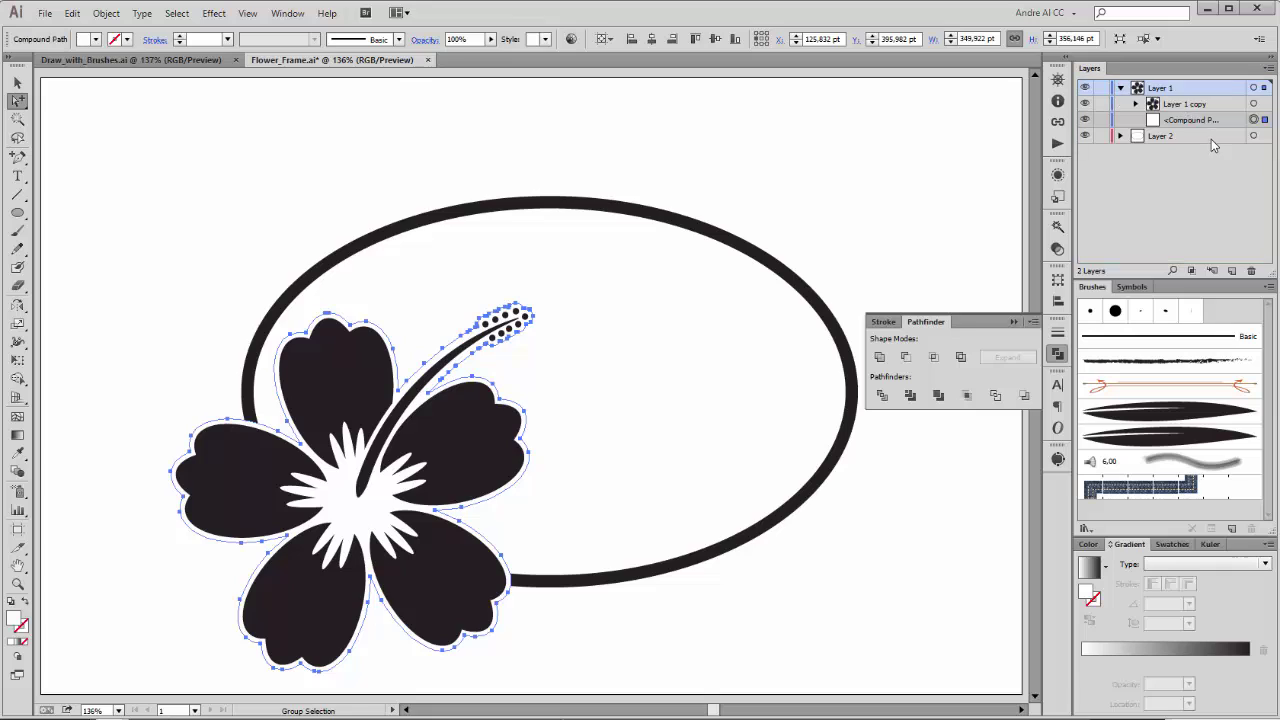
click(1120, 88)
click(1085, 88)
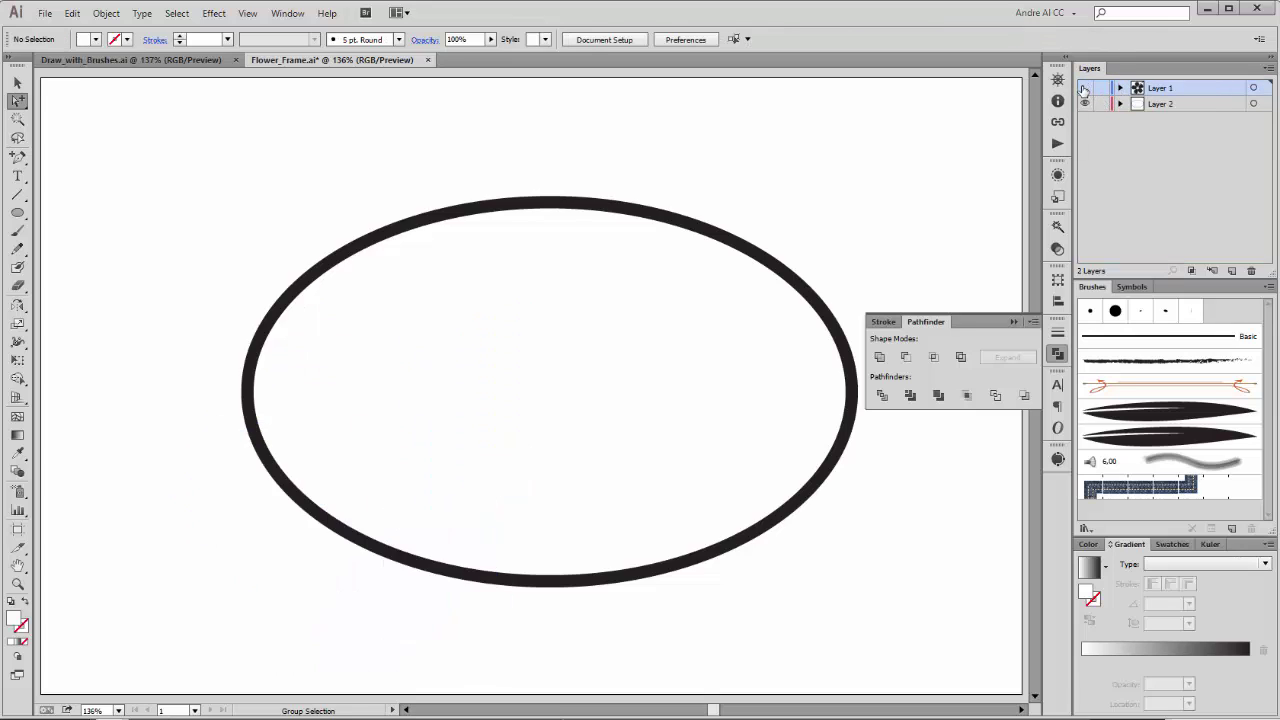
click(1085, 88)
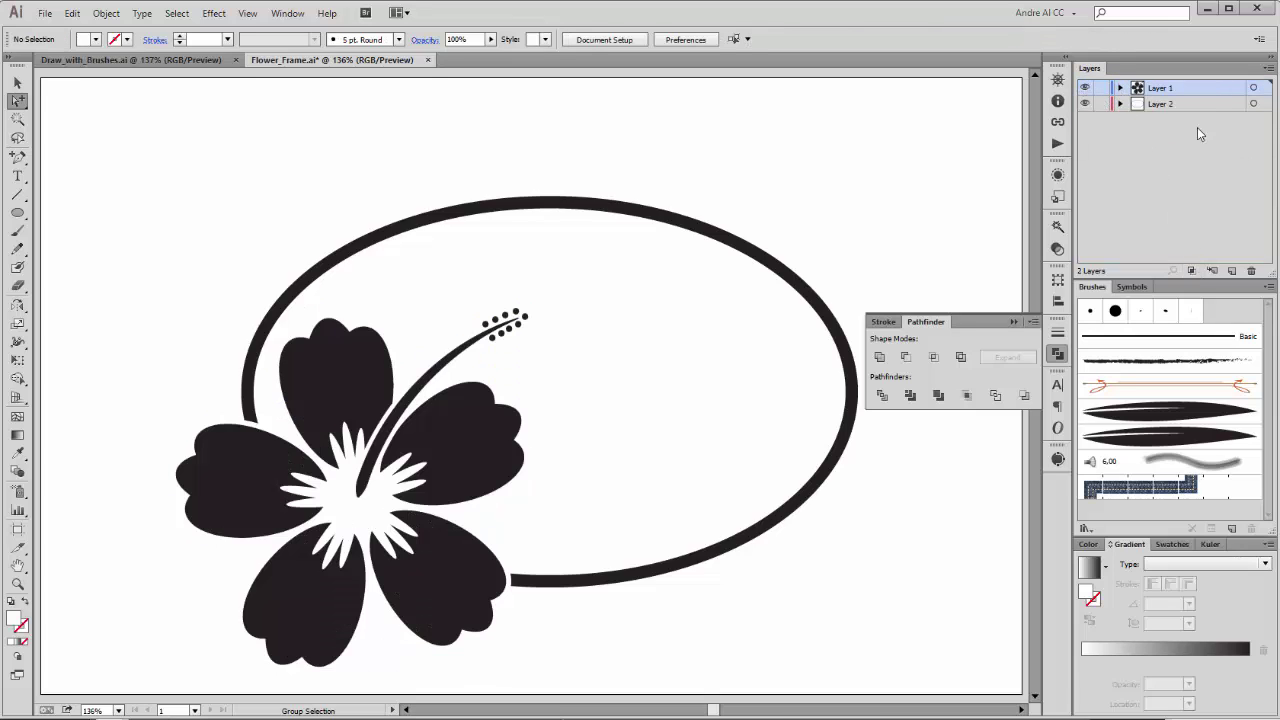
Select all artwork on Layer 1 and move the flower slightly up and left over the ellipse's edge.
click(1253, 88)
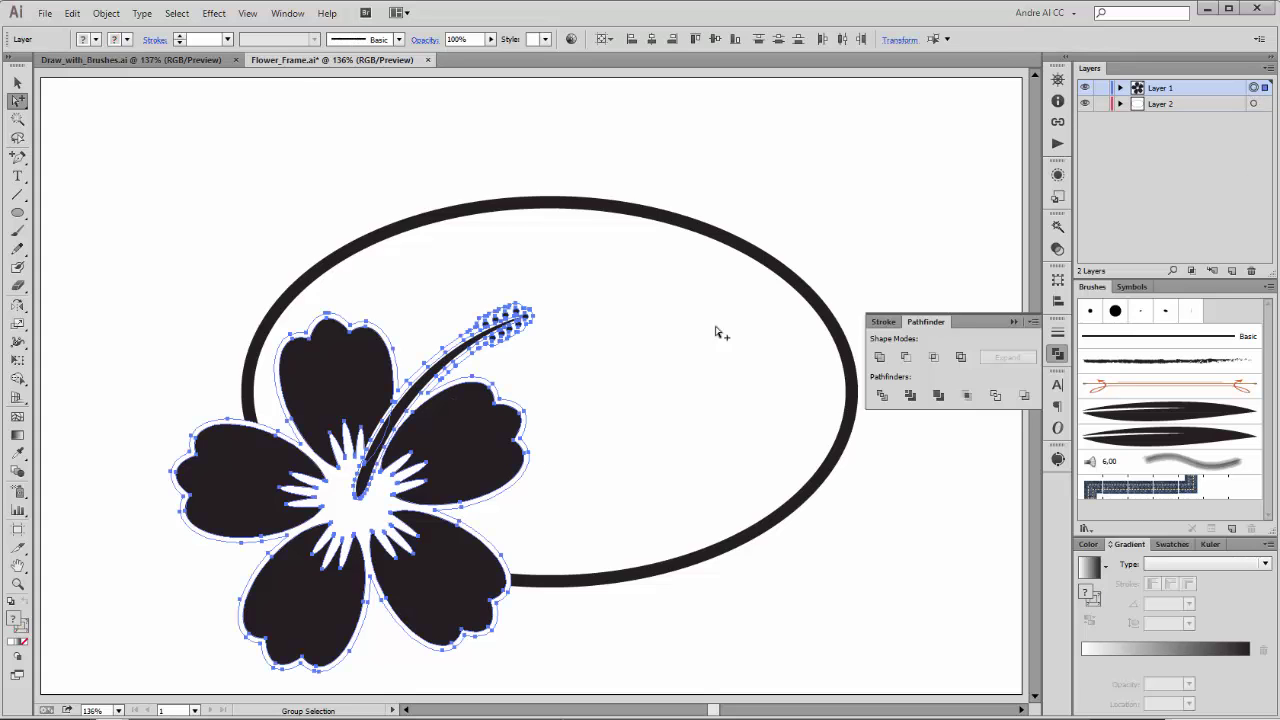
drag(467, 446, 432, 444)
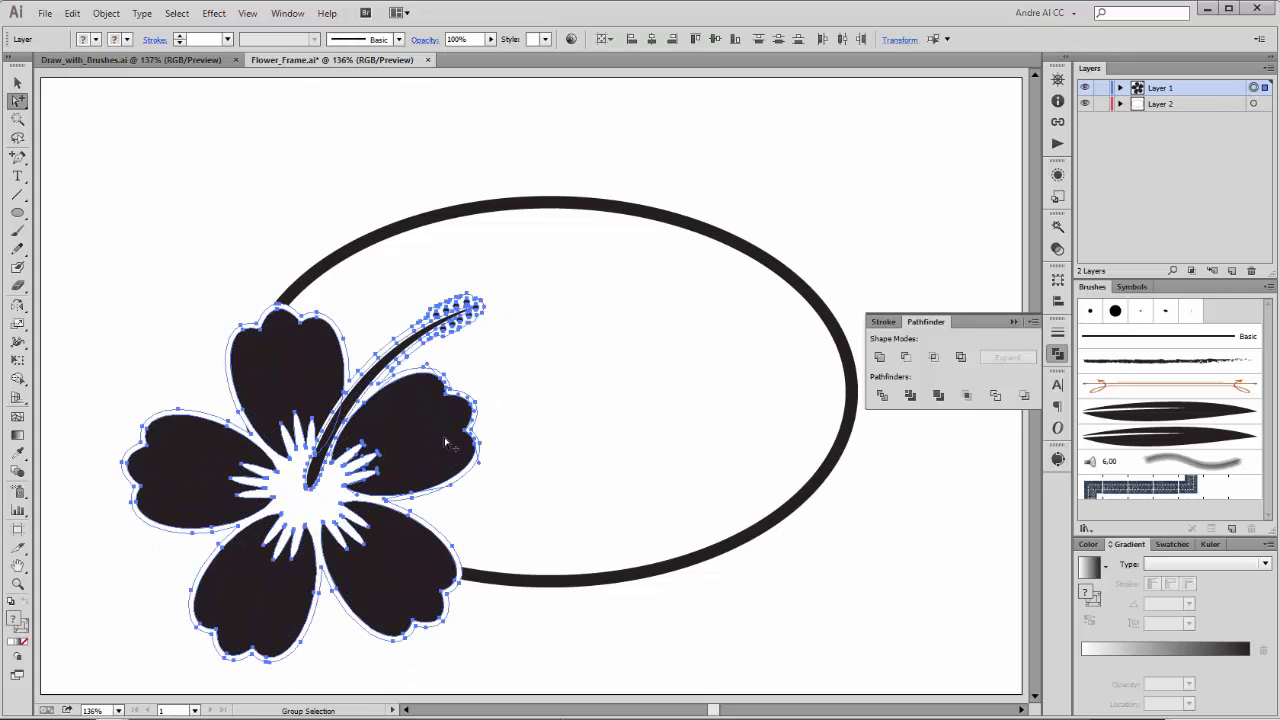
click(707, 423)
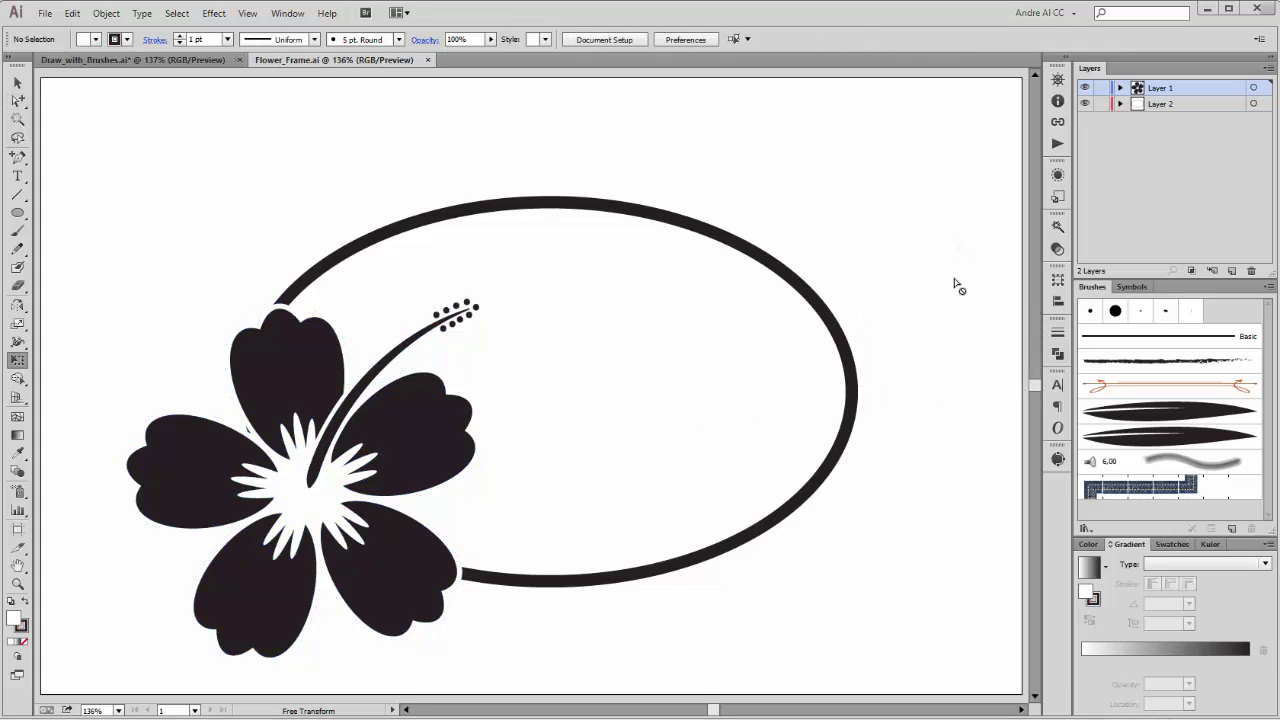
Duplicate the ellipse path within Layer 2.
click(1167, 104)
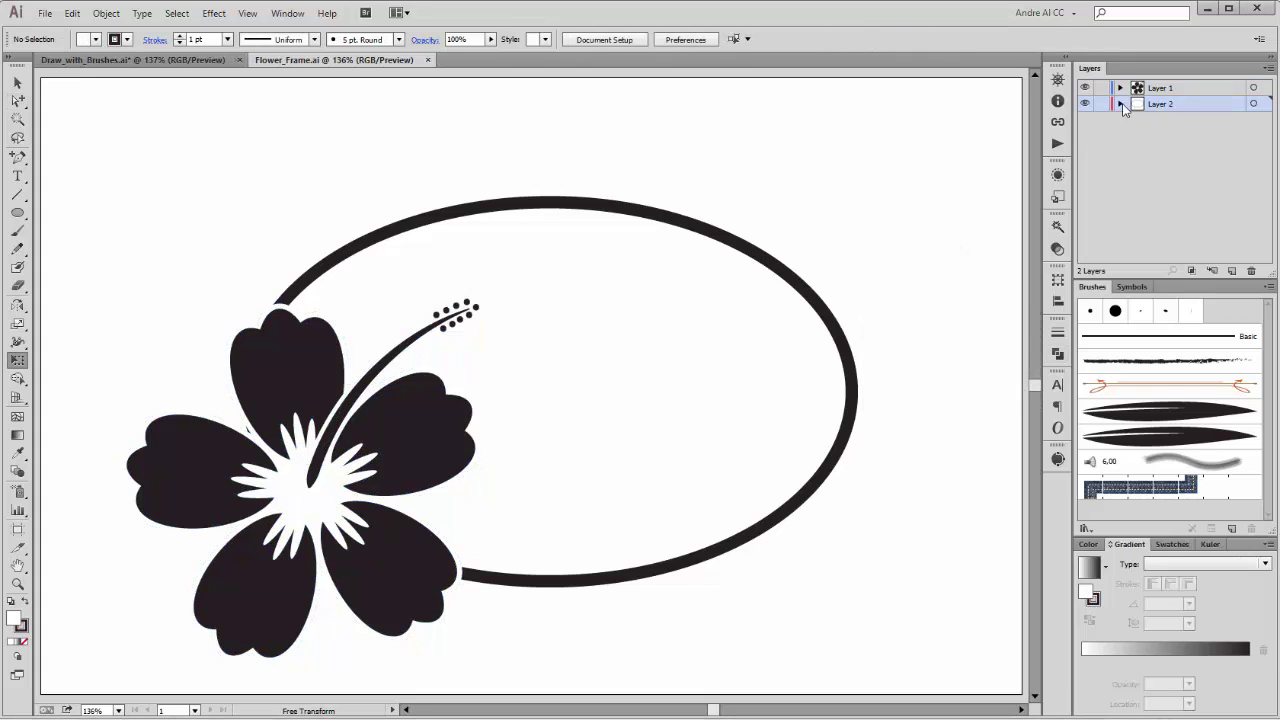
click(1121, 104)
click(1207, 121)
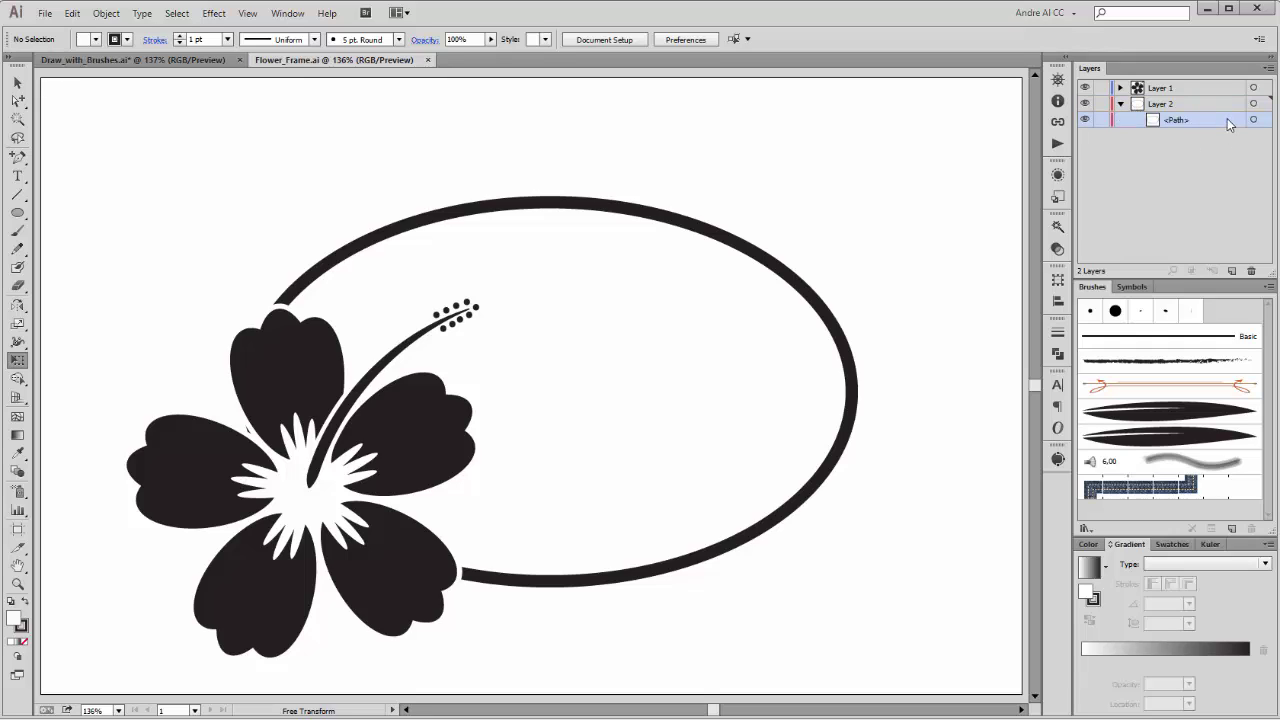
drag(1229, 123, 1234, 271)
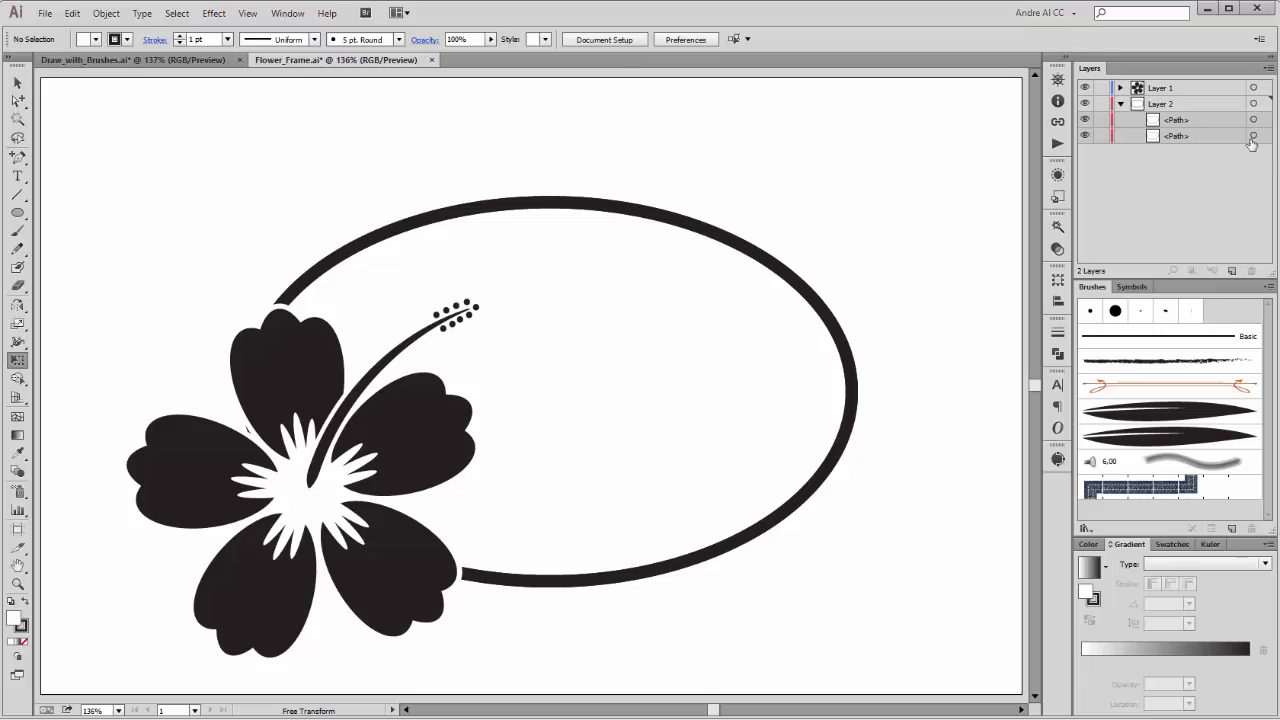
Give the lower ellipse path the width profile tapered at both ends and the red stroke color C=15 M=100 Y=90 K=10.
click(1252, 137)
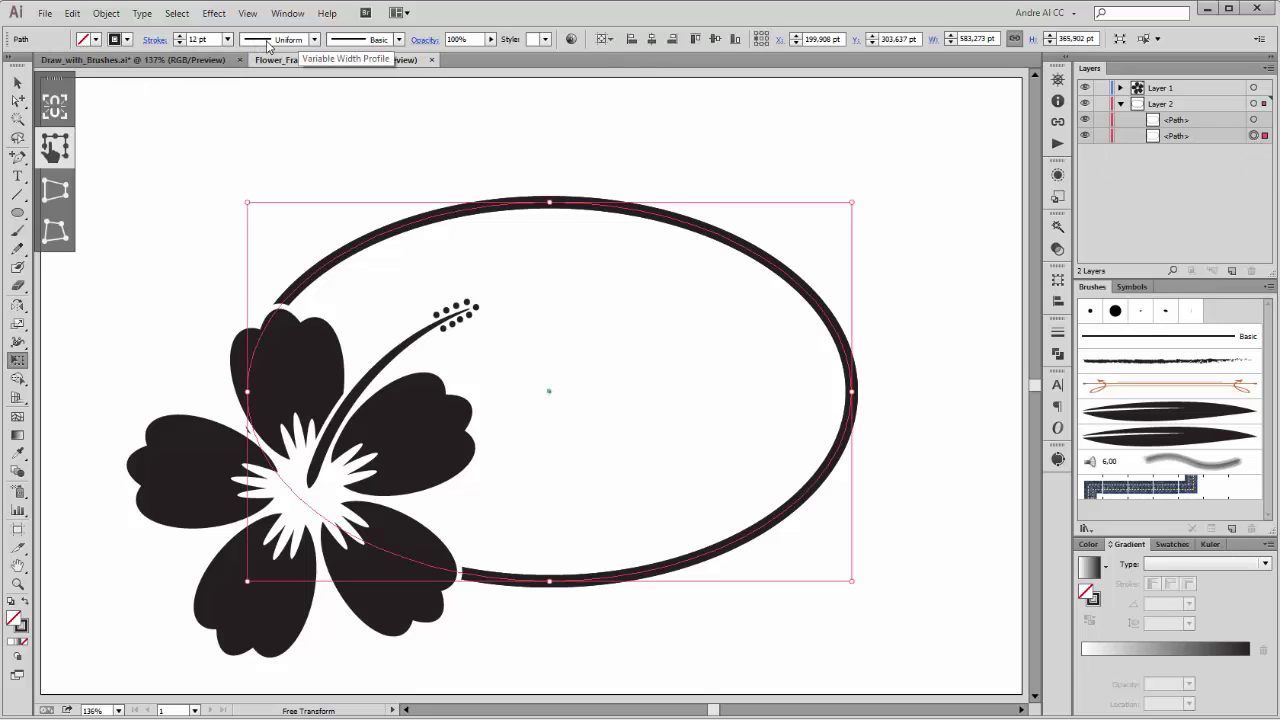
click(313, 40)
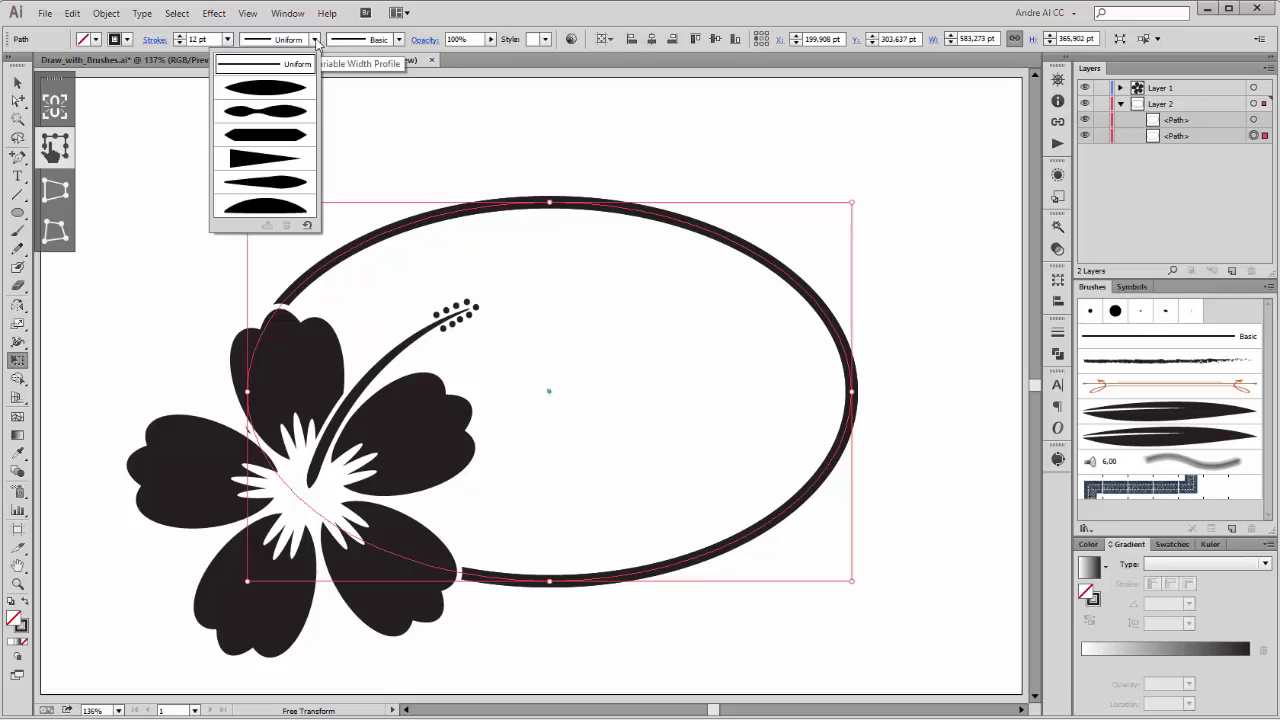
click(276, 90)
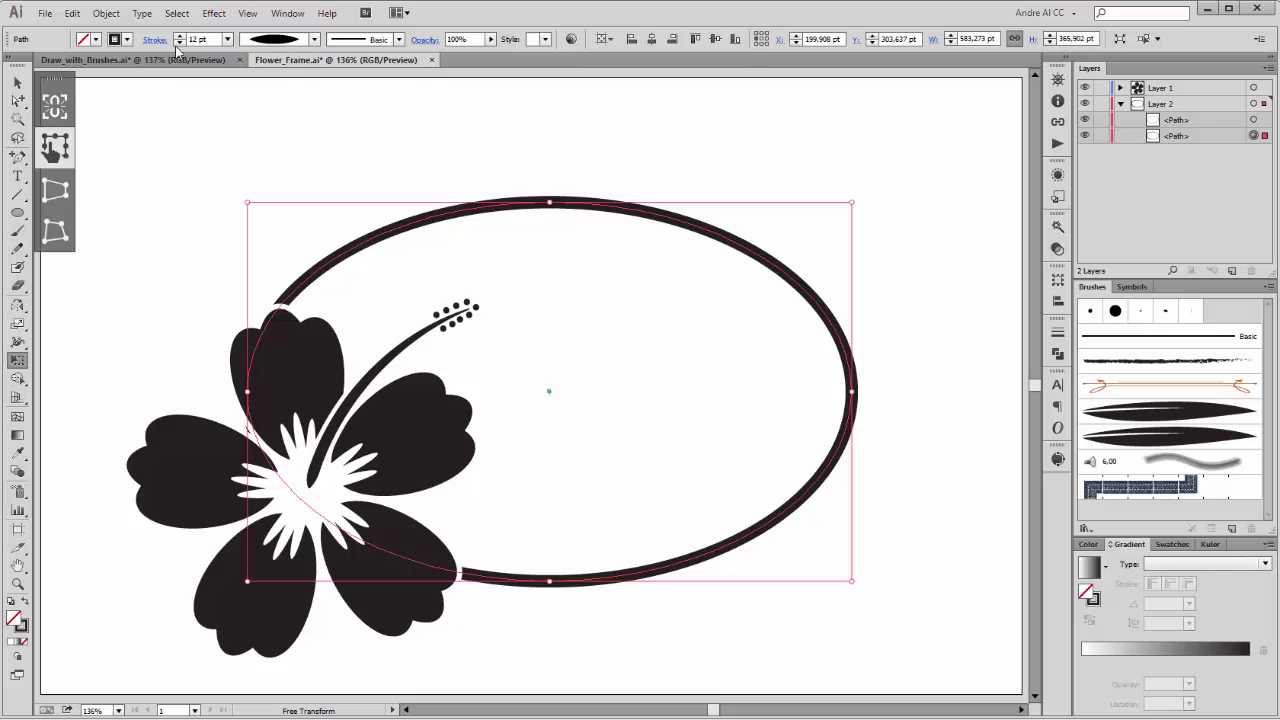
click(125, 40)
click(116, 65)
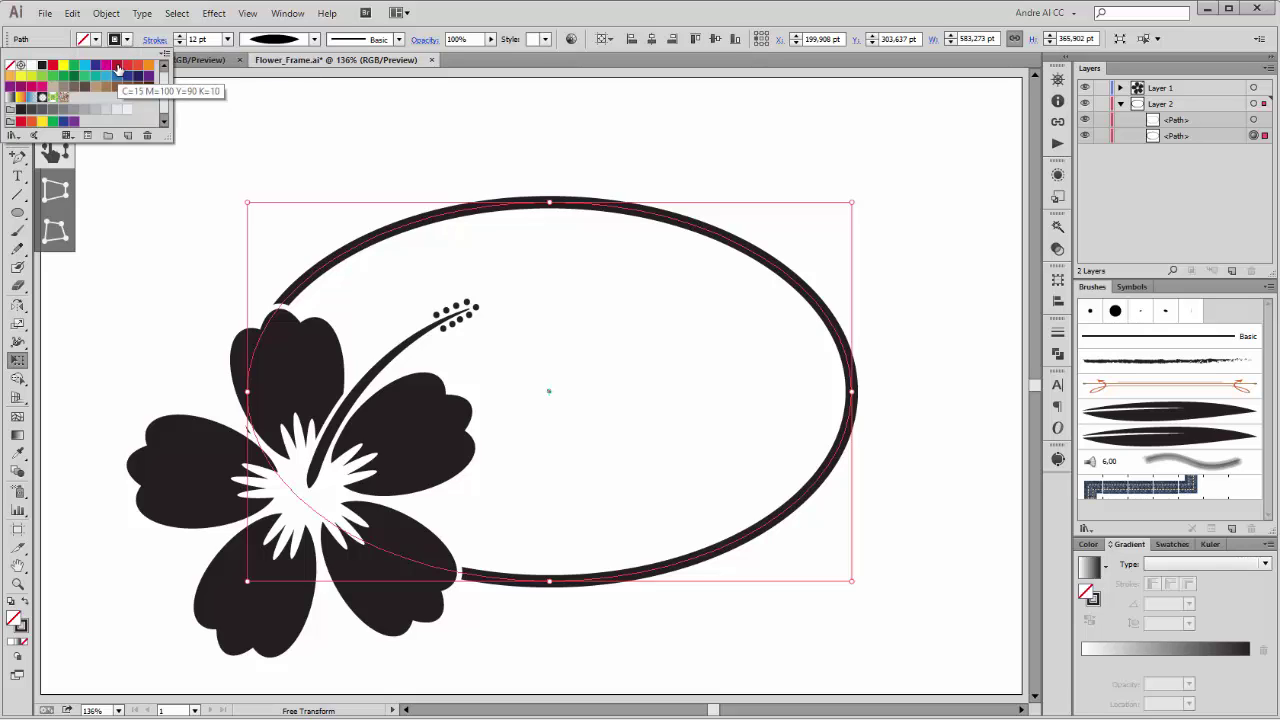
Increase the red ellipse's stroke weight to 24 pt and collapse Layer 2.
click(179, 36)
click(179, 36)
click(179, 36)
click(179, 36)
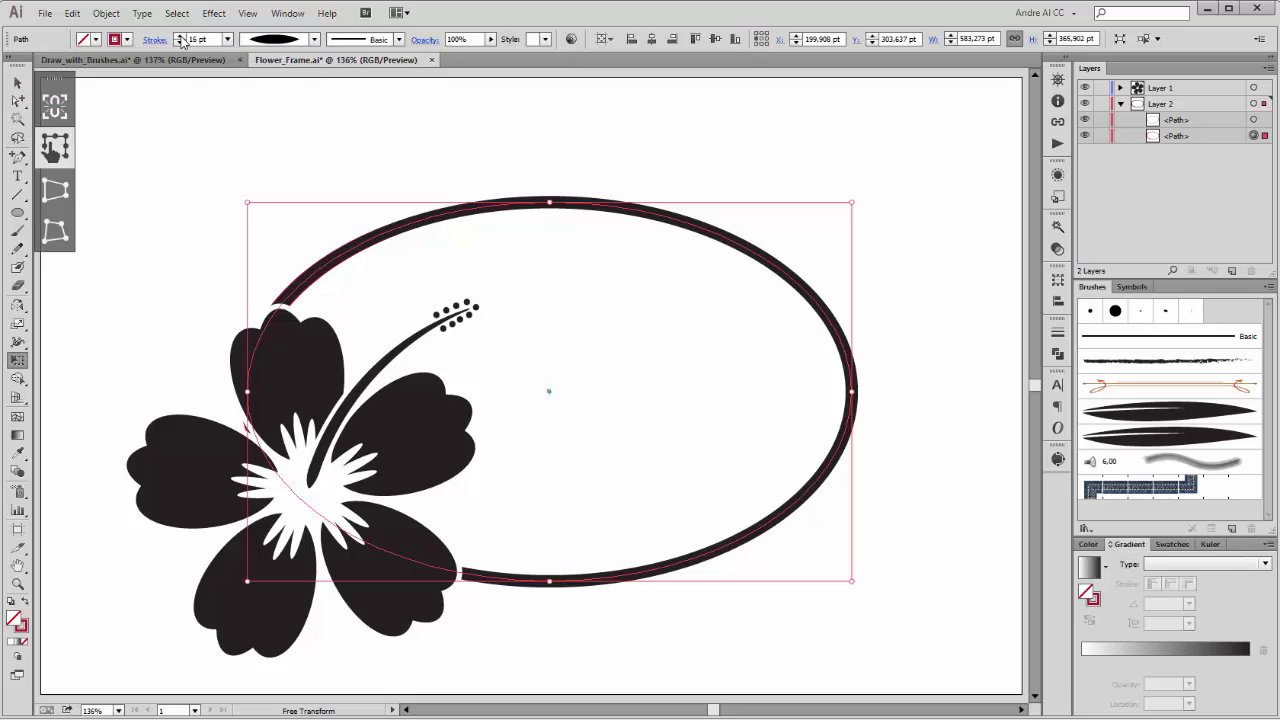
click(179, 36)
click(179, 36)
click(179, 36)
click(179, 36)
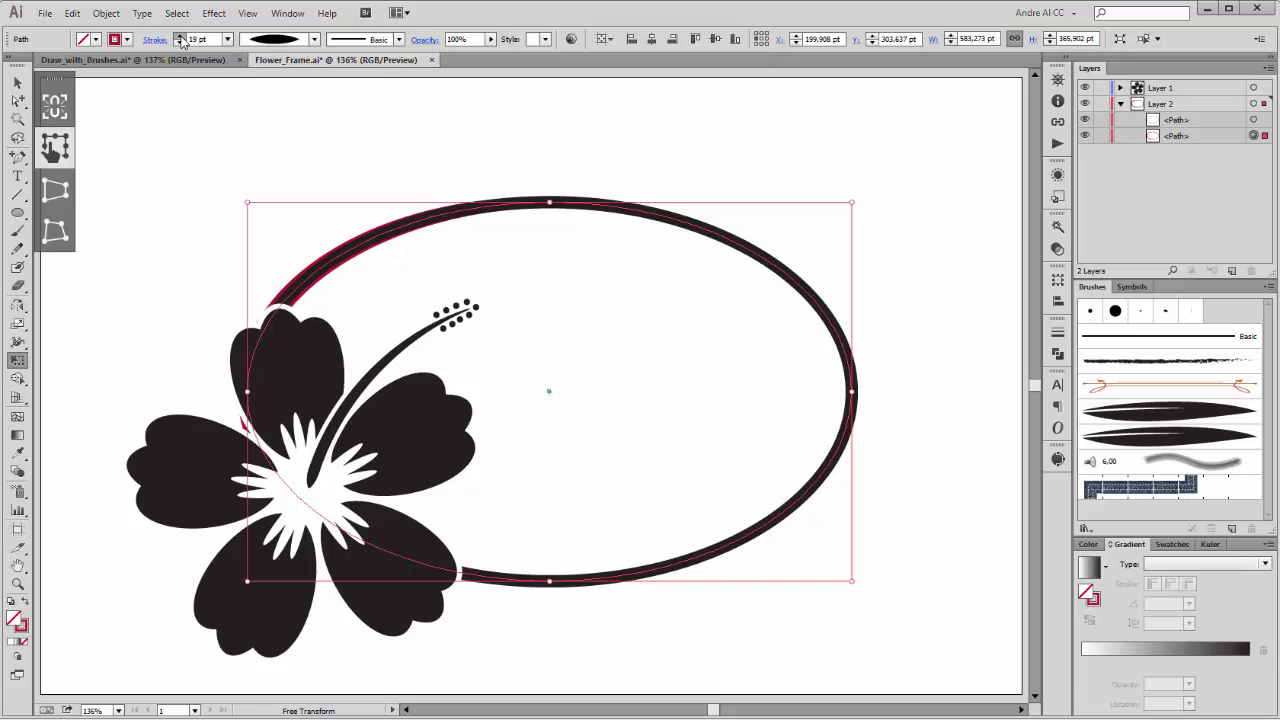
click(179, 36)
click(179, 36)
click(179, 36)
click(179, 36)
click(179, 36)
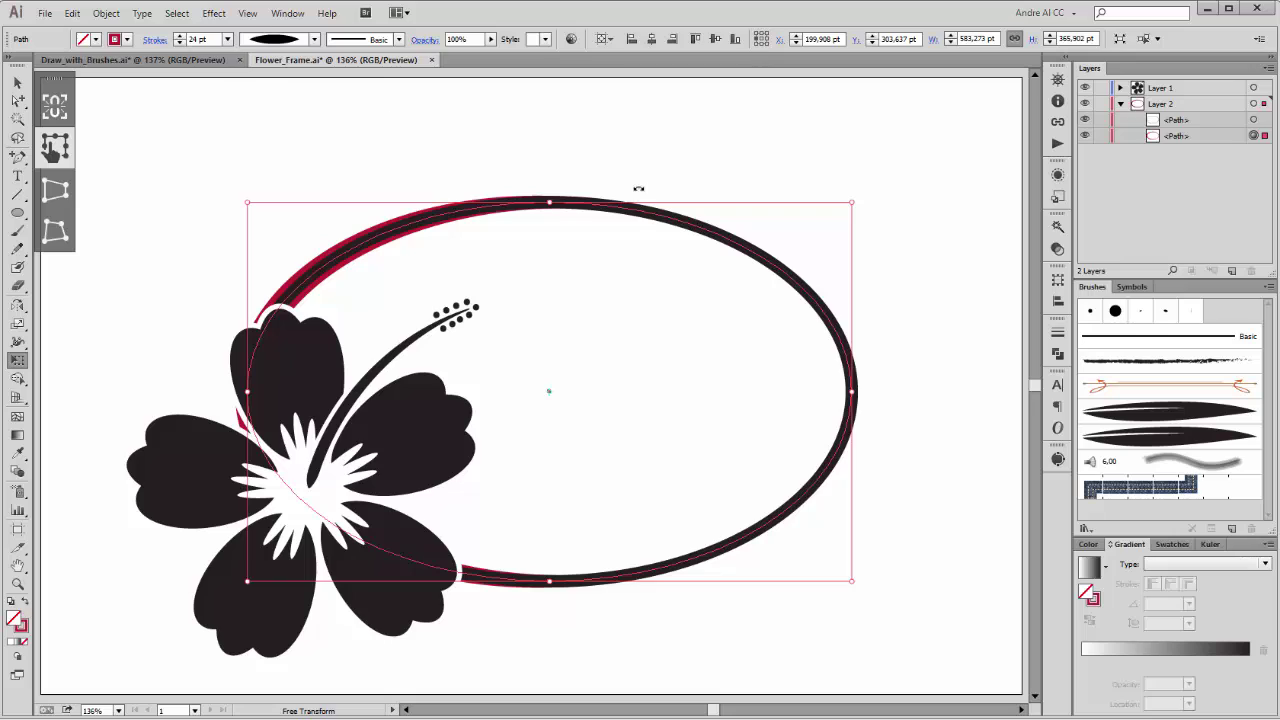
click(1121, 104)
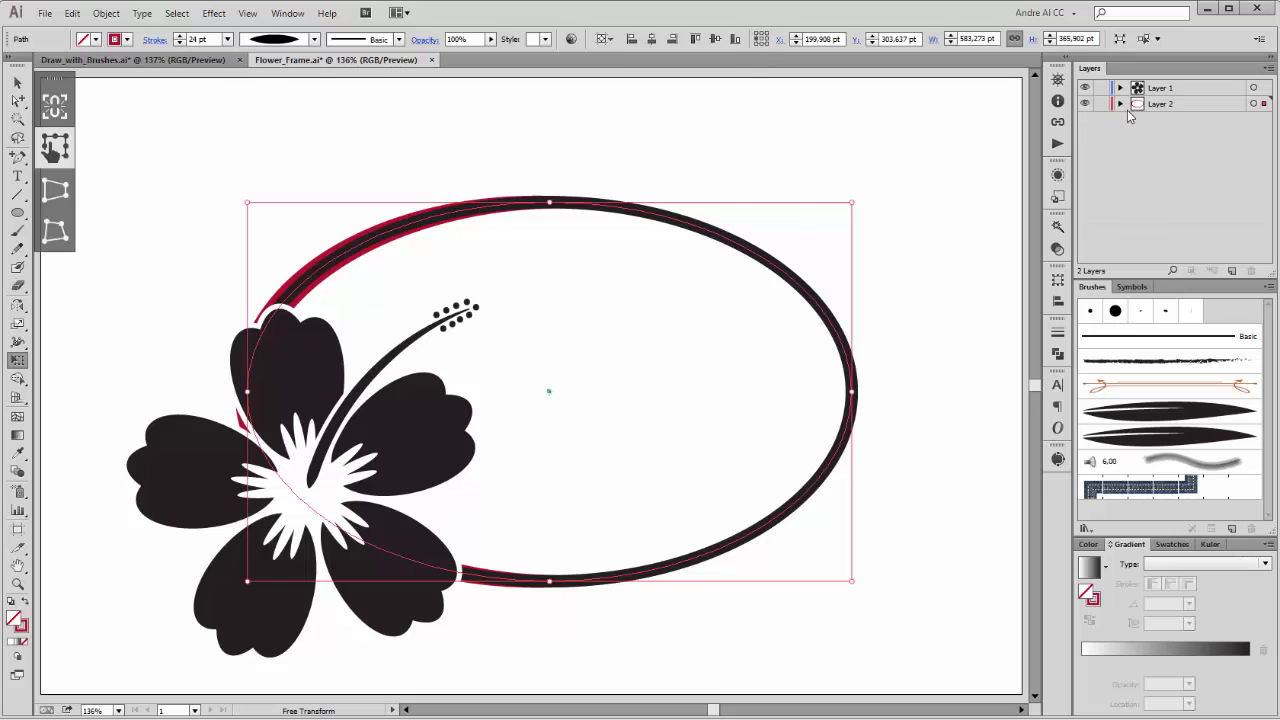
Convert the strokes of the flower artwork on Layer 1 to outlines.
click(1193, 90)
click(1255, 90)
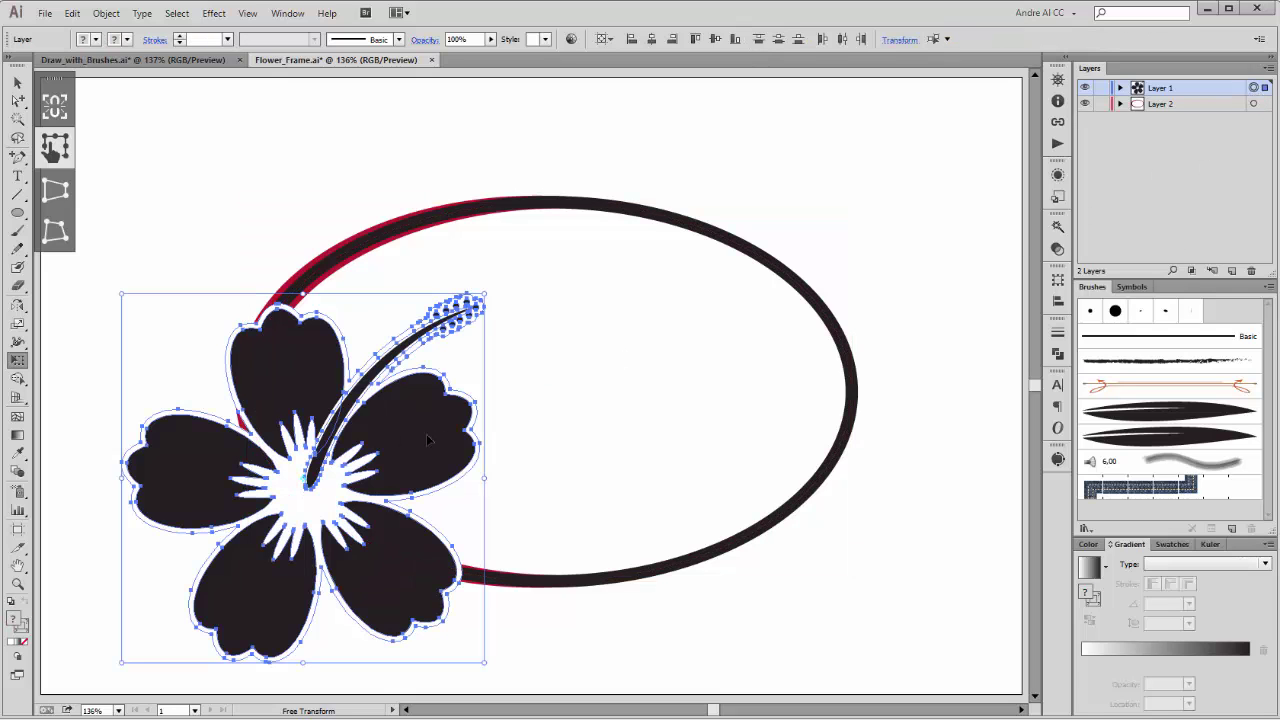
click(106, 13)
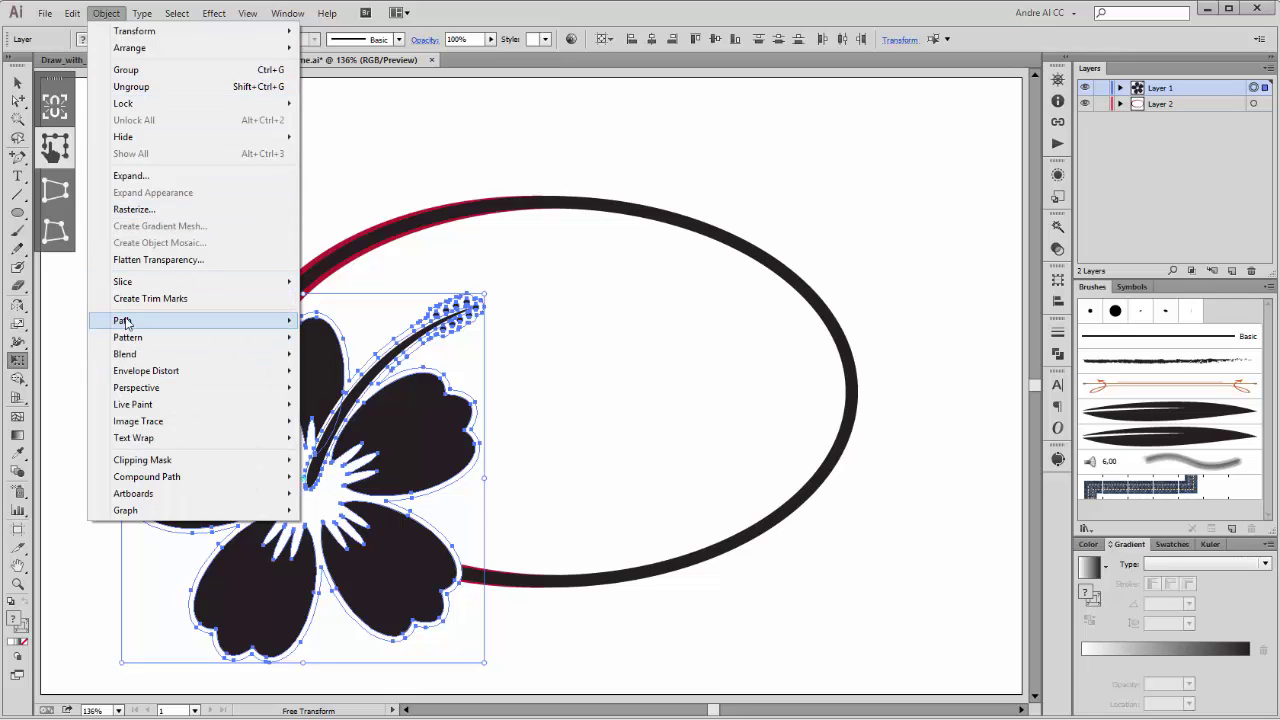
mouse_move(143, 324)
click(370, 361)
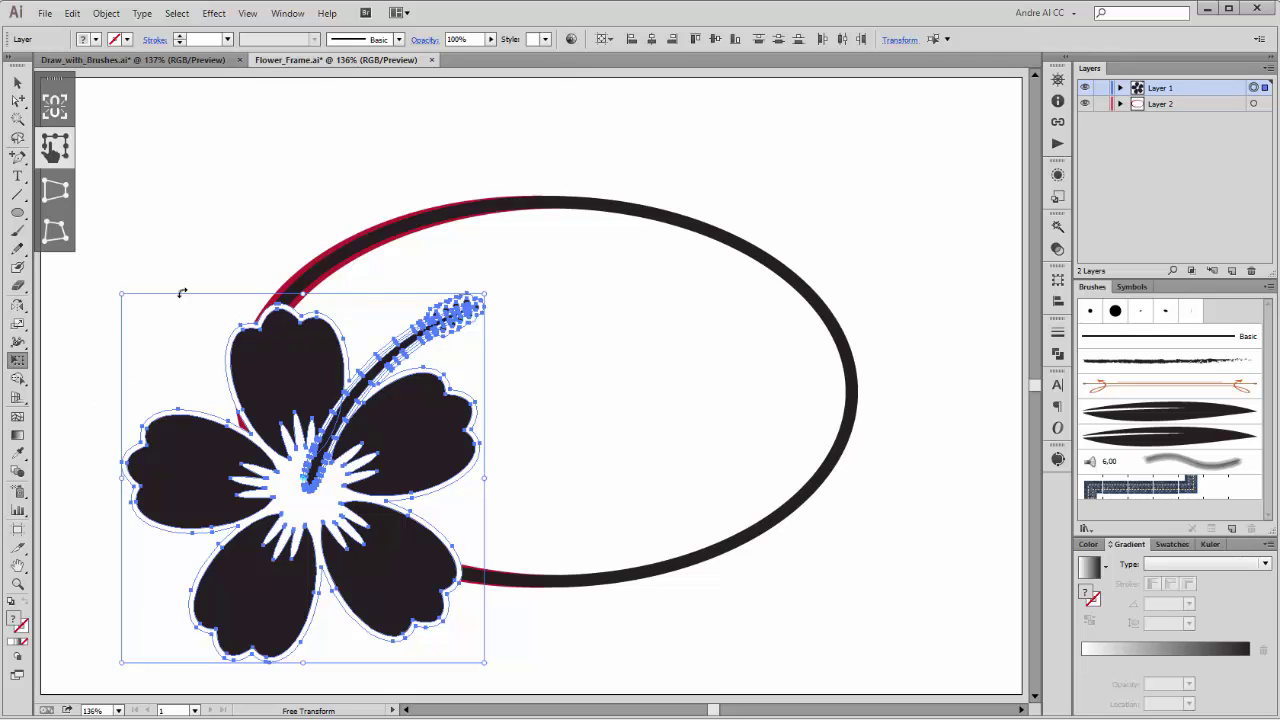
Scale the flower down to less than half its size and place it on the ellipse's lower-left edge.
drag(123, 296, 271, 430)
drag(444, 620, 380, 564)
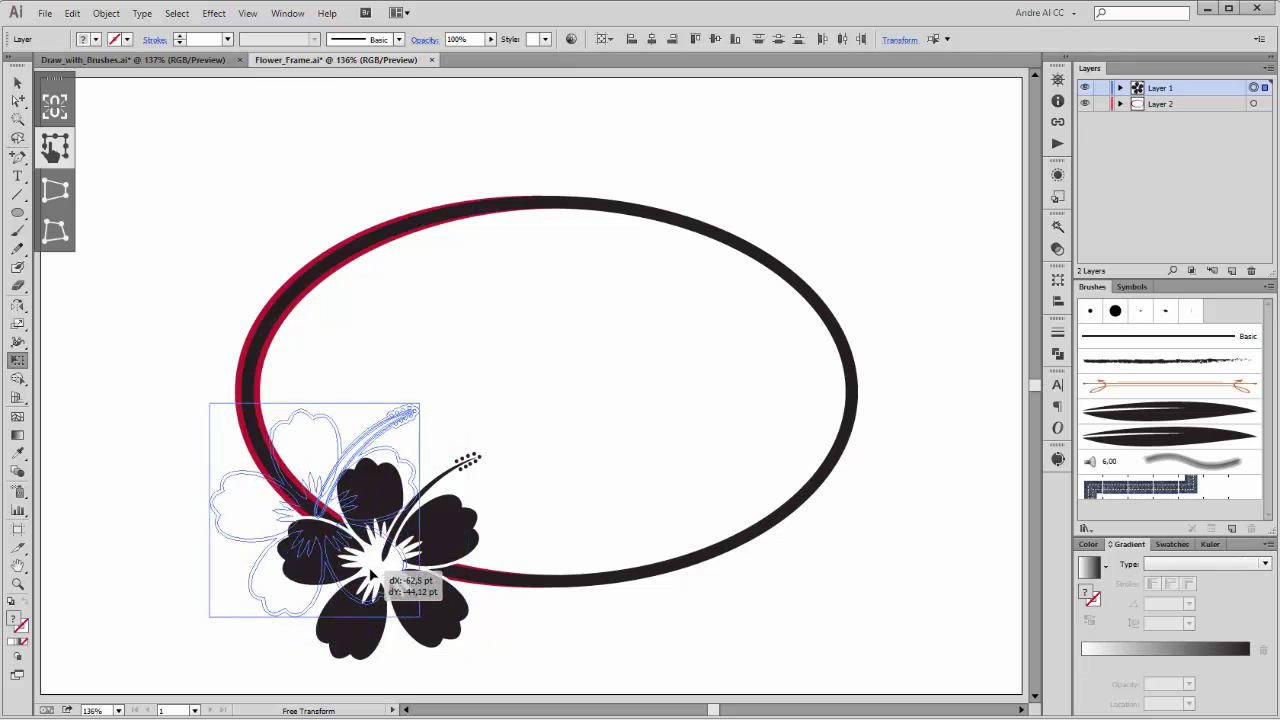
drag(420, 404, 352, 472)
drag(318, 592, 352, 562)
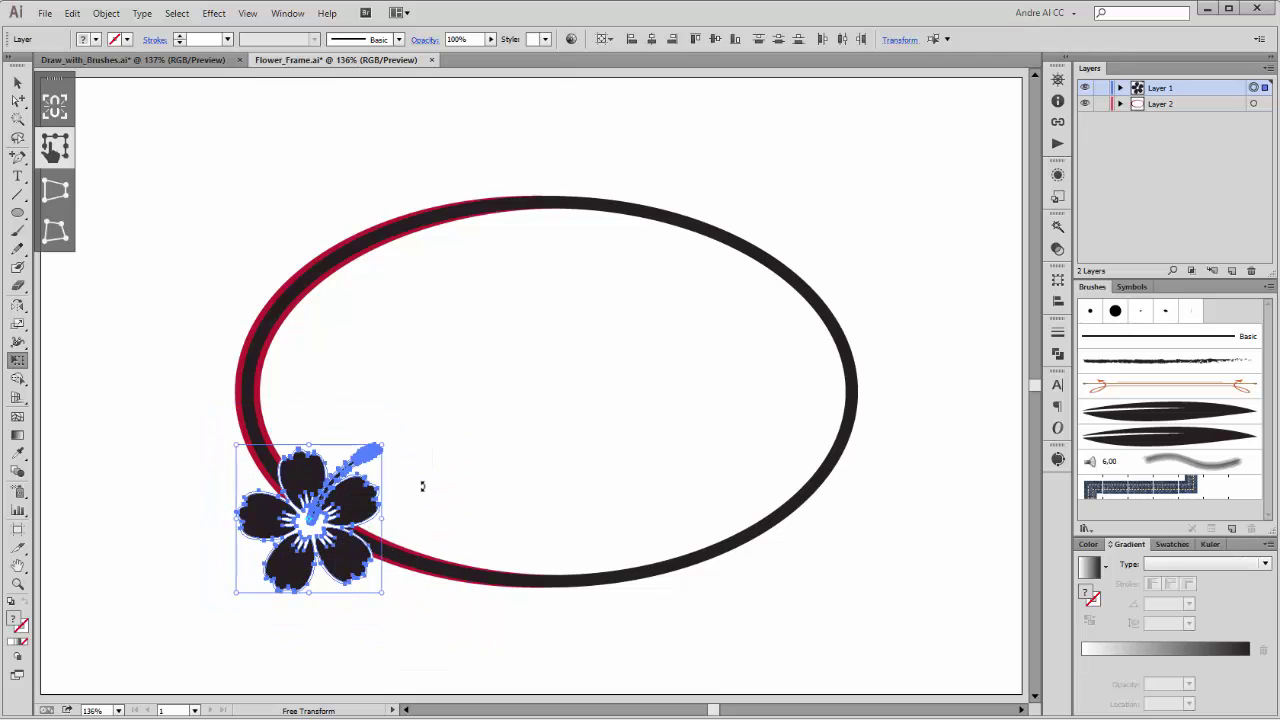
drag(357, 518, 363, 511)
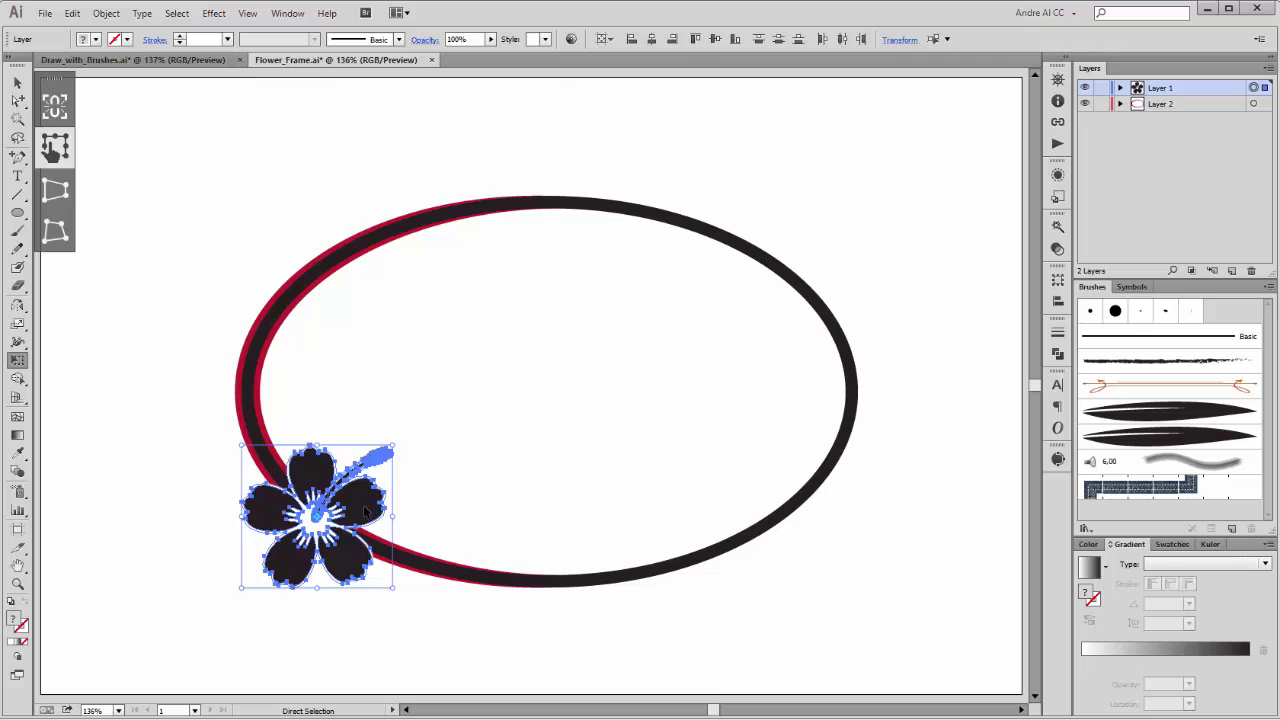
Place a smaller, slightly rotated copy of the flower on the ellipse's left edge, above the first flower.
drag(365, 507, 286, 351)
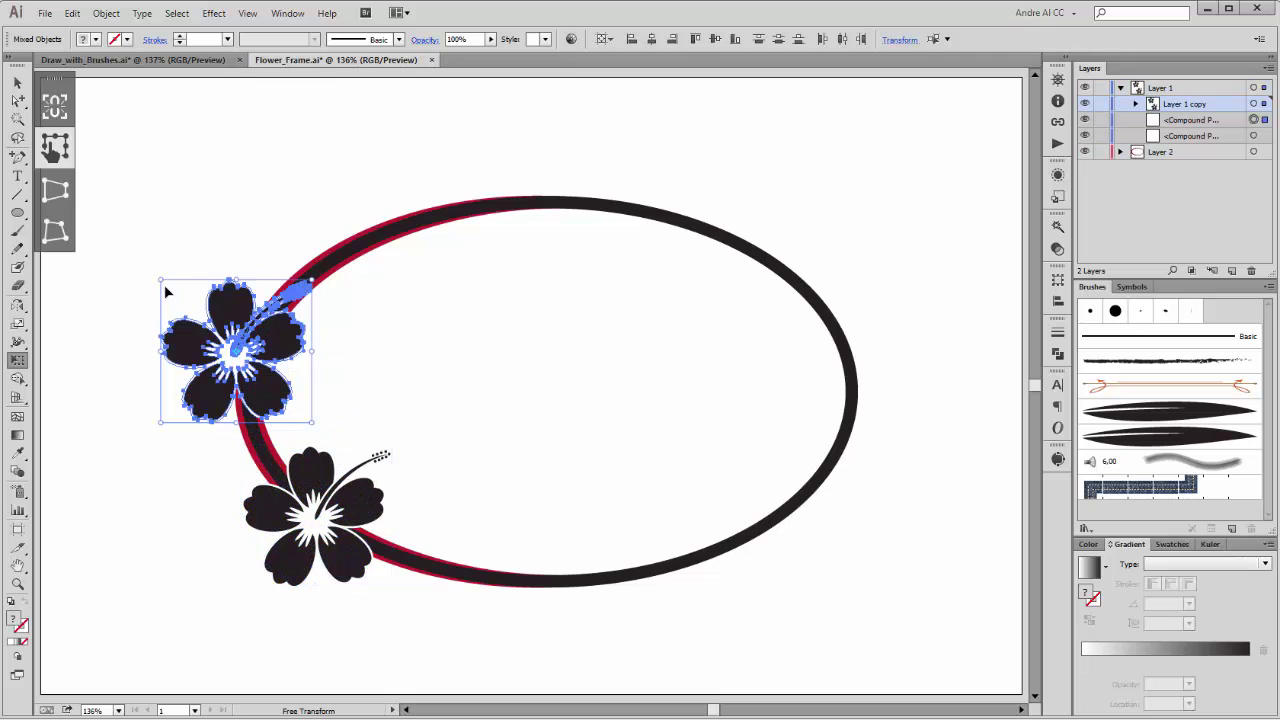
drag(161, 282, 204, 322)
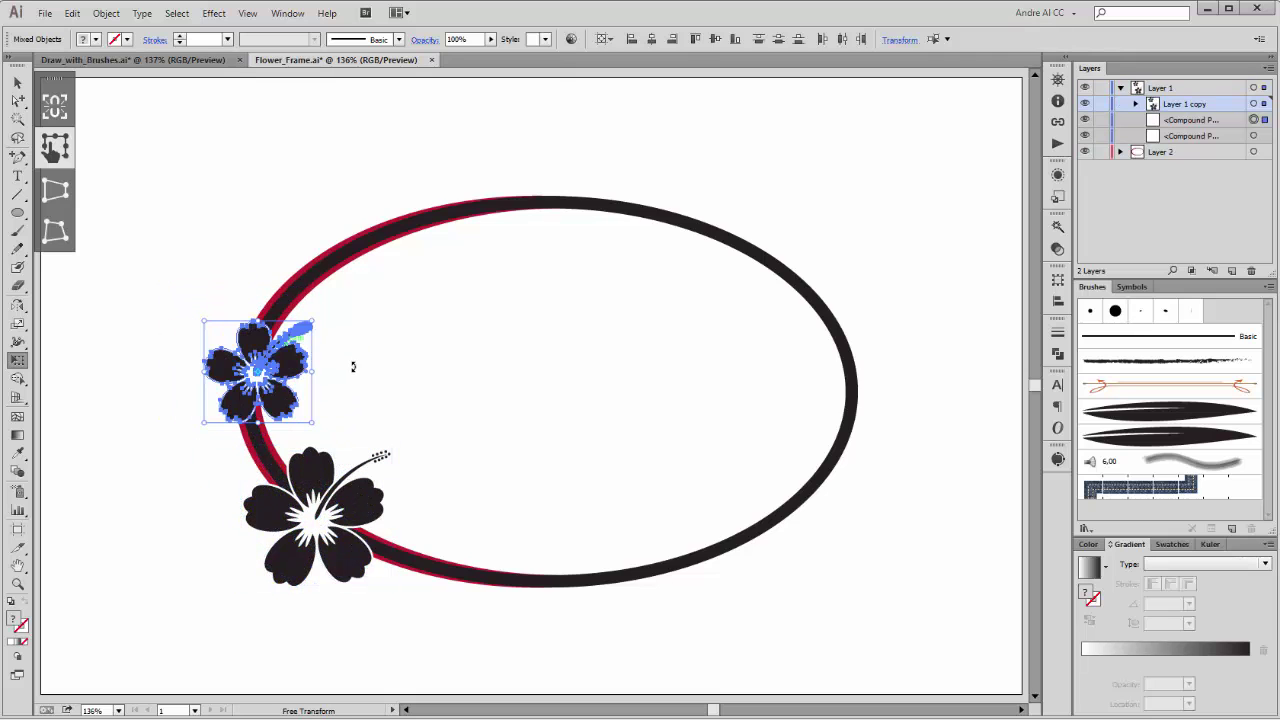
drag(354, 343, 283, 358)
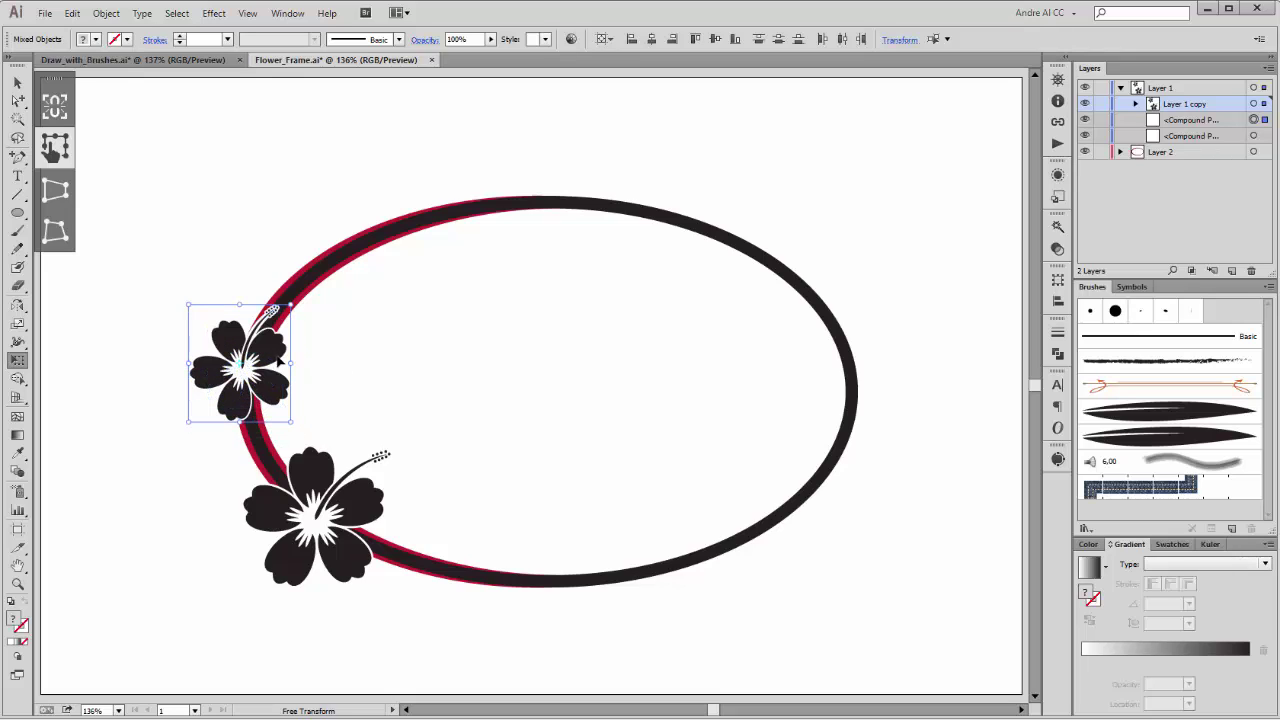
Add two tiny flower copies, one inside the ellipse between the larger flowers and one rotated below the largest flower.
drag(278, 360, 399, 375)
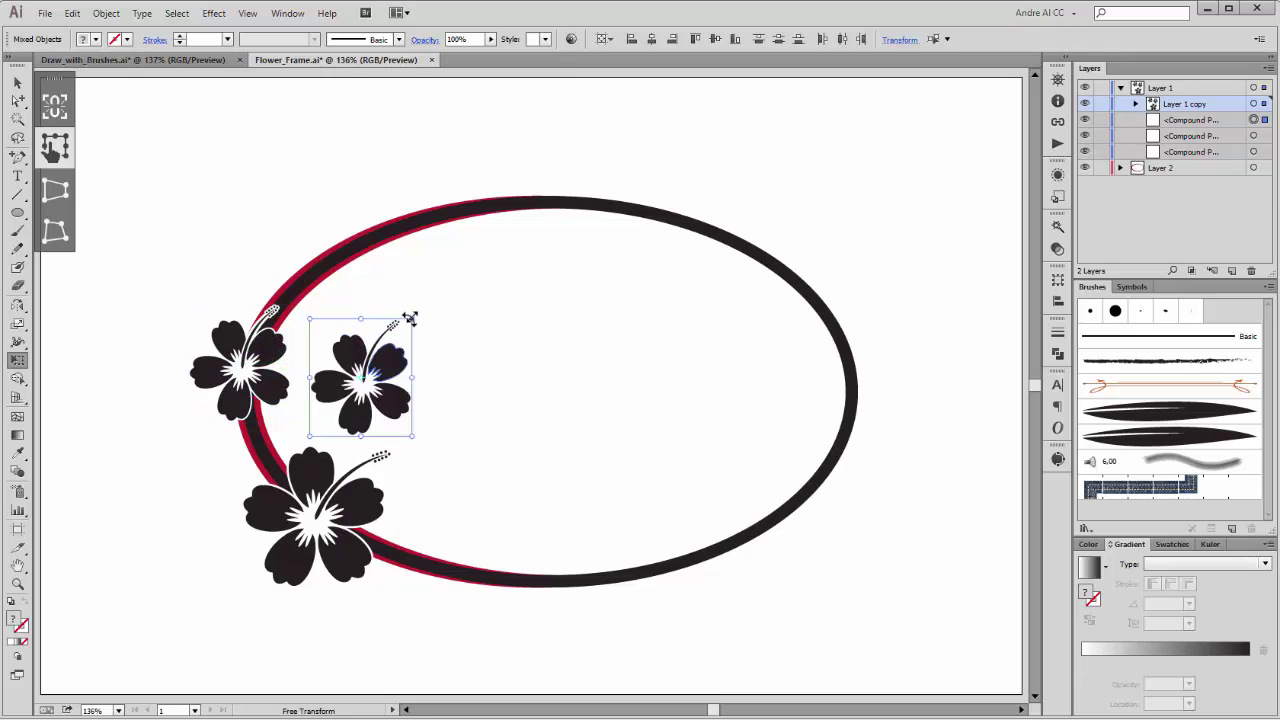
drag(410, 318, 352, 400)
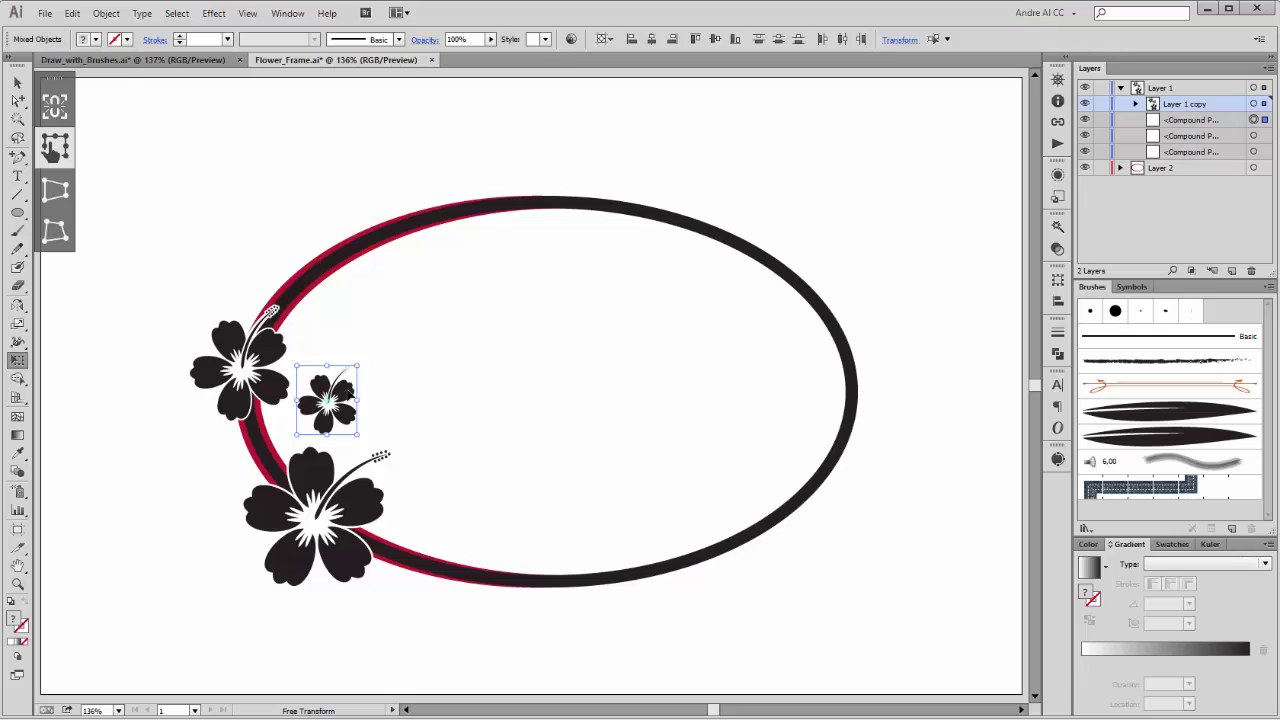
drag(346, 394, 351, 628)
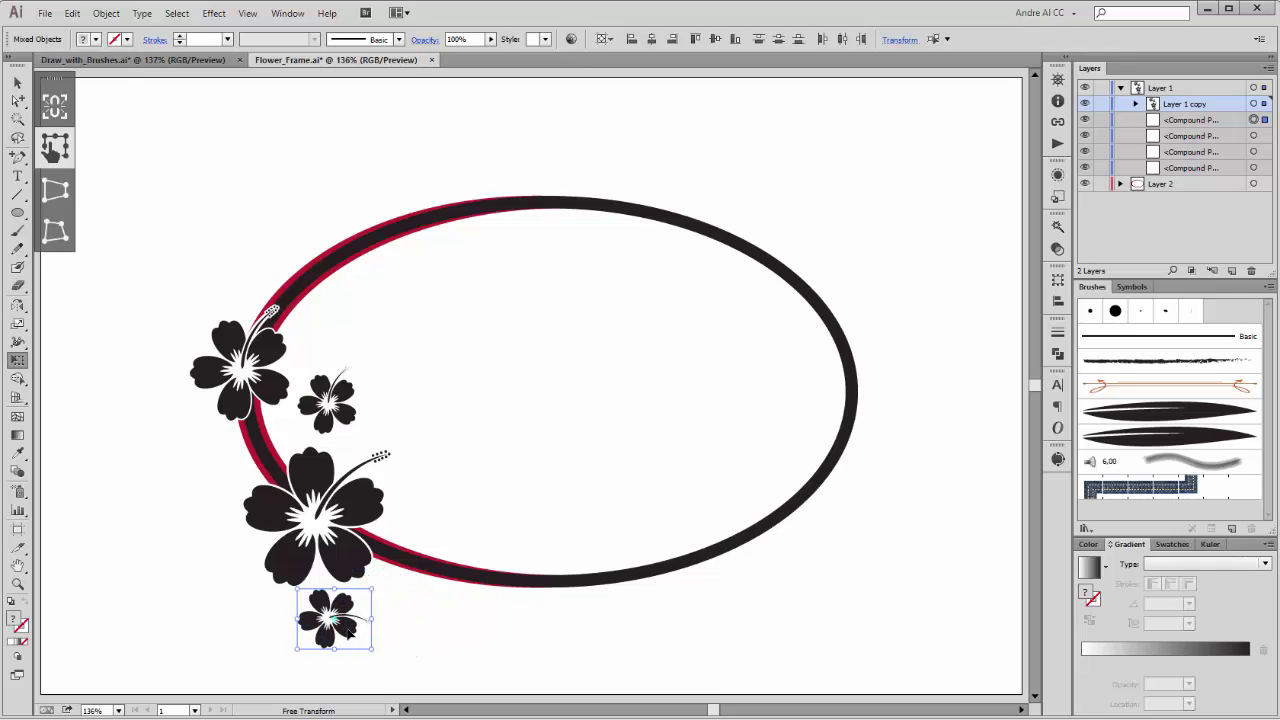
Create a new layer beneath Layer 1 and Layer 2, and lock the two layers above it.
key(ctrl+shift+a)
key(b)
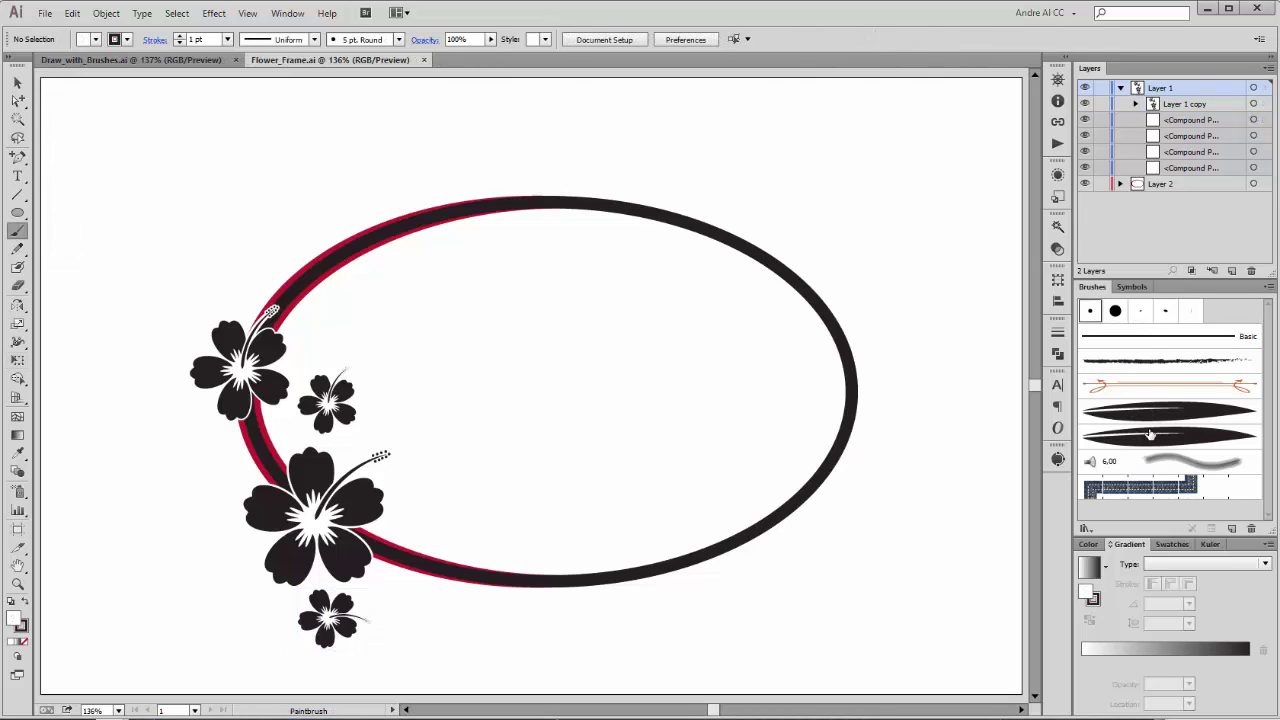
click(1120, 88)
click(1232, 271)
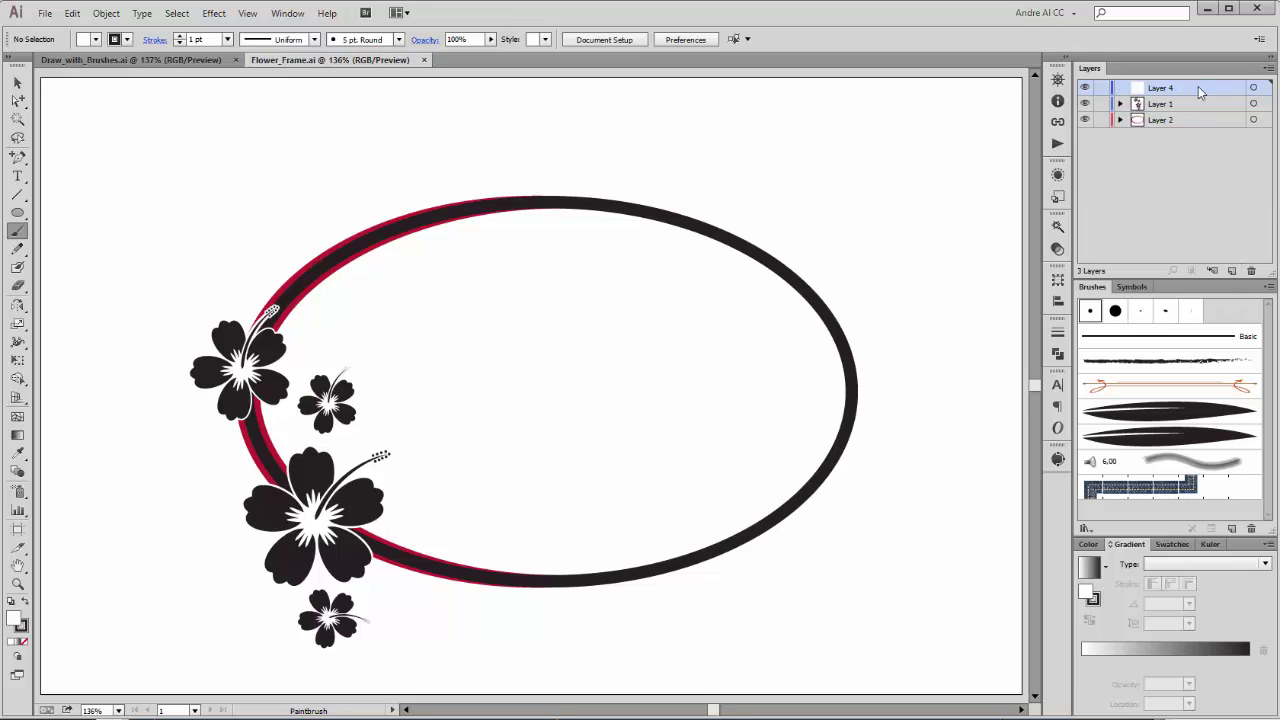
drag(1198, 87, 1198, 128)
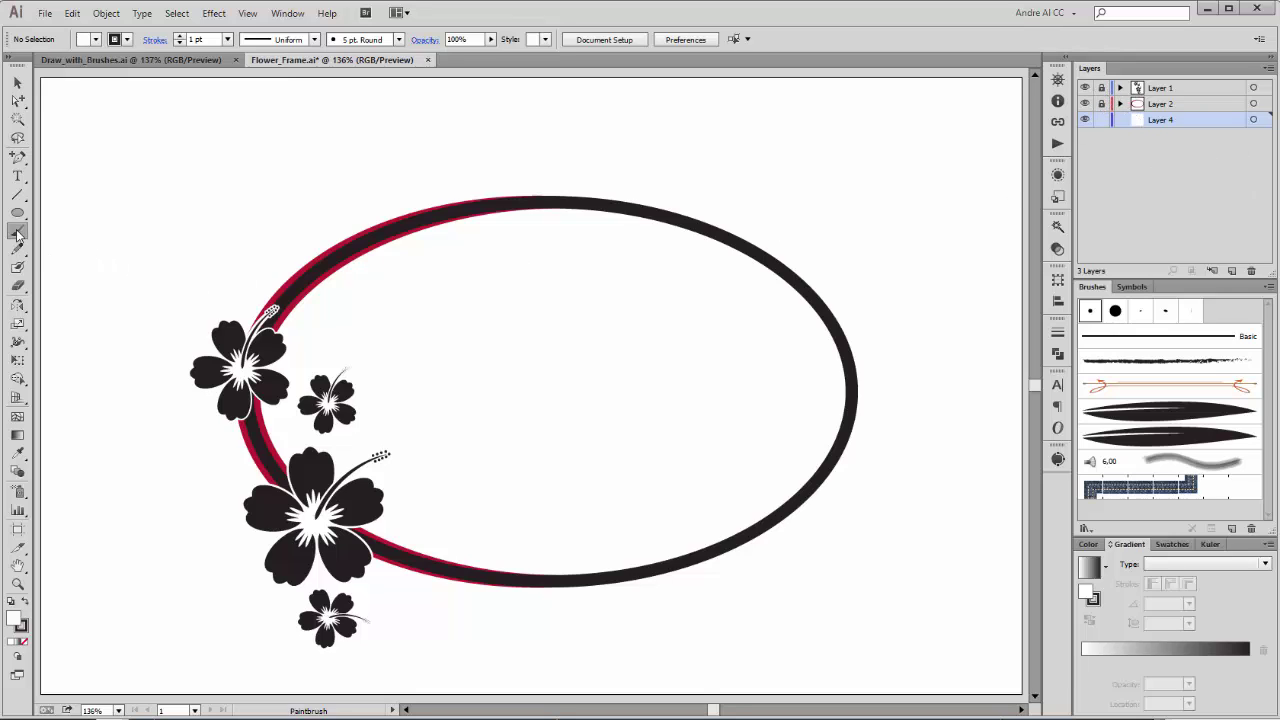
Set the fill to None and choose the first of the two leaf art brushes for the Paintbrush tool.
click(95, 40)
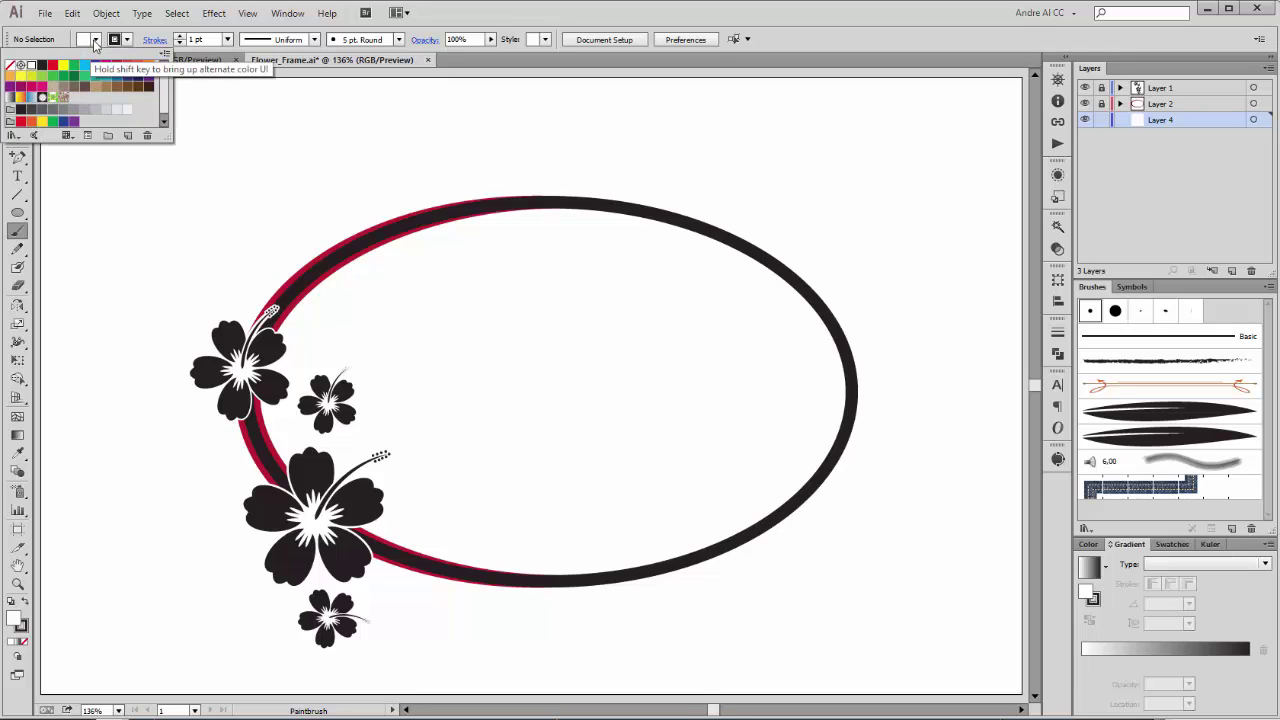
click(9, 66)
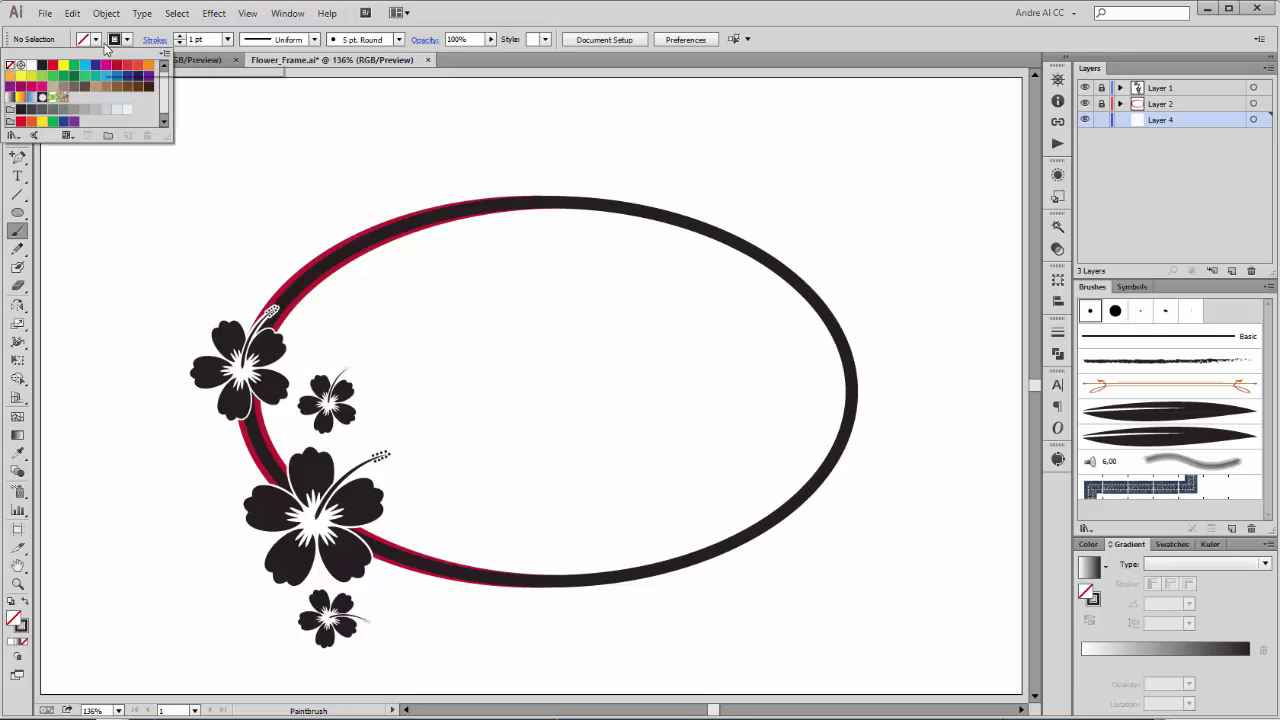
click(127, 40)
click(127, 40)
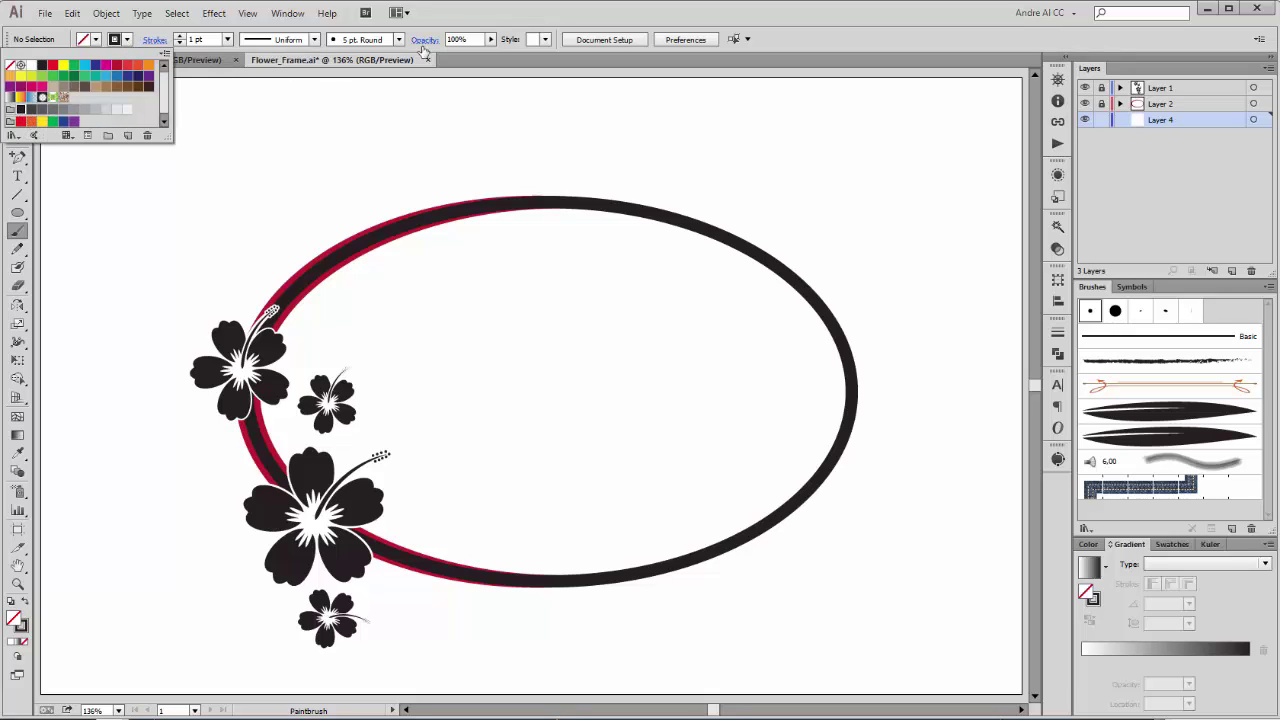
click(752, 30)
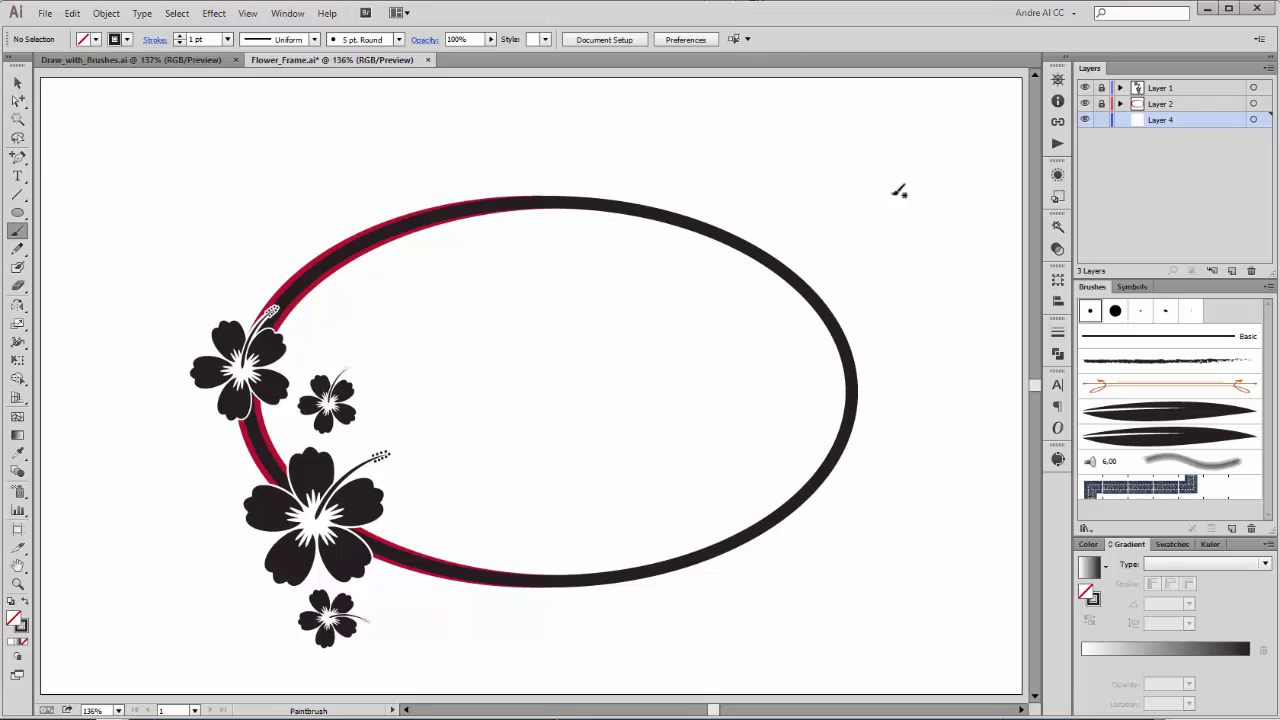
click(1162, 411)
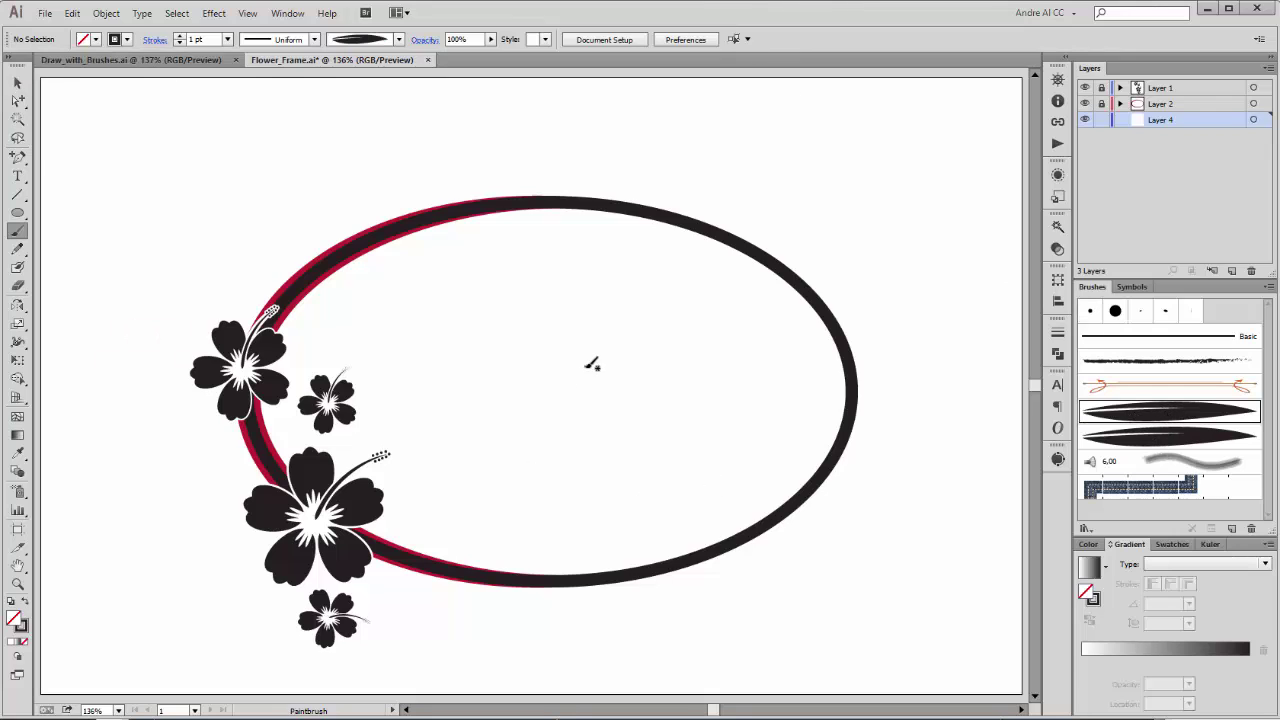
Paint two rows of three shrinking leaves extending right from the largest flower, one below the ellipse and one inside it.
mouse_move(527, 402)
mouse_down()
mouse_move(586, 346)
mouse_move(665, 310)
mouse_up()
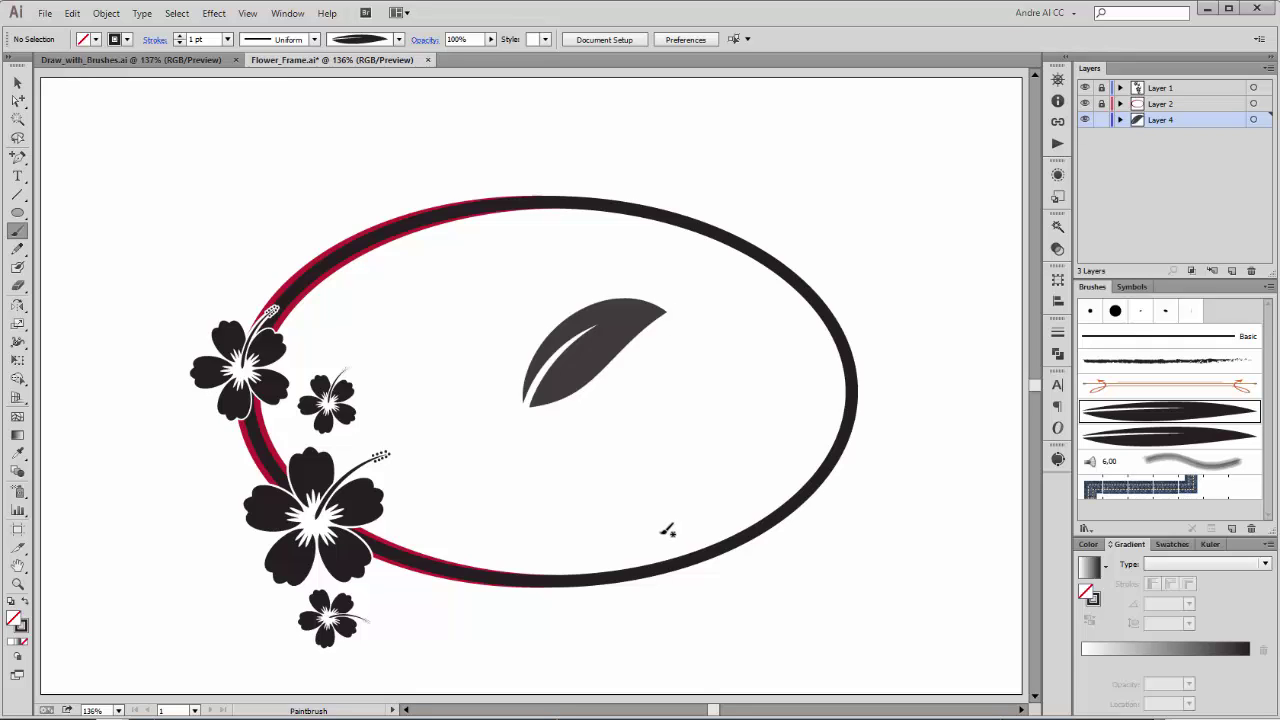
key(ctrl+z)
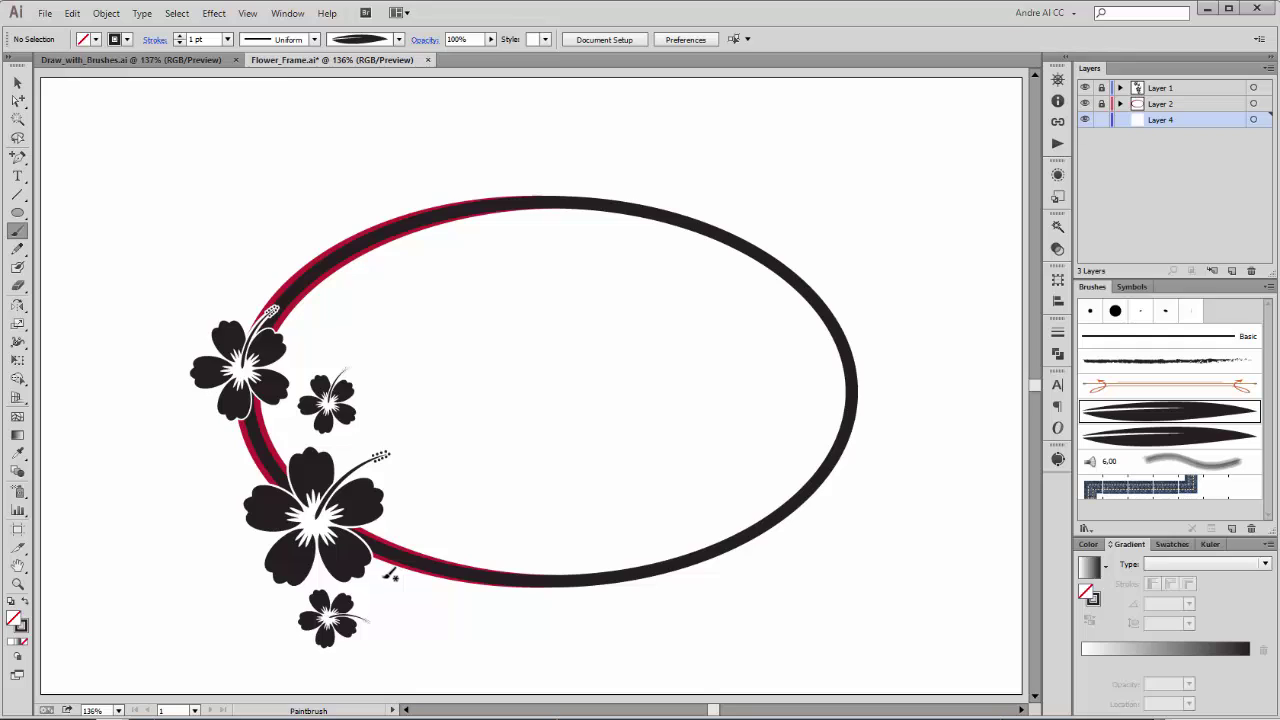
drag(385, 577, 413, 651)
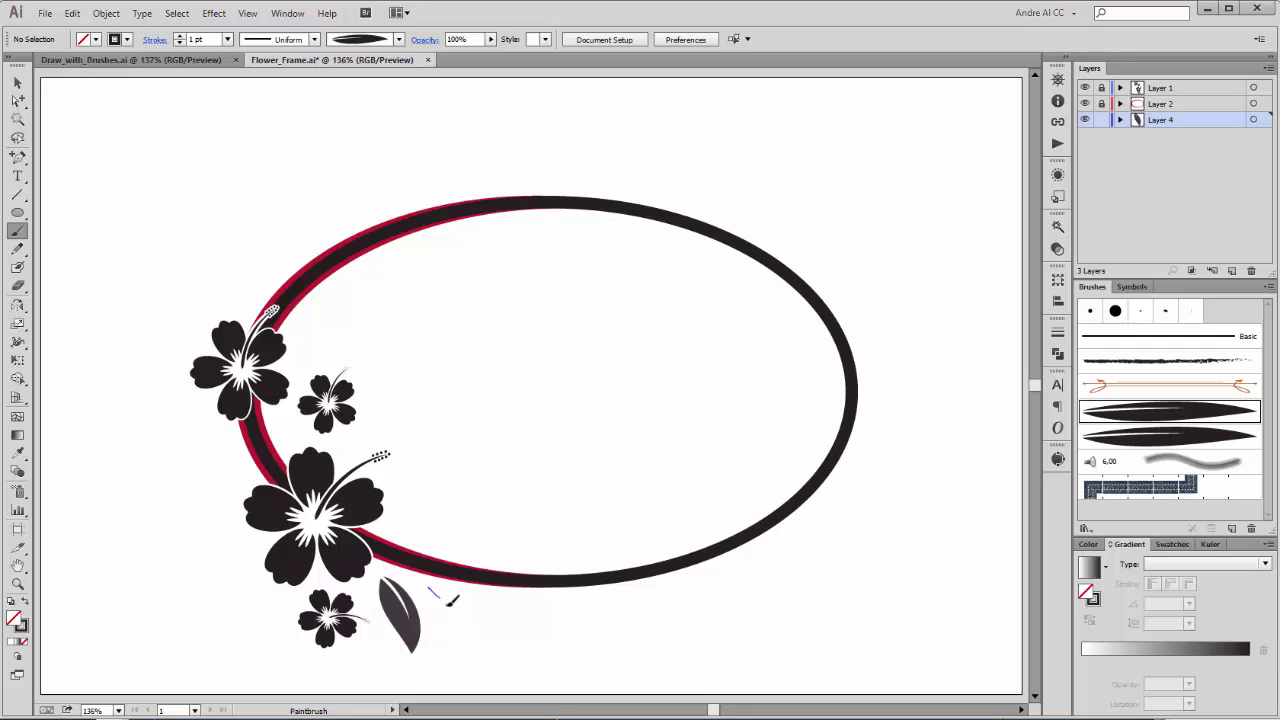
mouse_move(449, 602)
mouse_down()
mouse_move(465, 633)
mouse_move(507, 617)
mouse_up()
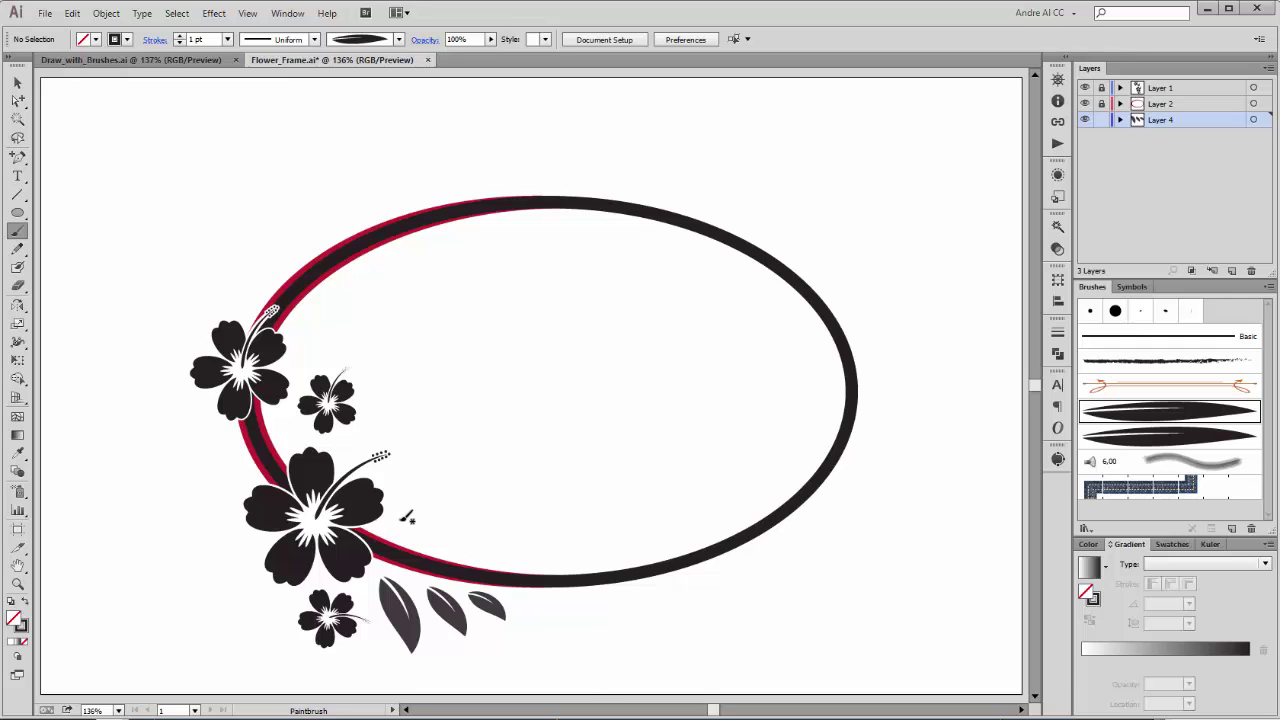
mouse_move(411, 512)
mouse_down()
mouse_move(482, 510)
mouse_move(440, 529)
mouse_move(477, 547)
mouse_up()
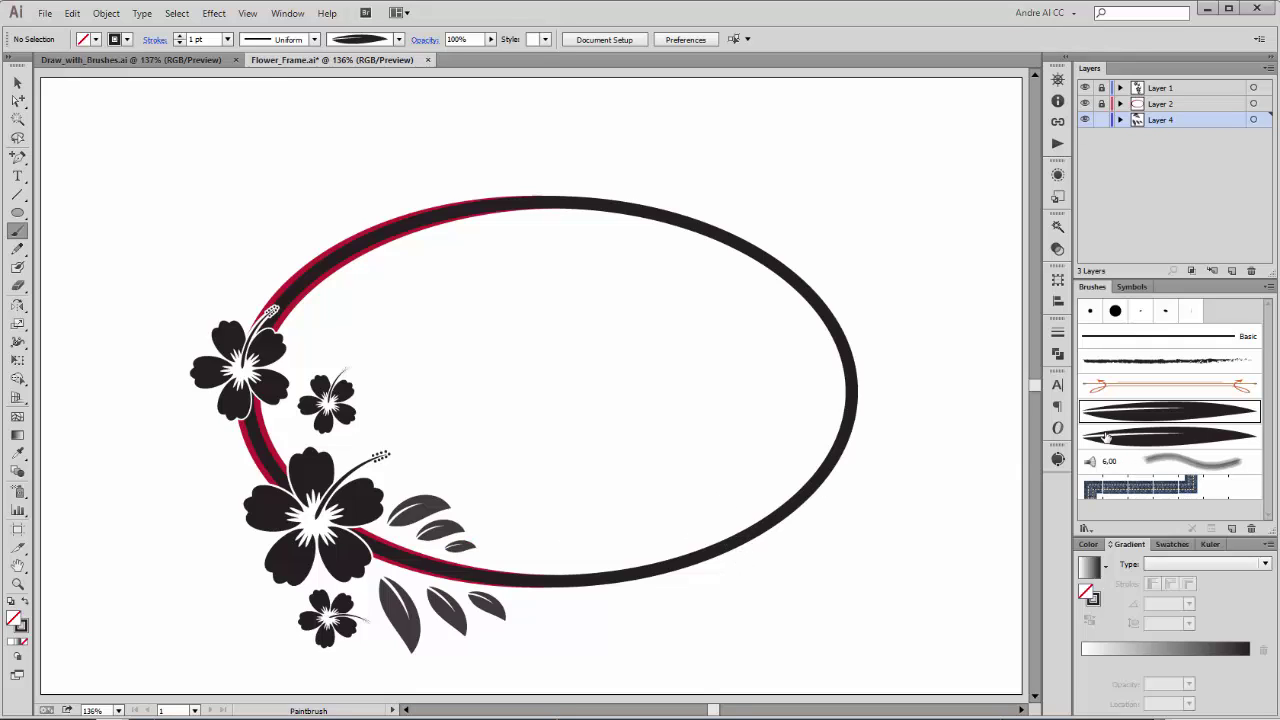
Paint mirrored-brush leaves: two left of the tiny bottom flower and three shrinking ones outside the ellipse between the two larger flowers.
click(1178, 440)
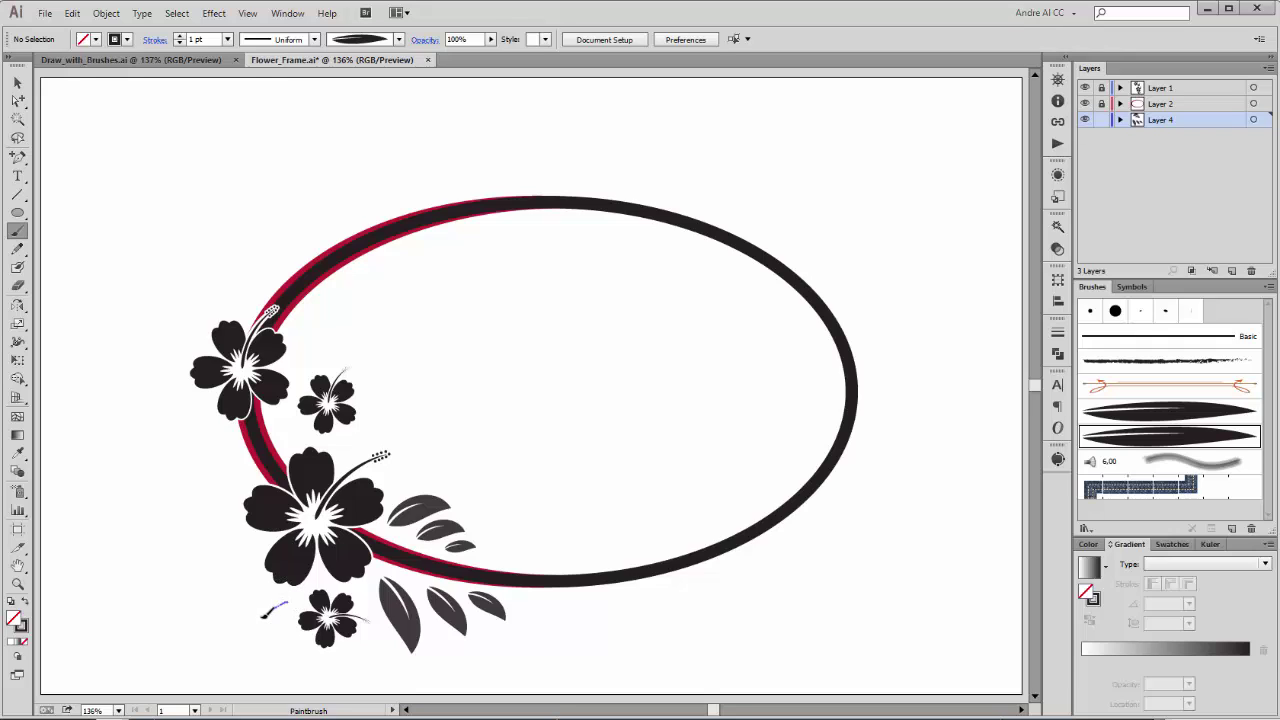
drag(263, 615, 234, 649)
drag(243, 594, 228, 600)
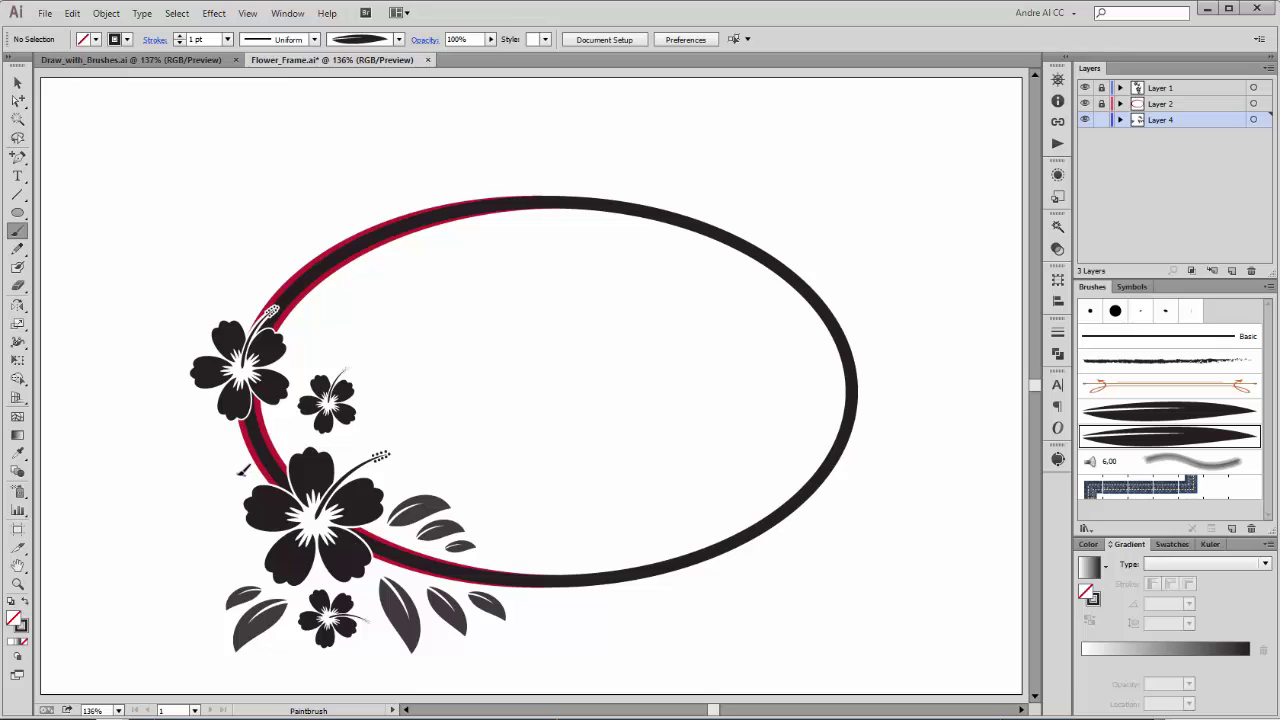
drag(246, 468, 148, 506)
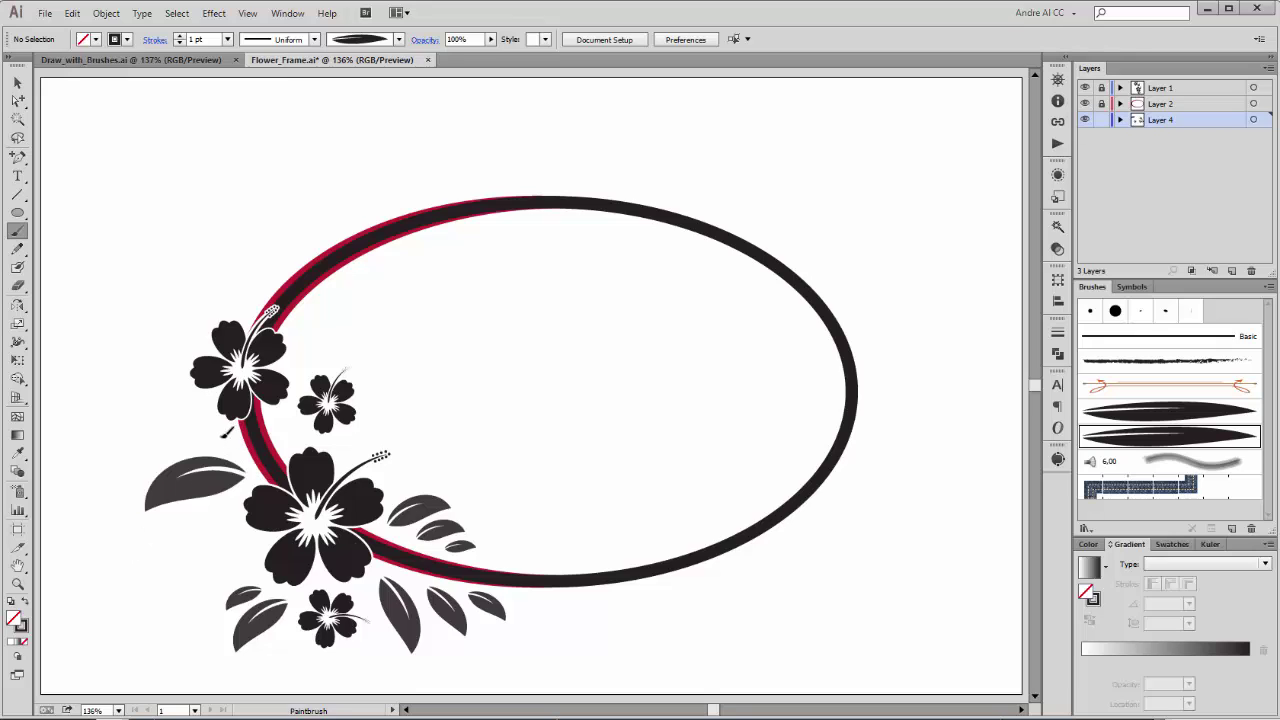
mouse_move(226, 432)
mouse_down()
mouse_move(168, 442)
mouse_move(176, 411)
mouse_up()
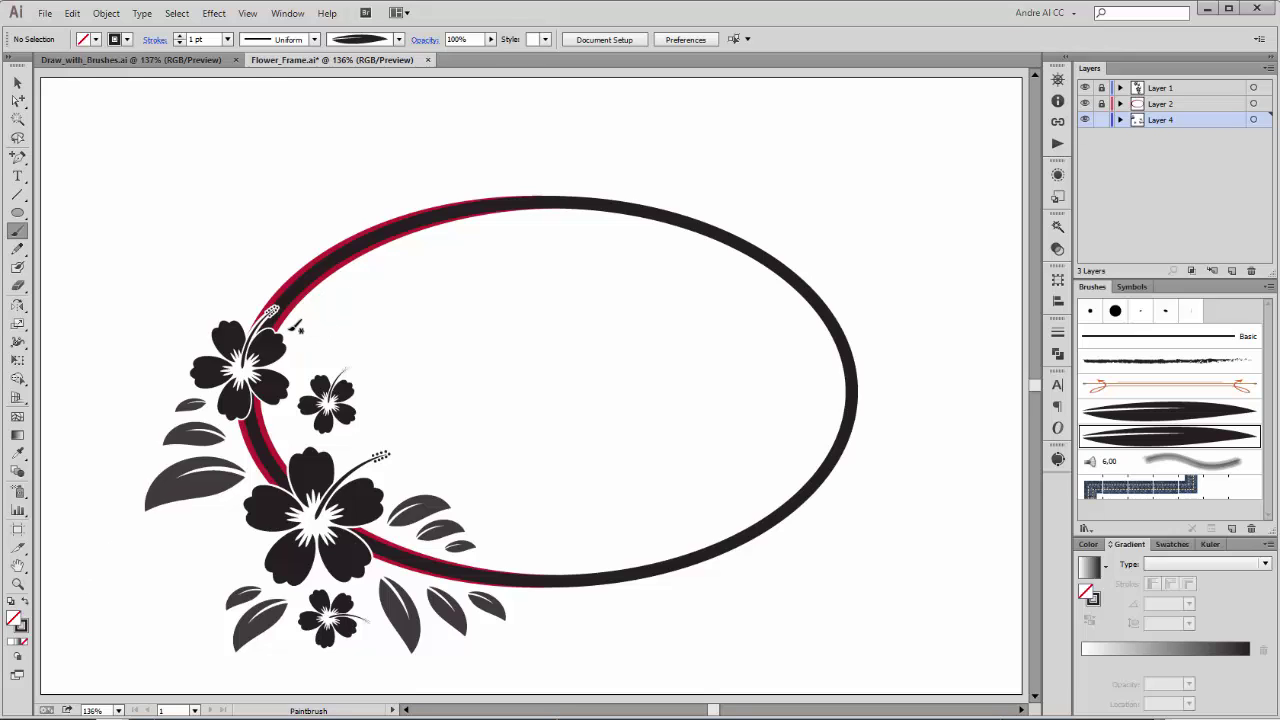
Paint three shrinking leaves with the first leaf brush inside the ellipse, rising beside the upper larger flower.
drag(306, 325, 343, 333)
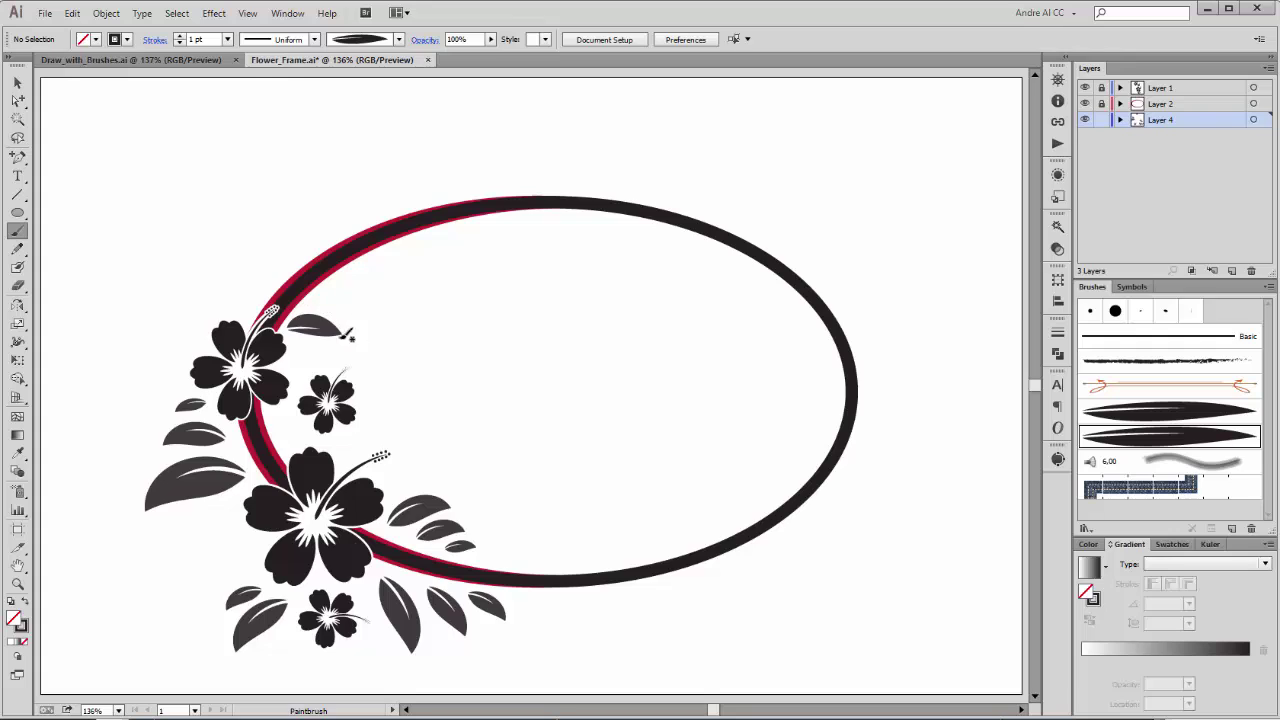
key(ctrl+z)
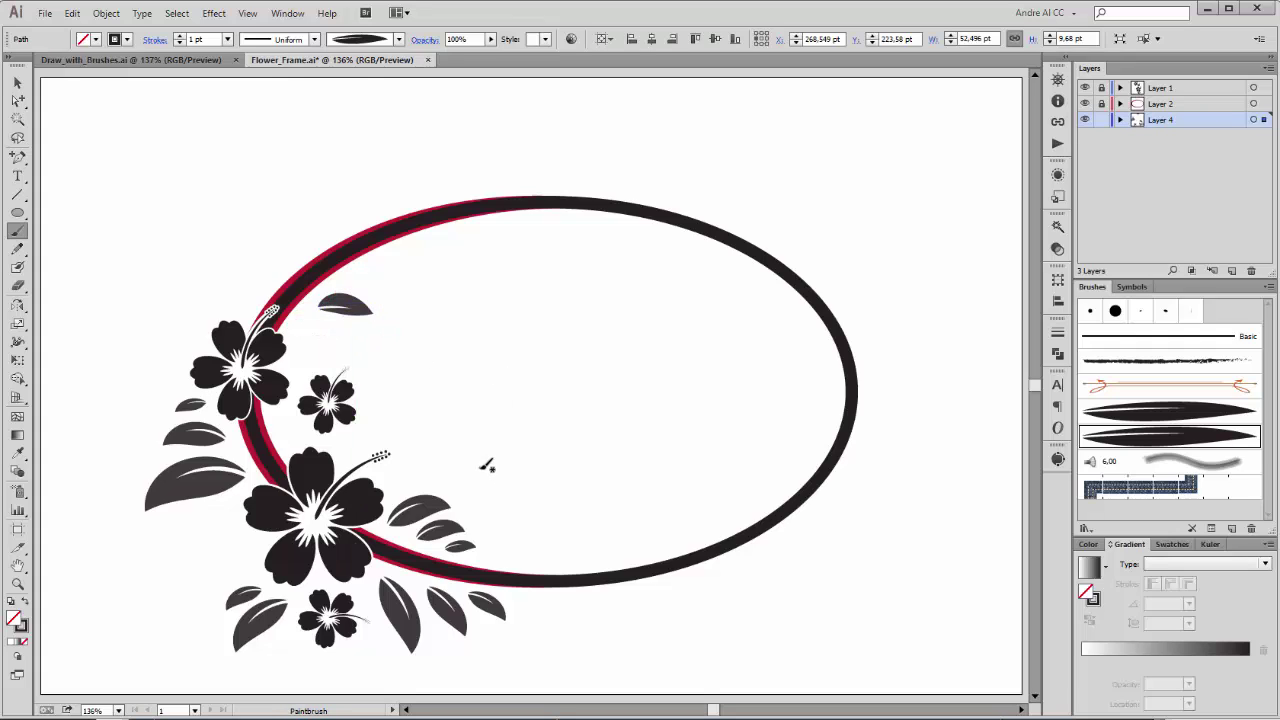
click(1168, 415)
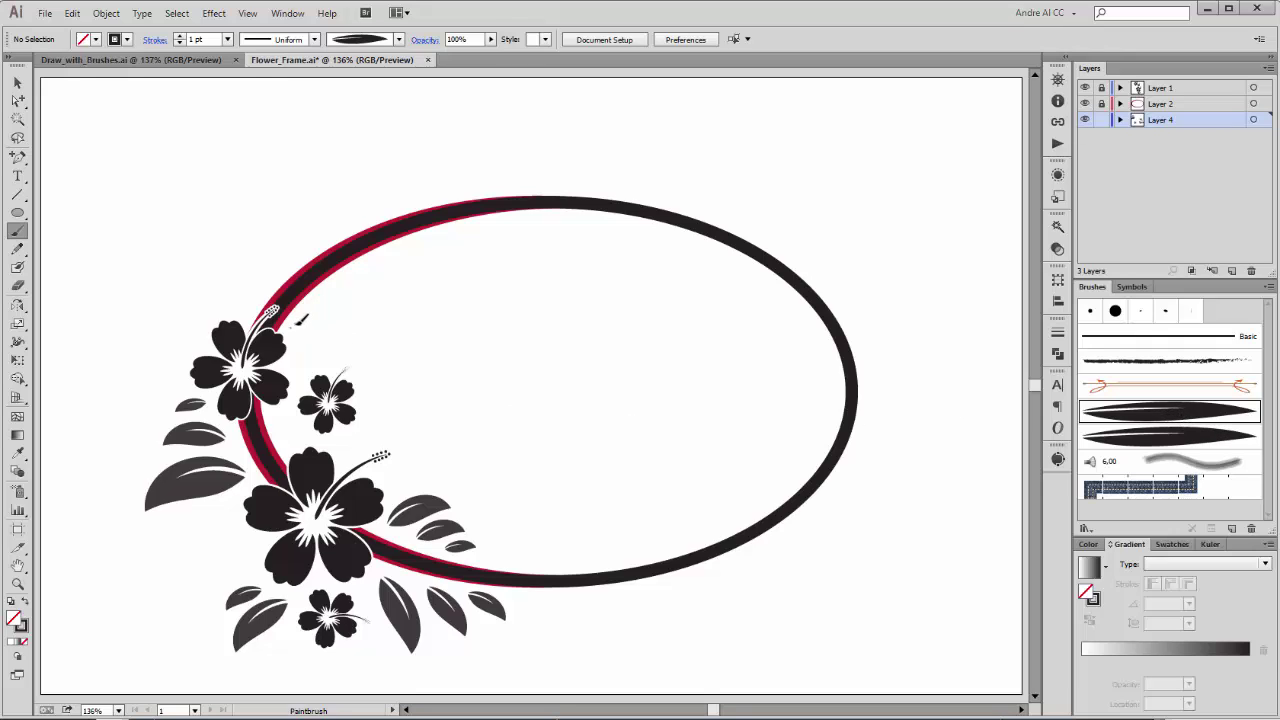
mouse_move(296, 325)
mouse_down()
mouse_move(337, 322)
mouse_move(321, 296)
mouse_move(362, 273)
mouse_up()
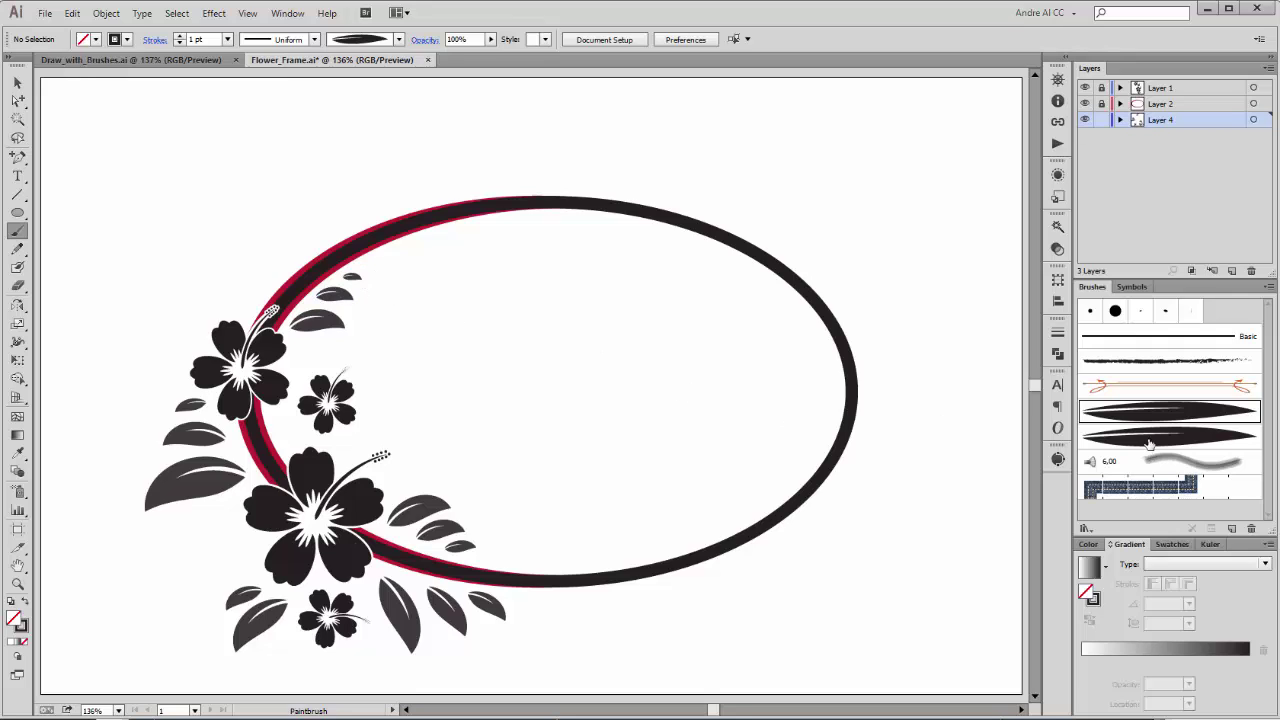
Paint three shrinking leaves with the mirrored leaf brush outside the ellipse, above the upper larger flower.
click(1111, 427)
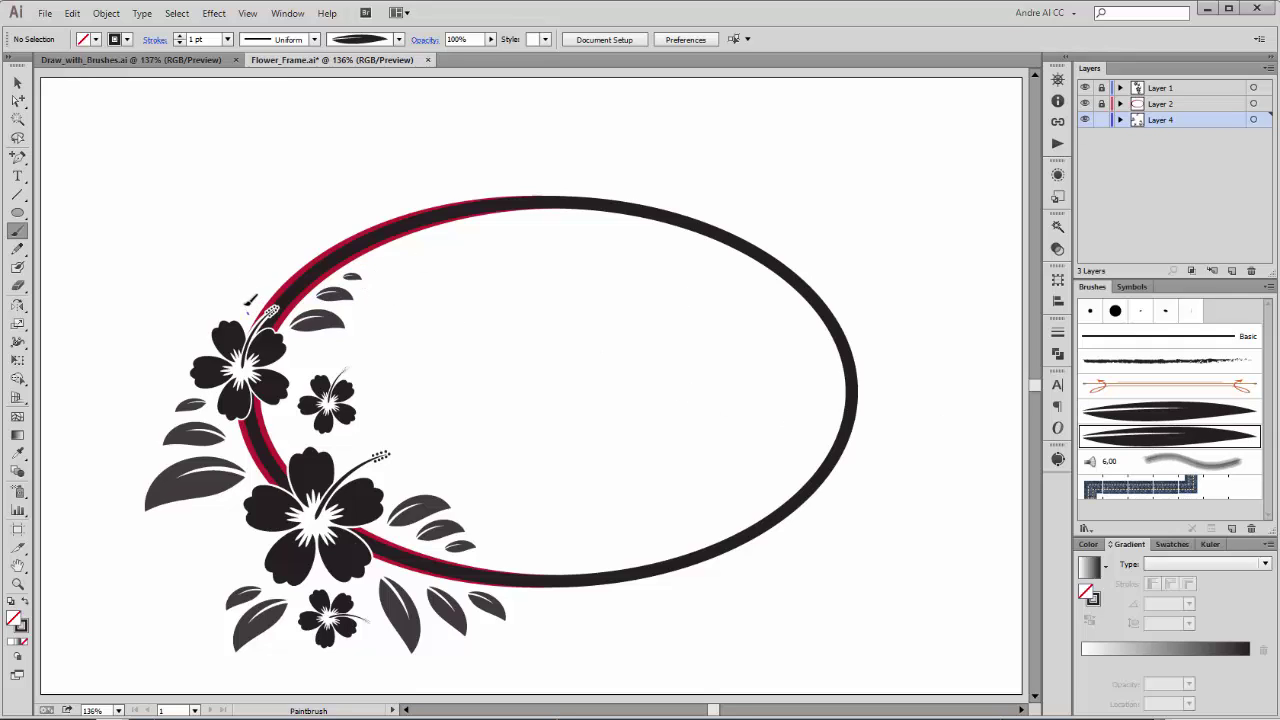
drag(249, 306, 203, 256)
mouse_move(272, 288)
mouse_down()
mouse_move(262, 243)
mouse_move(289, 231)
mouse_up()
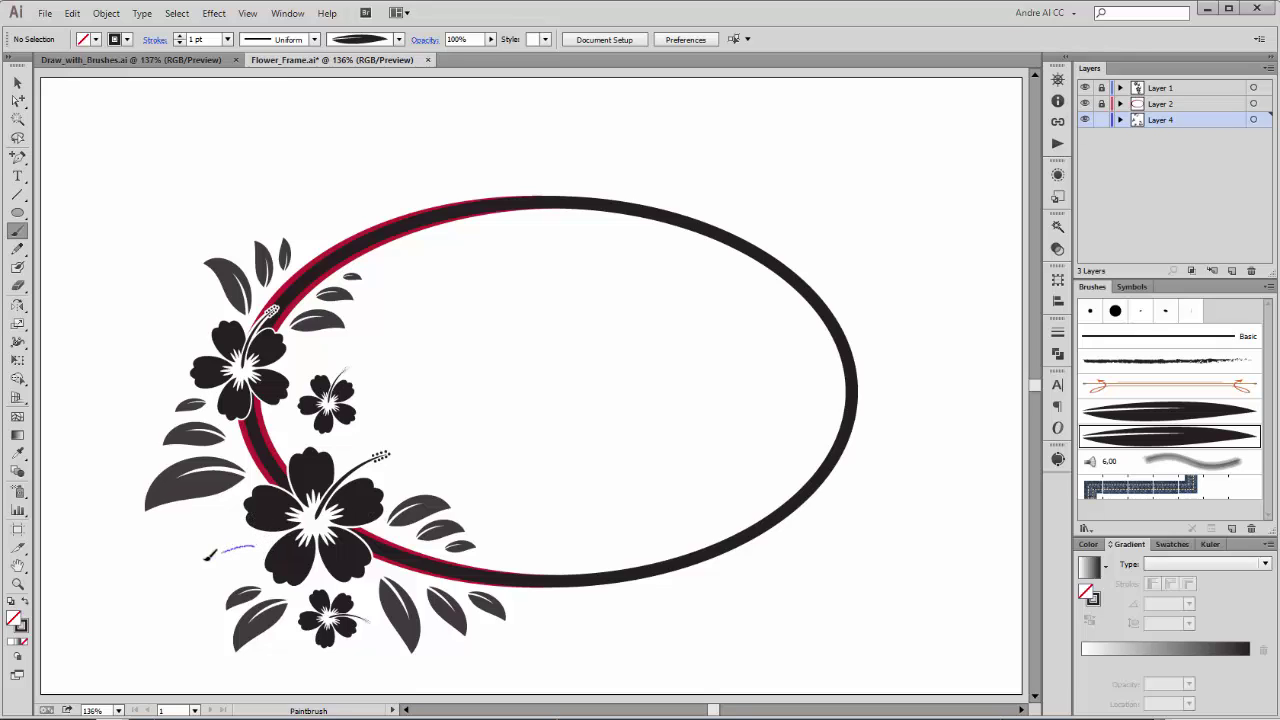
Paint two large leaves outside the ellipse beside the largest flower and try leaves beside the tiny inner flower.
drag(206, 558, 156, 600)
drag(186, 522, 134, 575)
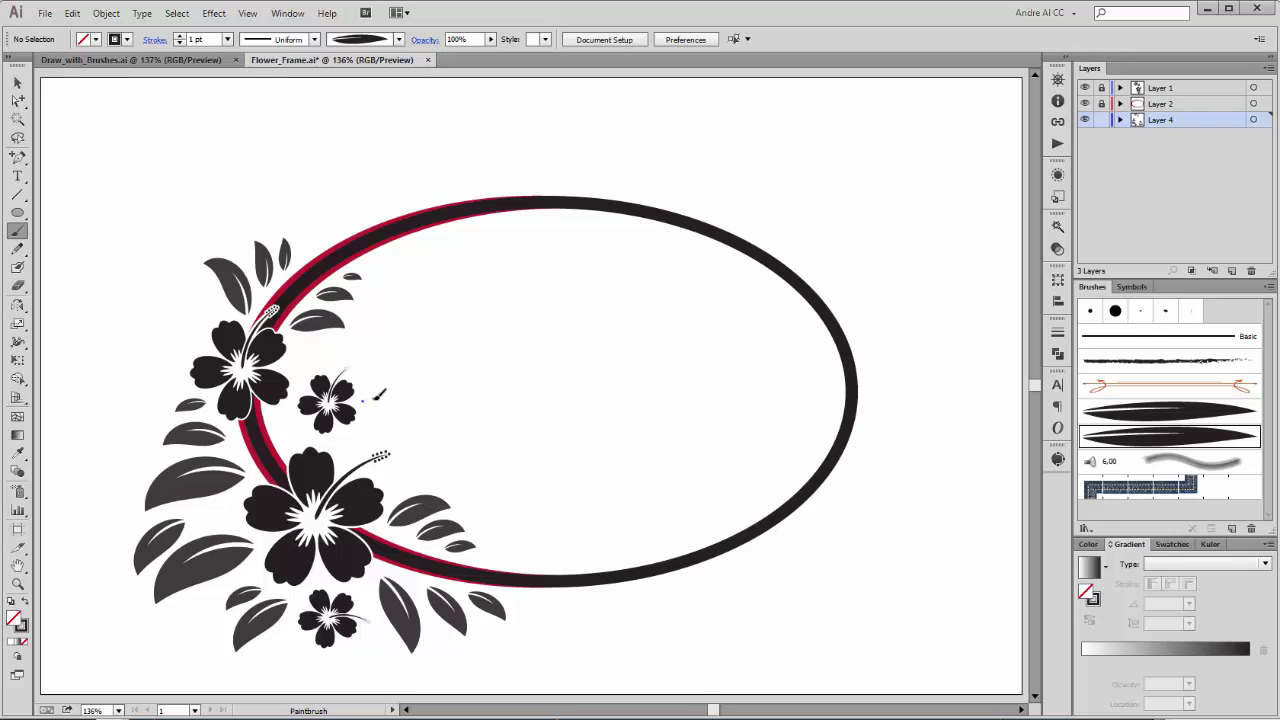
mouse_move(378, 395)
mouse_down()
mouse_move(410, 408)
mouse_move(430, 385)
mouse_up()
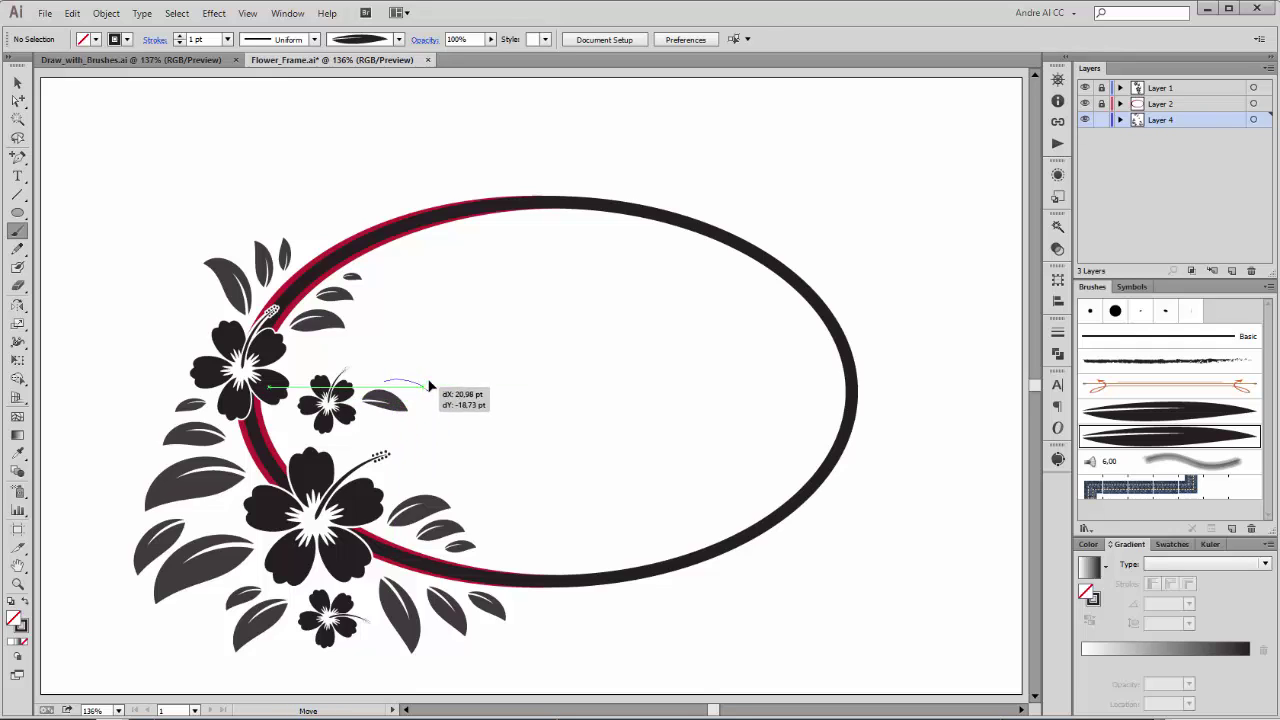
key(Delete)
Add one leaf with the first leaf brush inside the ellipse beside each of the two larger flowers.
click(1105, 408)
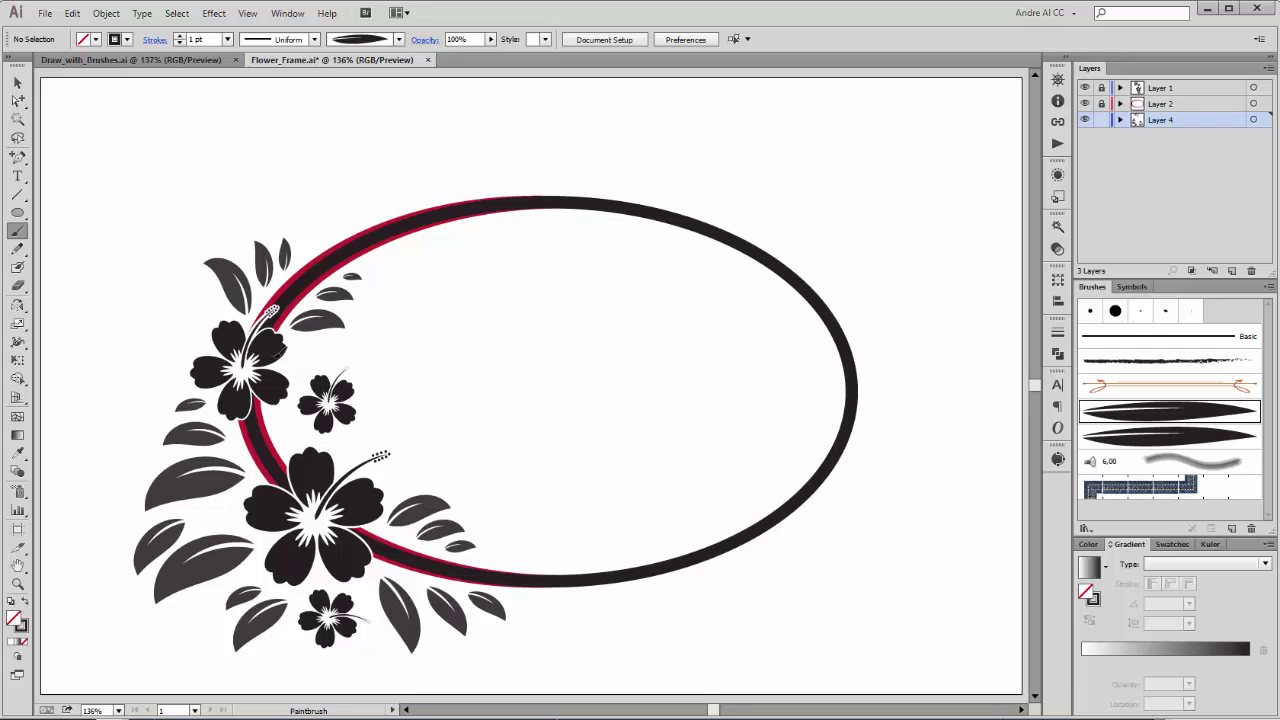
drag(318, 346, 320, 346)
drag(374, 494, 412, 468)
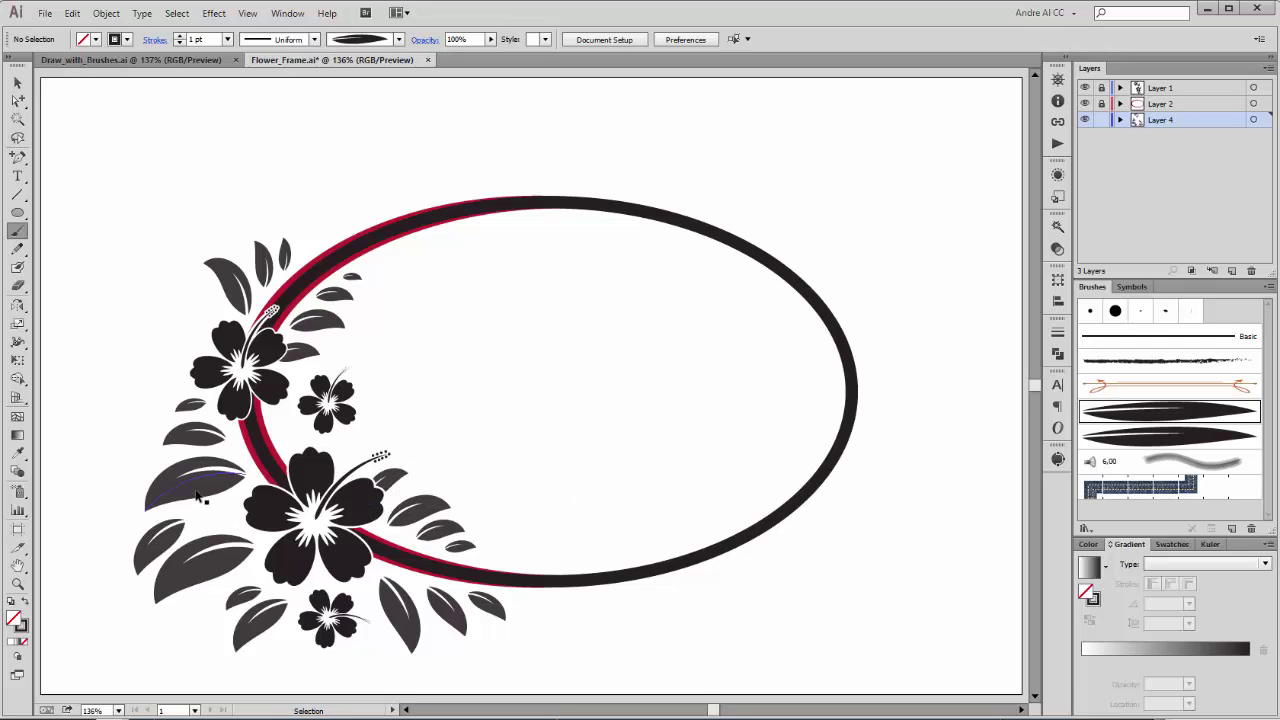
Delete the large leaves outside the ellipse to the left of the largest flower.
ctrl+click(244, 496)
key(Delete)
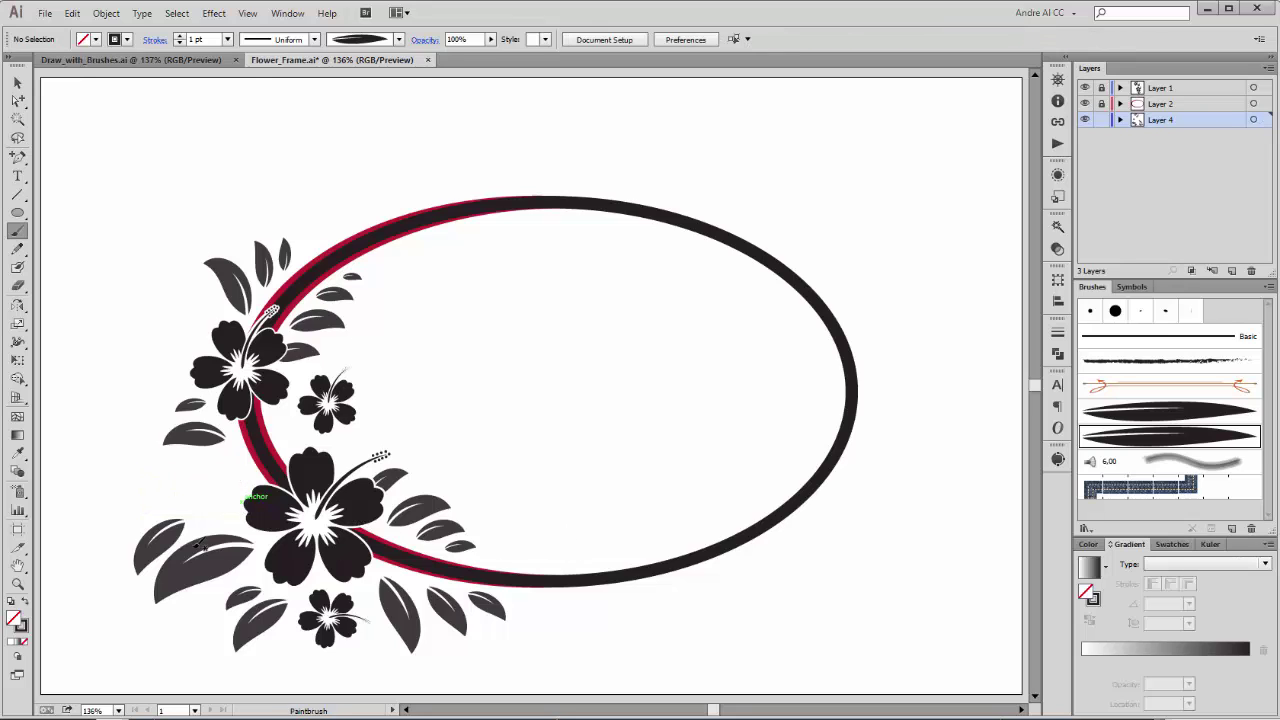
mouse_move(200, 545)
mouse_down()
mouse_move(126, 523)
mouse_move(194, 606)
mouse_move(250, 530)
mouse_up()
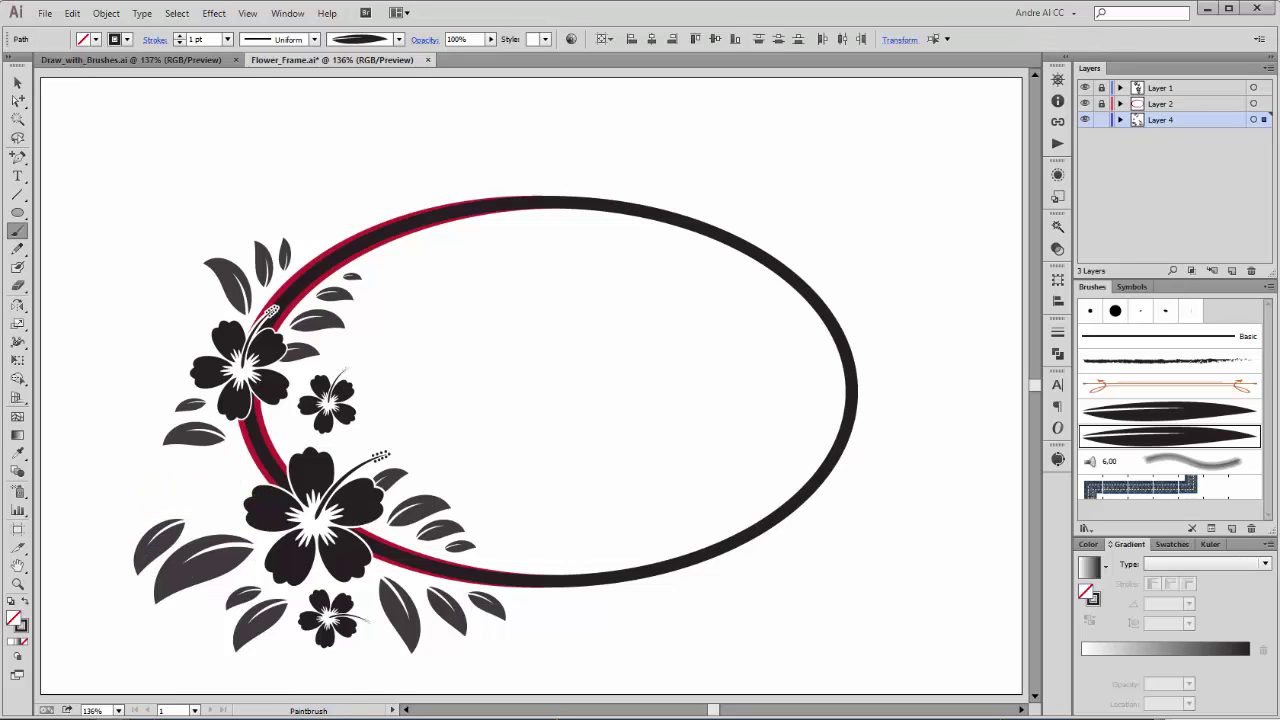
key(ctrl+z)
click(1174, 416)
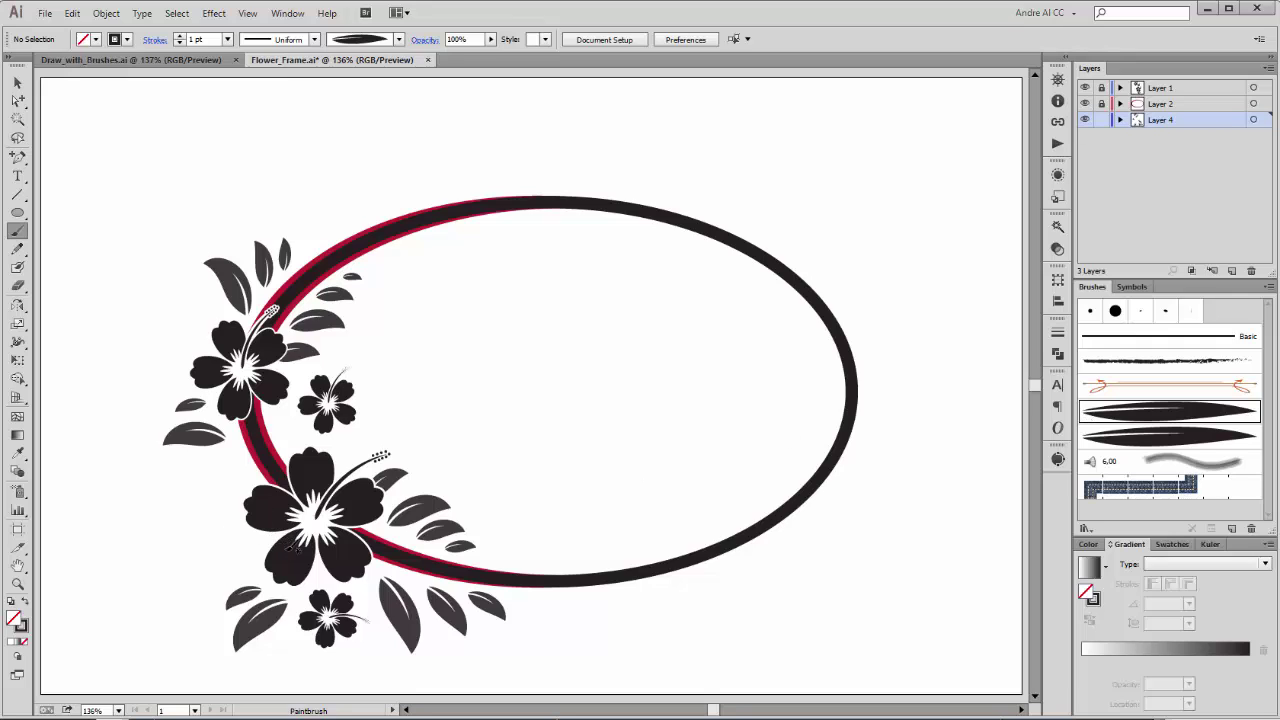
drag(263, 547, 198, 576)
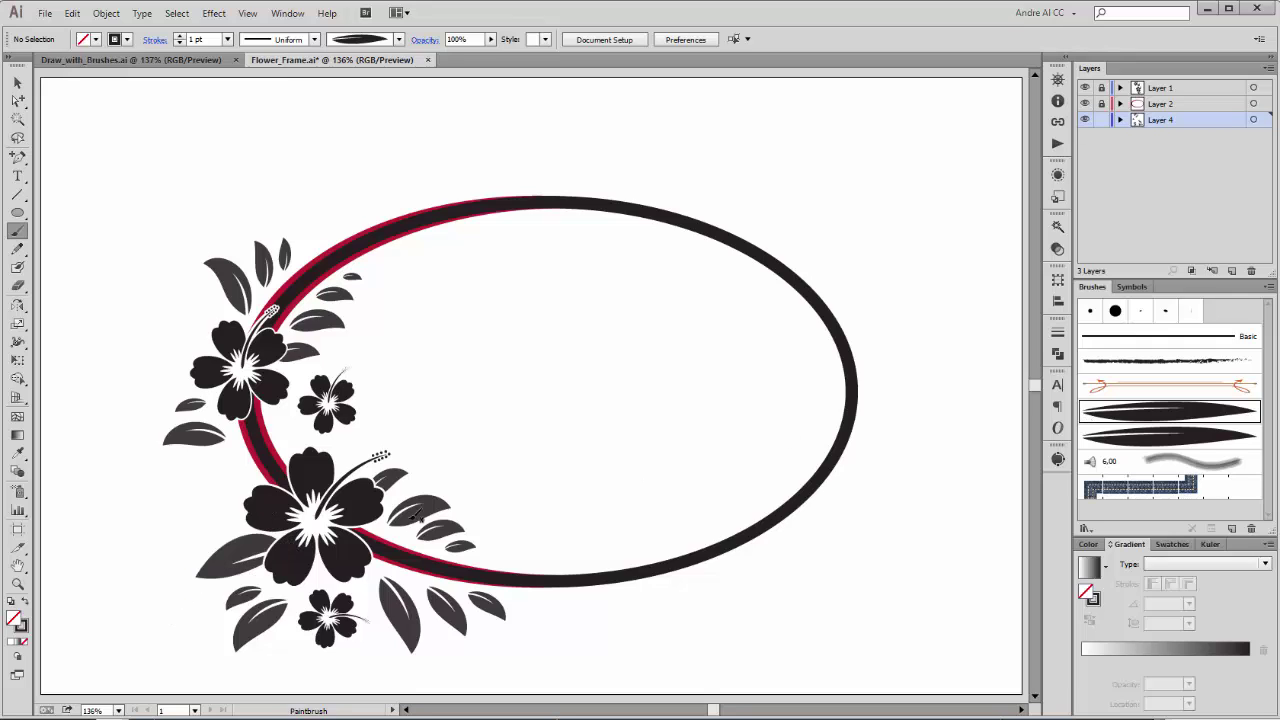
key(ctrl+z)
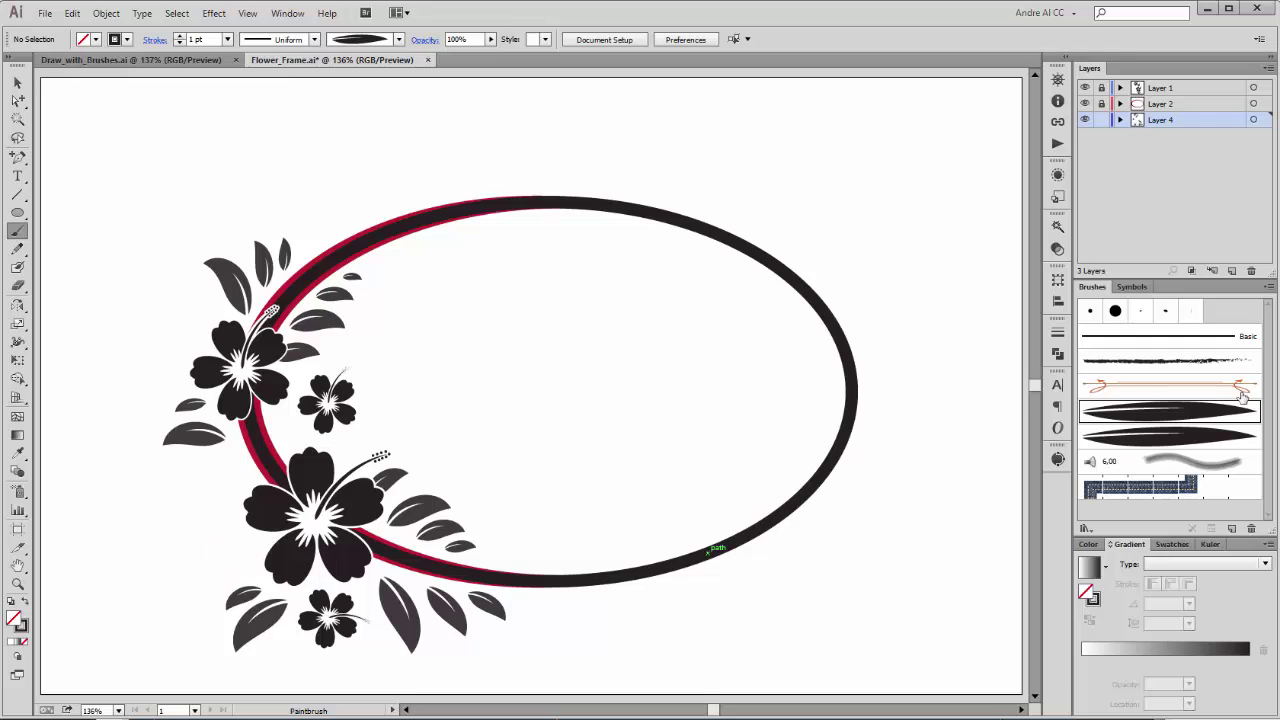
Paint three leaves with the mirrored leaf brush close against the left side of the largest flower, outside the ellipse.
click(1205, 437)
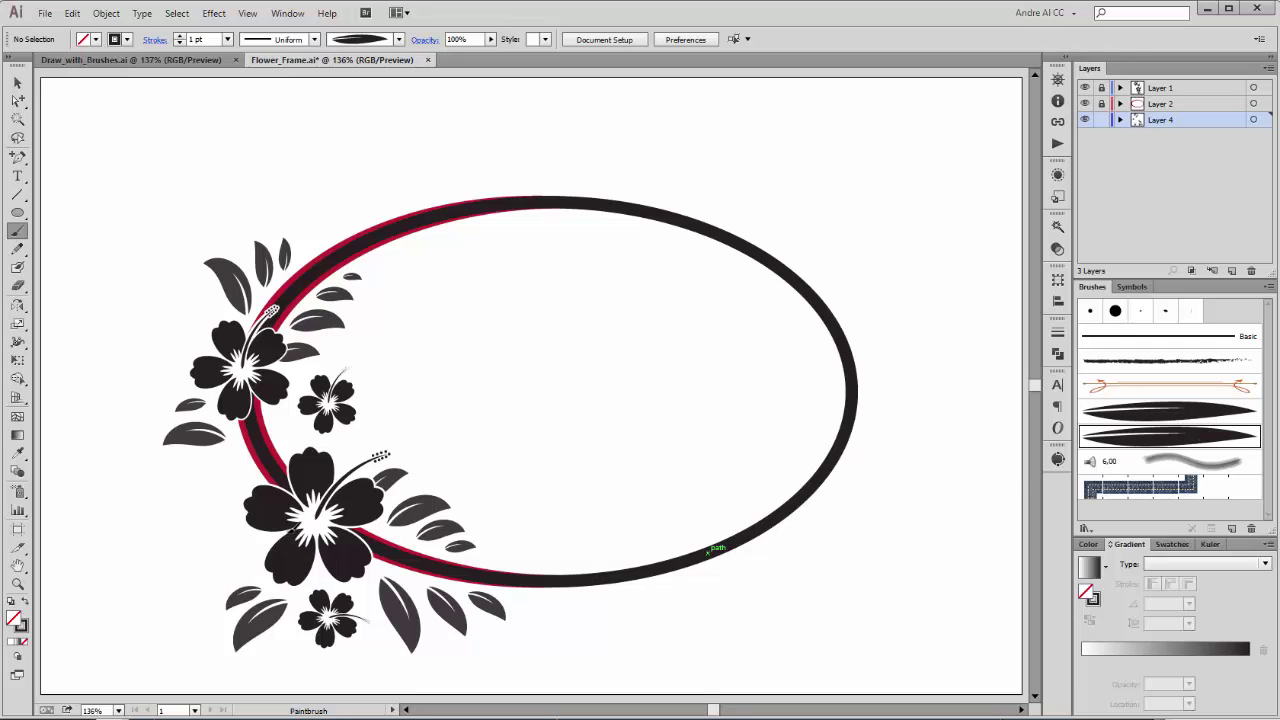
drag(224, 565, 218, 562)
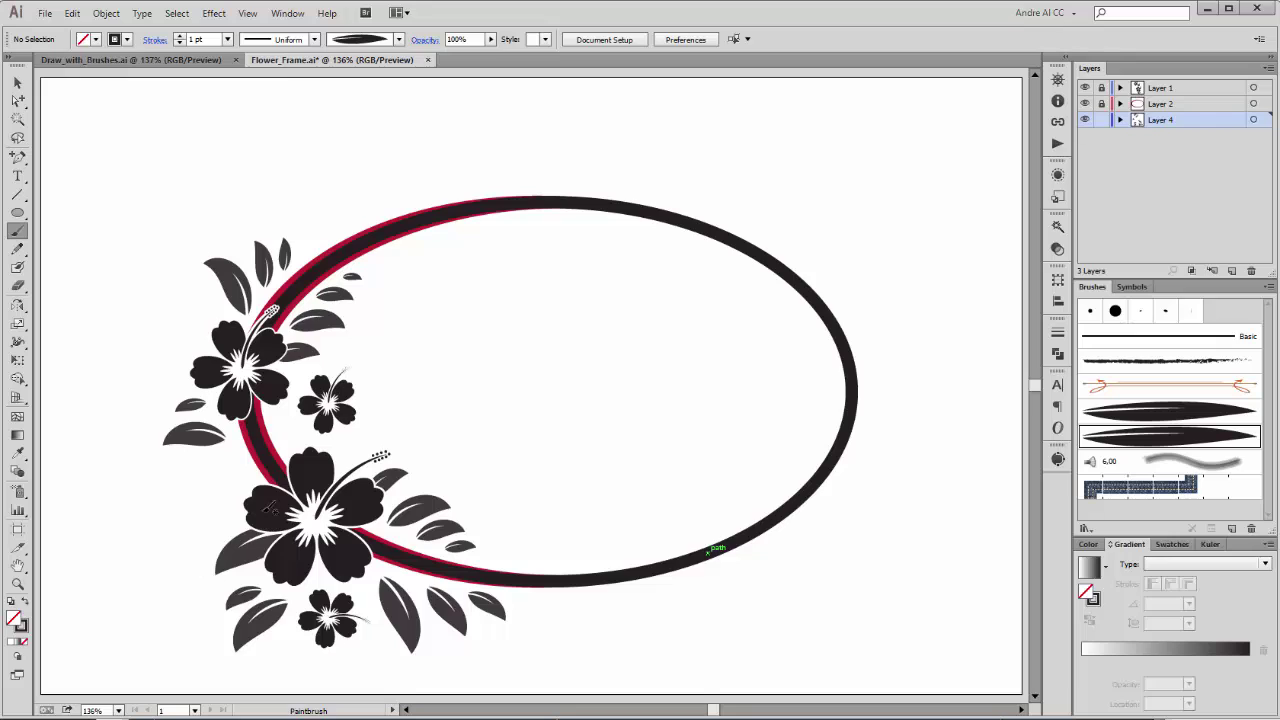
drag(214, 500, 174, 528)
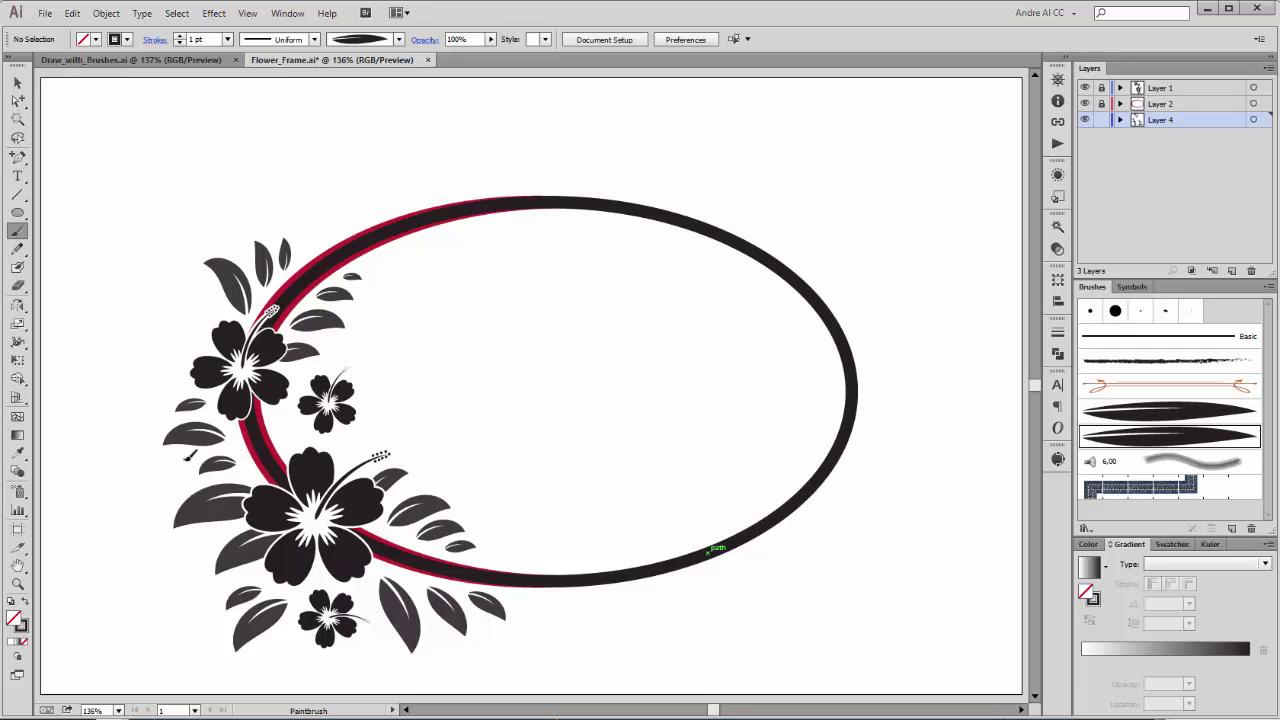
Paint mirrored-brush leaves outside the ellipse: two at the far left, one by the upper-left flower and one under the lowest small flower.
mouse_move(186, 457)
mouse_down()
mouse_move(124, 519)
mouse_move(158, 501)
mouse_move(136, 545)
mouse_up()
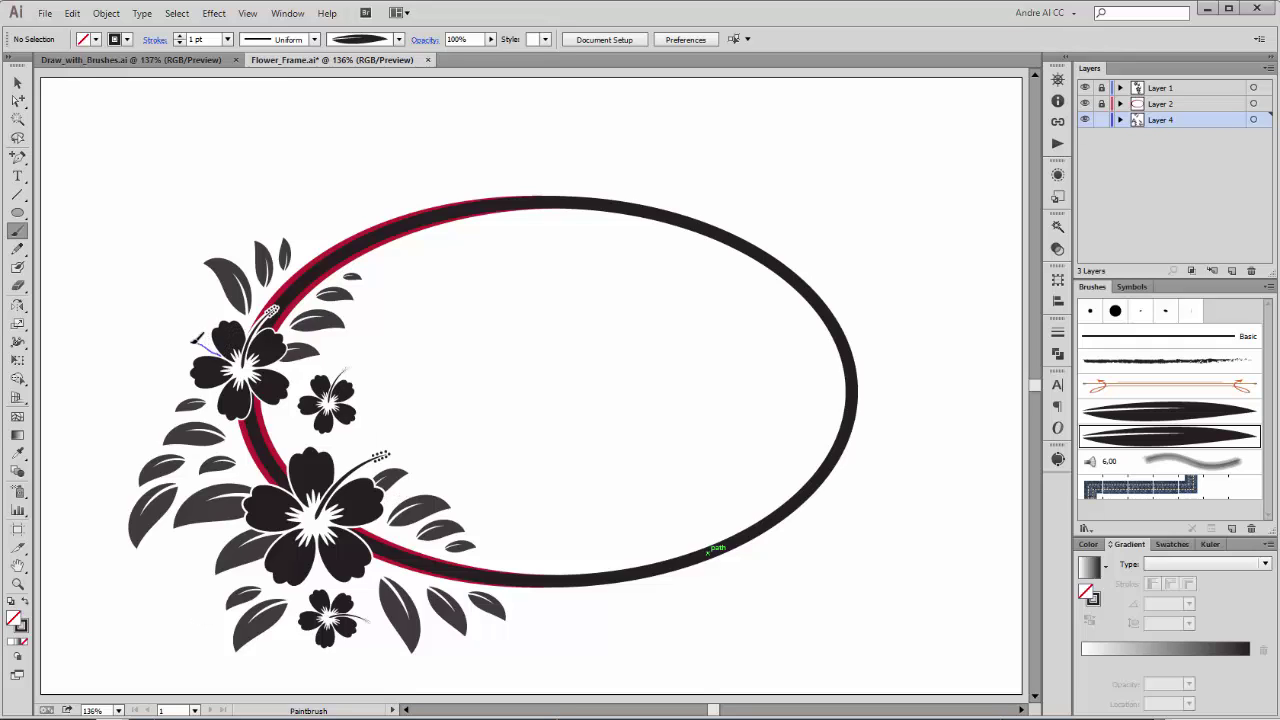
drag(194, 340, 152, 348)
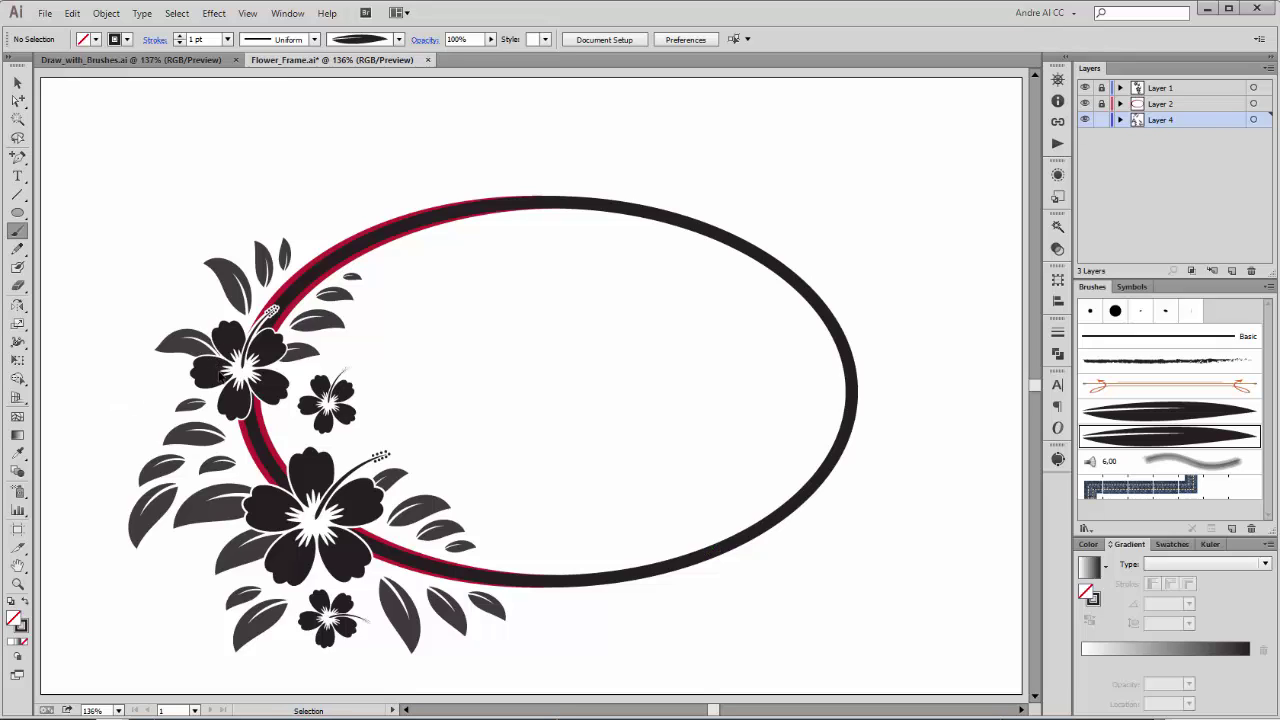
key(ctrl+z)
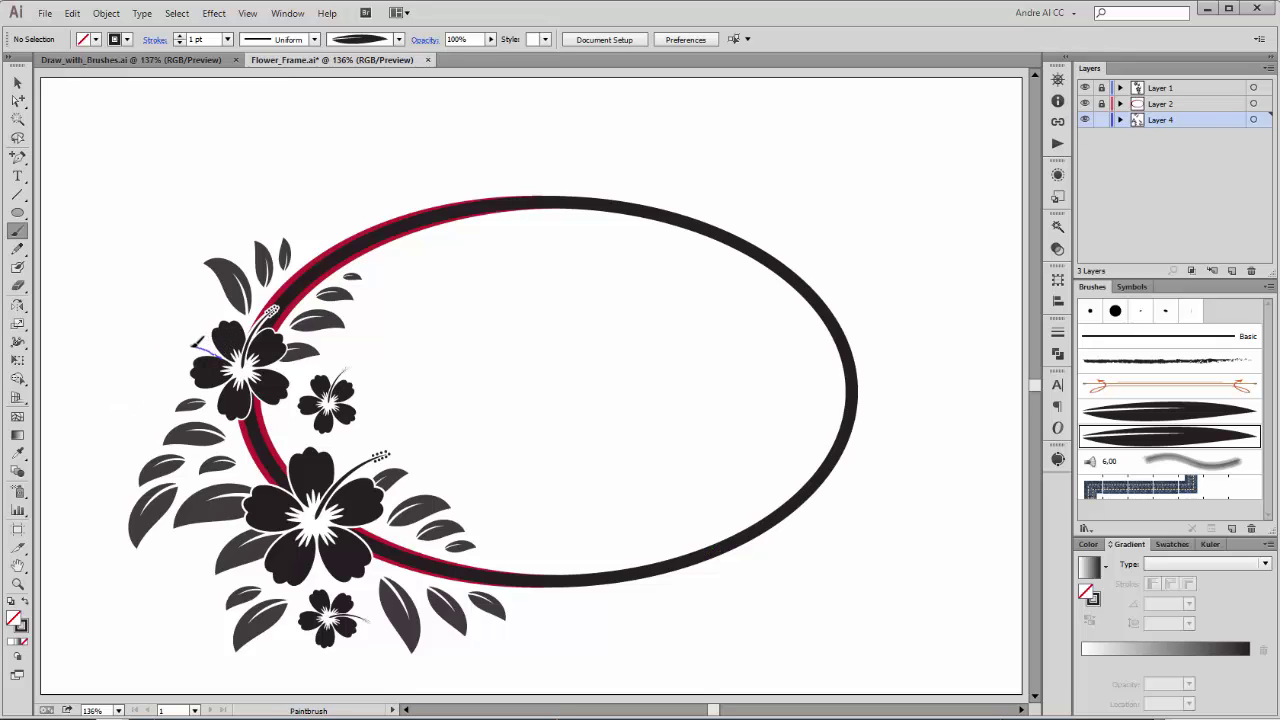
drag(196, 341, 163, 346)
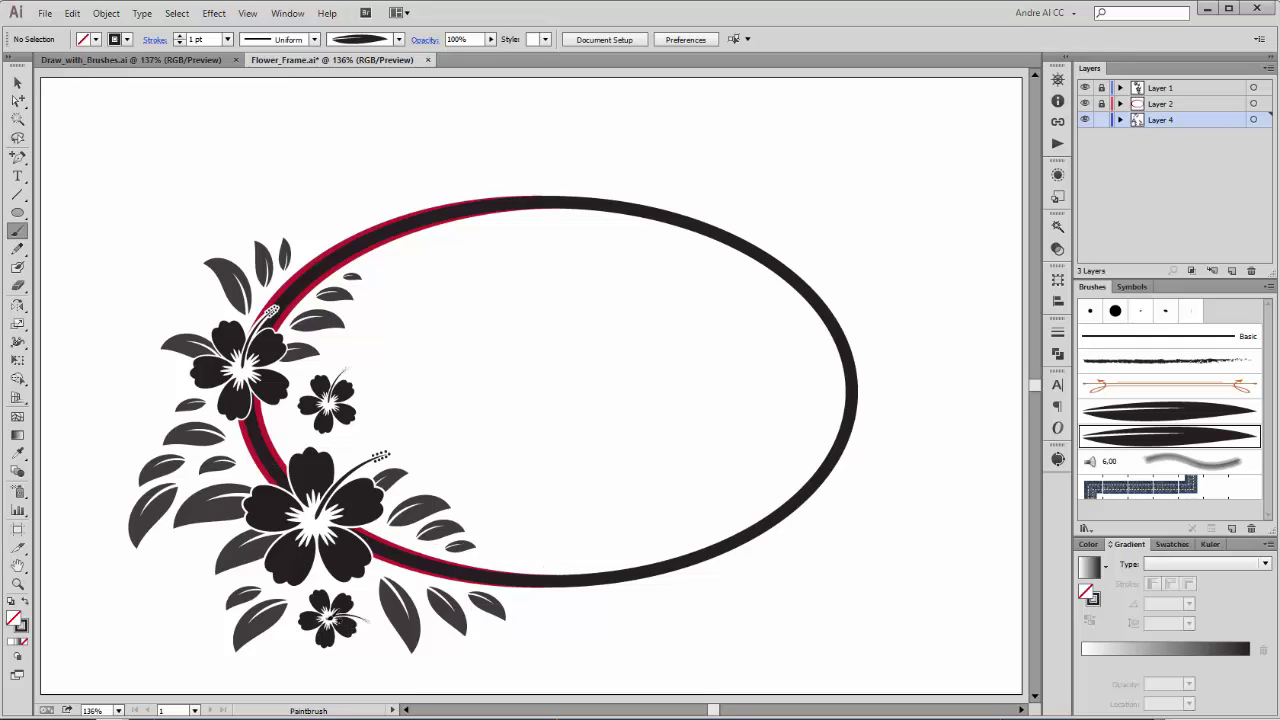
drag(306, 656, 300, 660)
Paint two small leaves with the first leaf brush along the ellipse's outer upper-left edge and save the file.
drag(302, 257, 318, 232)
key(ctrl+z)
click(1150, 411)
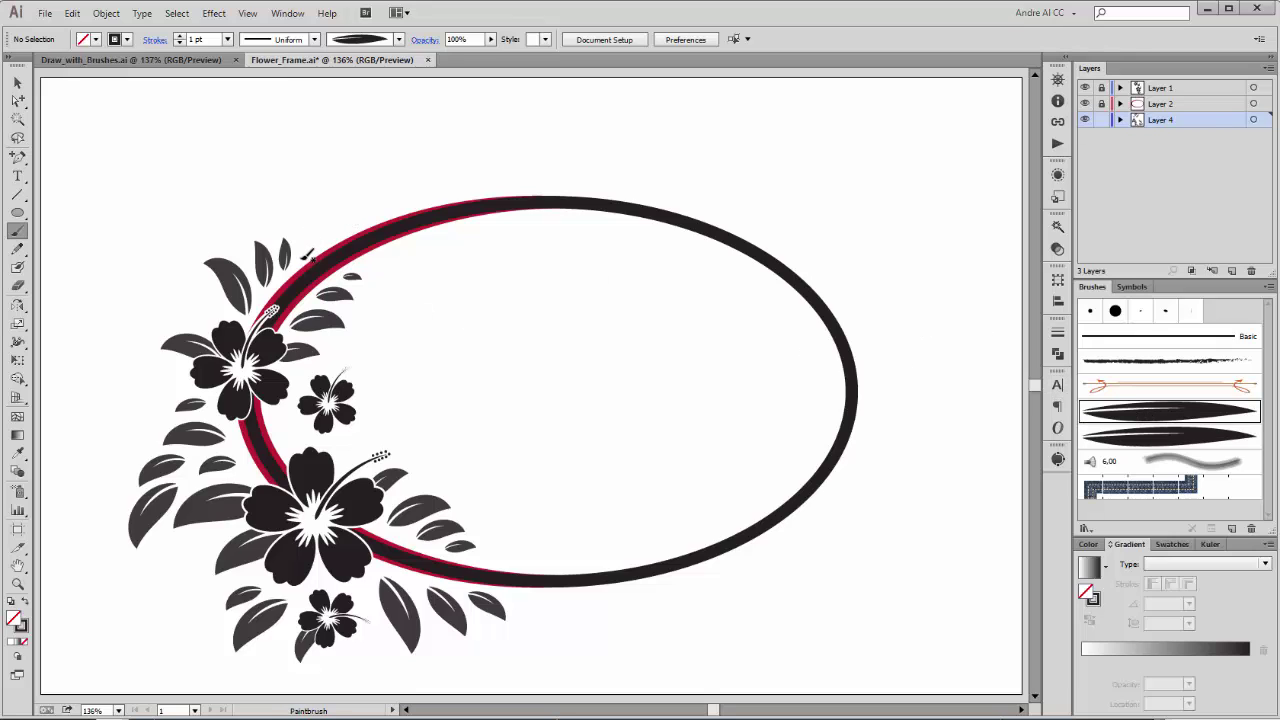
drag(305, 257, 324, 241)
key(ctrl+z)
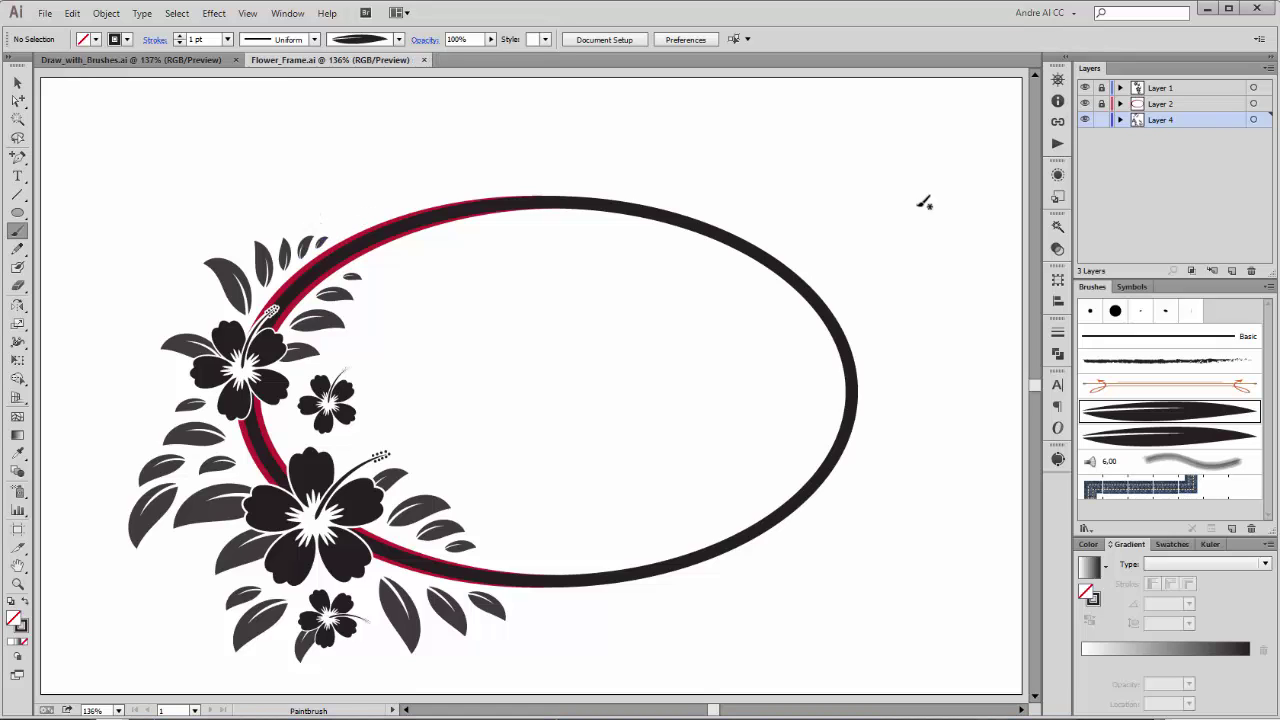
Expand the appearance of all the brush-stroke leaves on Layer 4.
click(1255, 120)
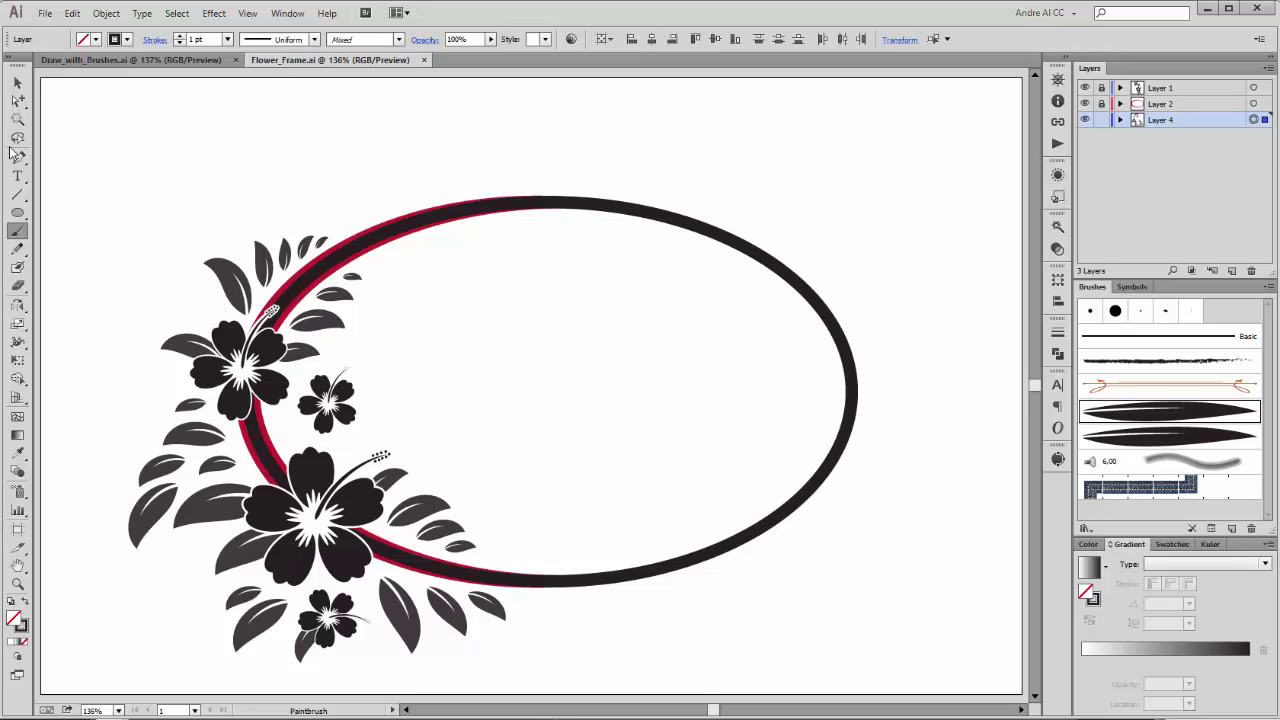
click(107, 13)
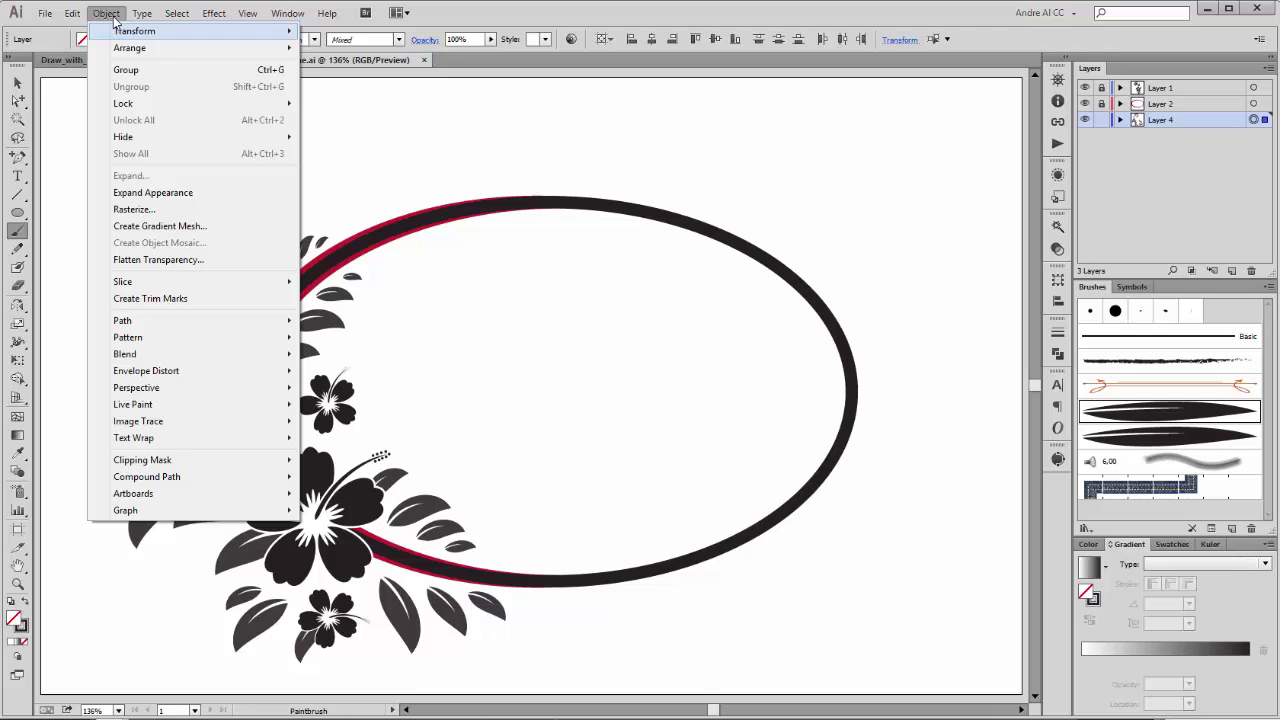
click(151, 194)
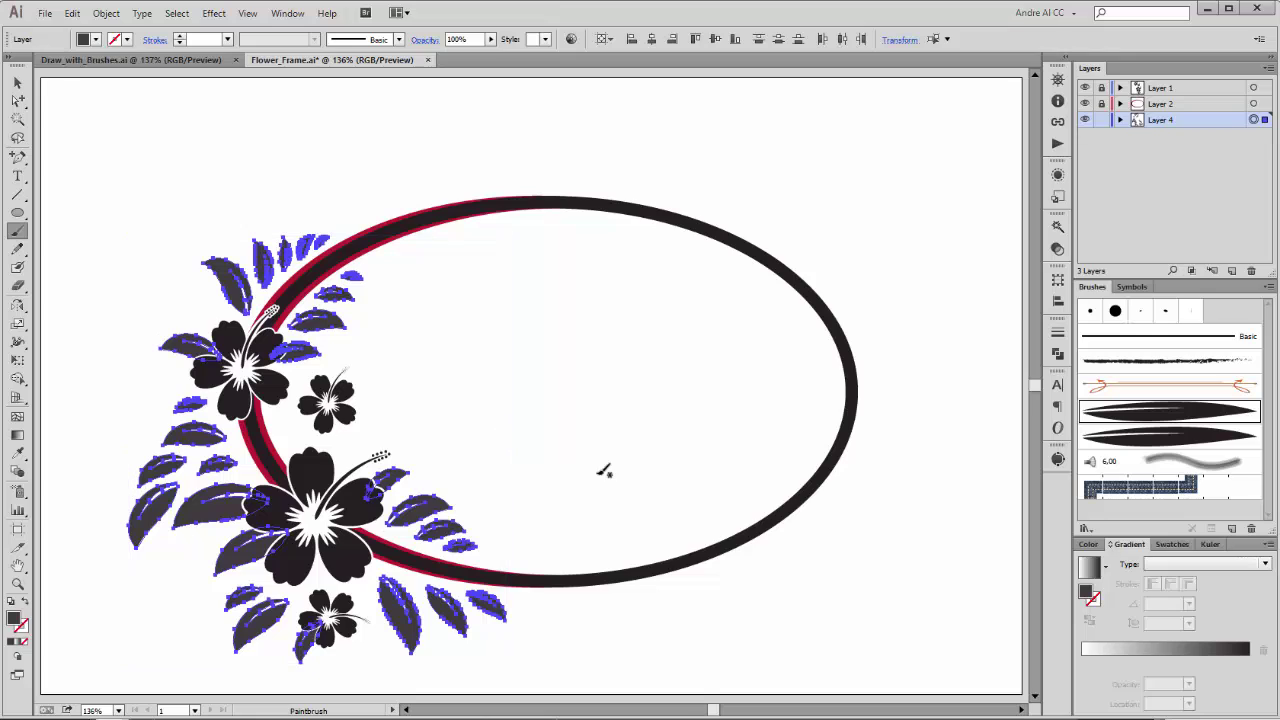
Fill the expanded leaves with a linear gradient and set its white starting stop to the RGB colour AA3800.
click(1090, 567)
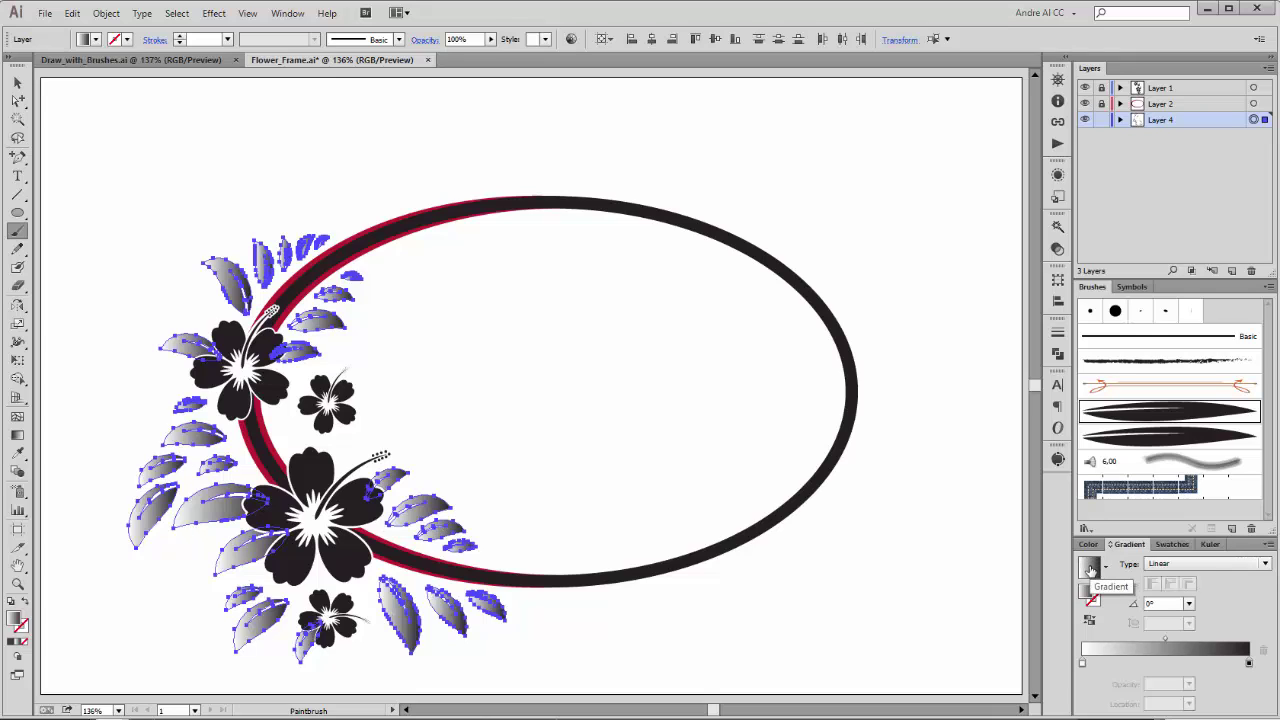
ctrl+click(975, 535)
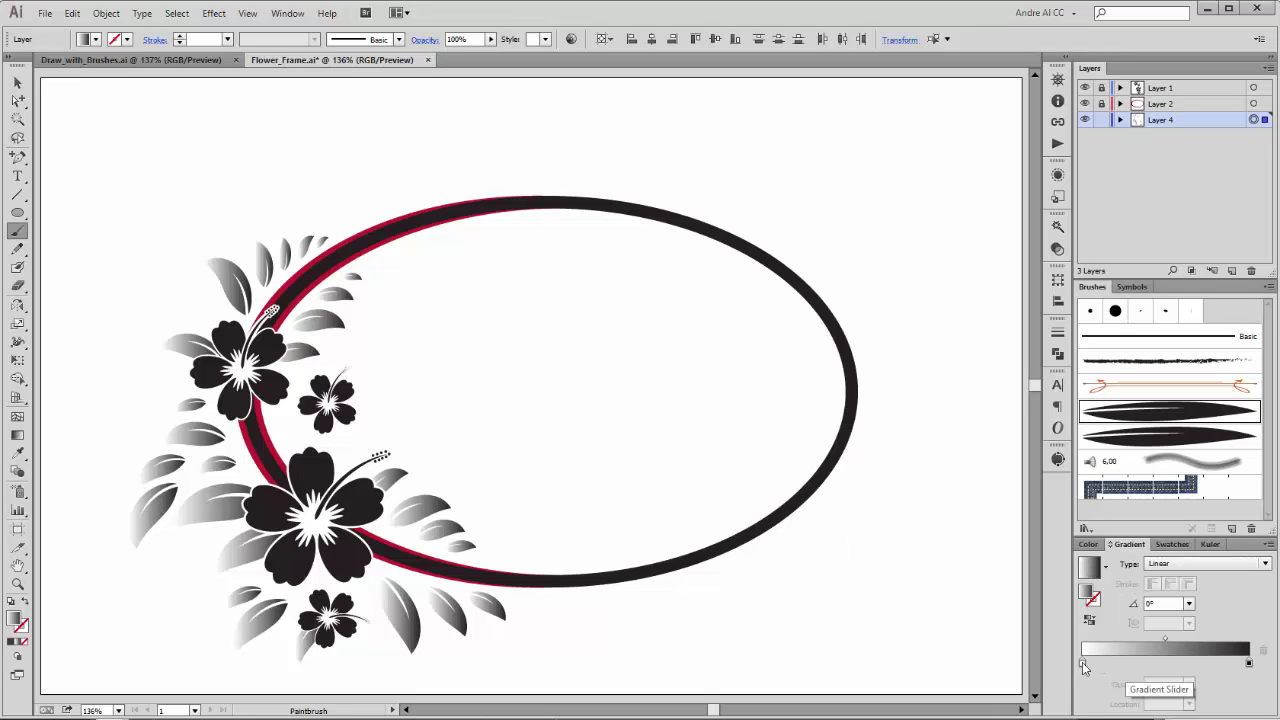
double_click(1082, 662)
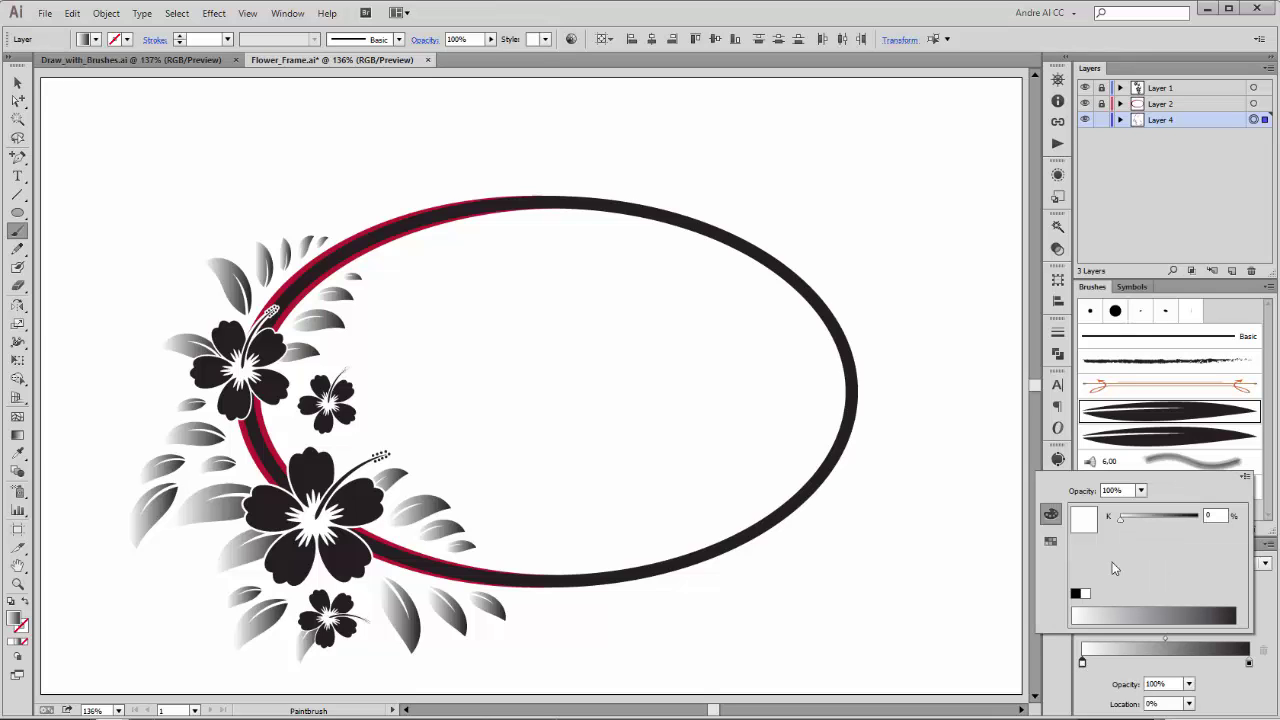
click(1245, 476)
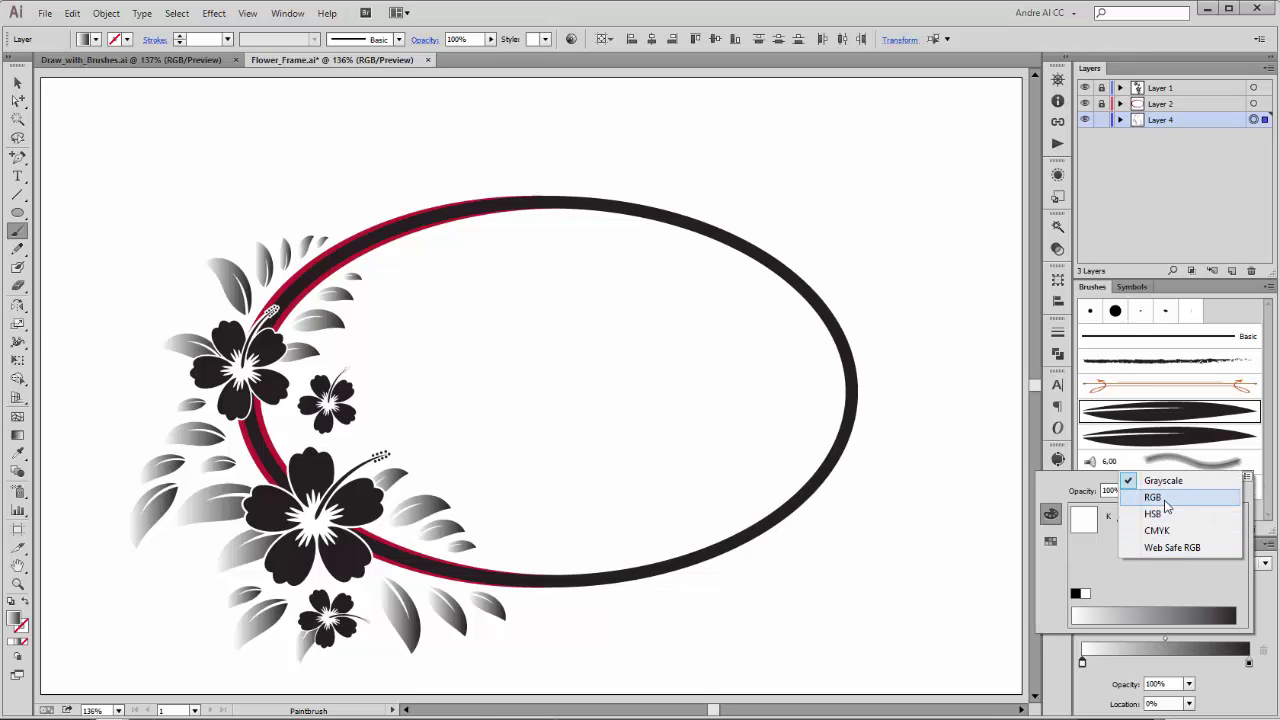
click(1160, 490)
drag(1086, 614, 1088, 612)
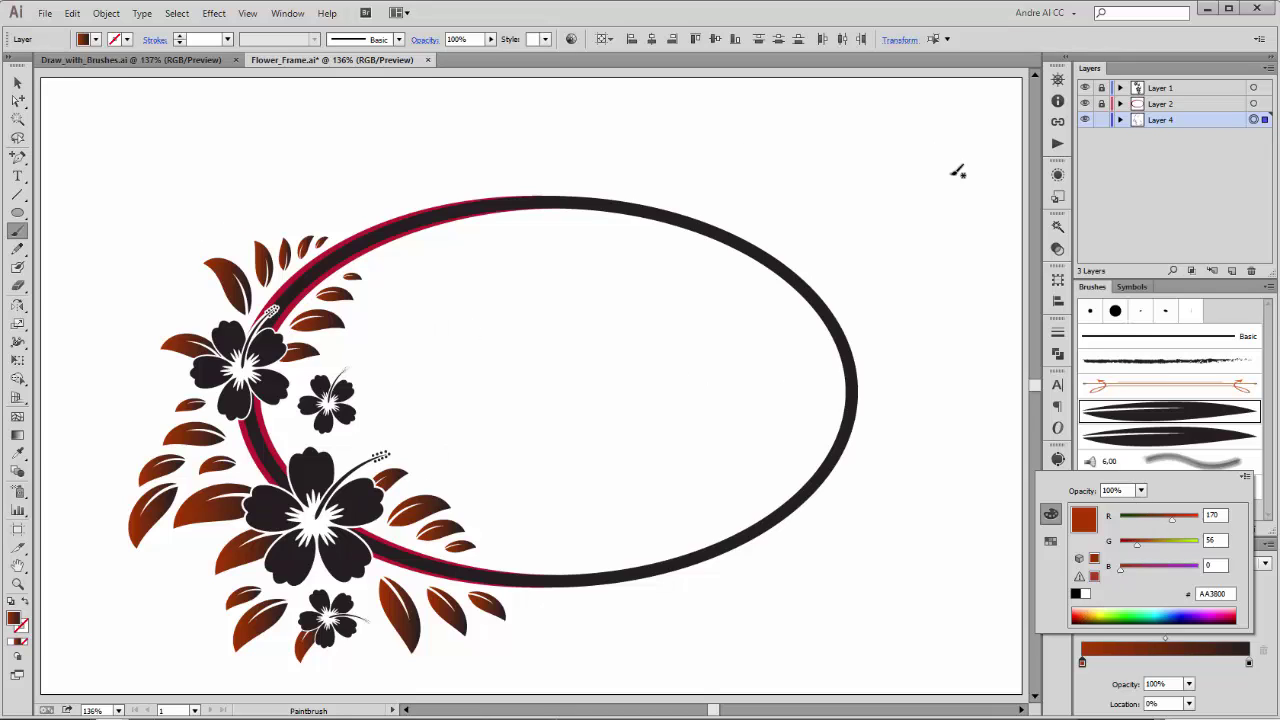
Duplicate Layer 4 with its gradient leaves and hide the original layer.
click(1220, 123)
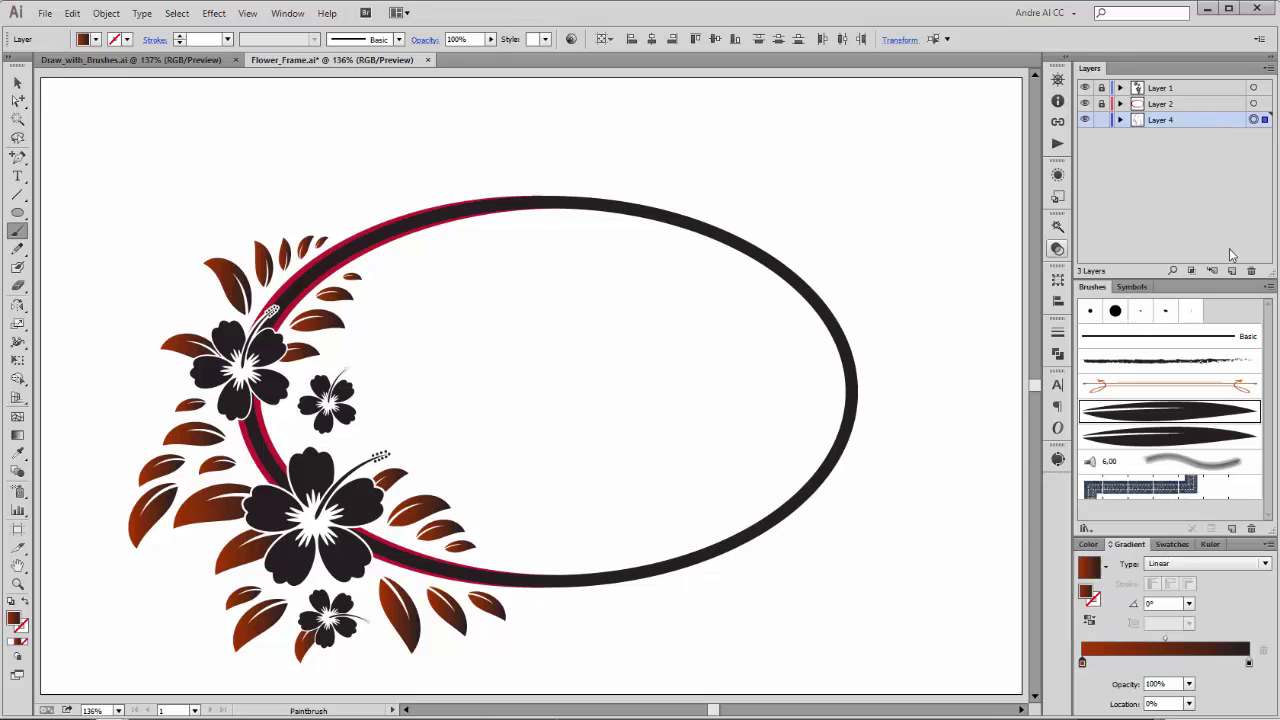
drag(1221, 119, 1231, 271)
click(1084, 135)
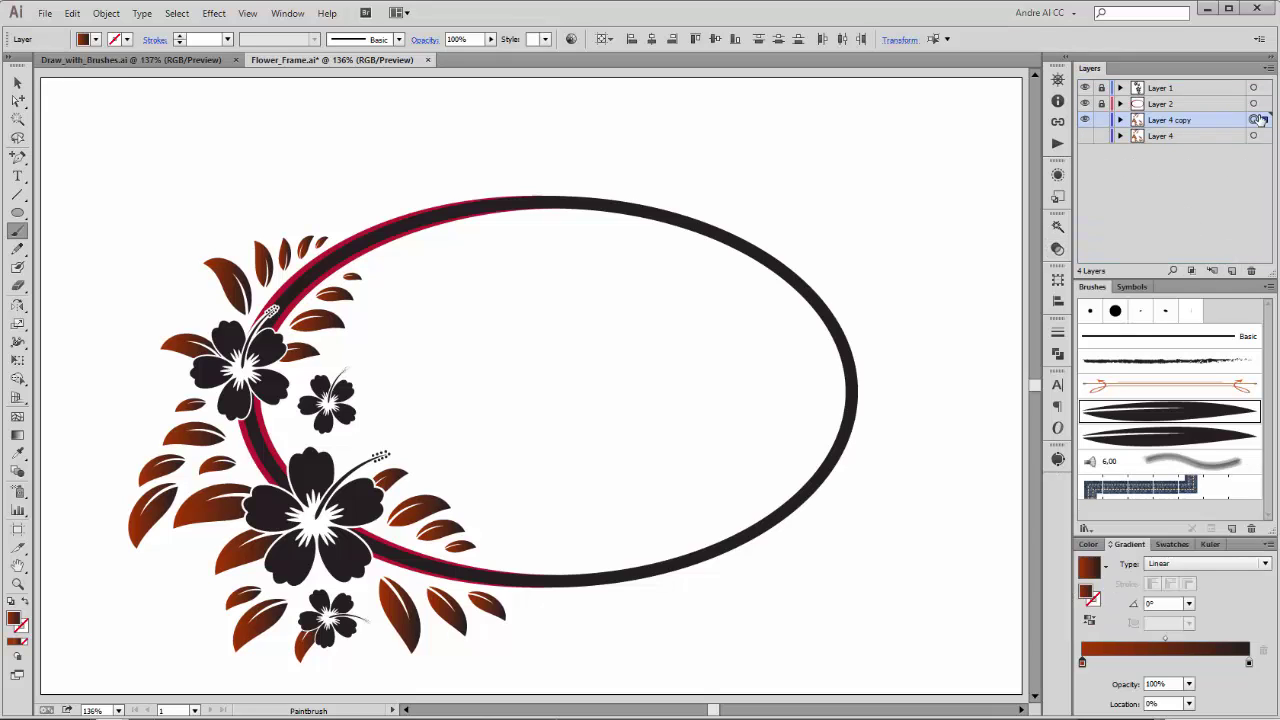
Spread one continuous gradient across all the copied leaves with the Gradient tool, at an angle of about -65.7°.
click(18, 437)
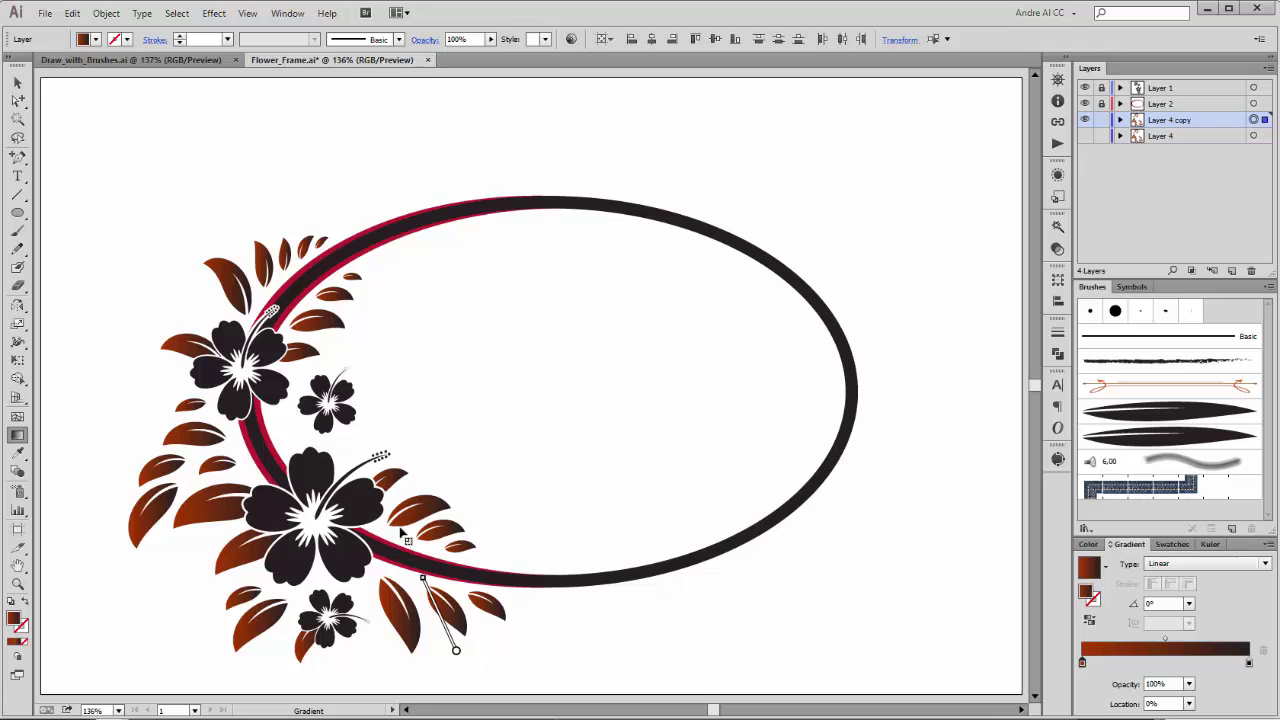
mouse_move(455, 648)
mouse_down()
mouse_move(300, 345)
mouse_move(250, 205)
mouse_move(372, 562)
mouse_move(423, 663)
mouse_move(425, 651)
mouse_up()
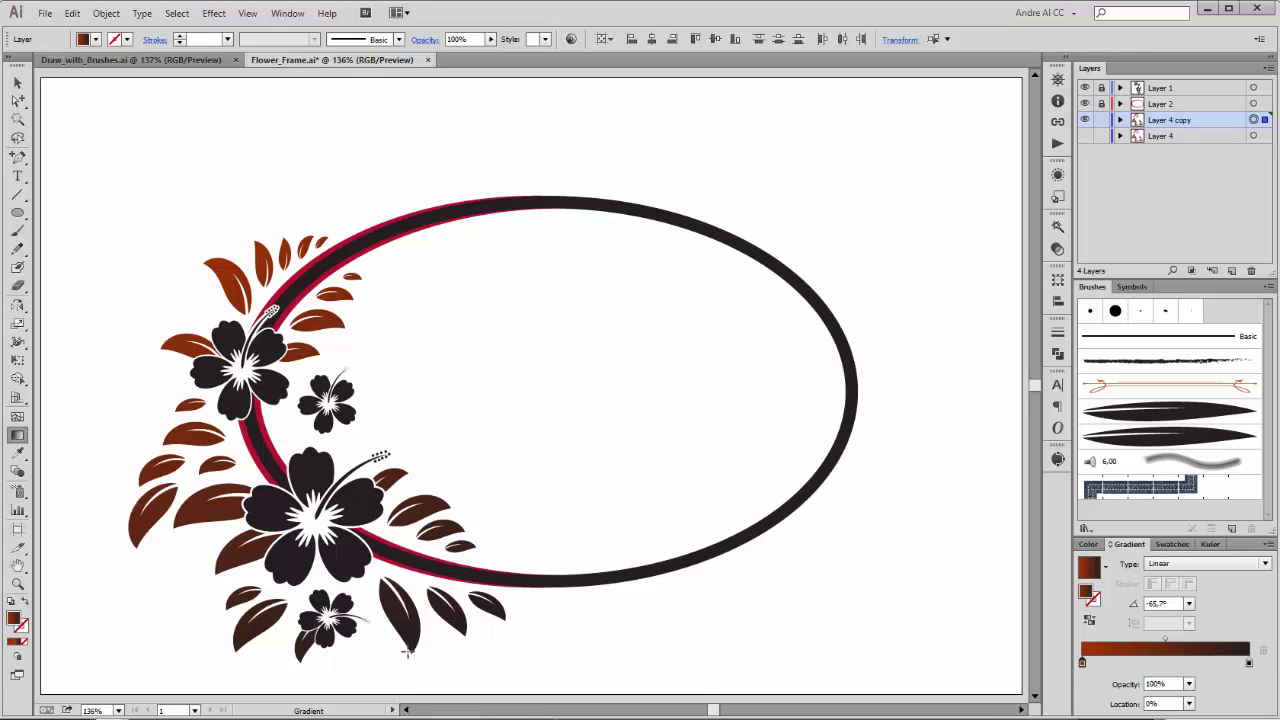